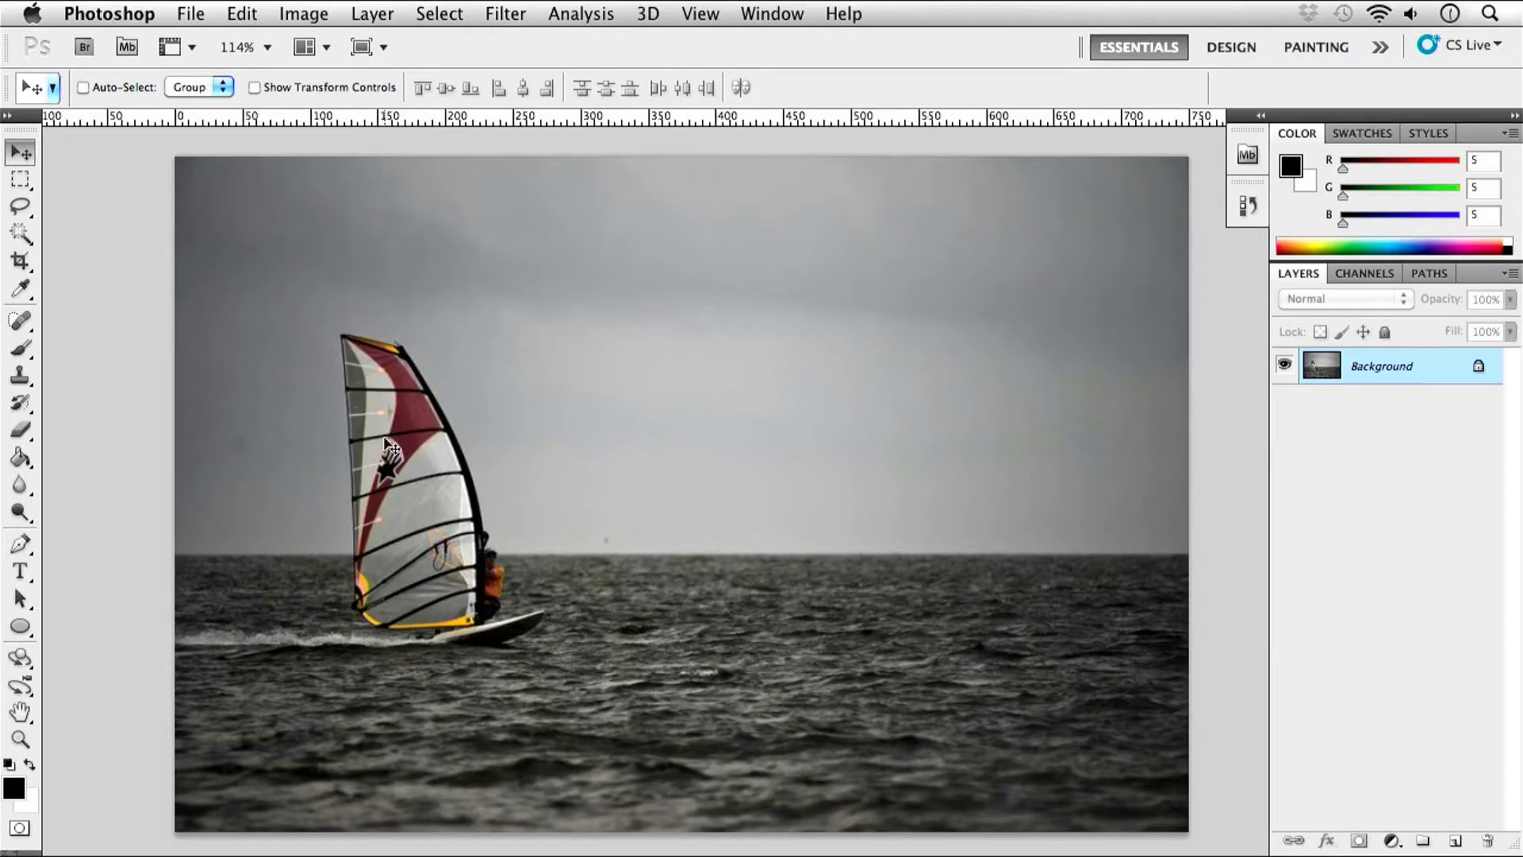
left_click(190, 16)
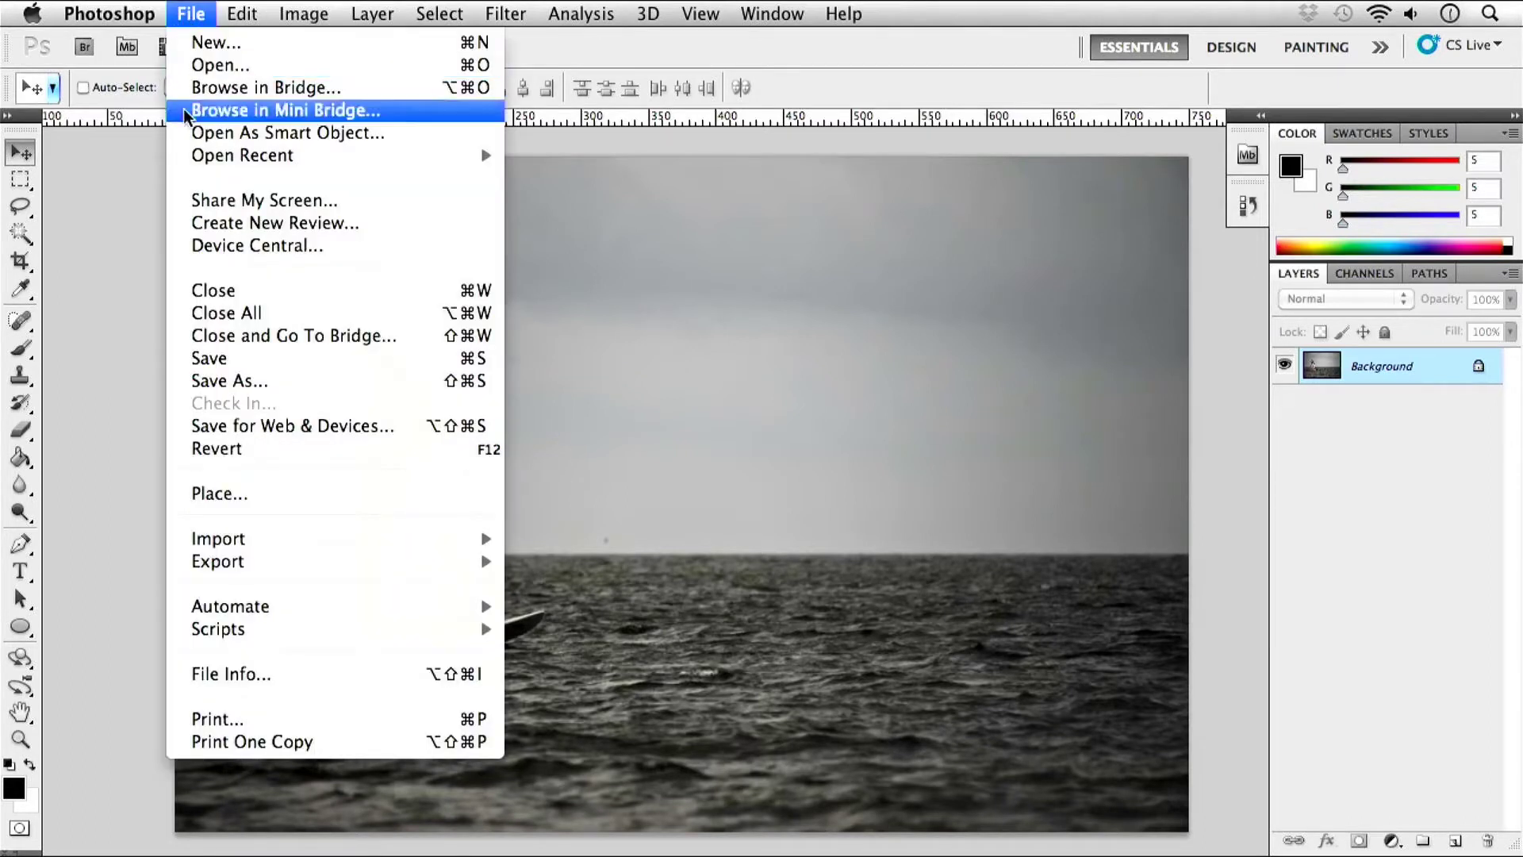
left_click(133, 347)
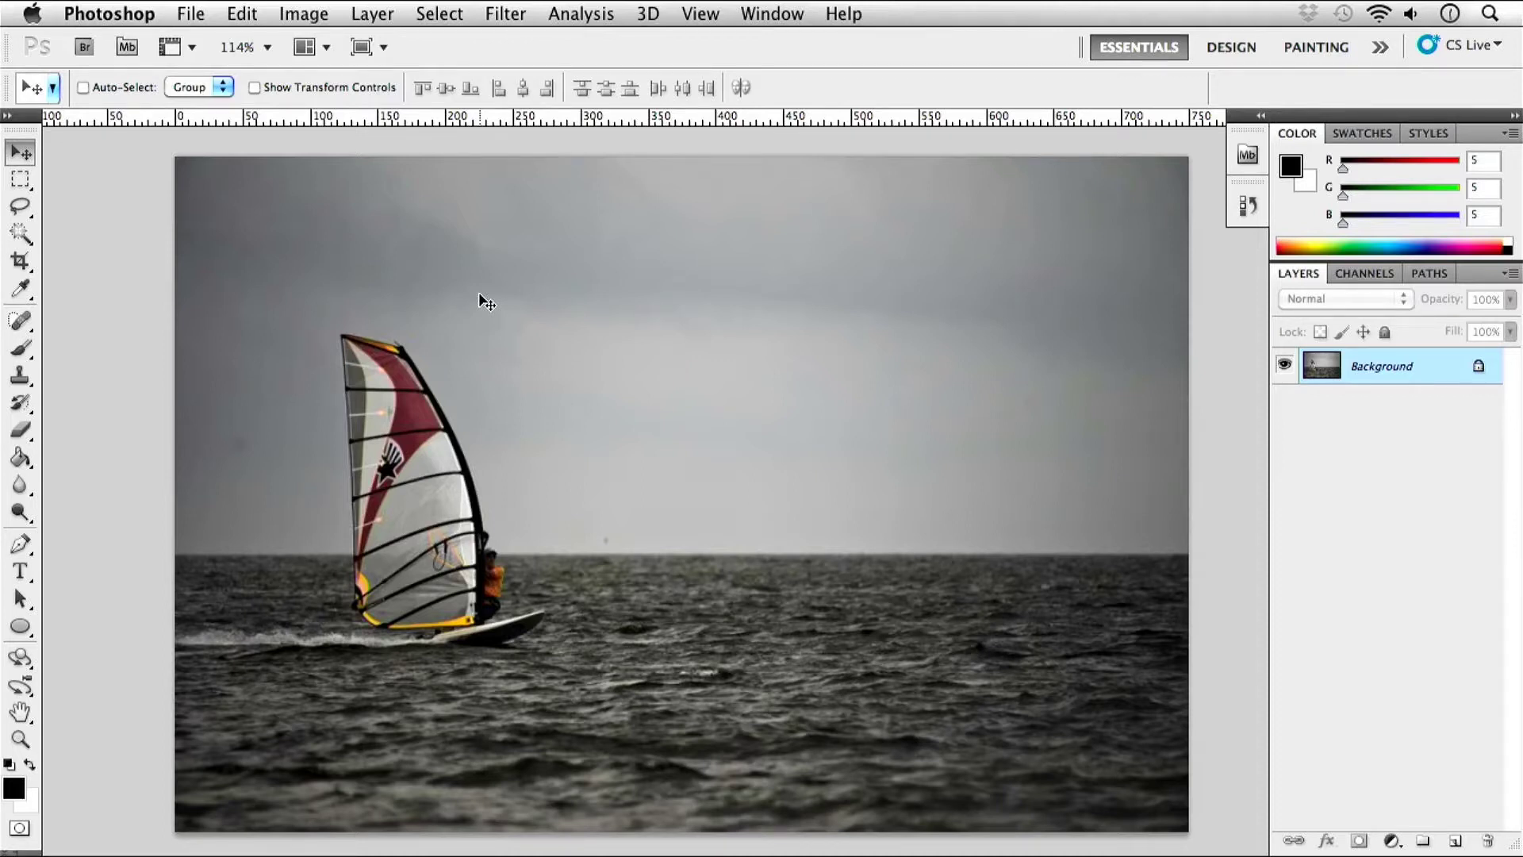
key("super+minus")
key("super+minus")
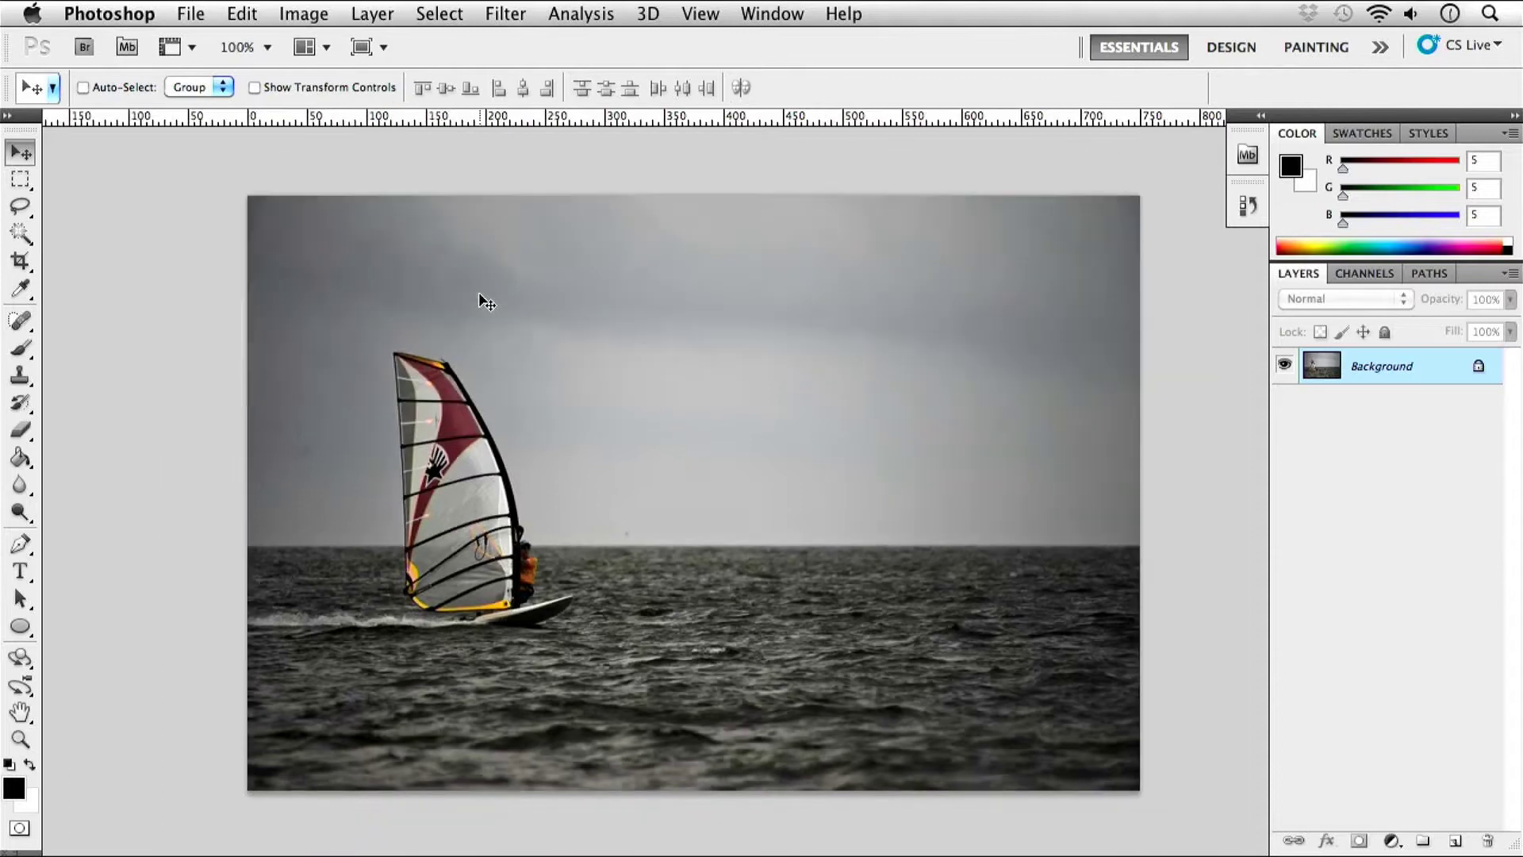
key("super+plus")
key("super+plus")
key("super+minus")
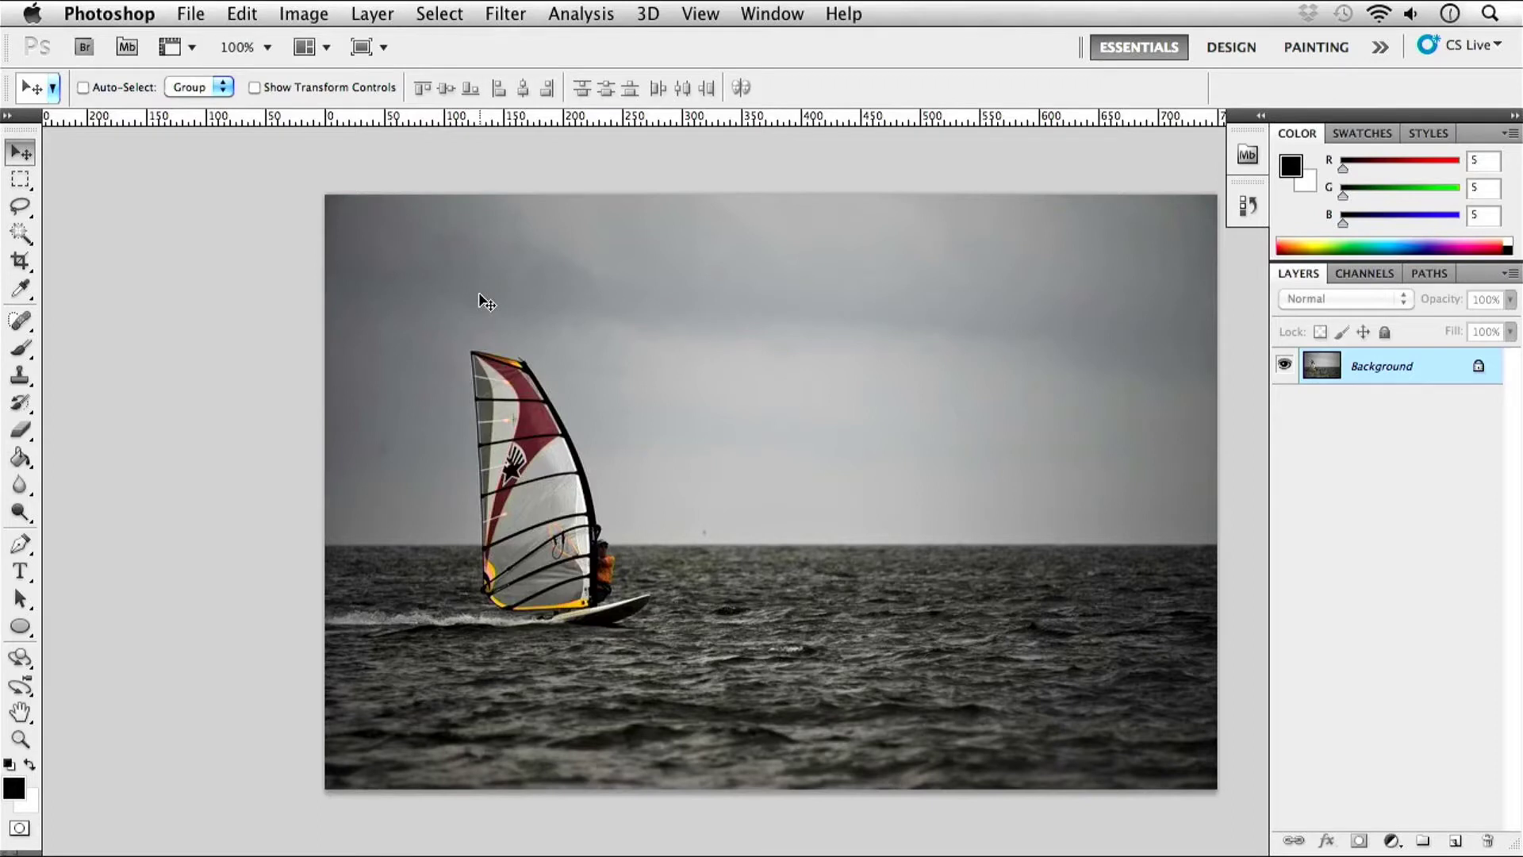
key("super+0")
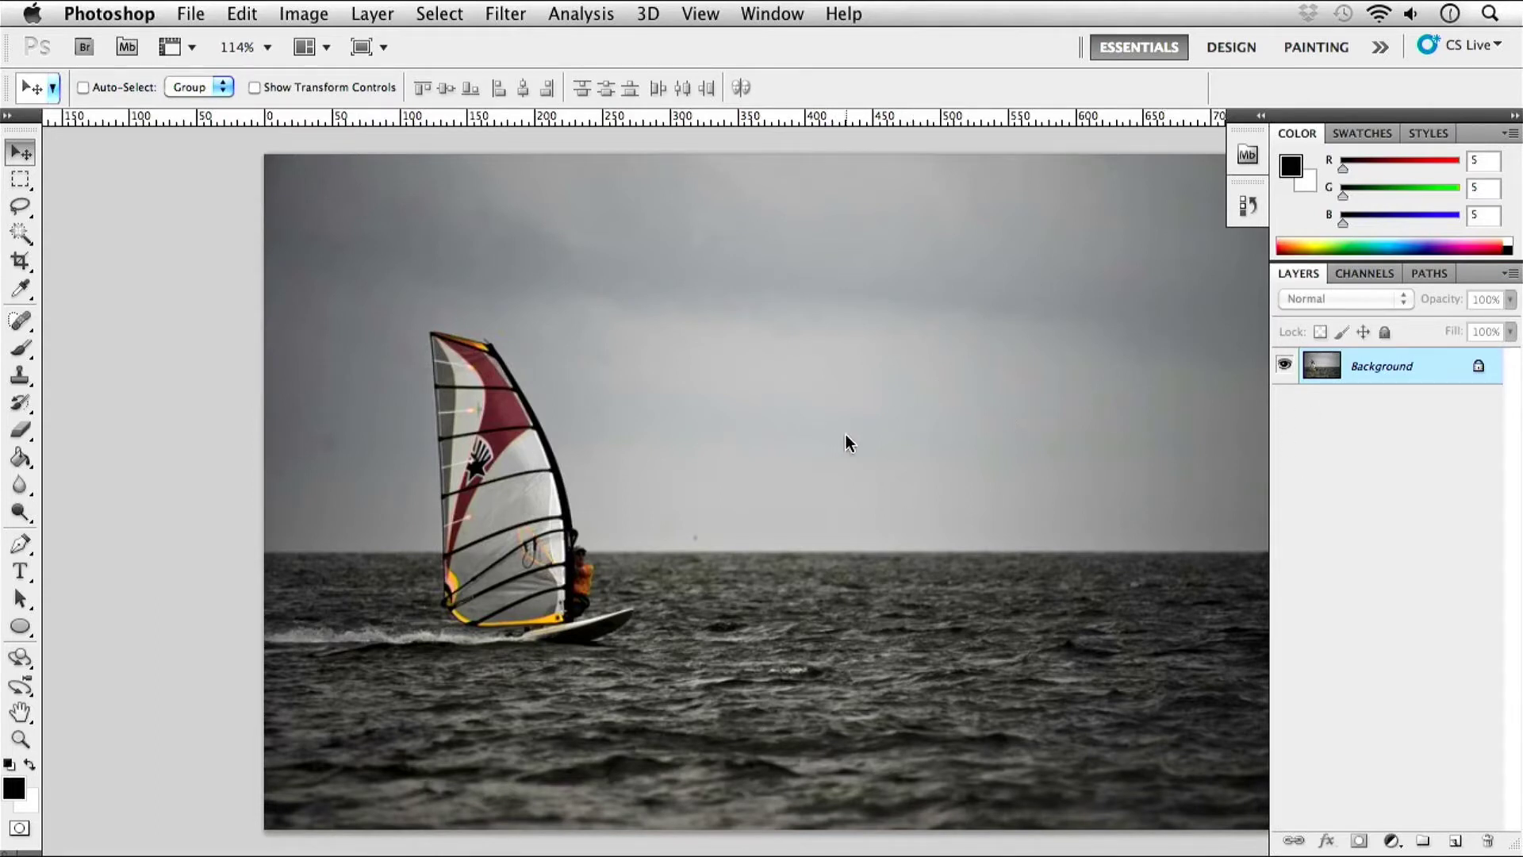
key("space")
left_click_drag(911, 425, 812, 428)
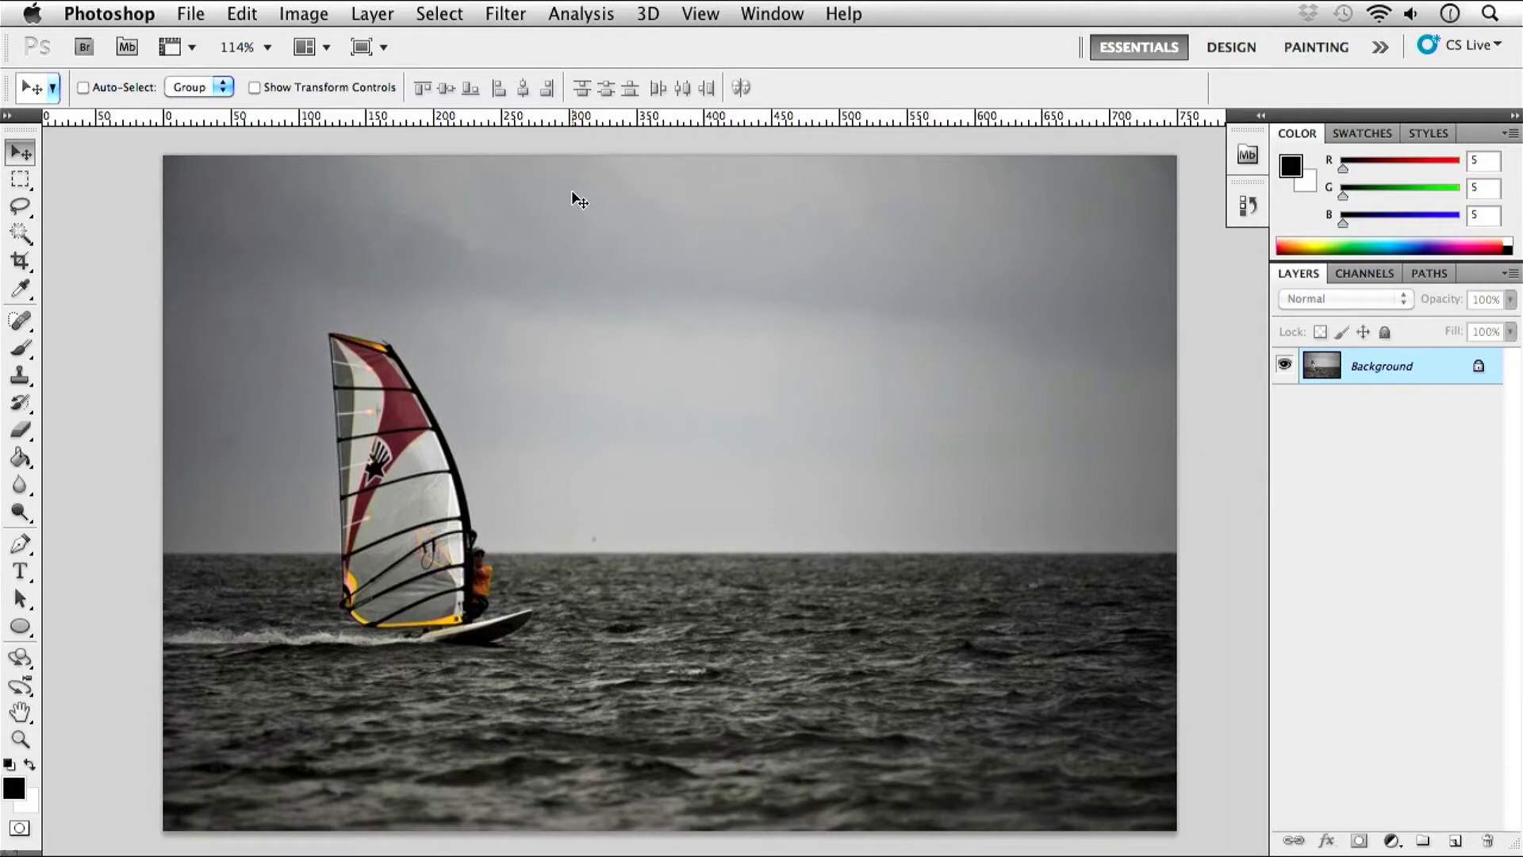
Try contrast values of 100 and -50 in a Brightness/Contrast adjustment of the photo, and return the contrast to 0.
left_click(301, 13)
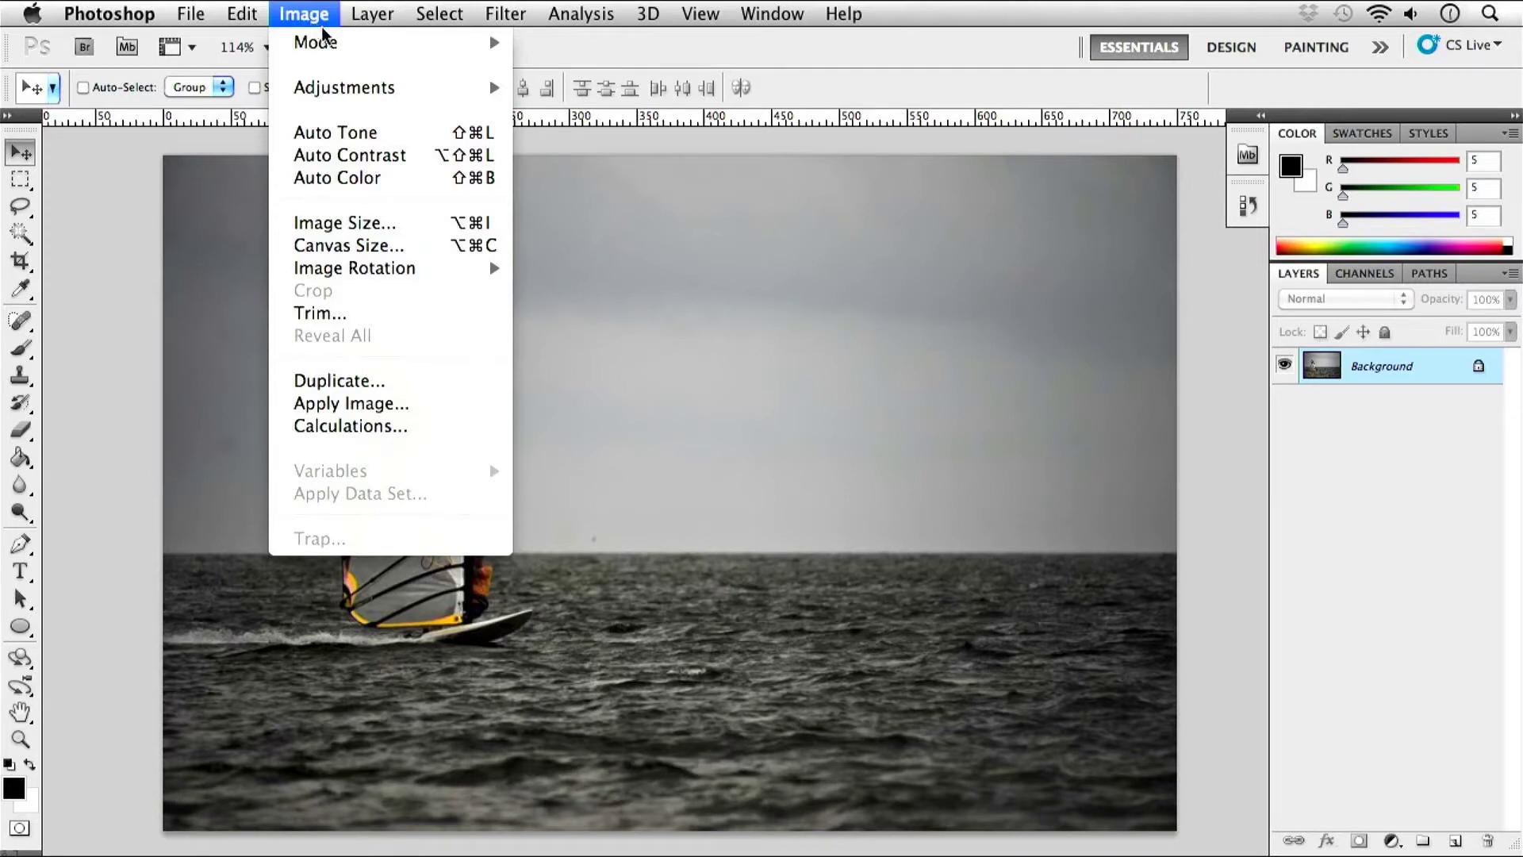
mouse_move(406, 92)
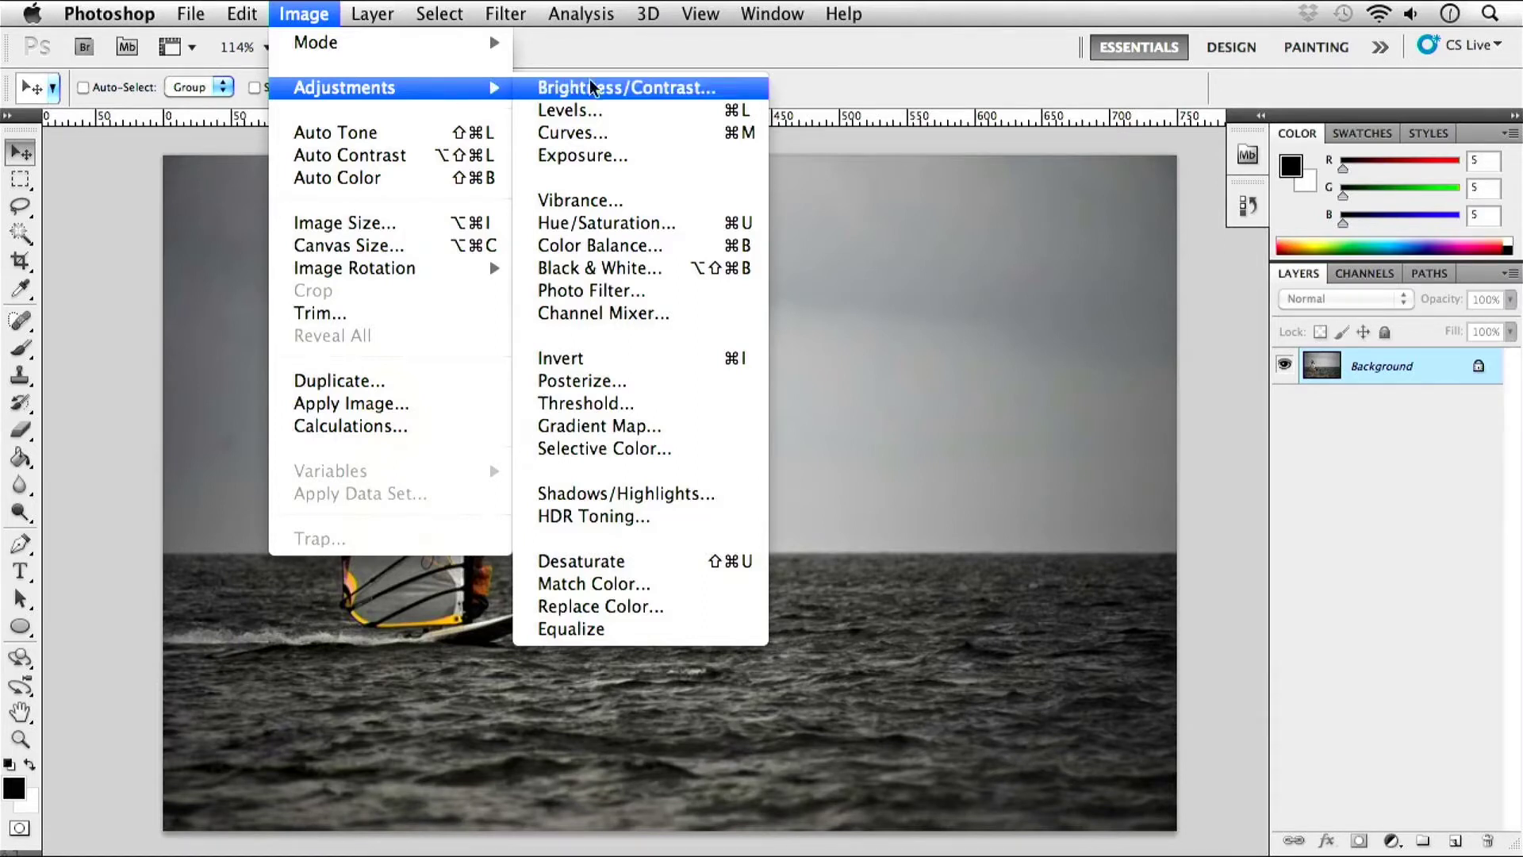
left_click(624, 88)
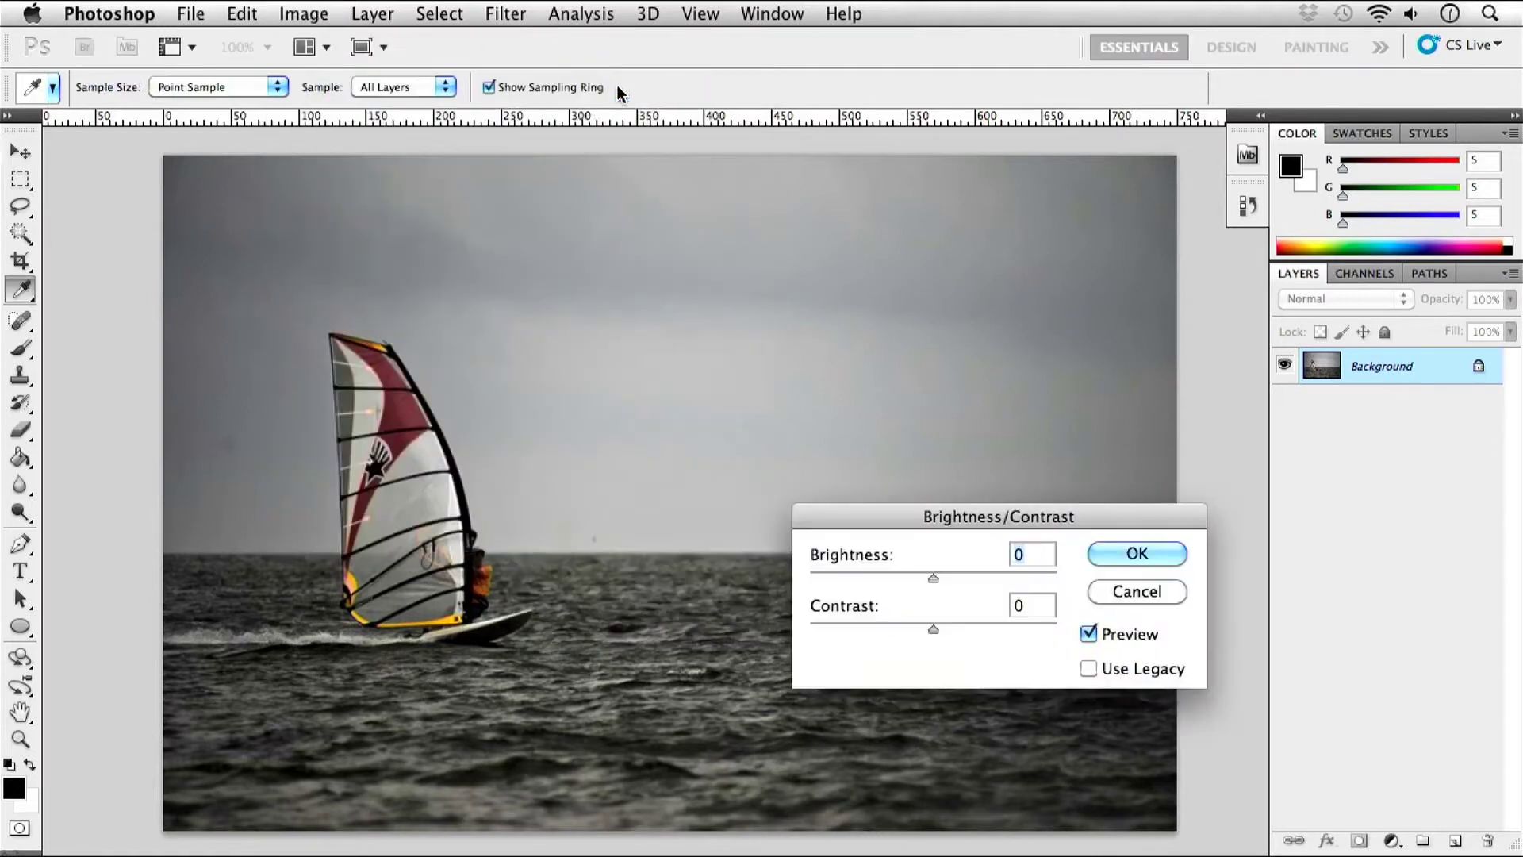
left_click_drag(991, 512, 1206, 307)
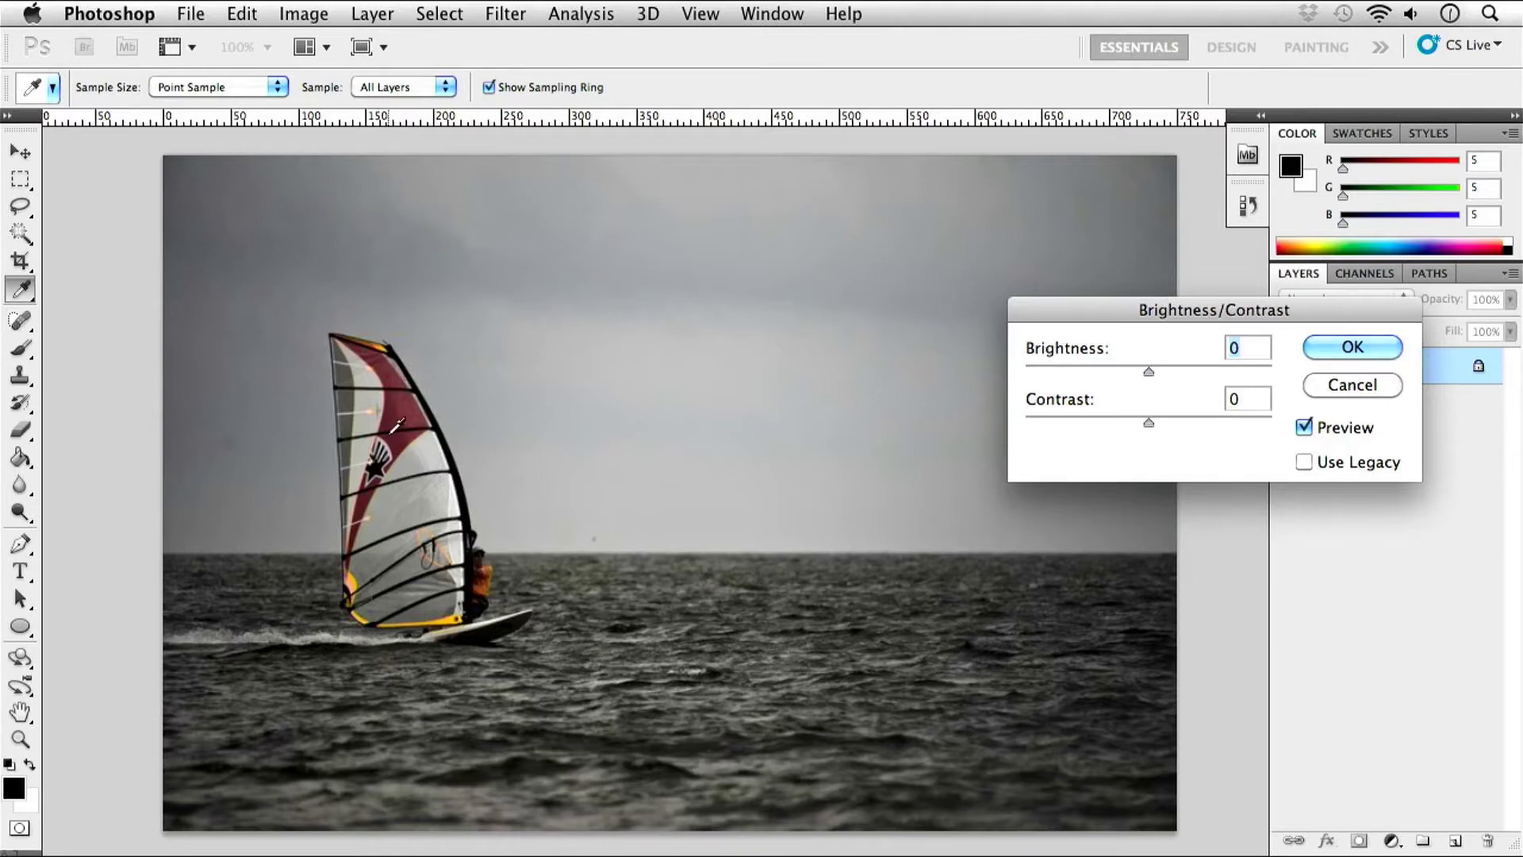
left_click_drag(1032, 302, 715, 317)
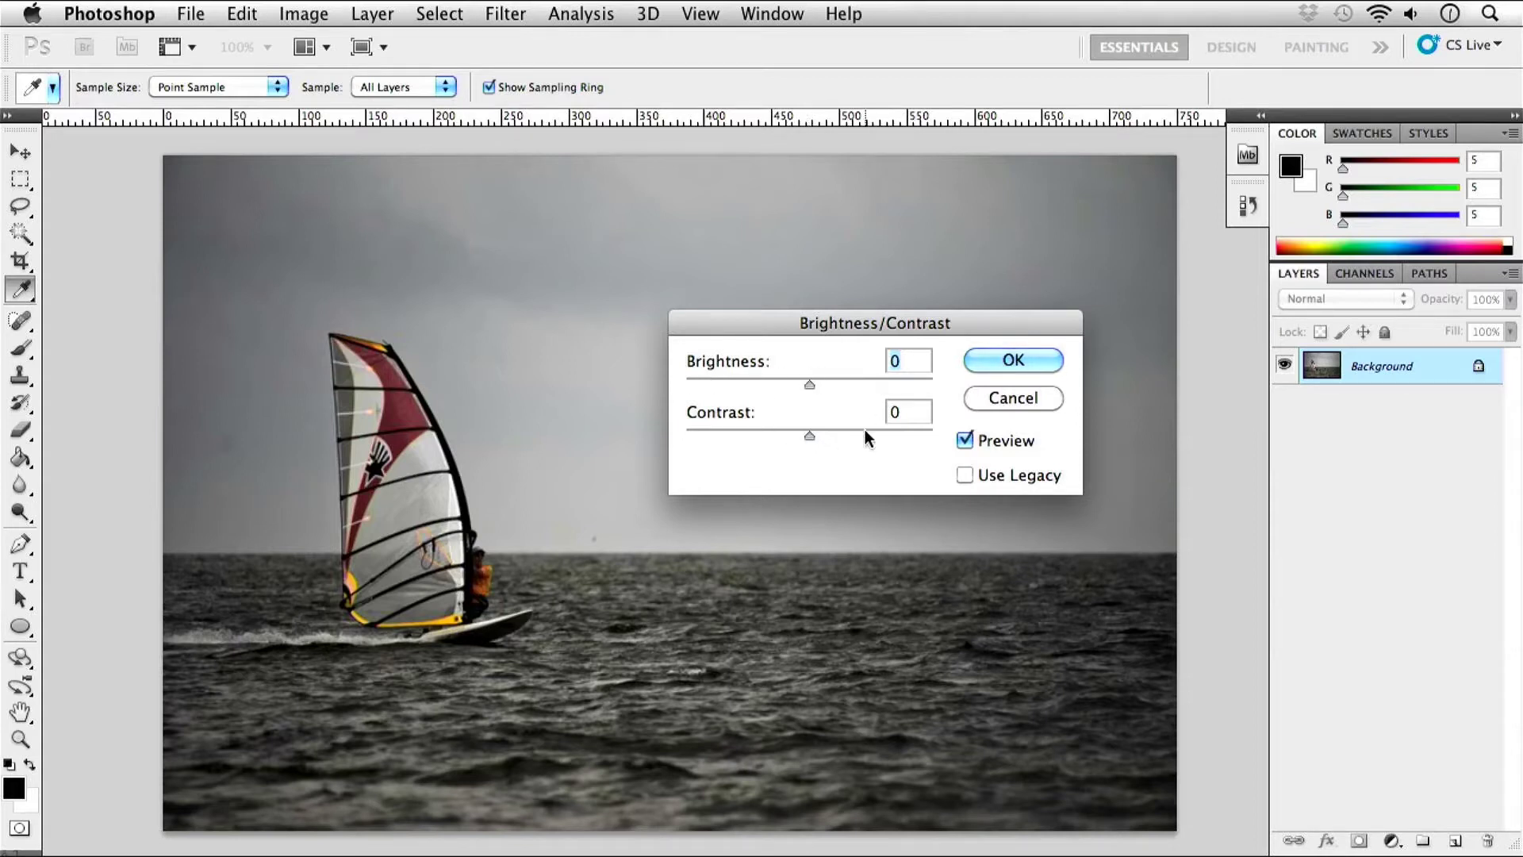
left_click_drag(809, 383, 930, 439)
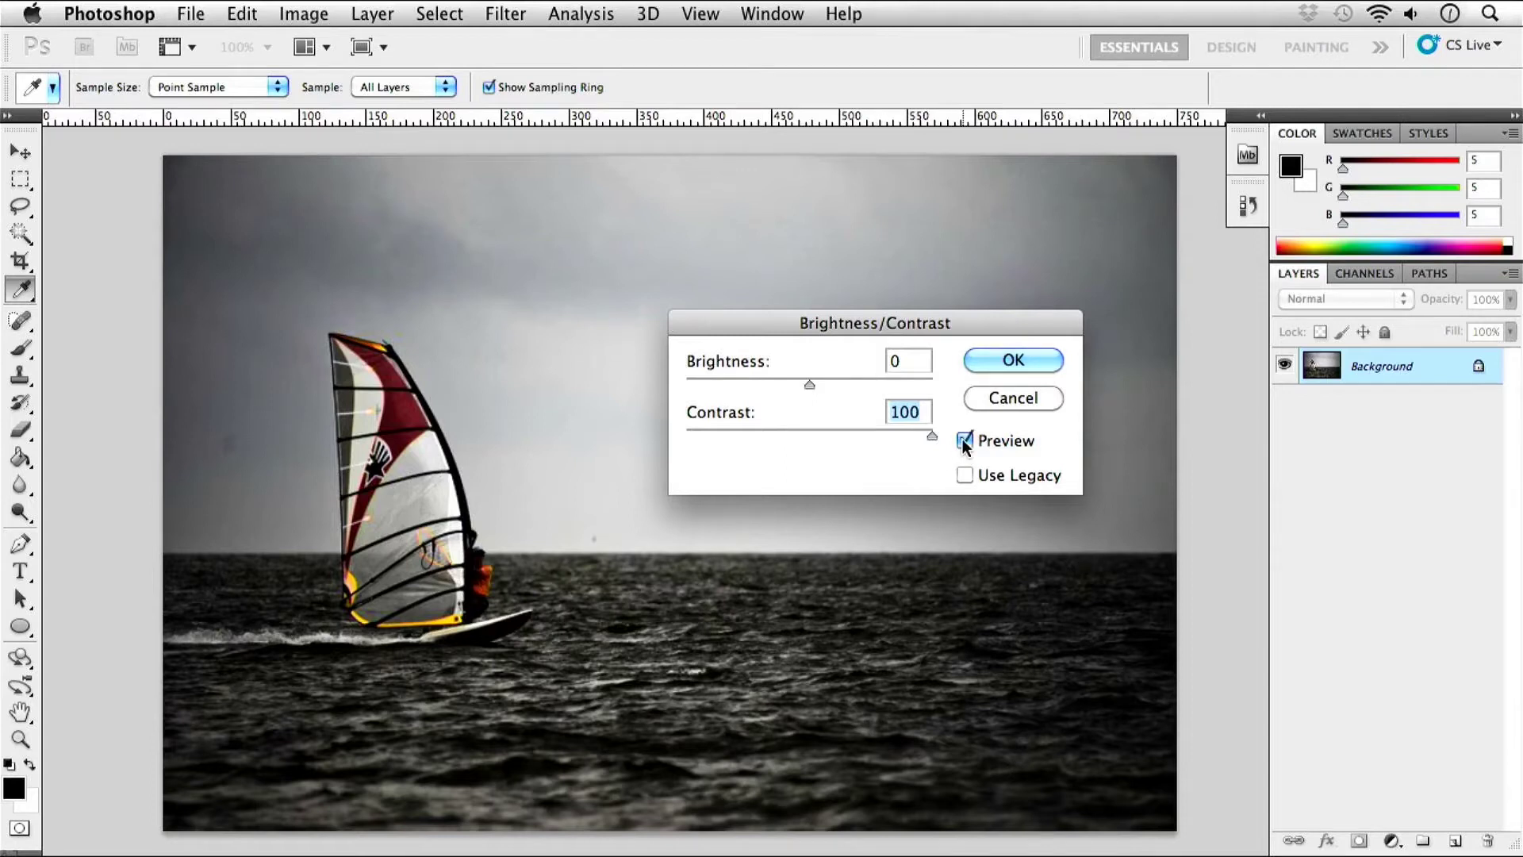
left_click_drag(933, 437, 1000, 450)
left_click_drag(998, 446, 643, 418)
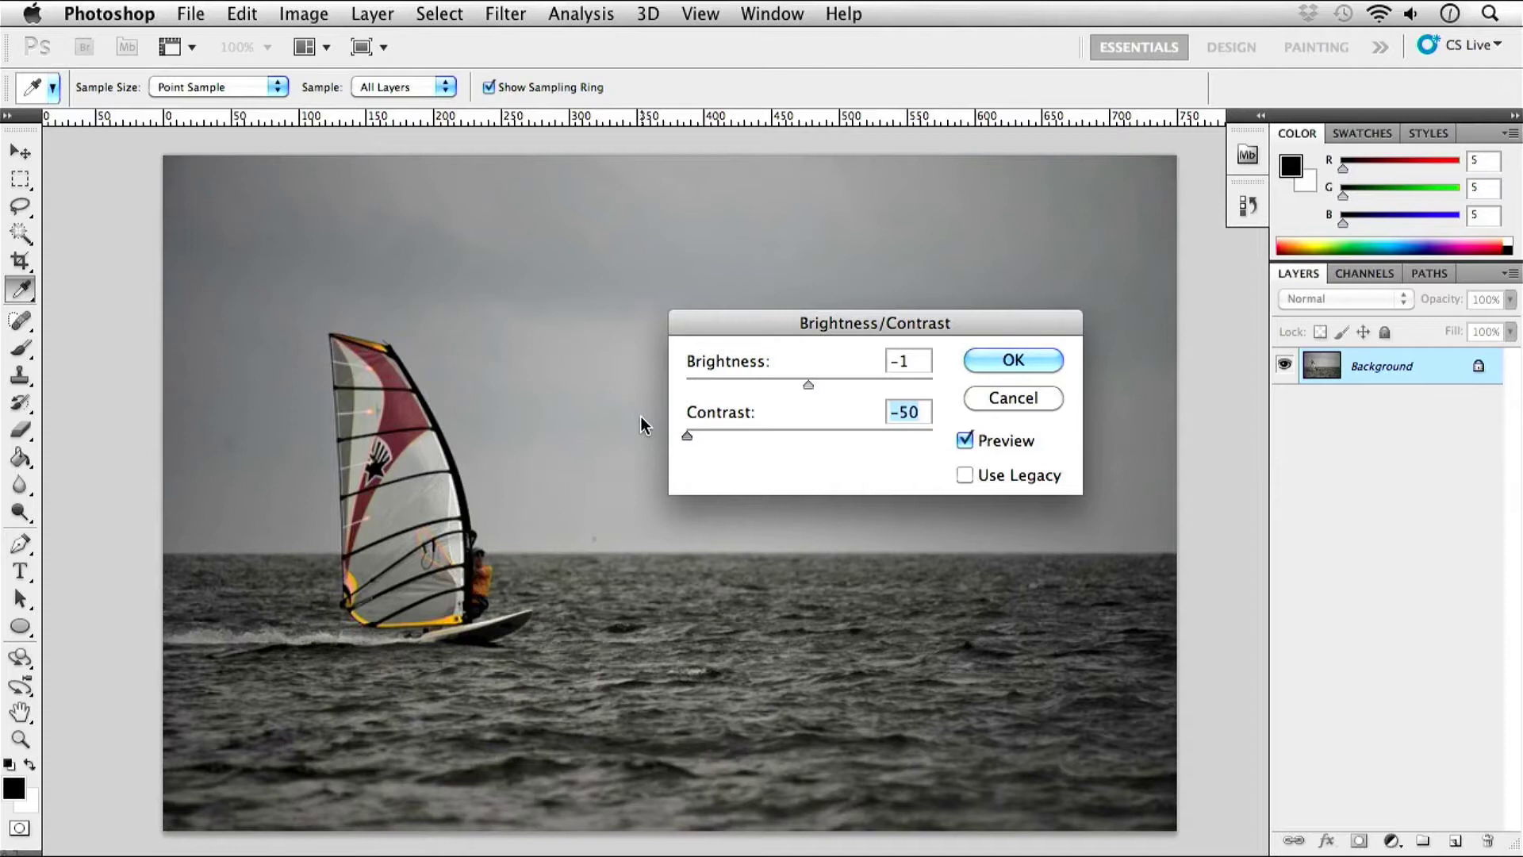
left_click_drag(687, 435, 600, 436)
left_click_drag(687, 435, 809, 442)
Try brightness values of 150, 86 and 77 on the photo, toggling the preview to compare with the original.
left_click_drag(810, 386, 988, 383)
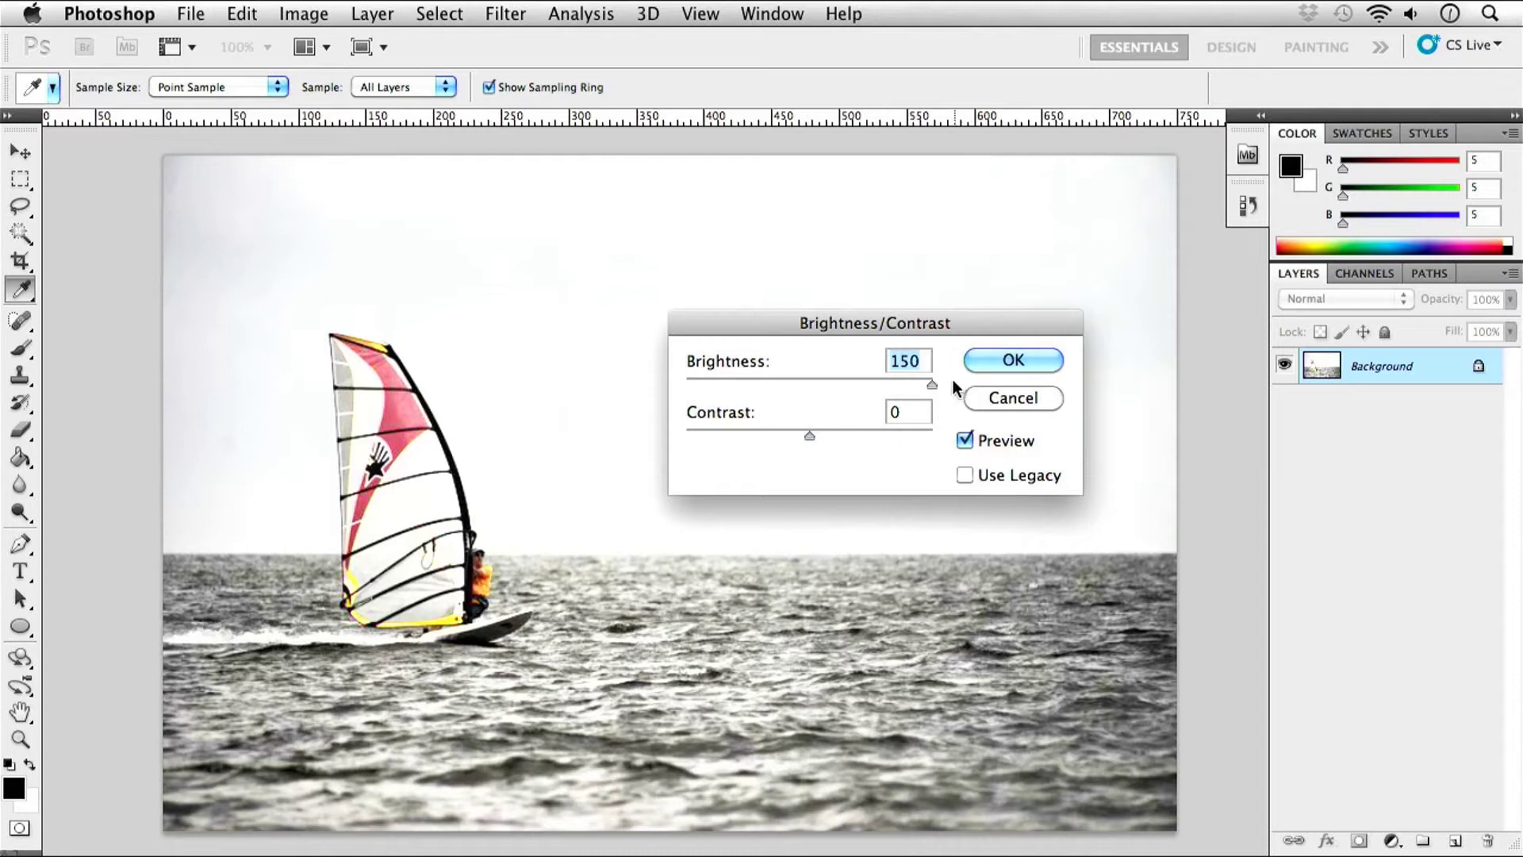
left_click_drag(932, 384, 807, 389)
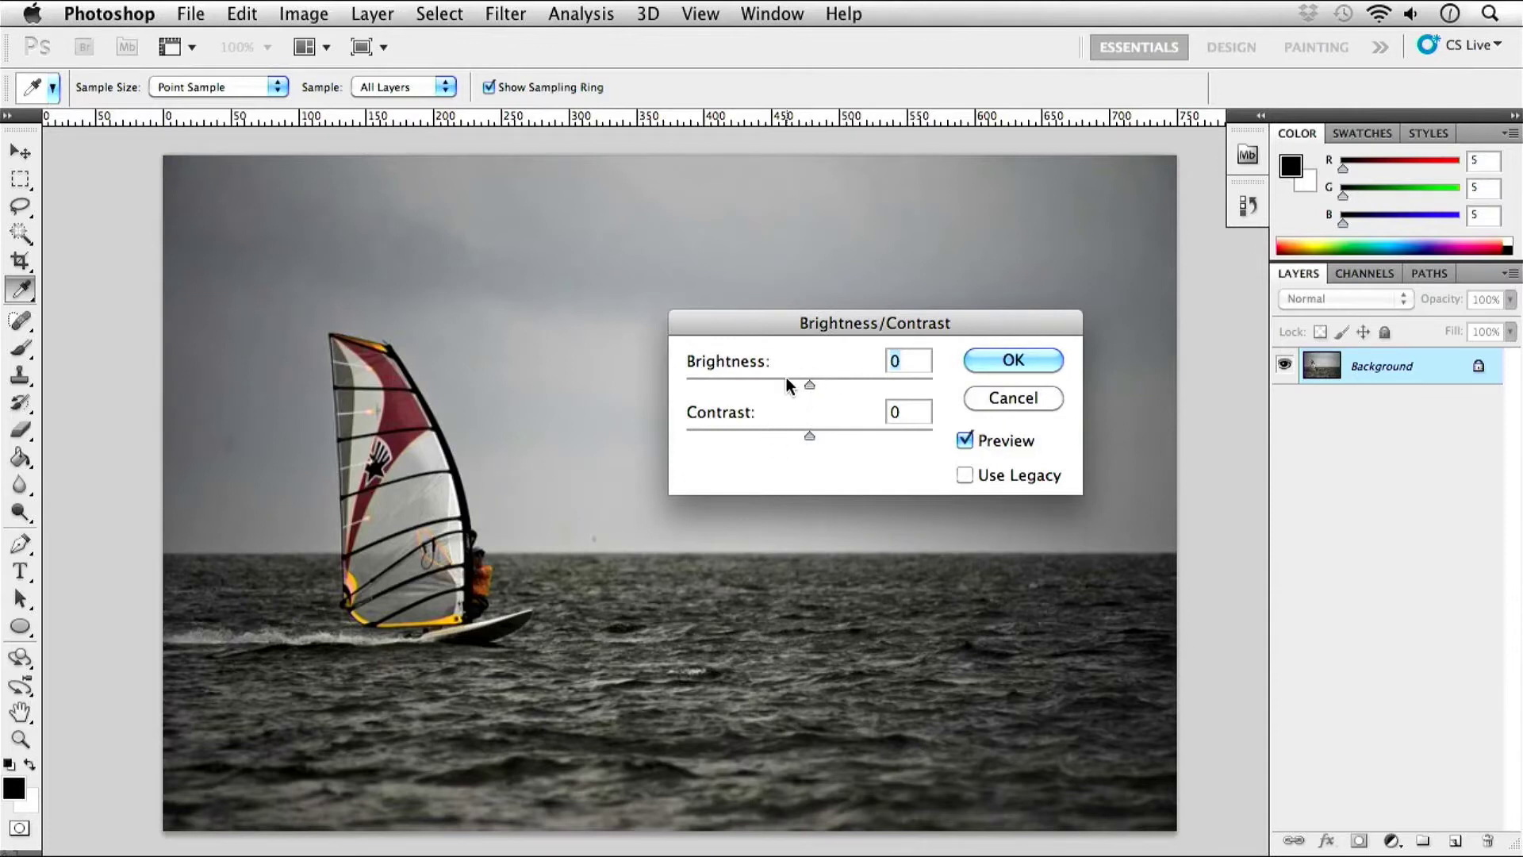
left_click_drag(809, 385, 853, 383)
left_click(960, 442)
left_click_drag(812, 383, 879, 379)
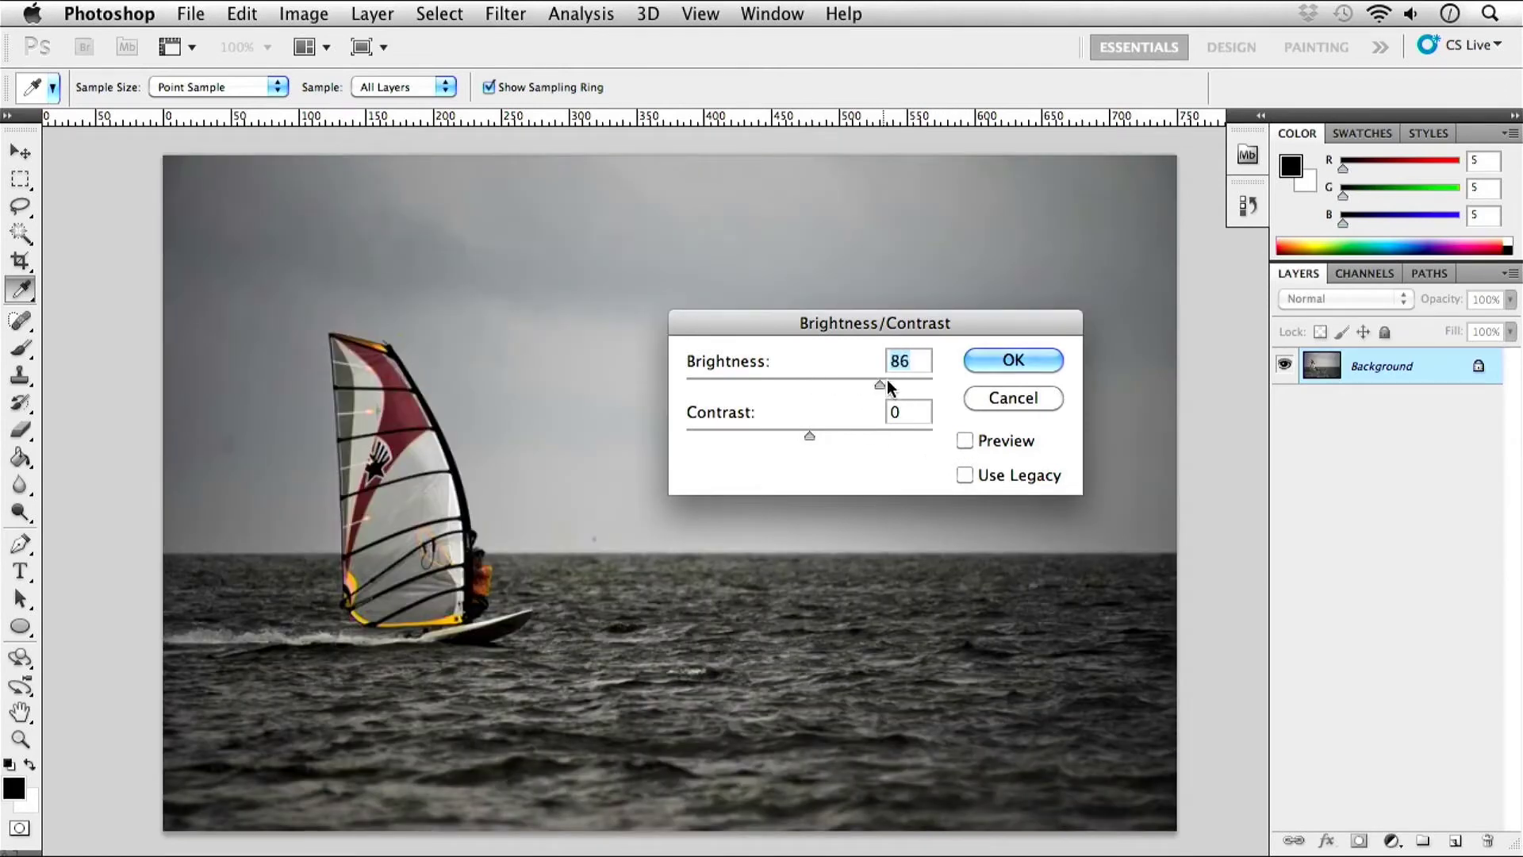
left_click(966, 441)
left_click(966, 441)
left_click(966, 441)
left_click_drag(869, 378, 870, 385)
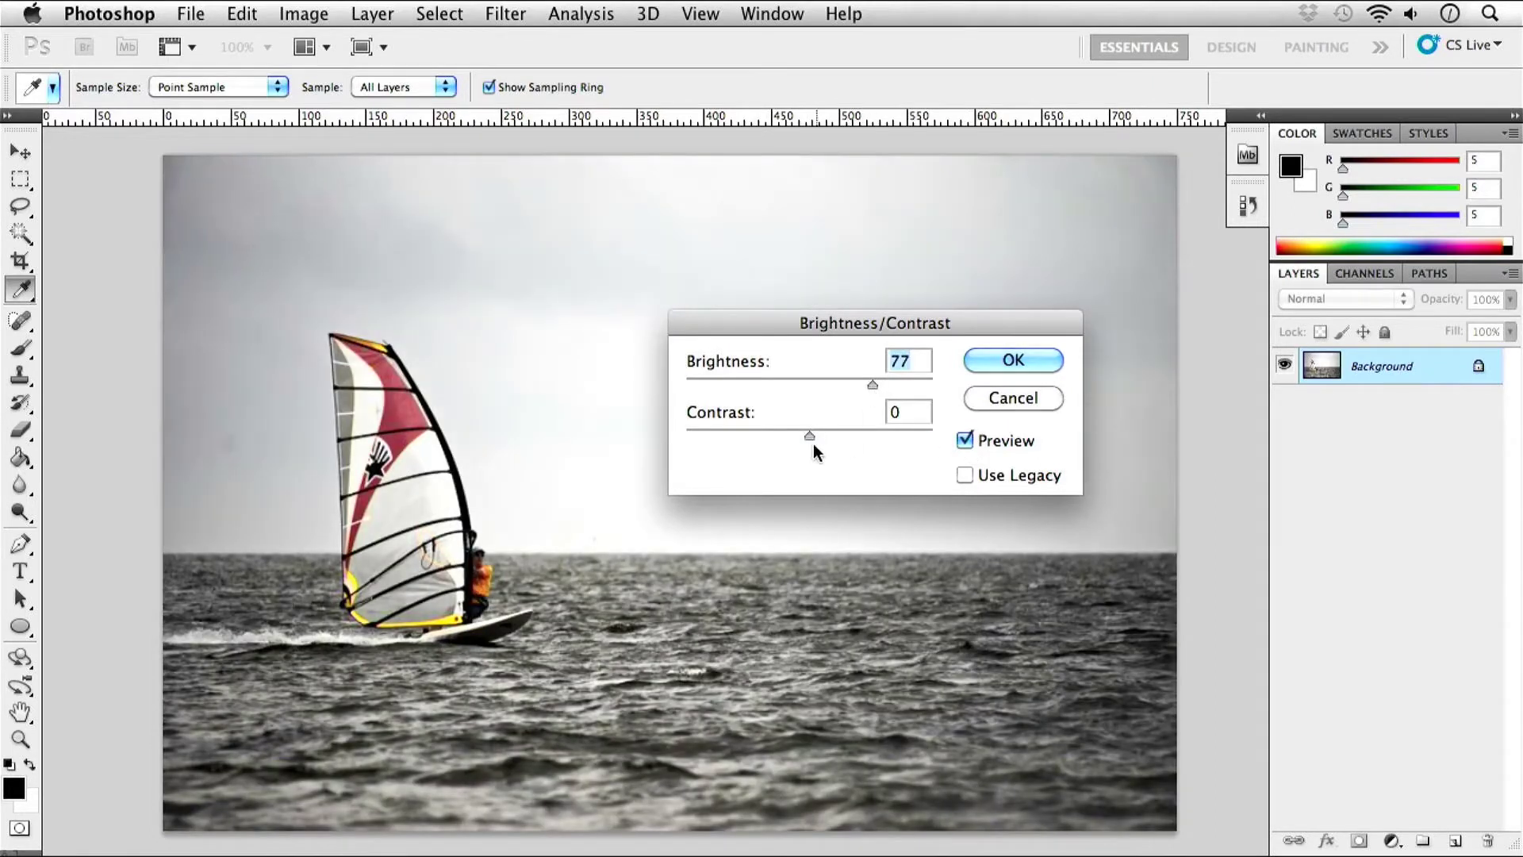
Try brightness 50 with contrast 52, compare it with the original through the preview, and cancel the adjustment.
left_click_drag(803, 432, 850, 384)
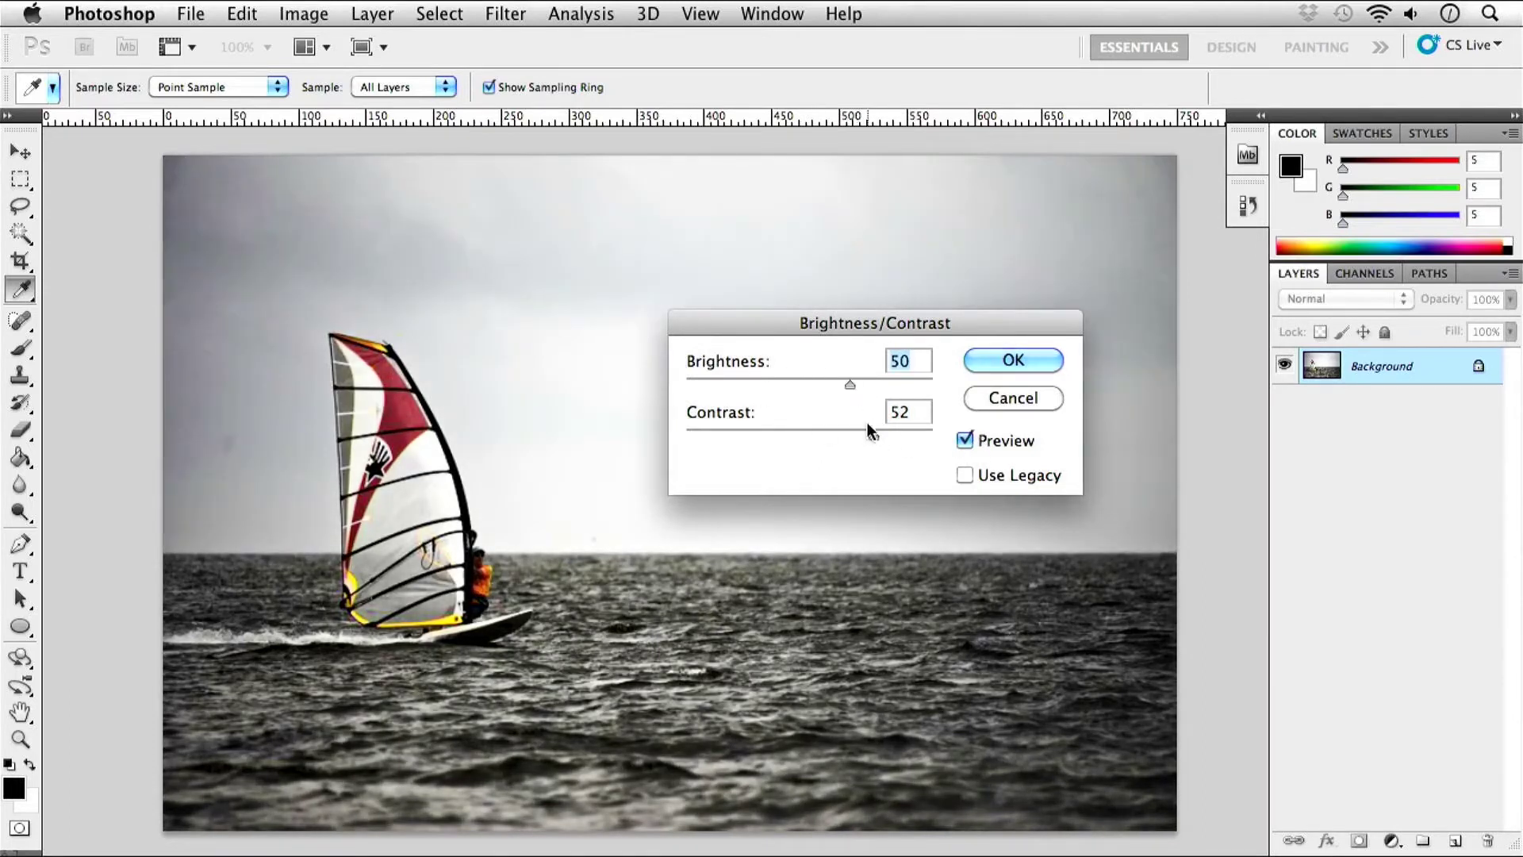
left_click(965, 441)
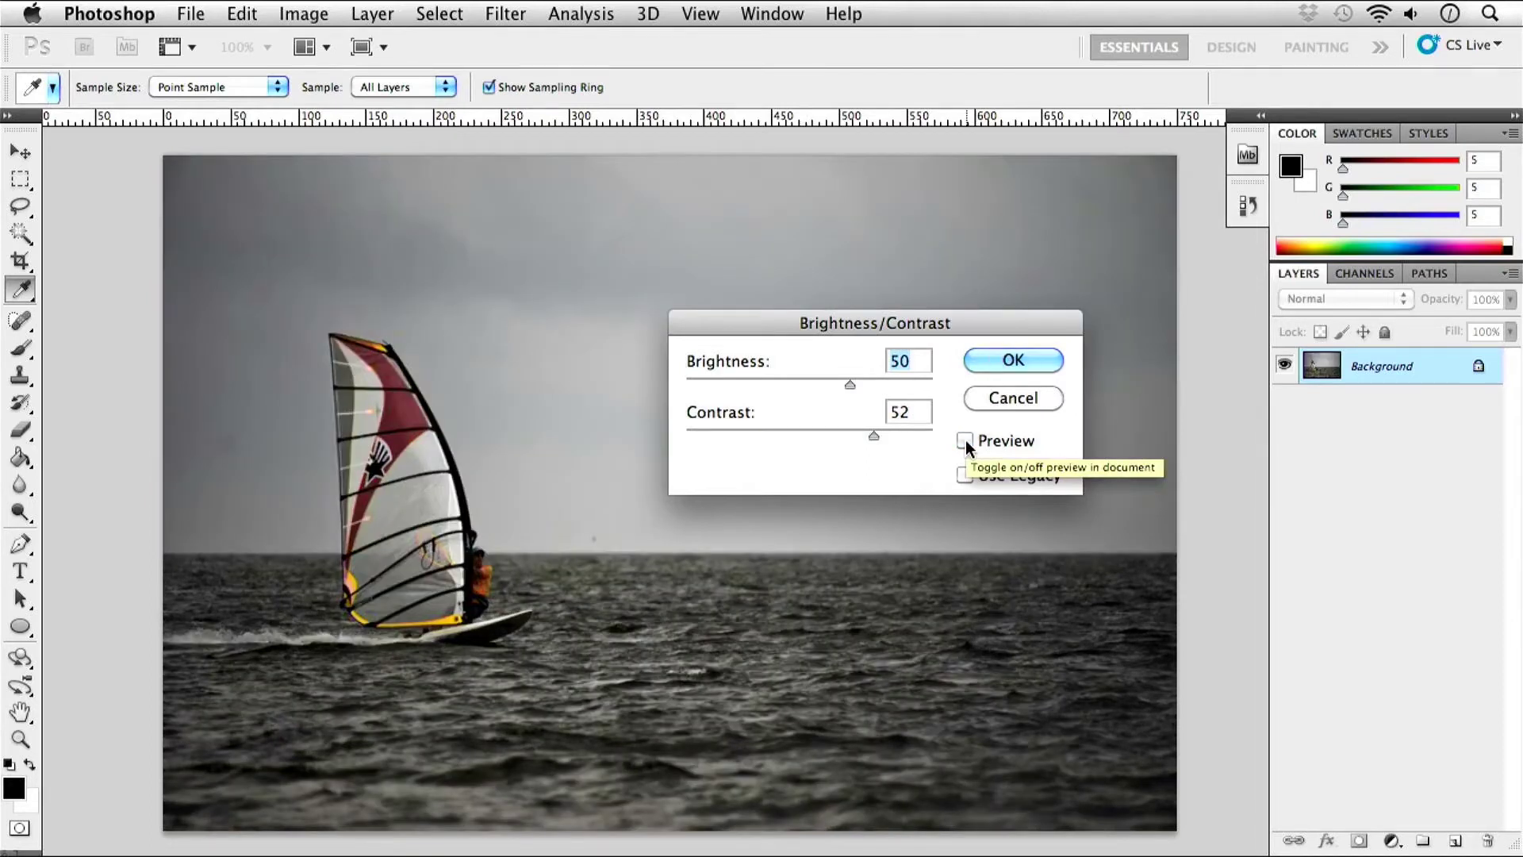
left_click(965, 439)
left_click(964, 440)
left_click_drag(949, 328, 1360, 410)
left_click(1376, 523)
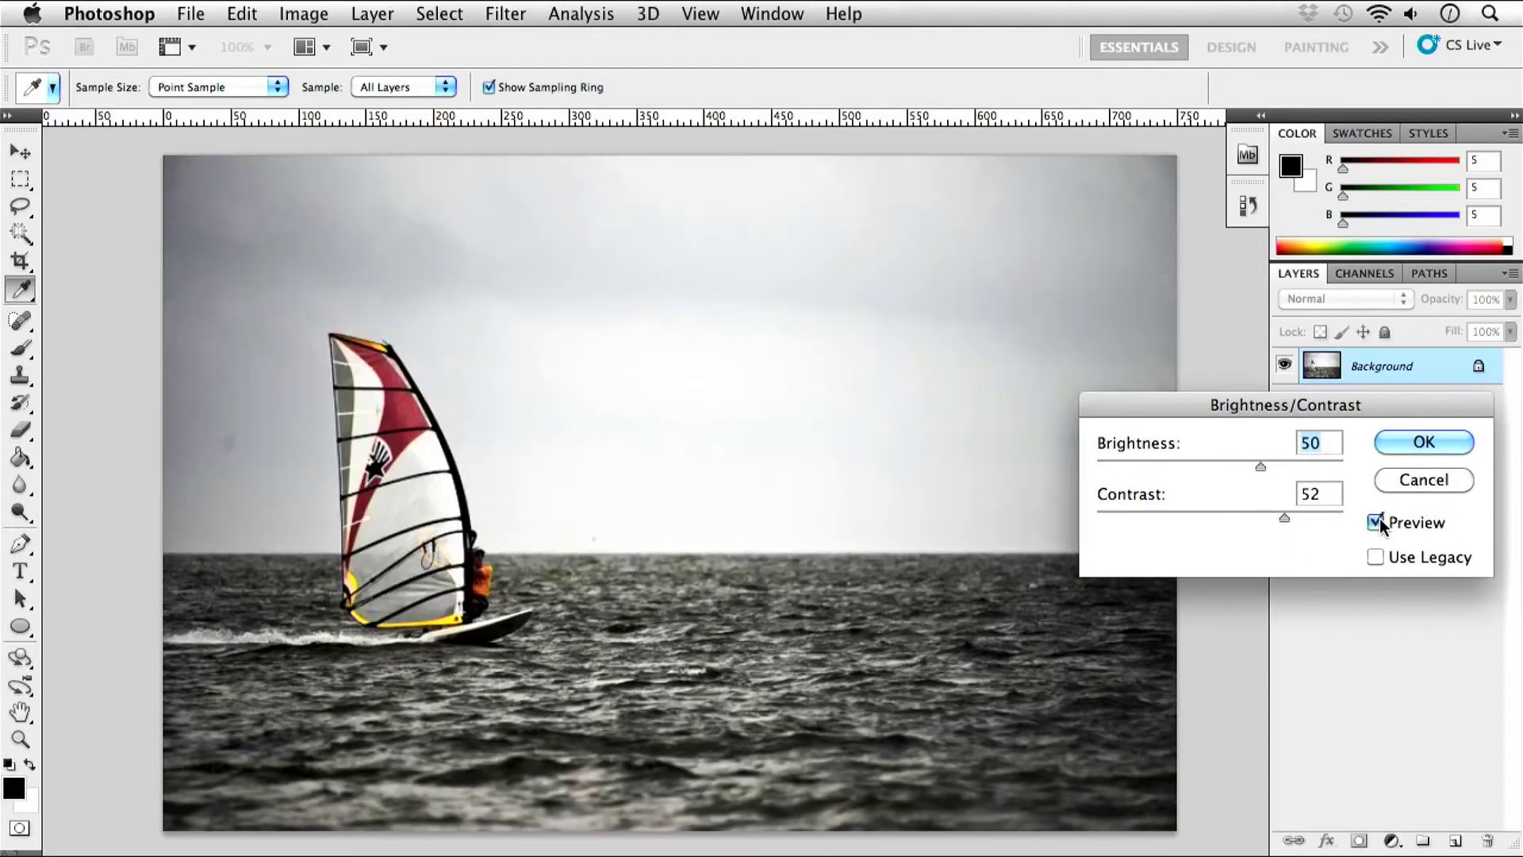
left_click(1379, 517)
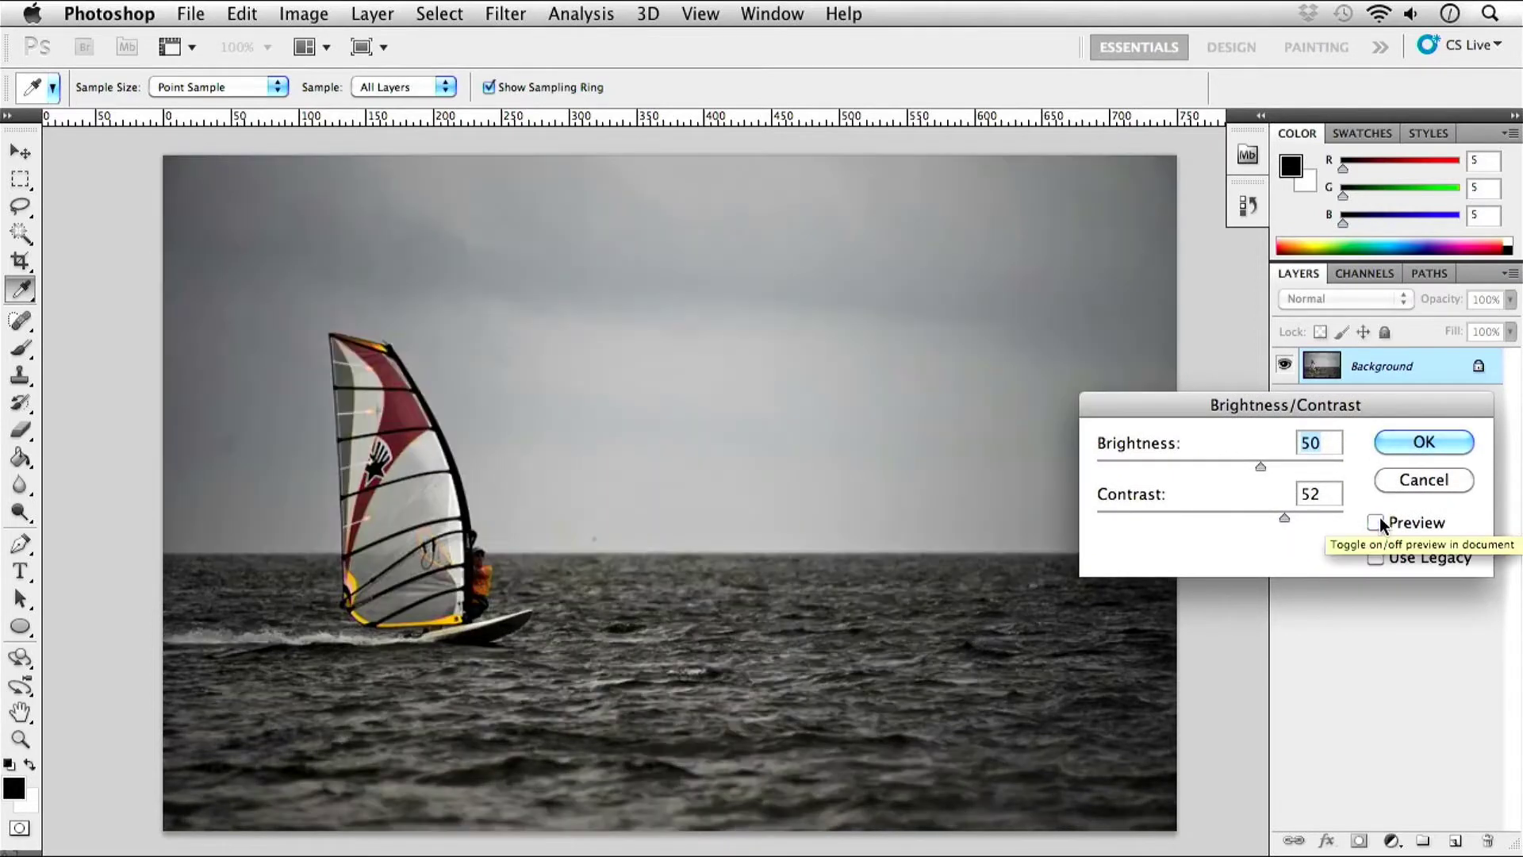
left_click(1378, 517)
left_click(1376, 522)
left_click_drag(1297, 405, 892, 296)
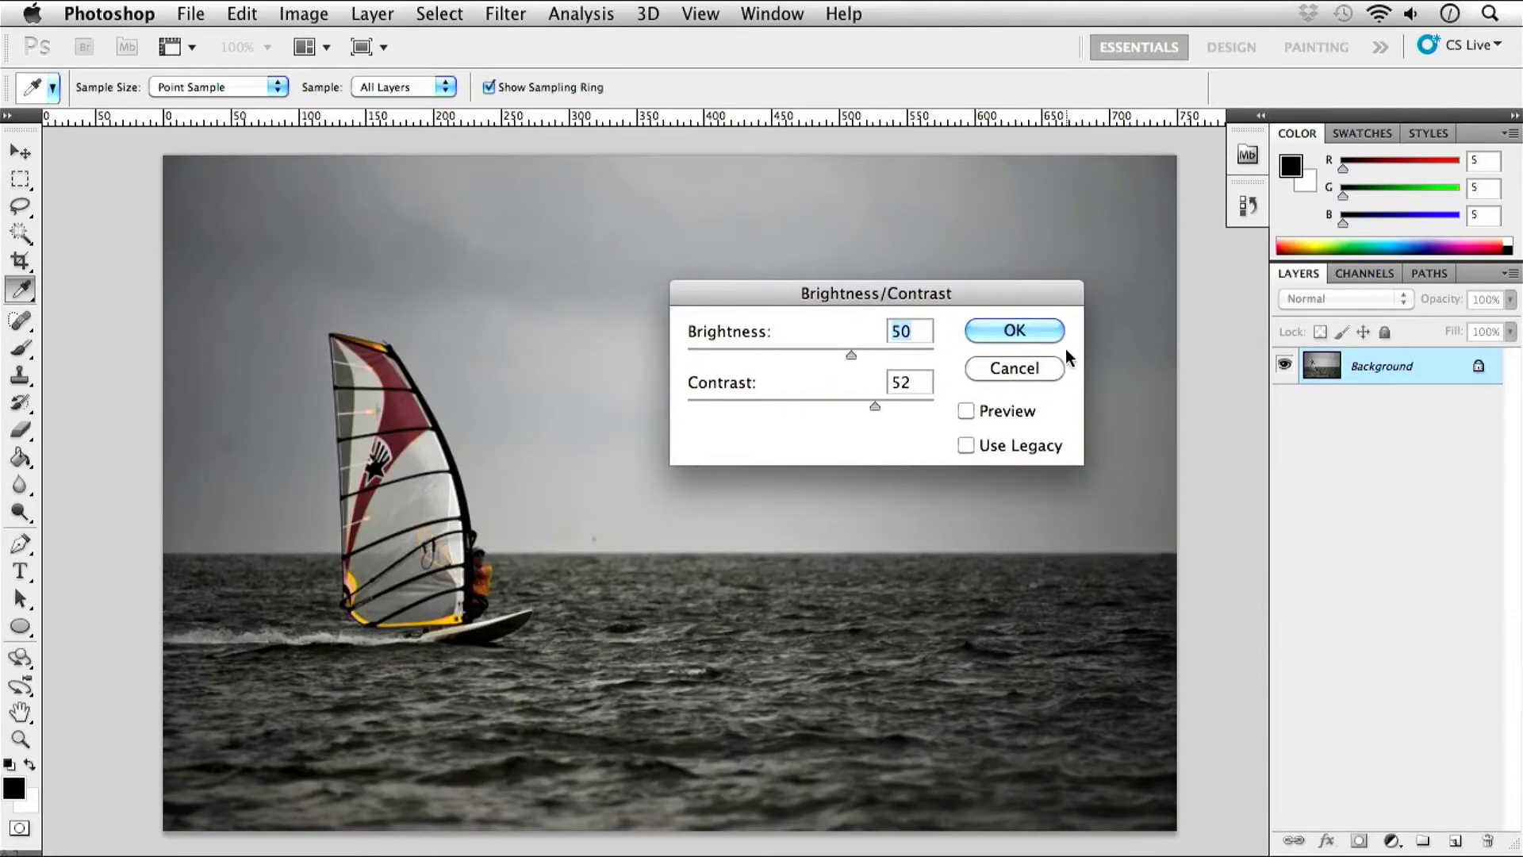
left_click(1017, 373)
key("v")
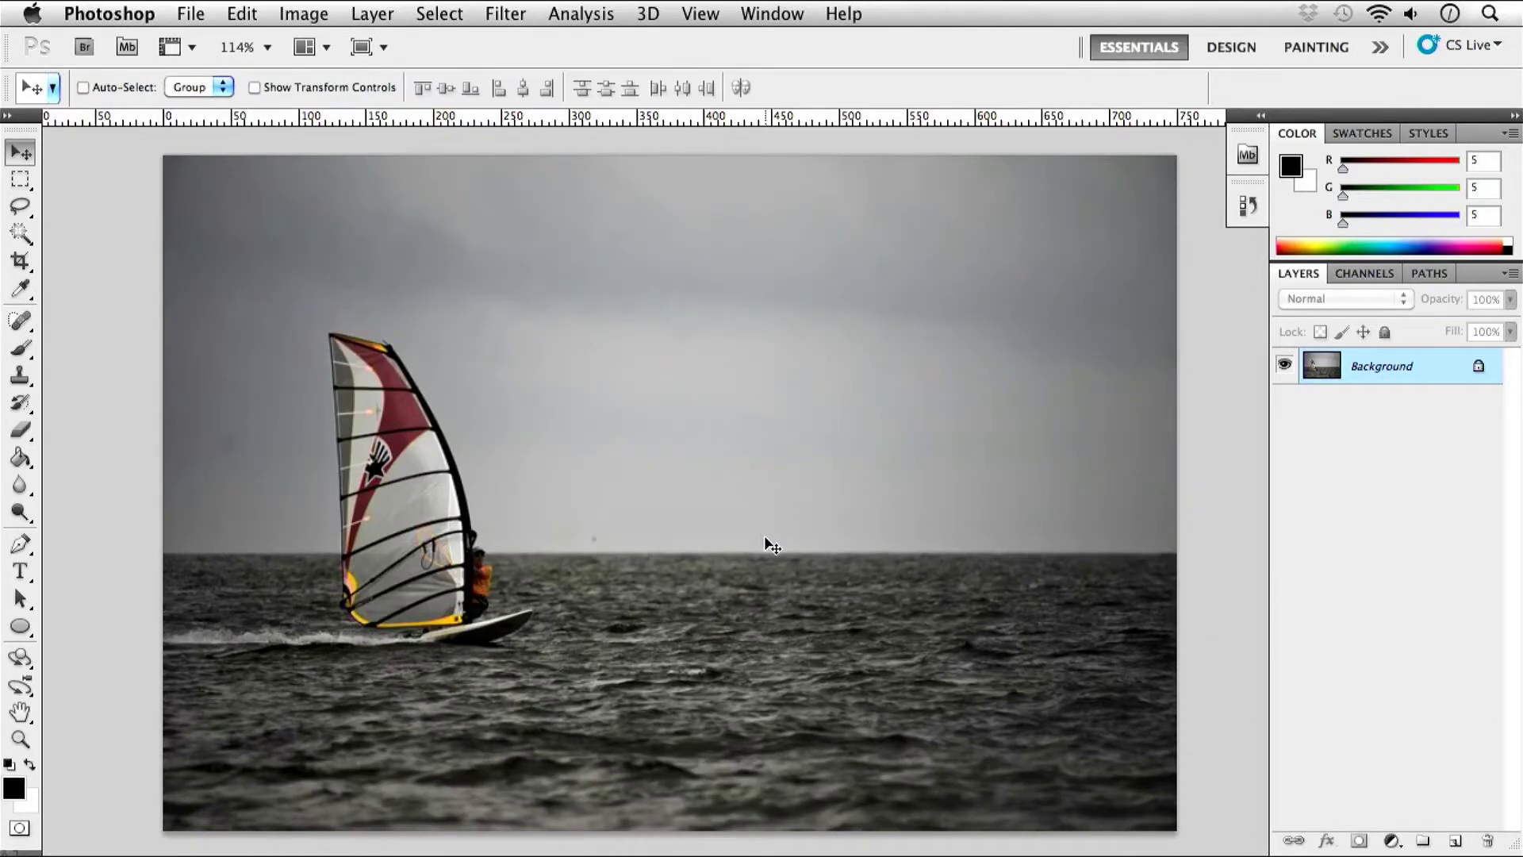
Start a Levels adjustment on the windsurfer photo and lower the white input level to 182.
left_click(298, 14)
mouse_move(412, 87)
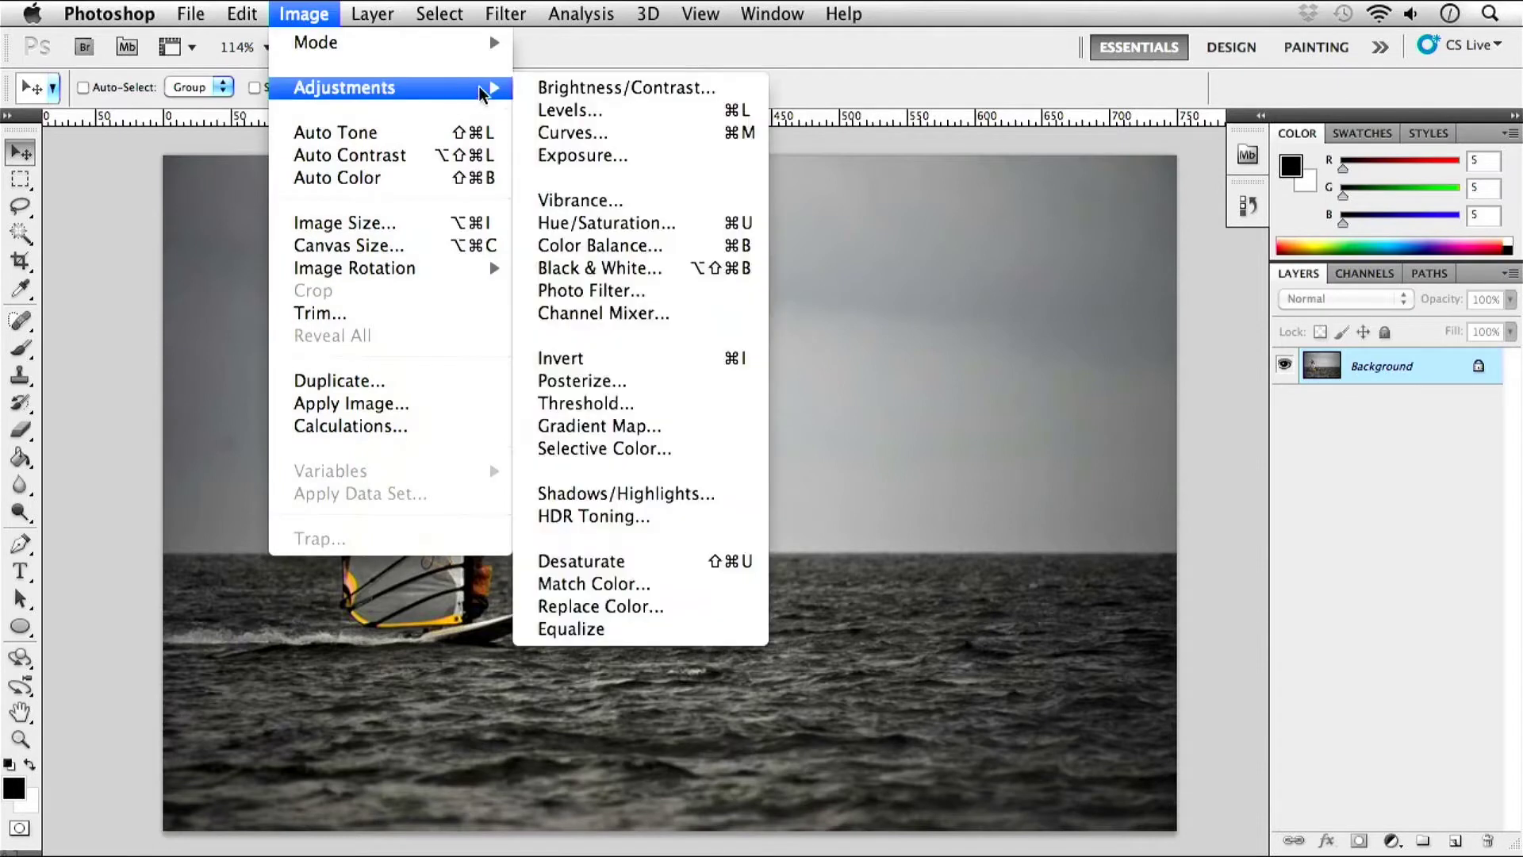
left_click(636, 103)
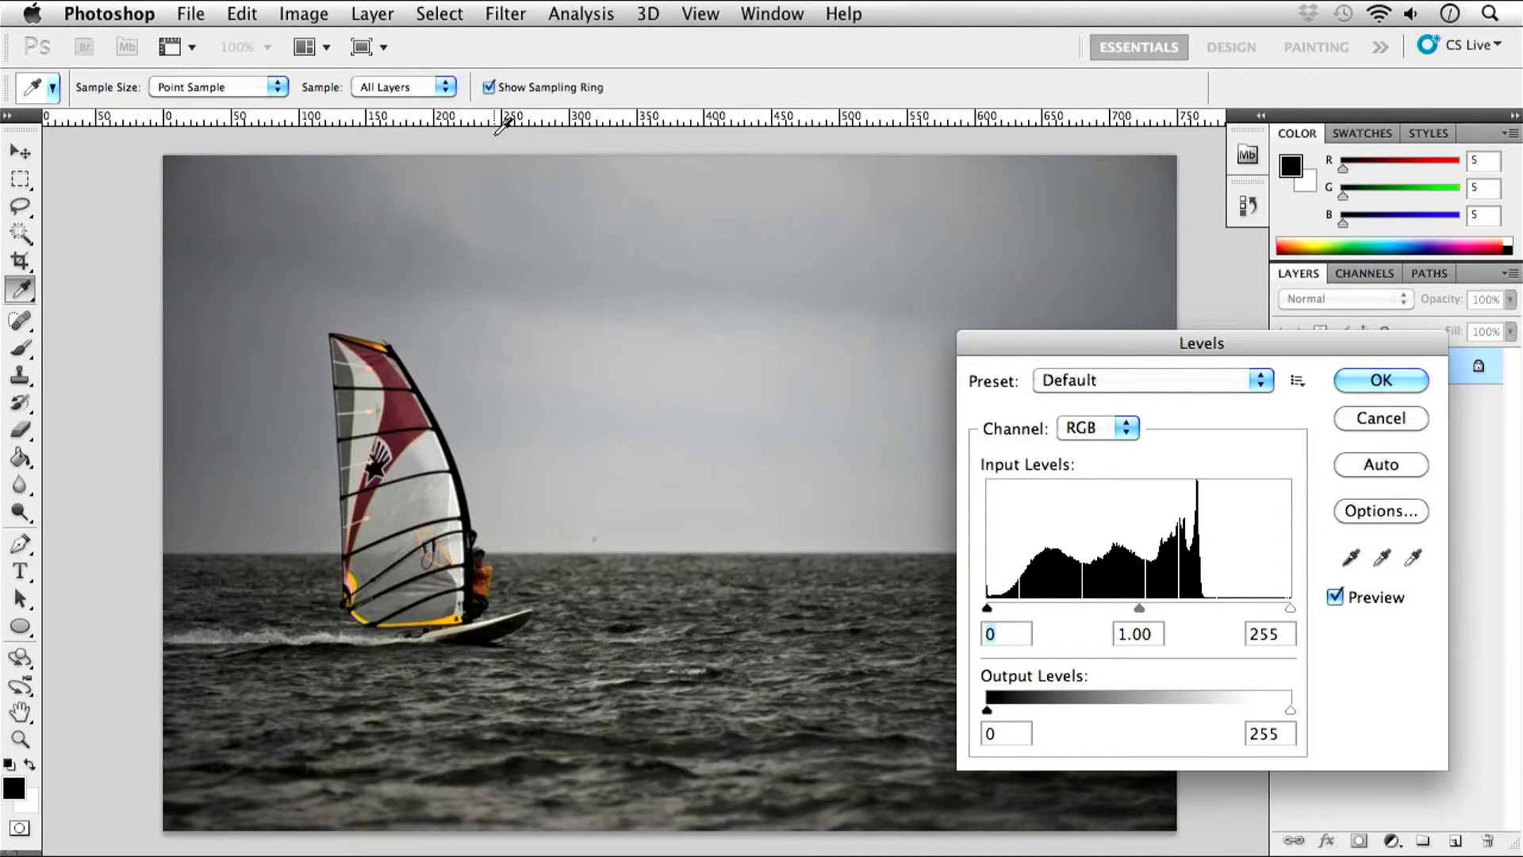
left_click_drag(1211, 342, 1203, 207)
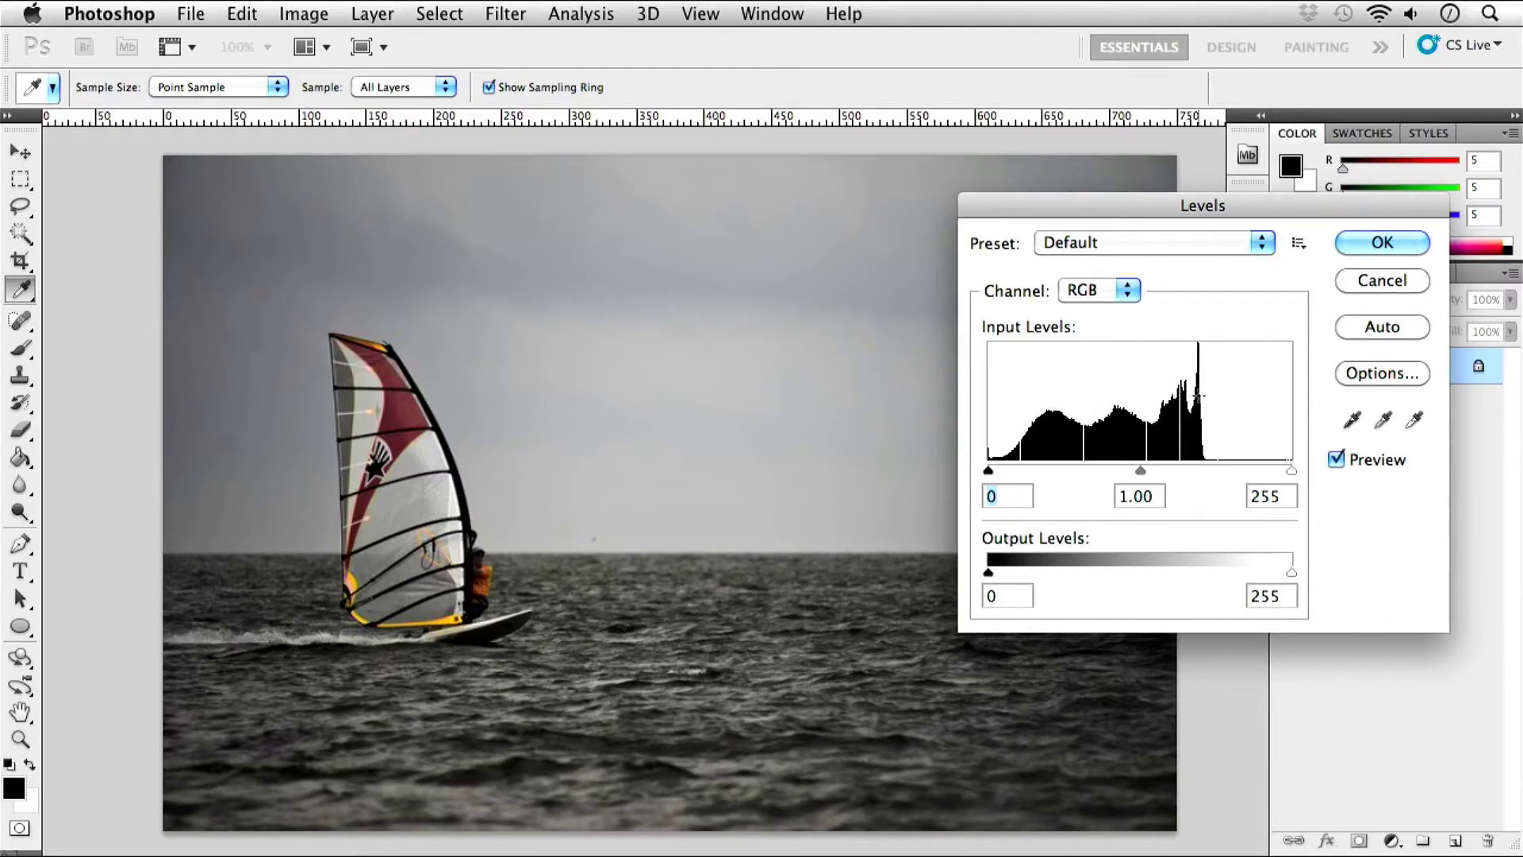
left_click(1369, 420)
left_click_drag(1291, 469, 1203, 468)
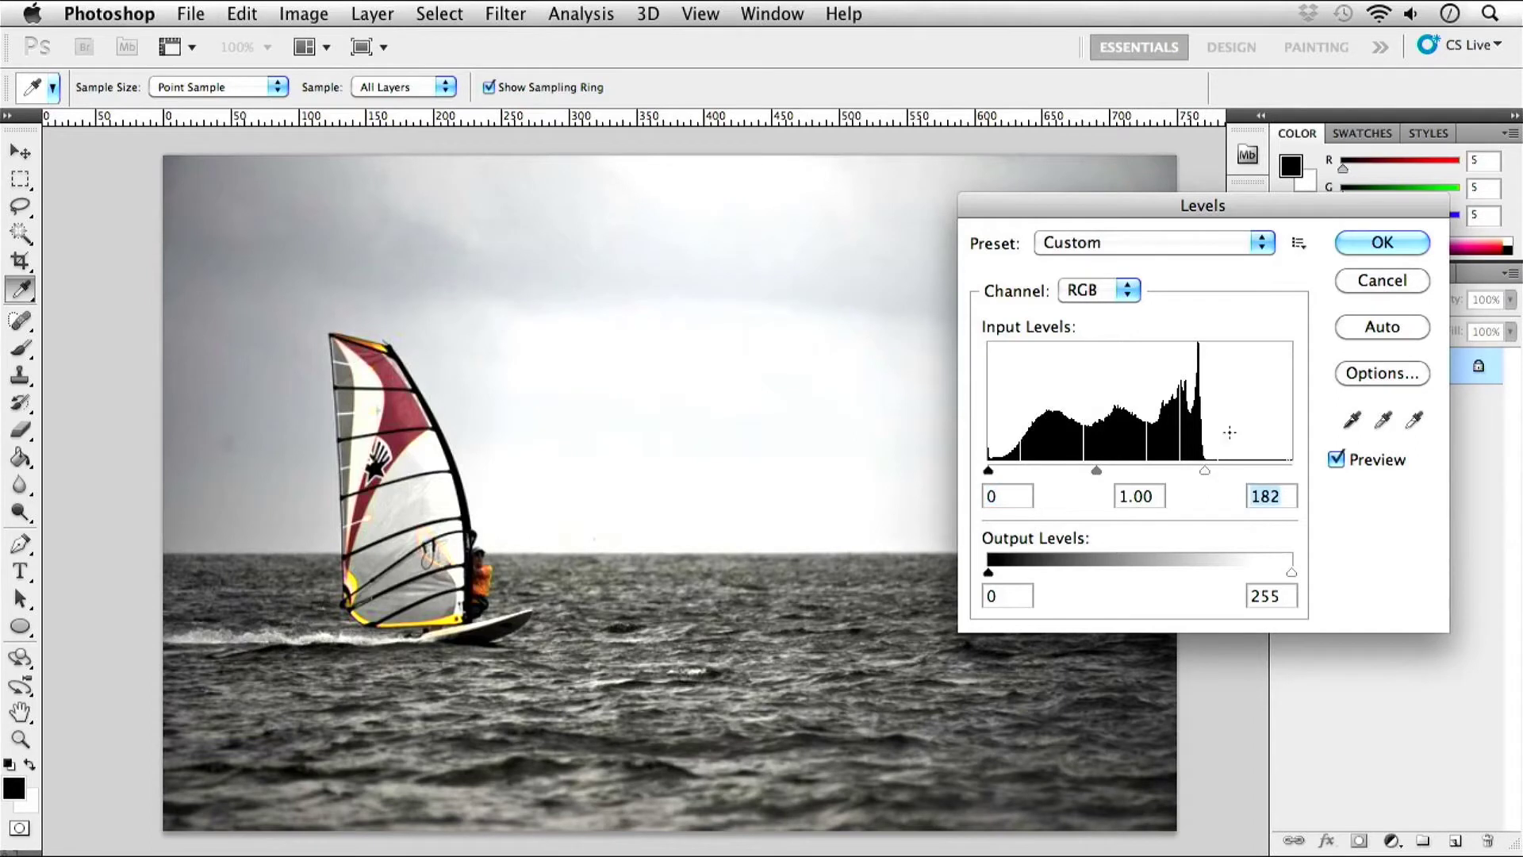
Compare the photo with and without the Levels change by toggling the preview.
left_click_drag(1036, 203, 1067, 224)
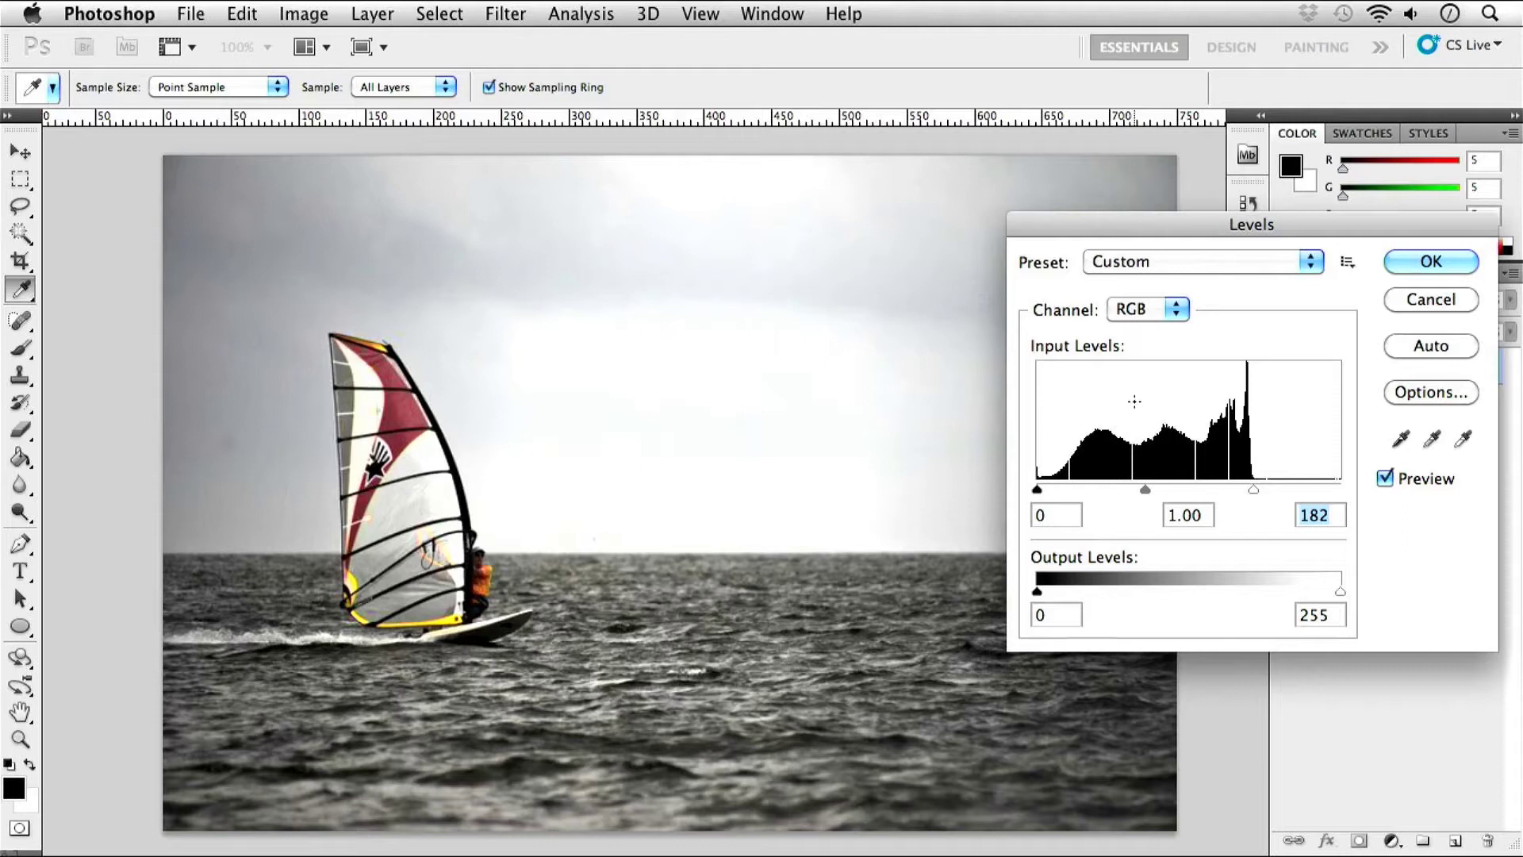
left_click(1385, 478)
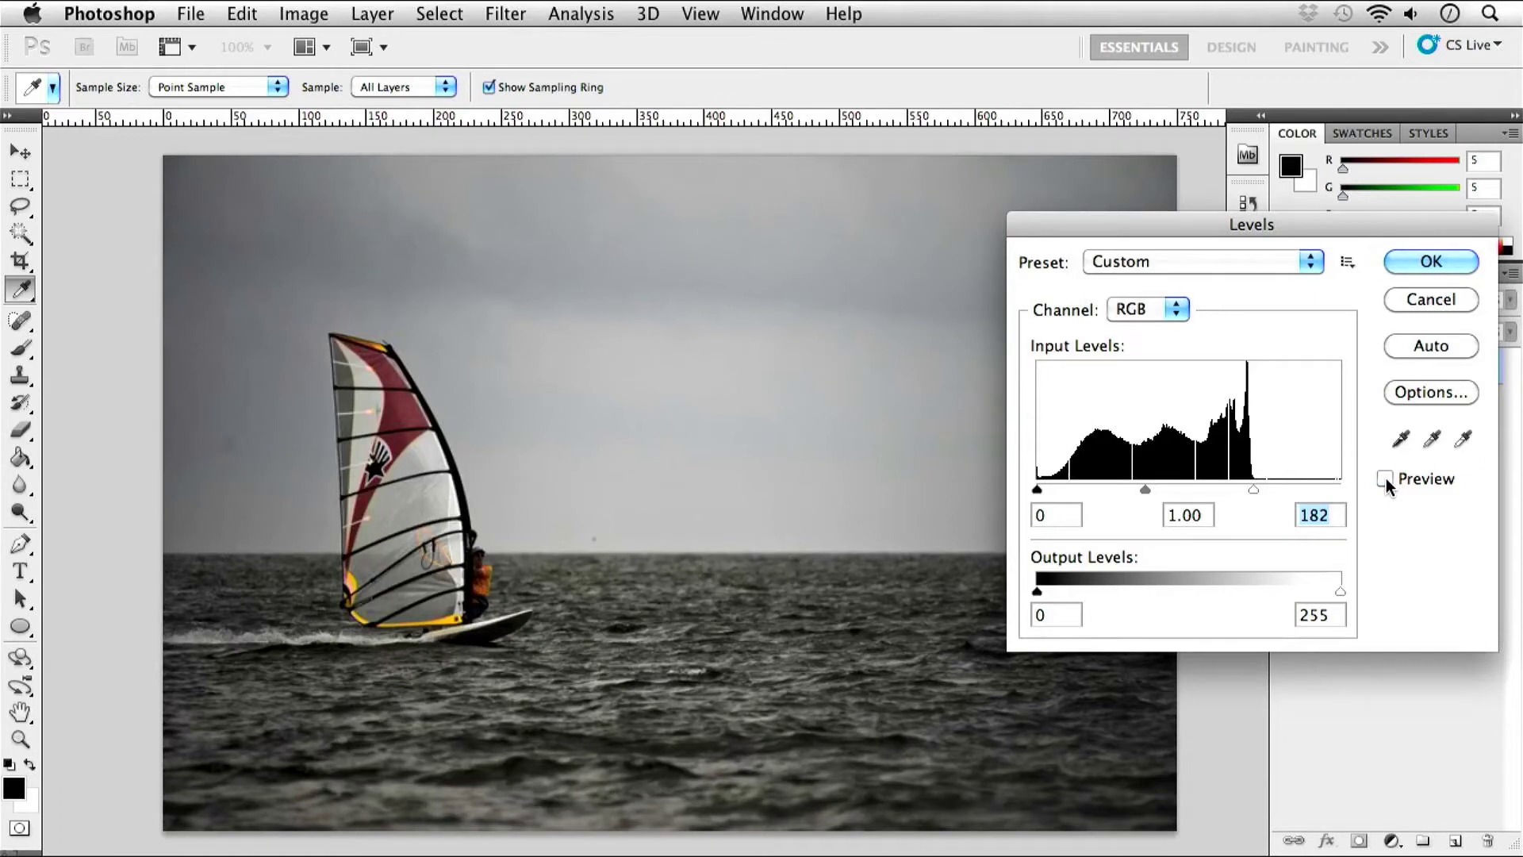
left_click(1385, 479)
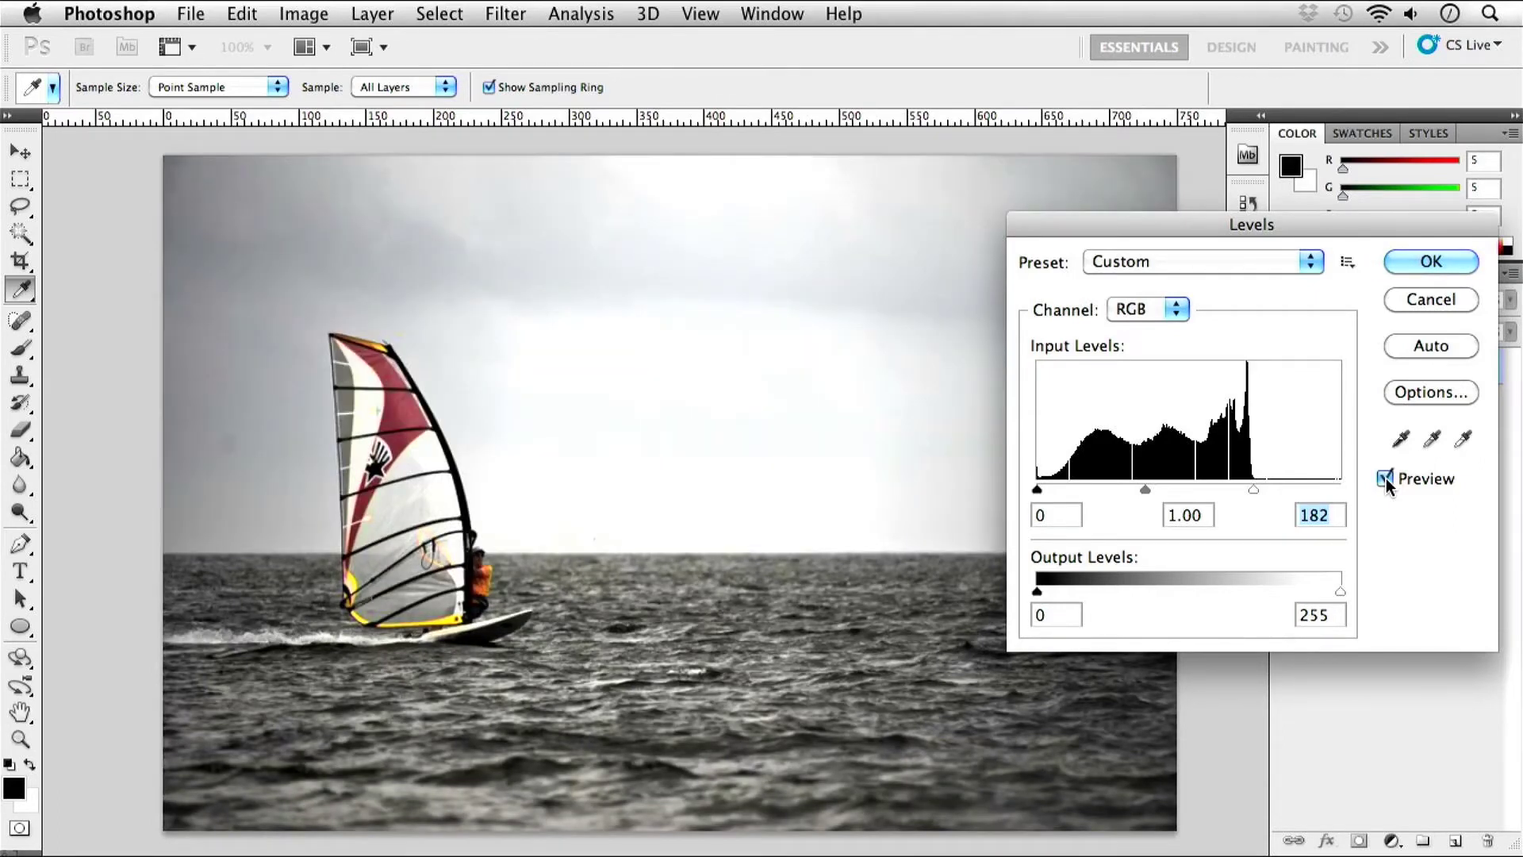
left_click(1385, 478)
left_click(1385, 478)
left_click(1385, 478)
left_click(1385, 478)
Try the white input level at 255 and the midtone level at 0.60, restoring them to 182 and 1.00.
left_click_drag(1258, 492, 1348, 492)
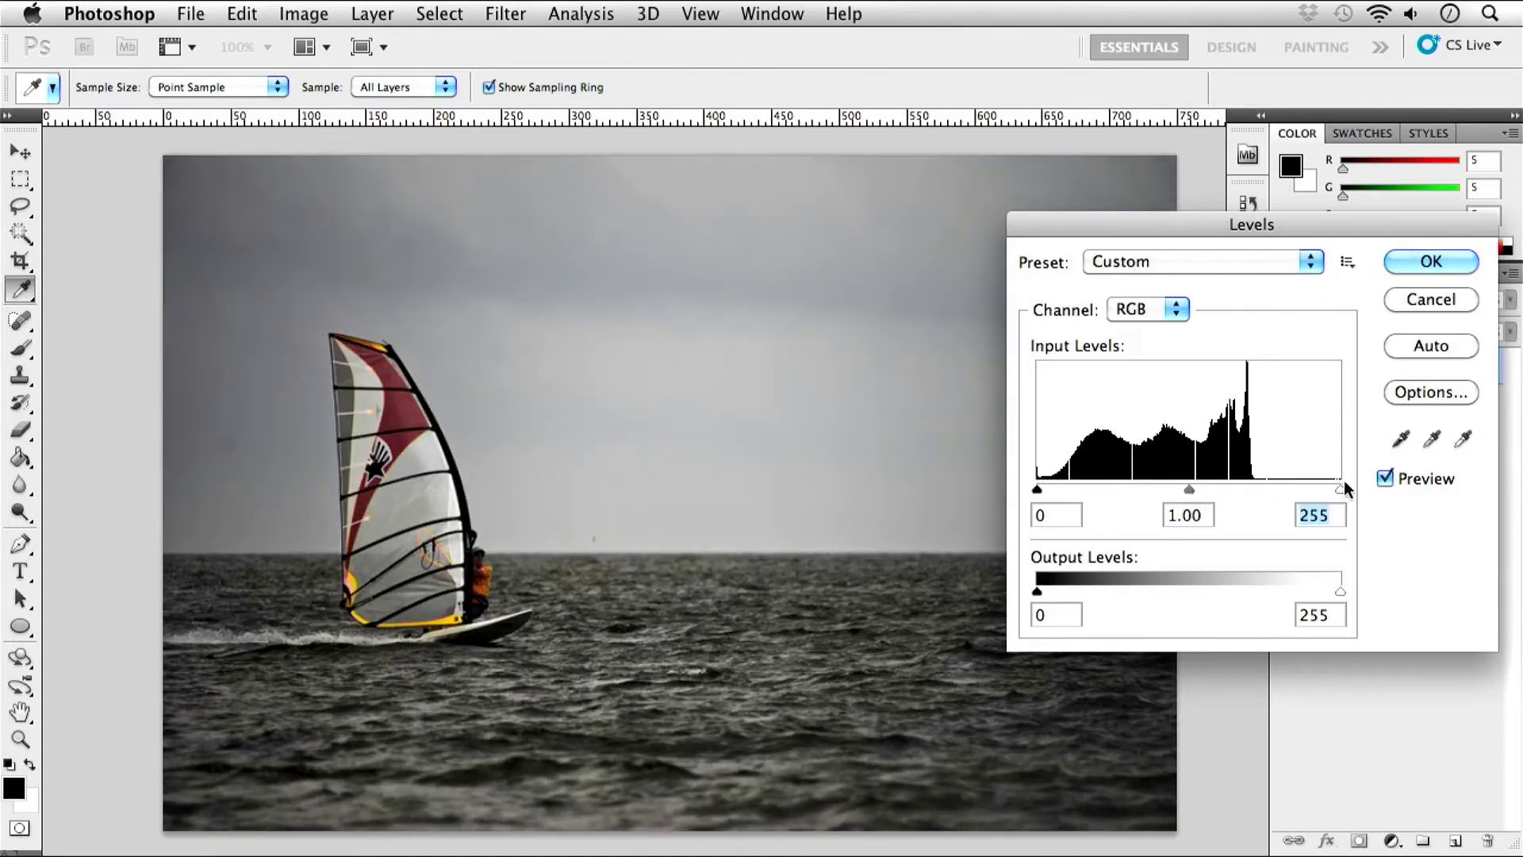
left_click_drag(1340, 489, 1253, 487)
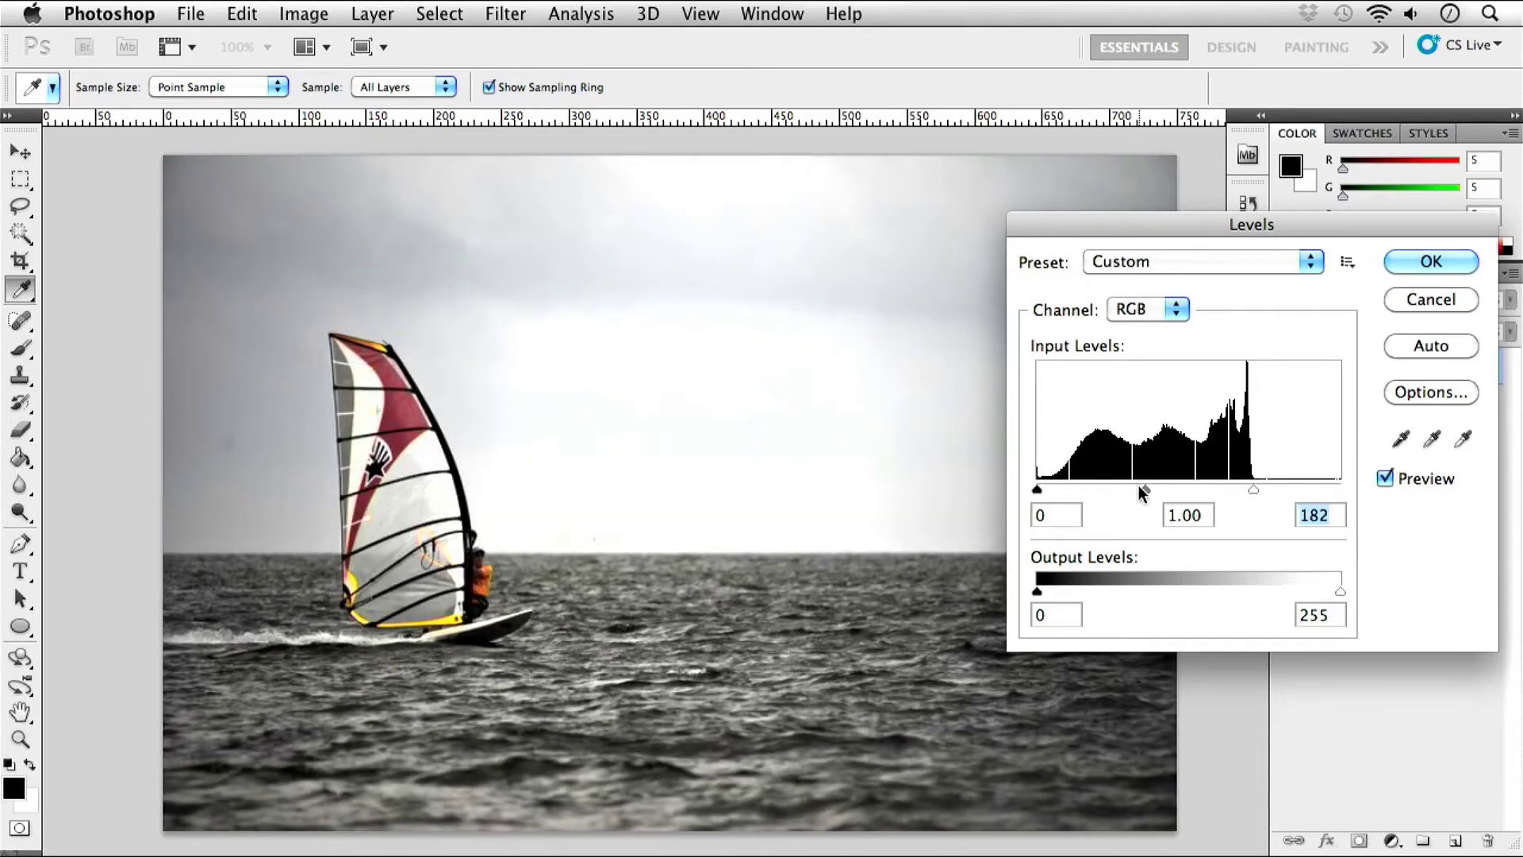
left_click_drag(1144, 490, 1177, 492)
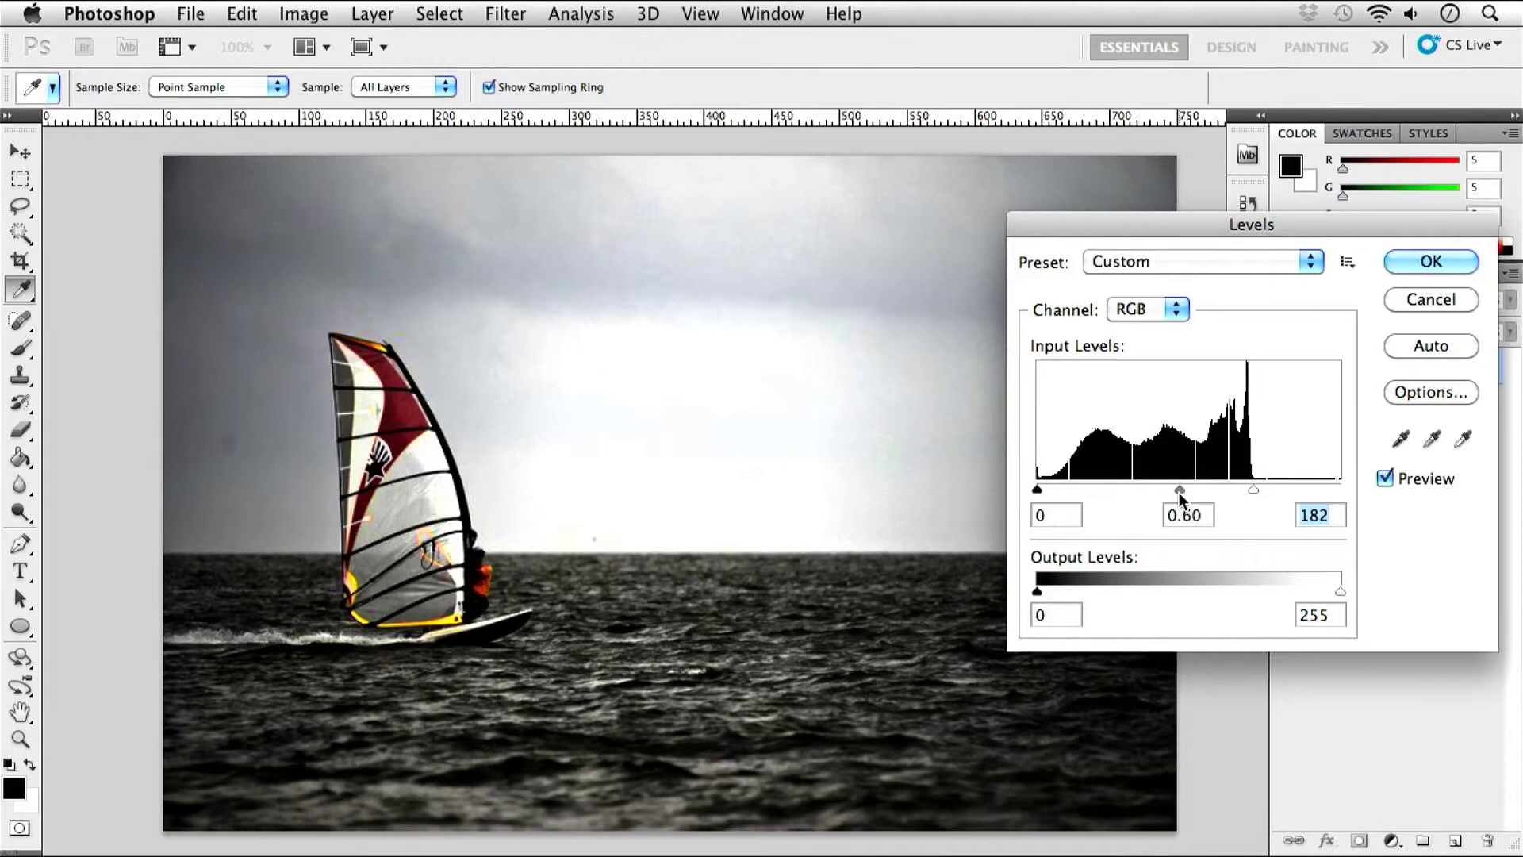
left_click_drag(1179, 492, 1145, 492)
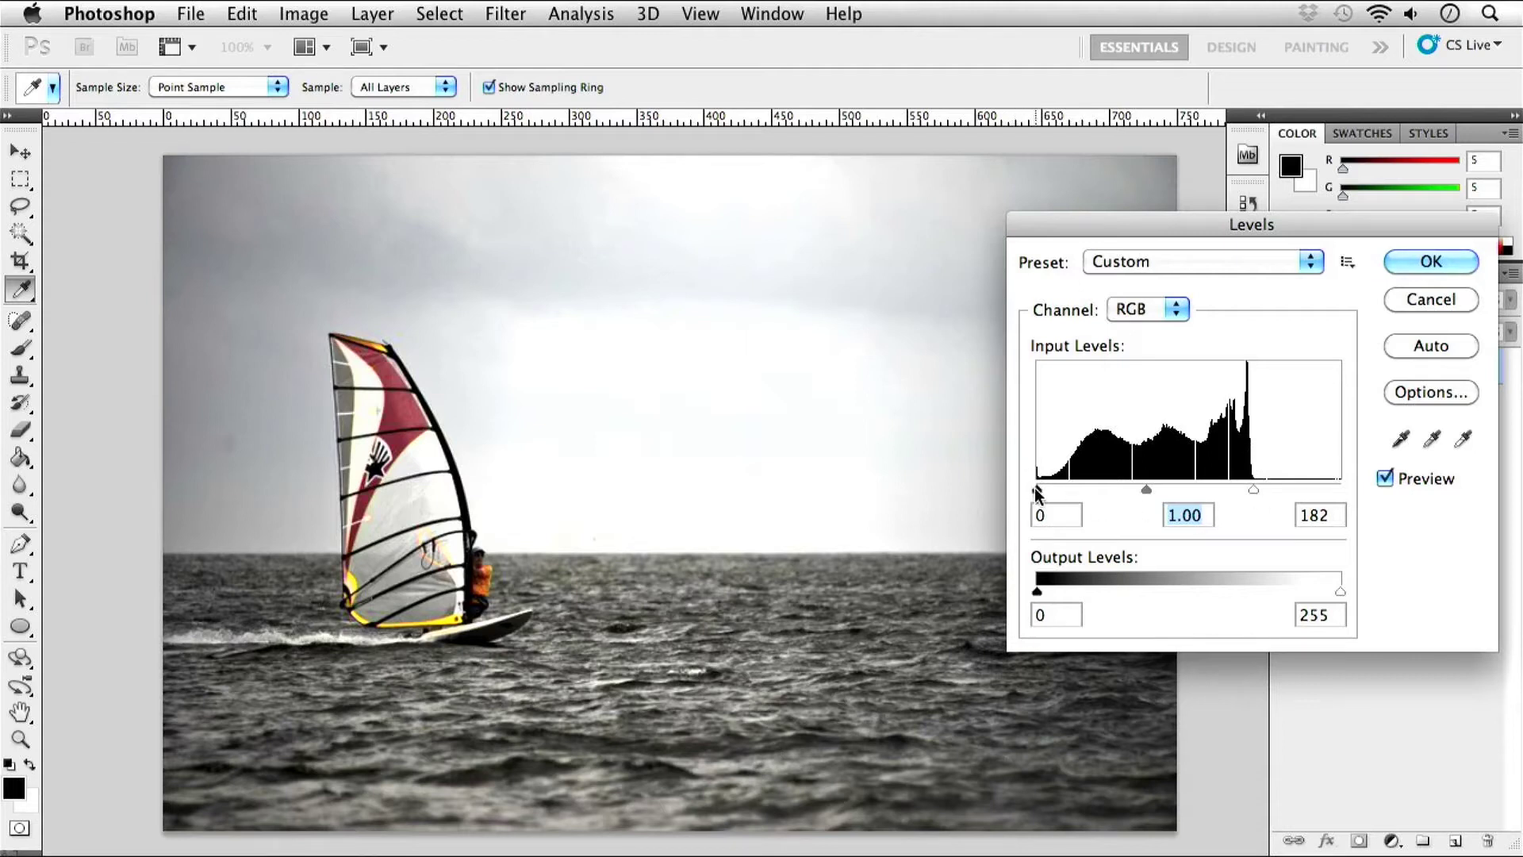
Try narrowing the Levels output range to 118 and 146, restoring the output levels to 0 and 255.
left_click(1034, 593)
left_click_drag(1039, 591, 1074, 592)
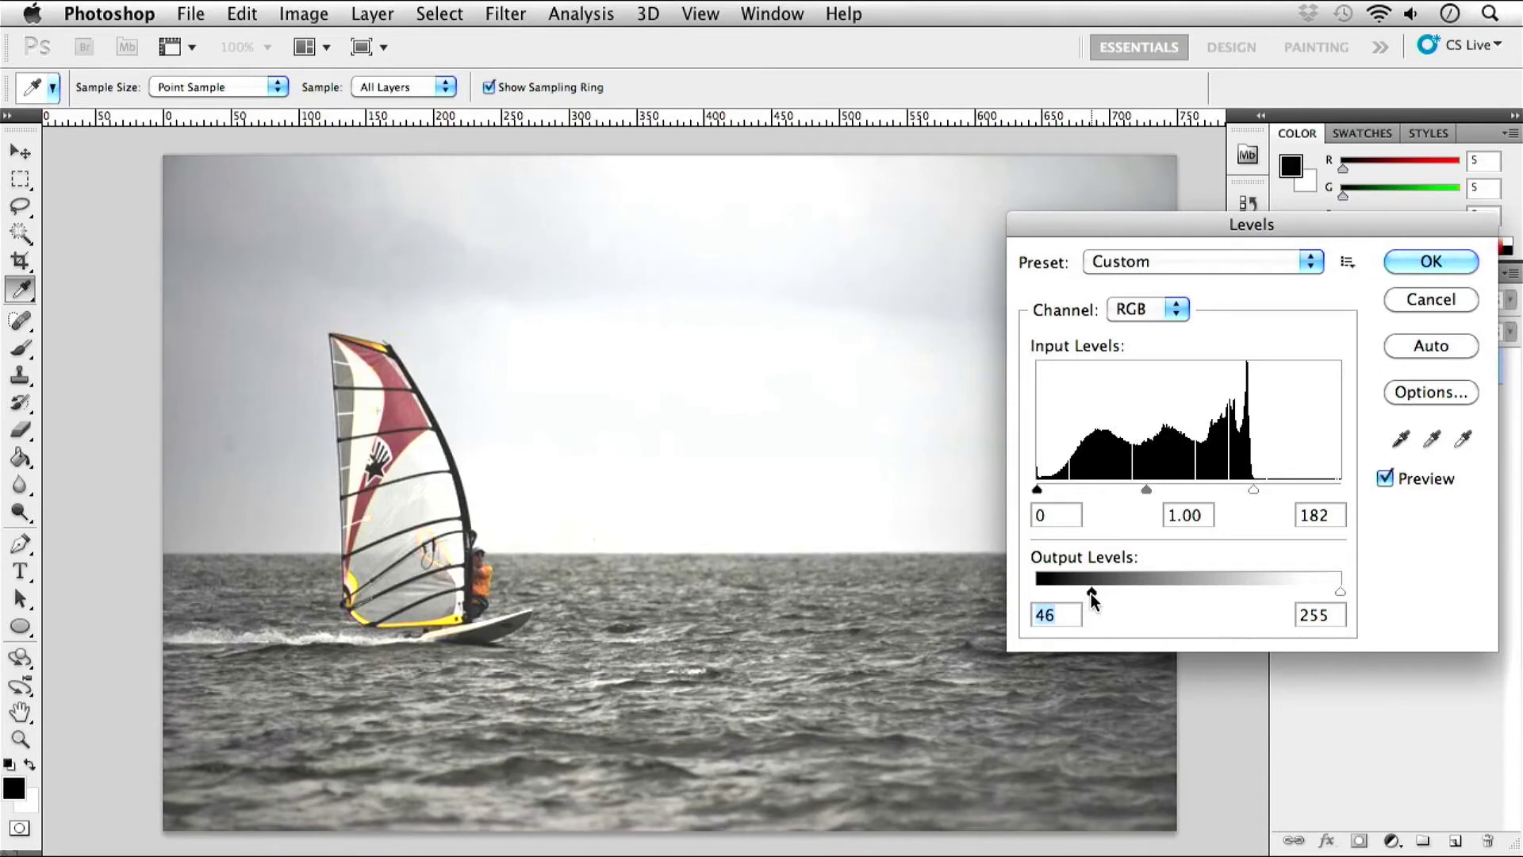
left_click_drag(1332, 592, 1271, 594)
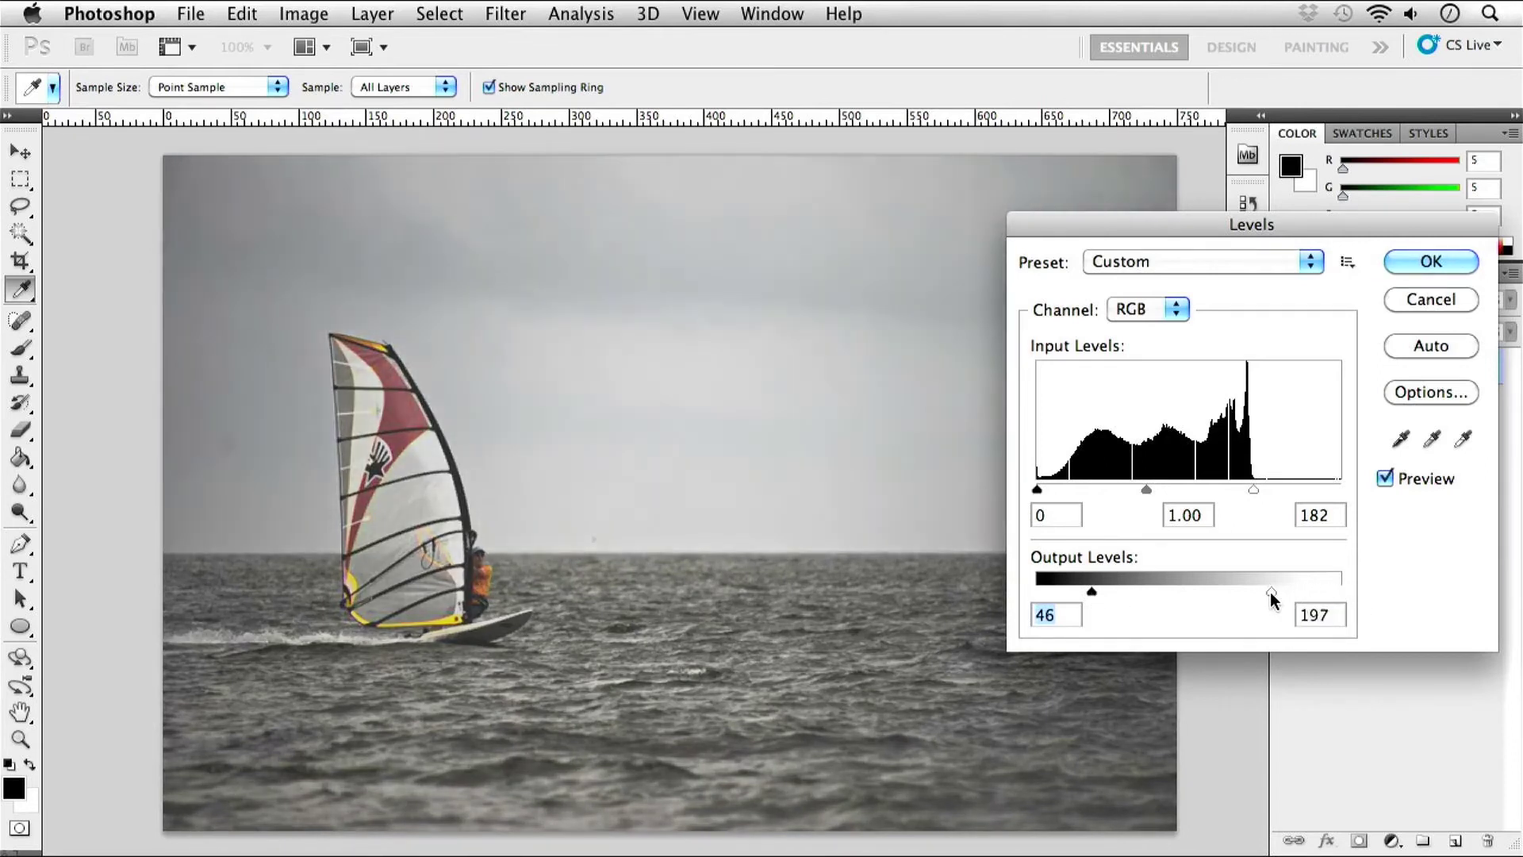
left_click_drag(1096, 592, 1127, 592)
left_click_drag(1273, 592, 1246, 592)
left_click_drag(1125, 592, 1177, 599)
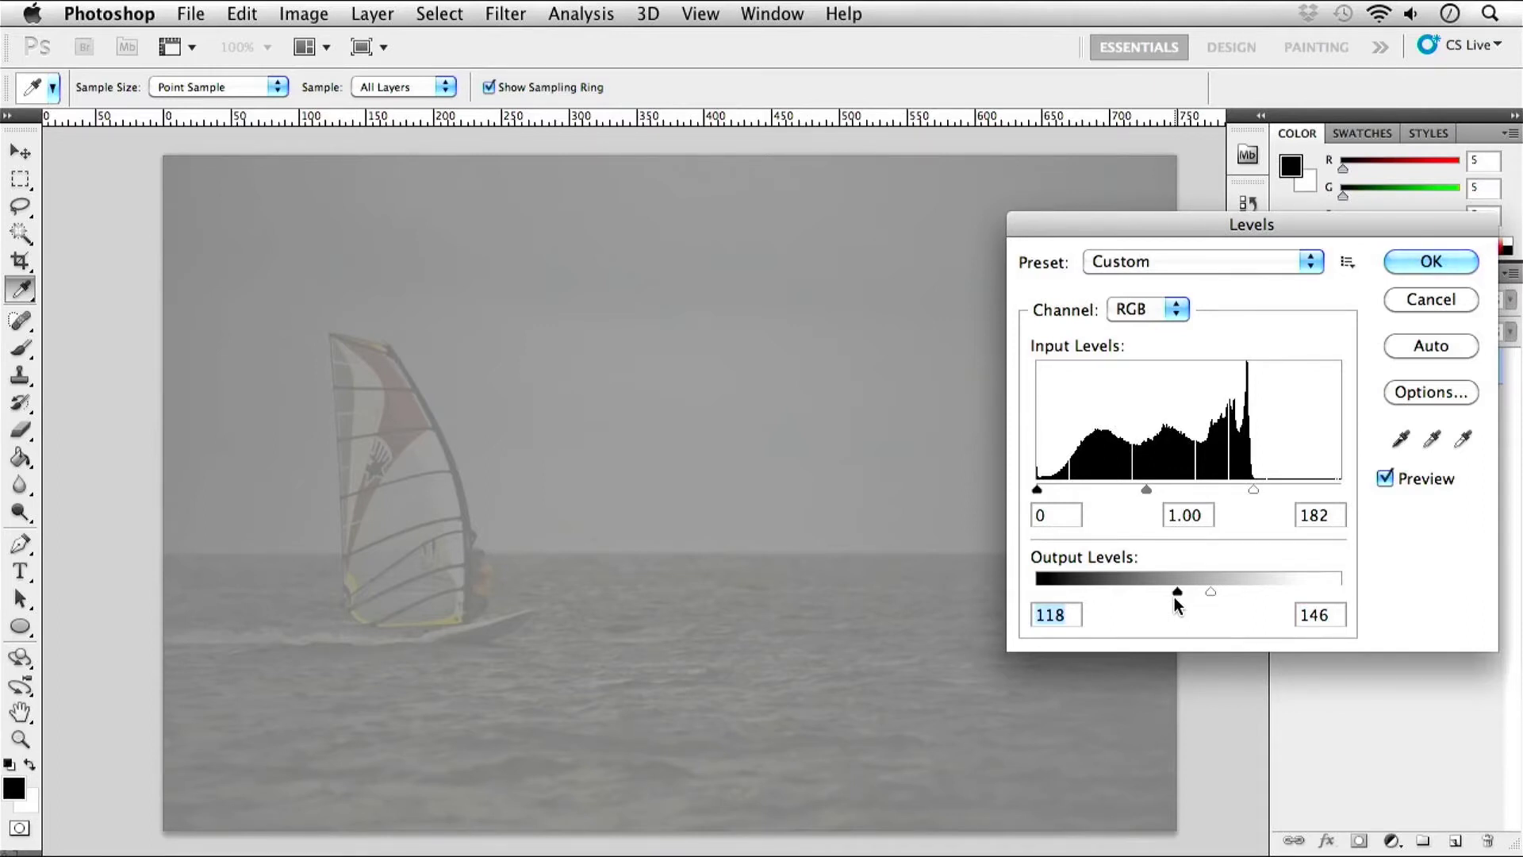
left_click_drag(1173, 592, 1035, 595)
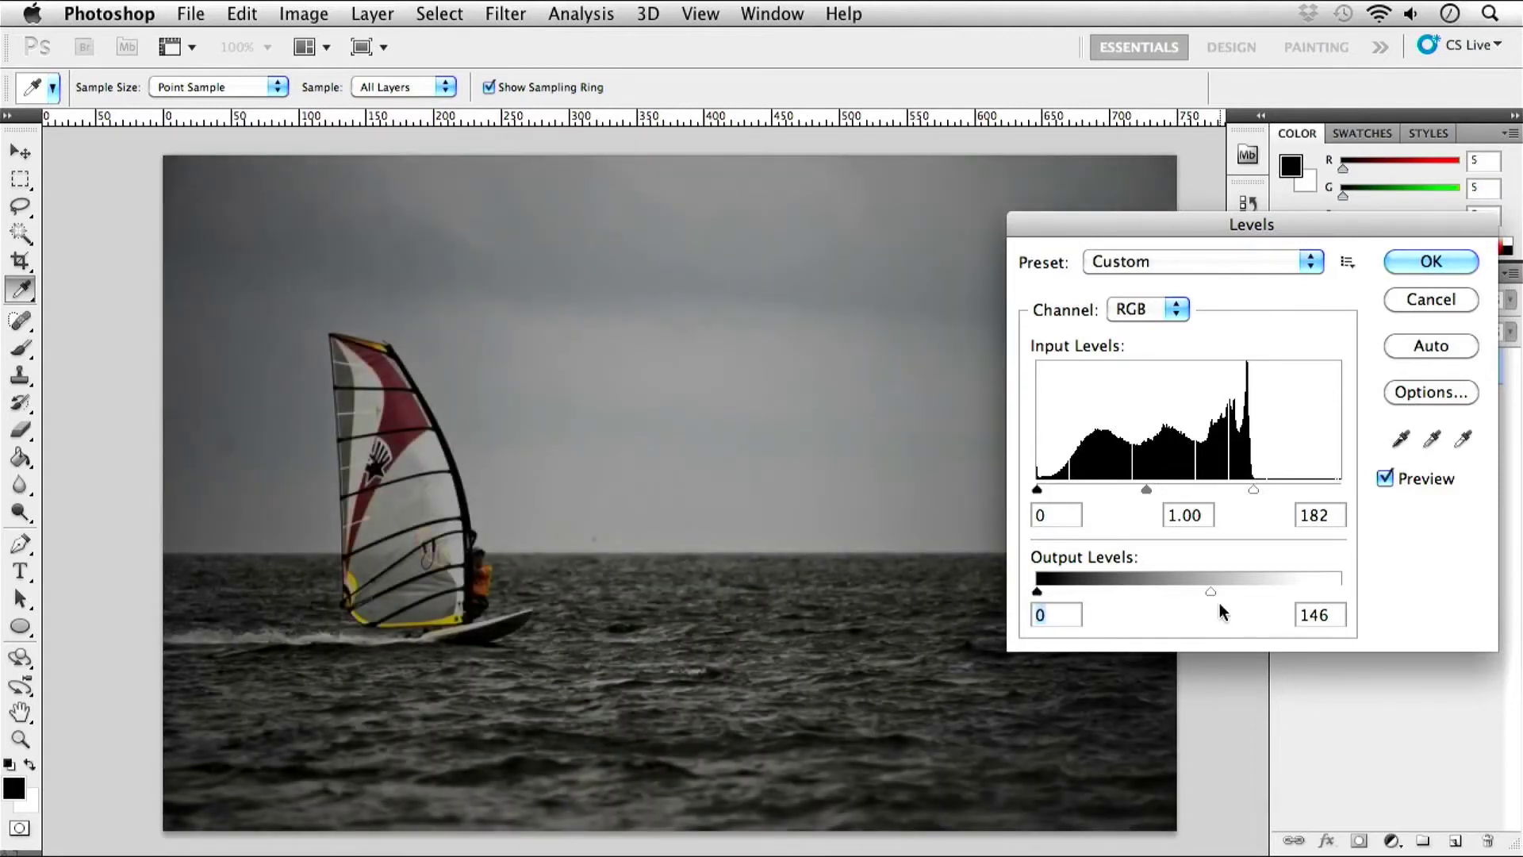
left_click_drag(1210, 593, 1353, 592)
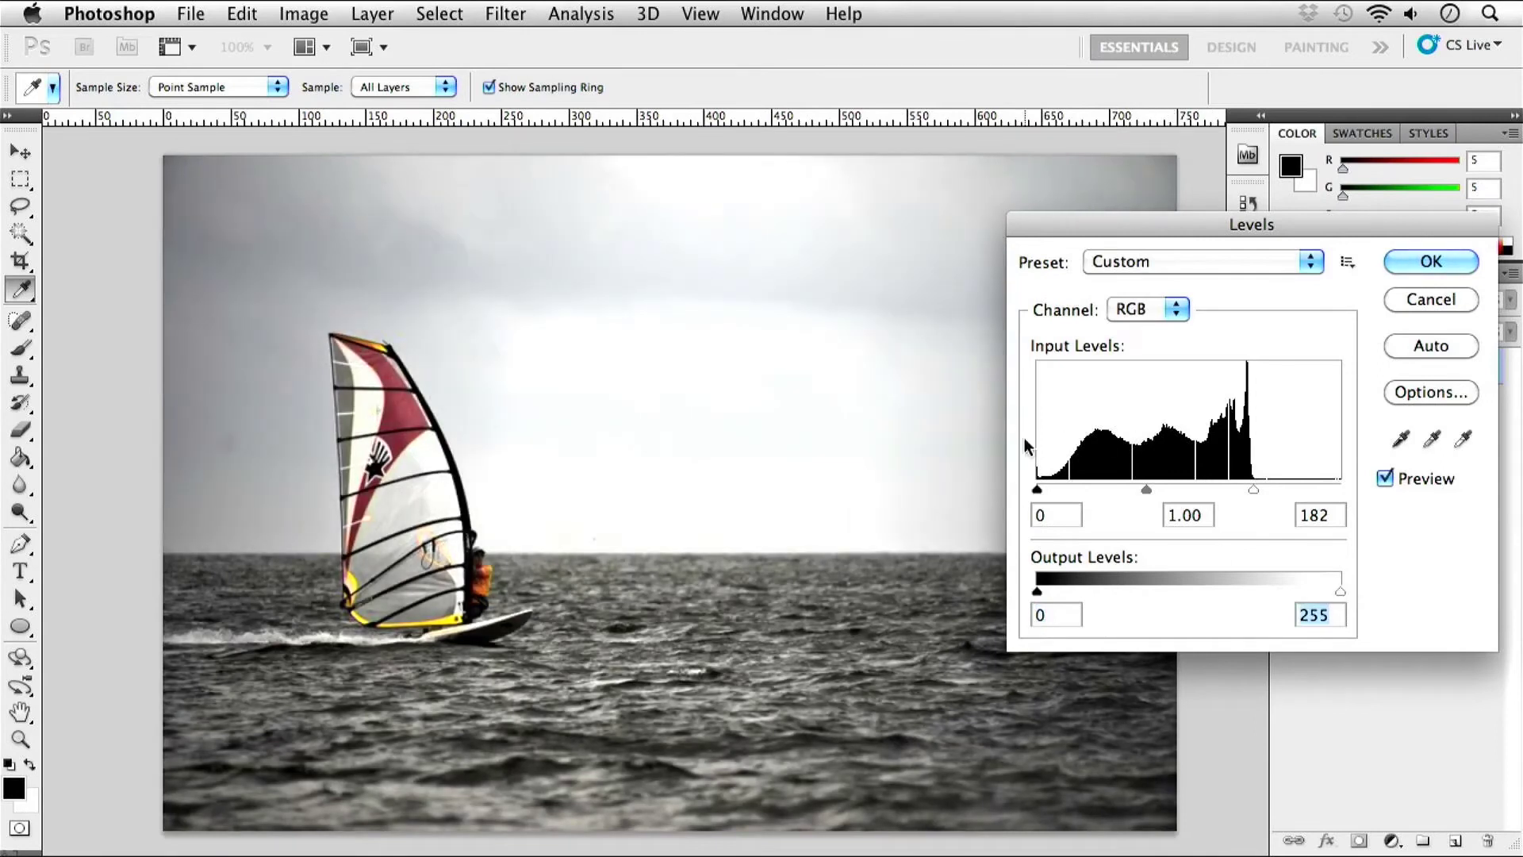
Try the black input level at 14, restore it to 0, and reset the white input level to 255.
left_click_drag(1038, 490, 1054, 488)
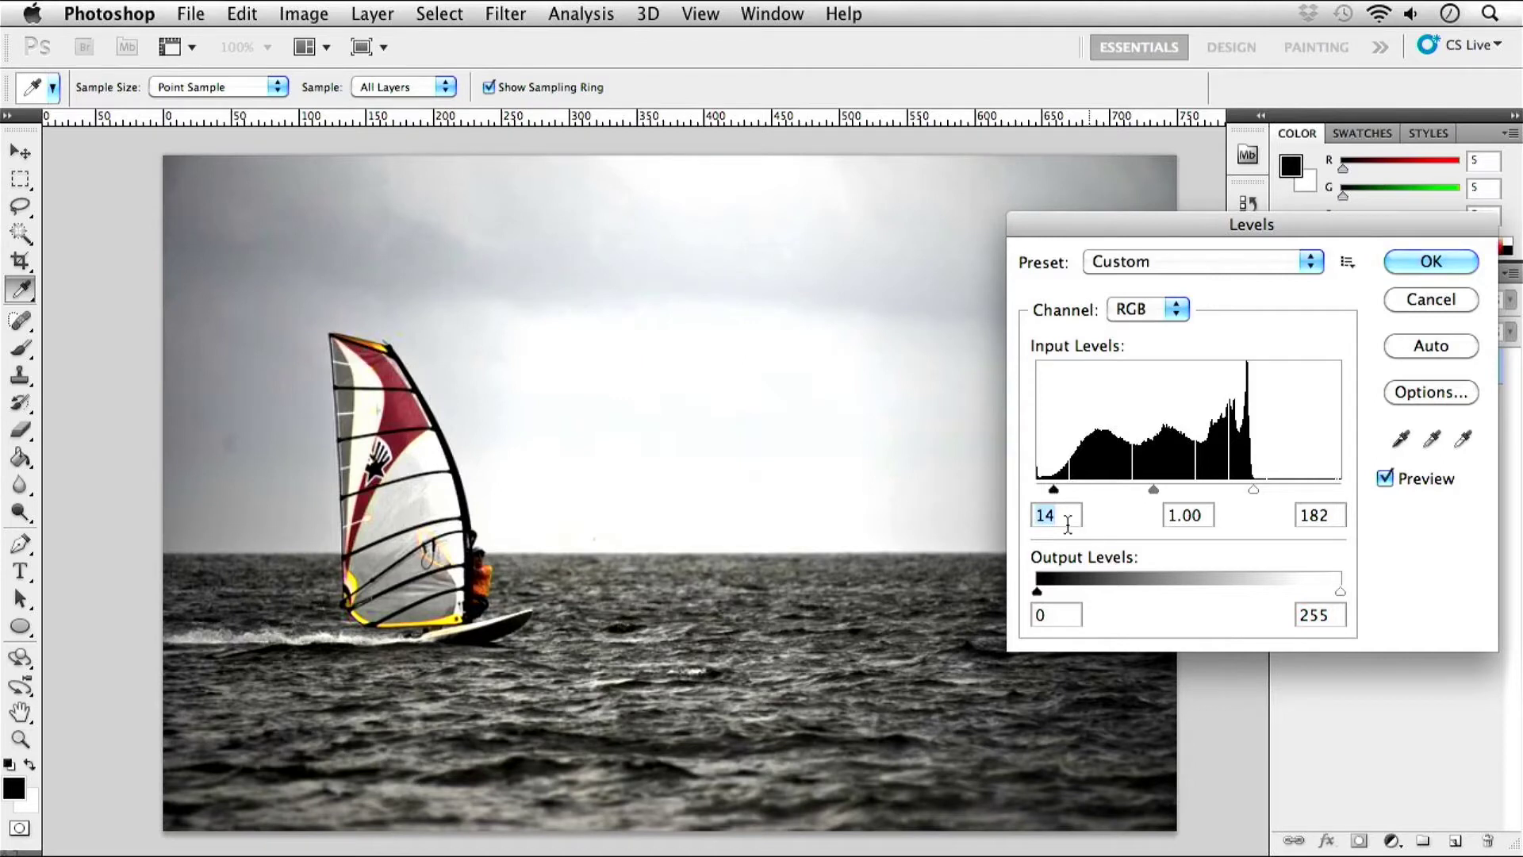
left_click_drag(1053, 490, 1036, 489)
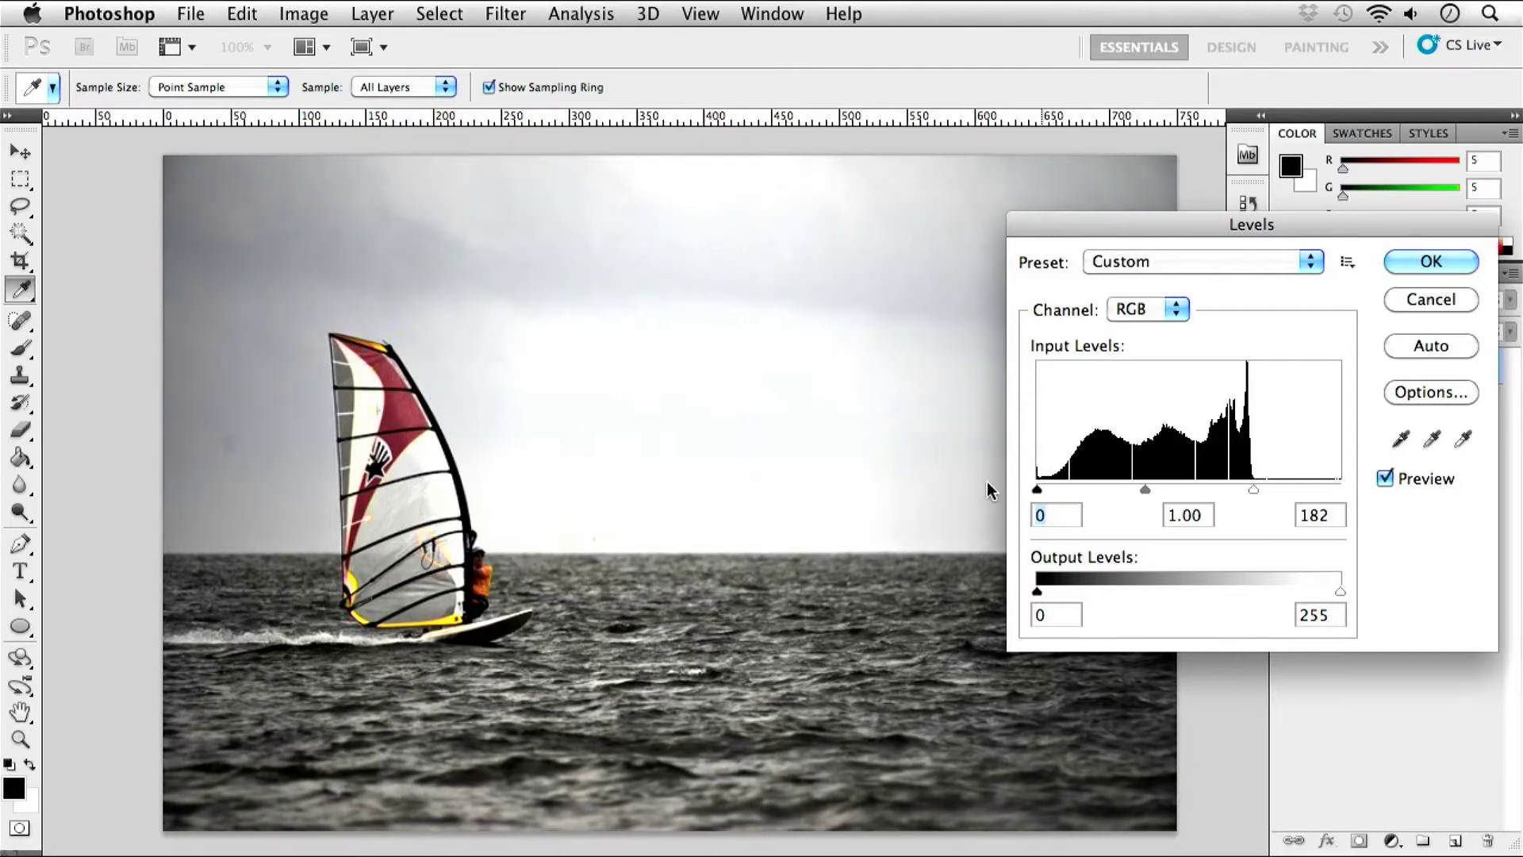
left_click_drag(1250, 489, 1342, 490)
Try stronger contrast in the Red channel of Levels, with the white input at 163 and the midtone at 0.71.
left_click(1180, 308)
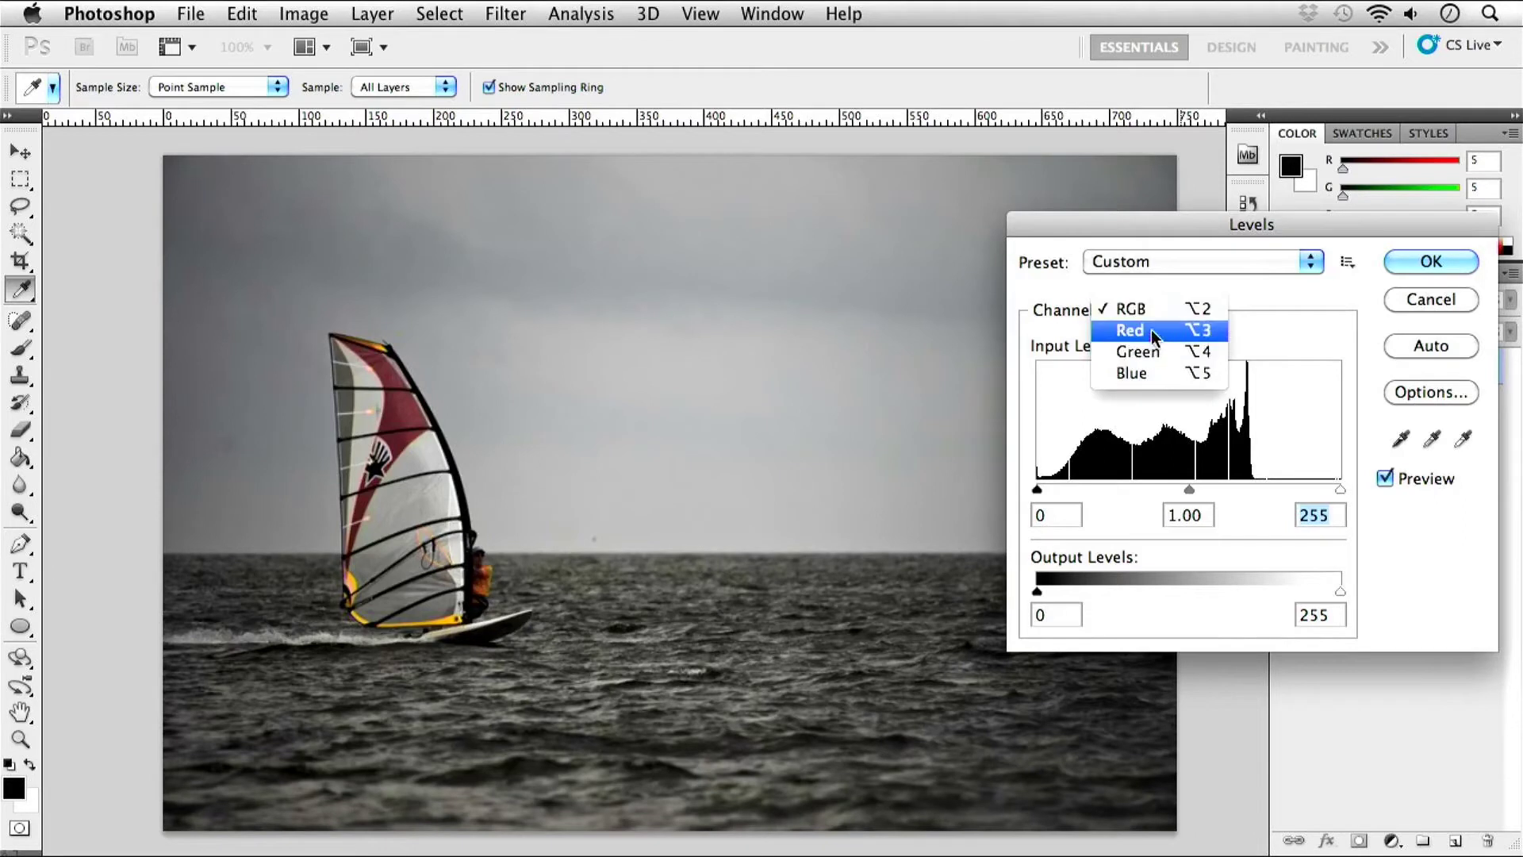
left_click(1149, 331)
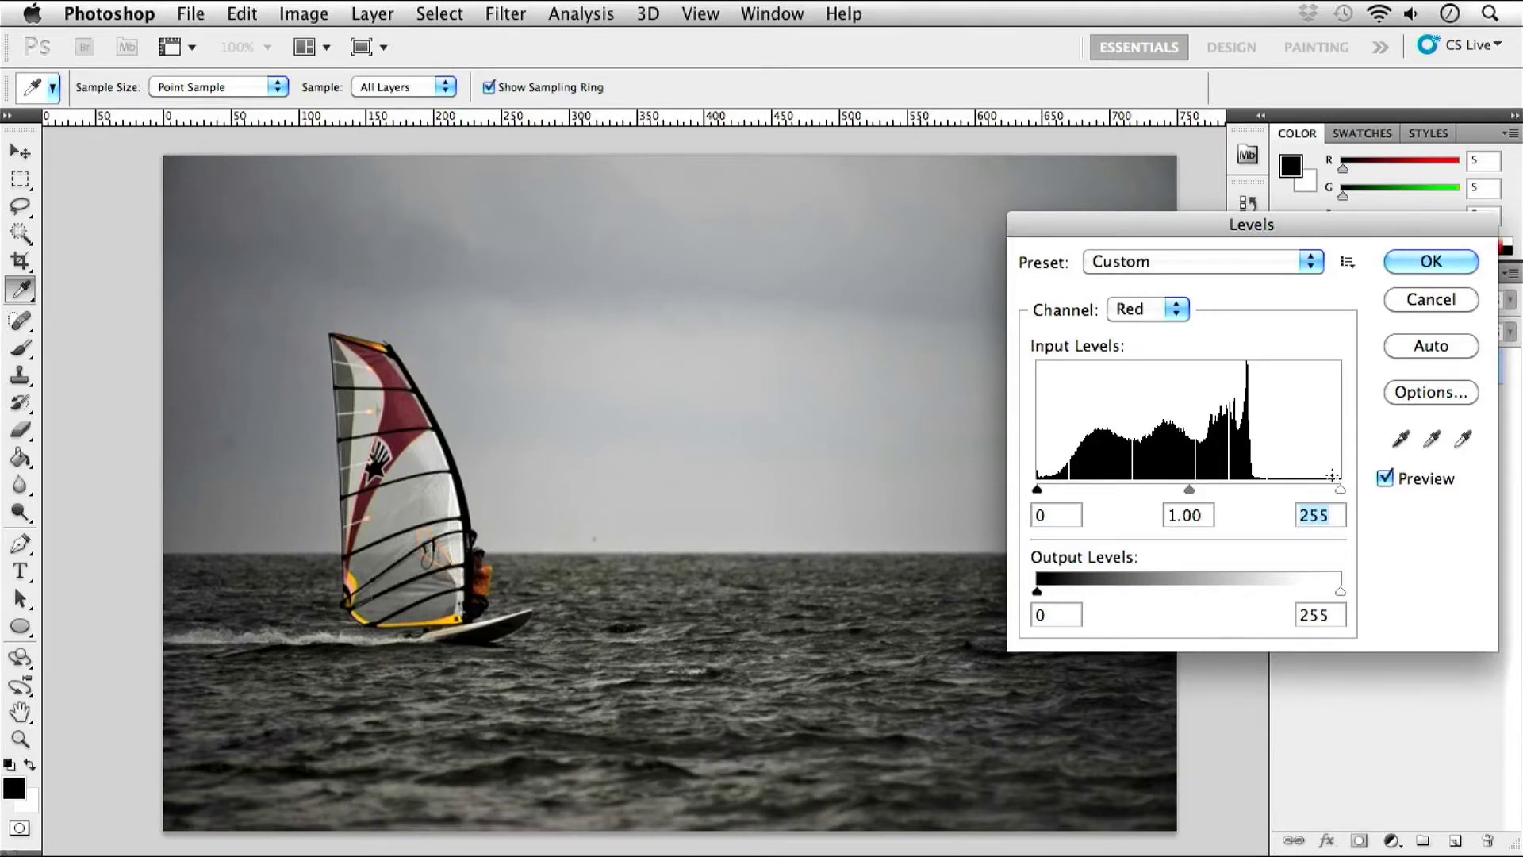
left_click_drag(1341, 489, 1251, 488)
left_click_drag(1141, 488, 1168, 491)
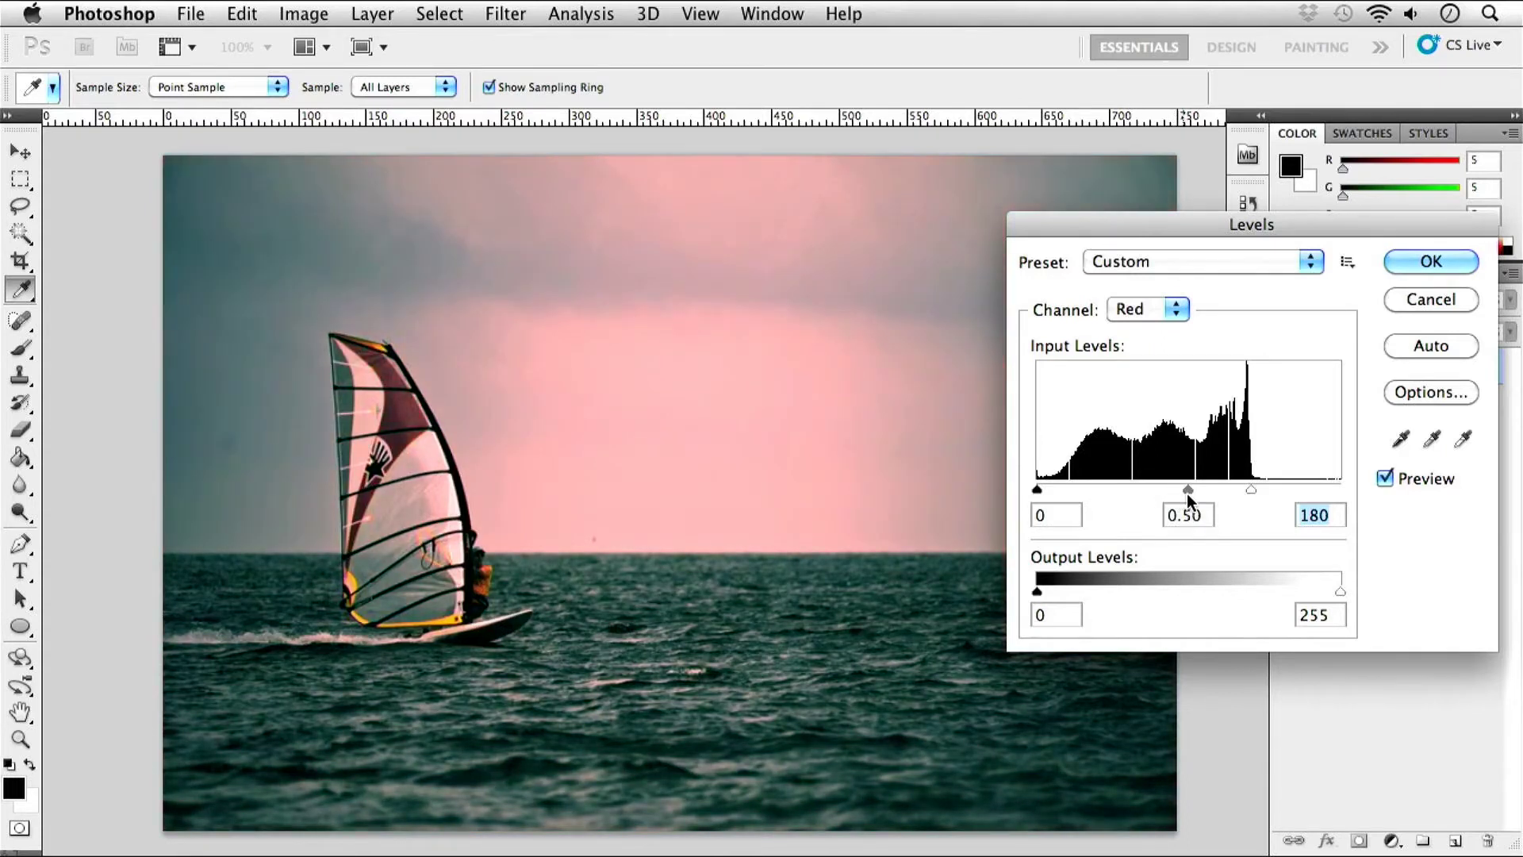
left_click(1185, 492)
left_click_drag(1063, 489, 1182, 489)
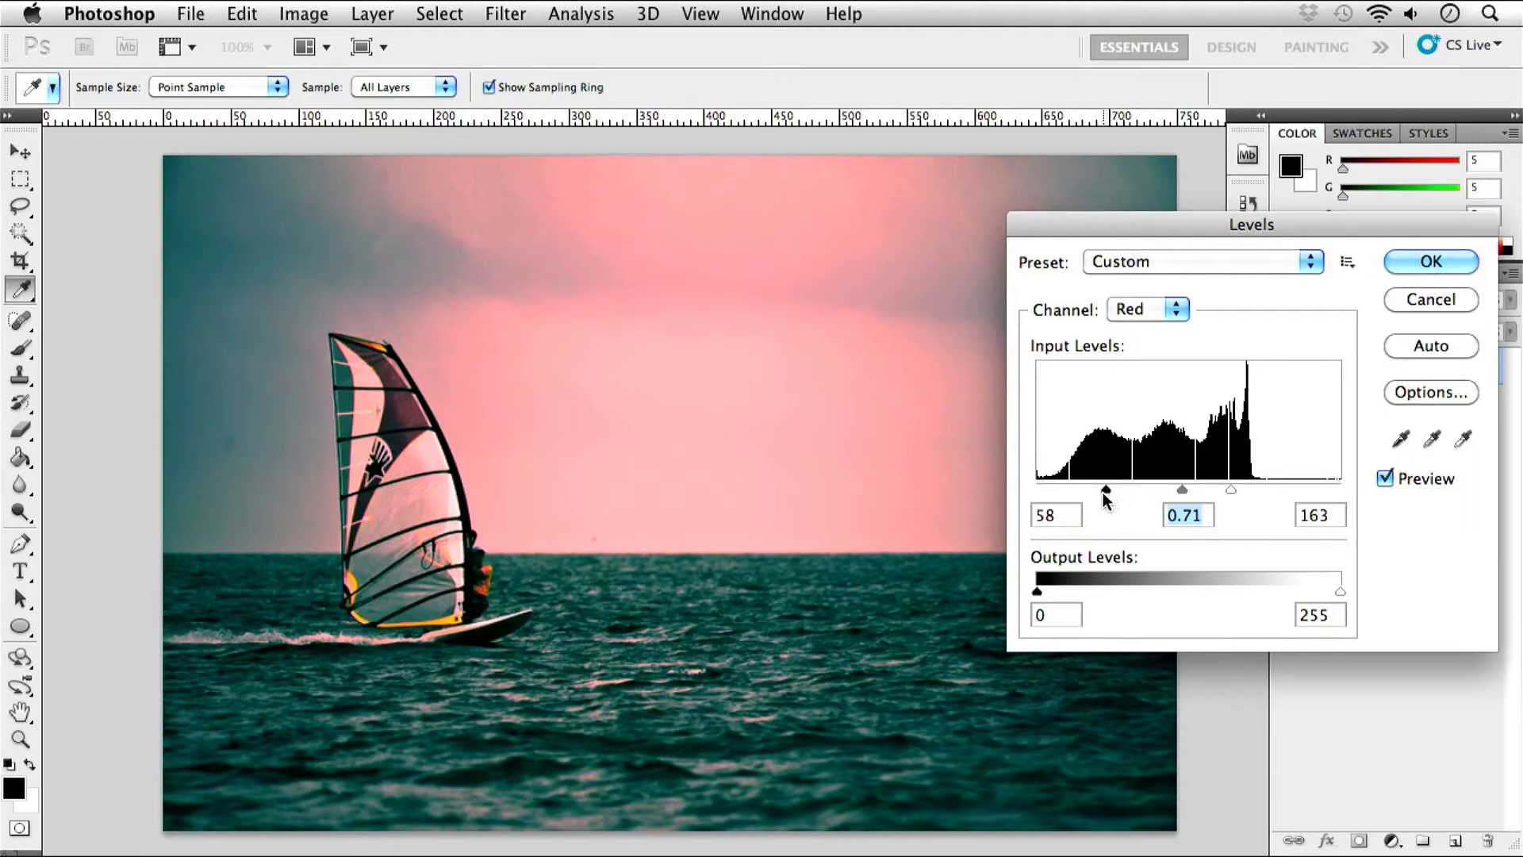
Try the Red channel with input levels 0, 0.5 and 255, apply it, and undo the Levels adjustment.
left_click_drag(1104, 491, 1036, 491)
left_click_drag(1231, 488, 1410, 483)
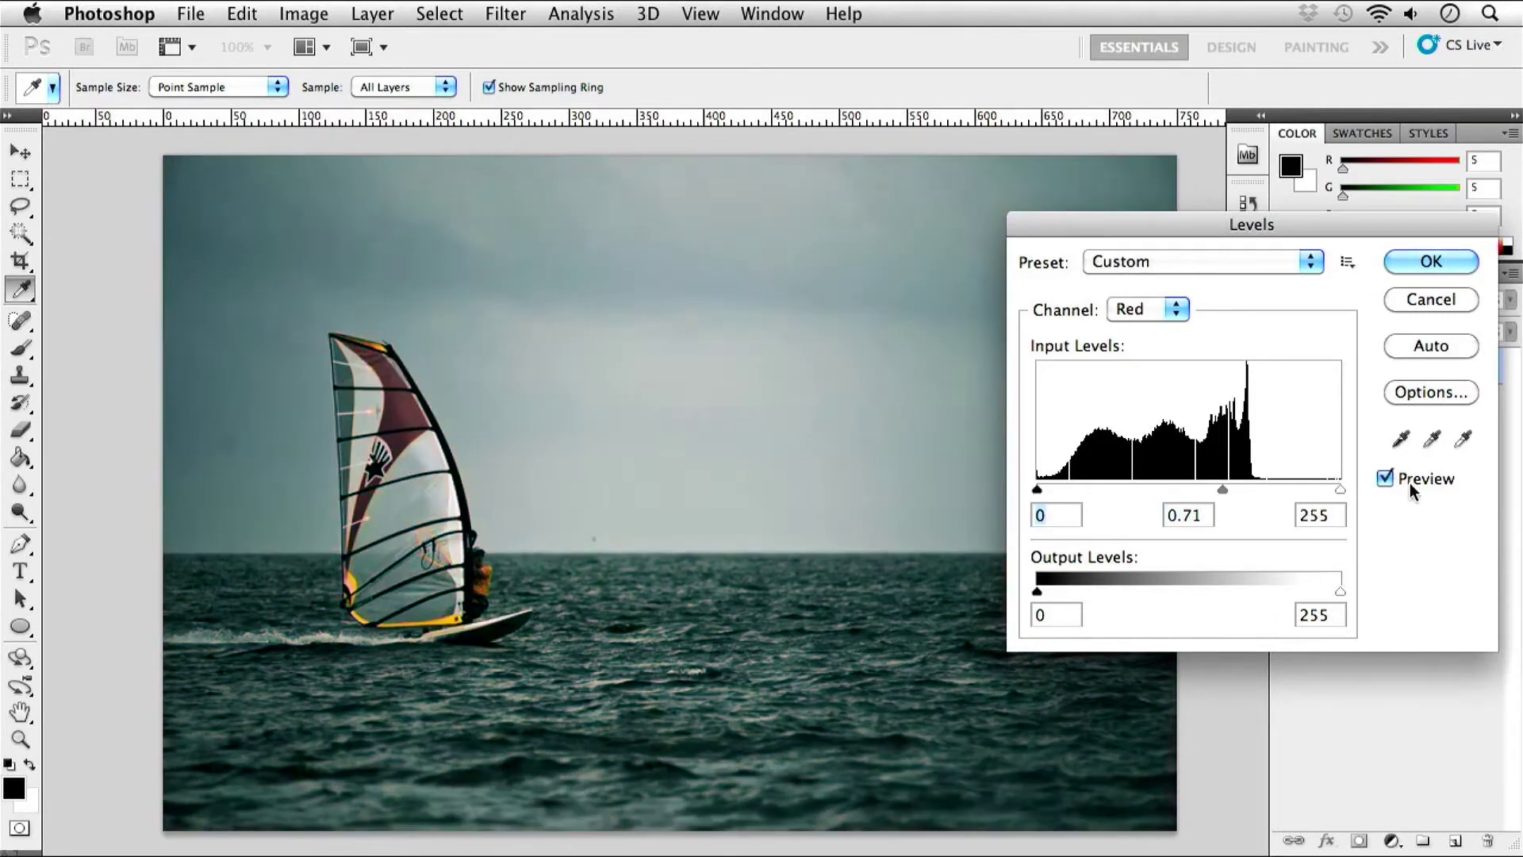
double_click(1182, 515)
type("5")
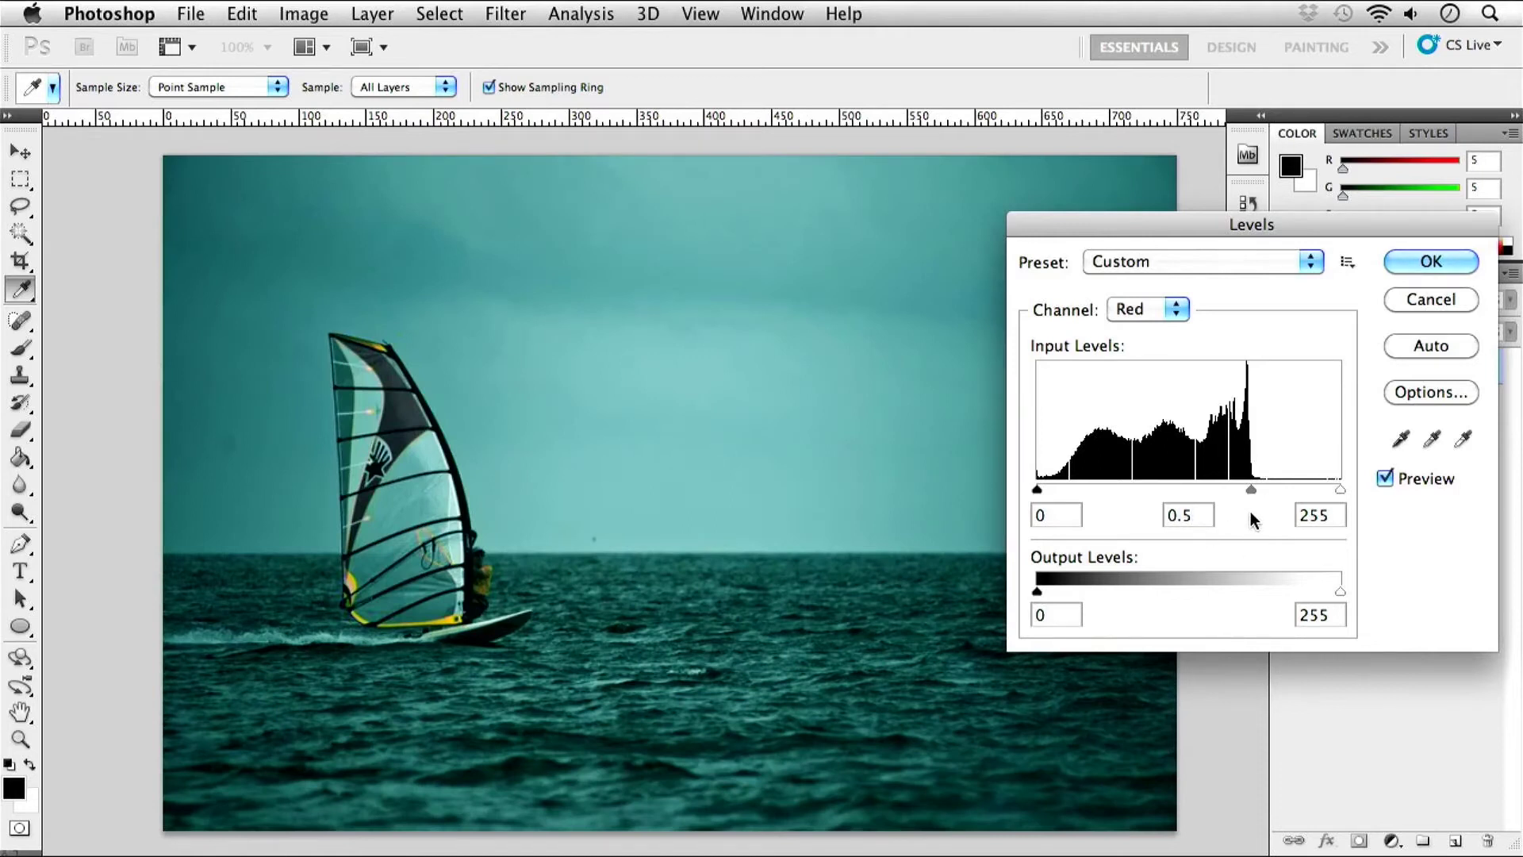
key("Return")
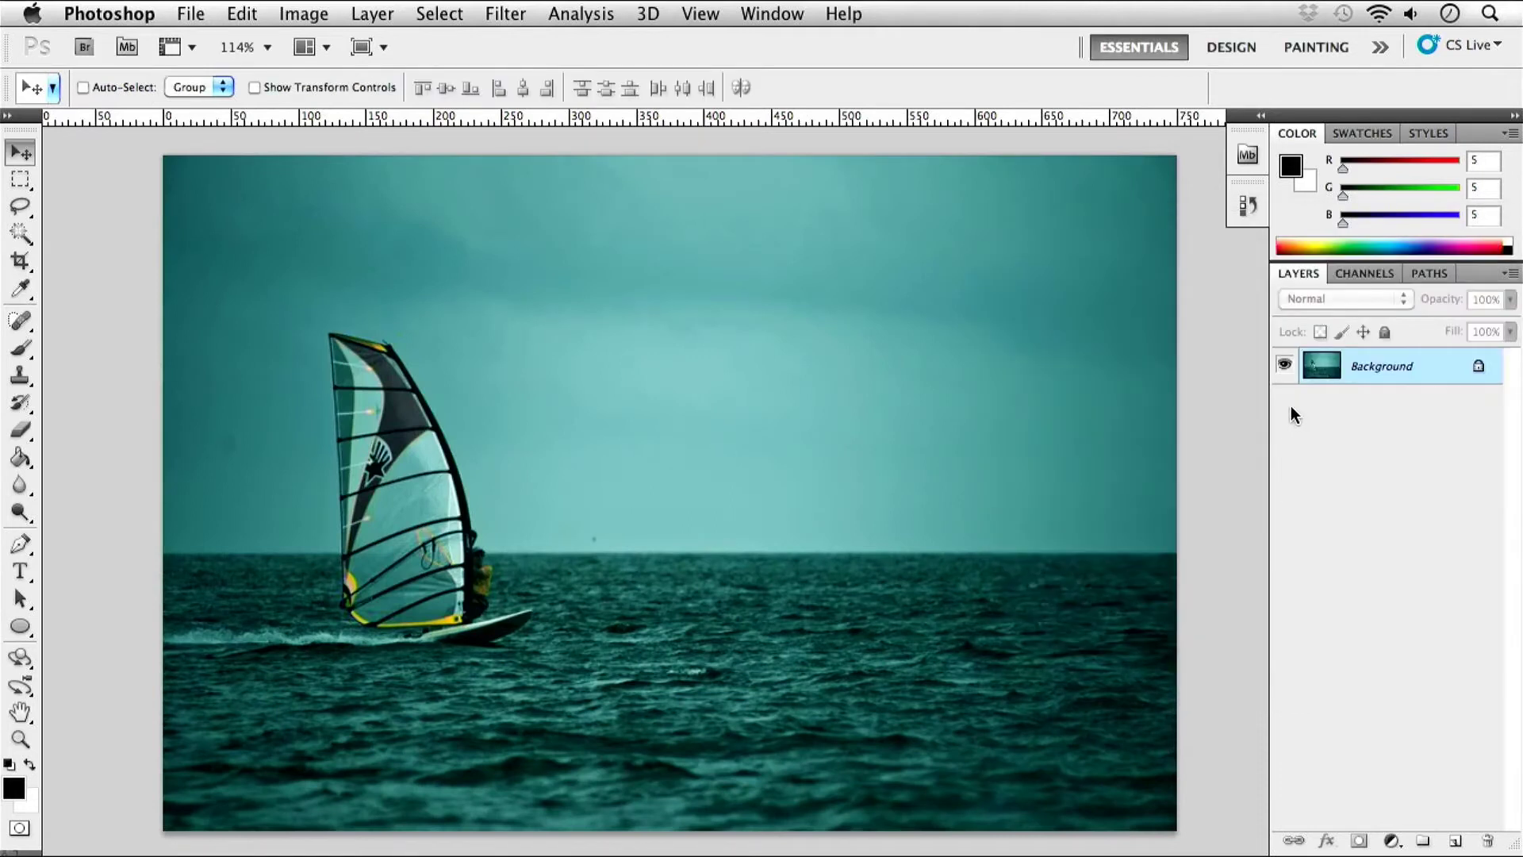
key("super+z")
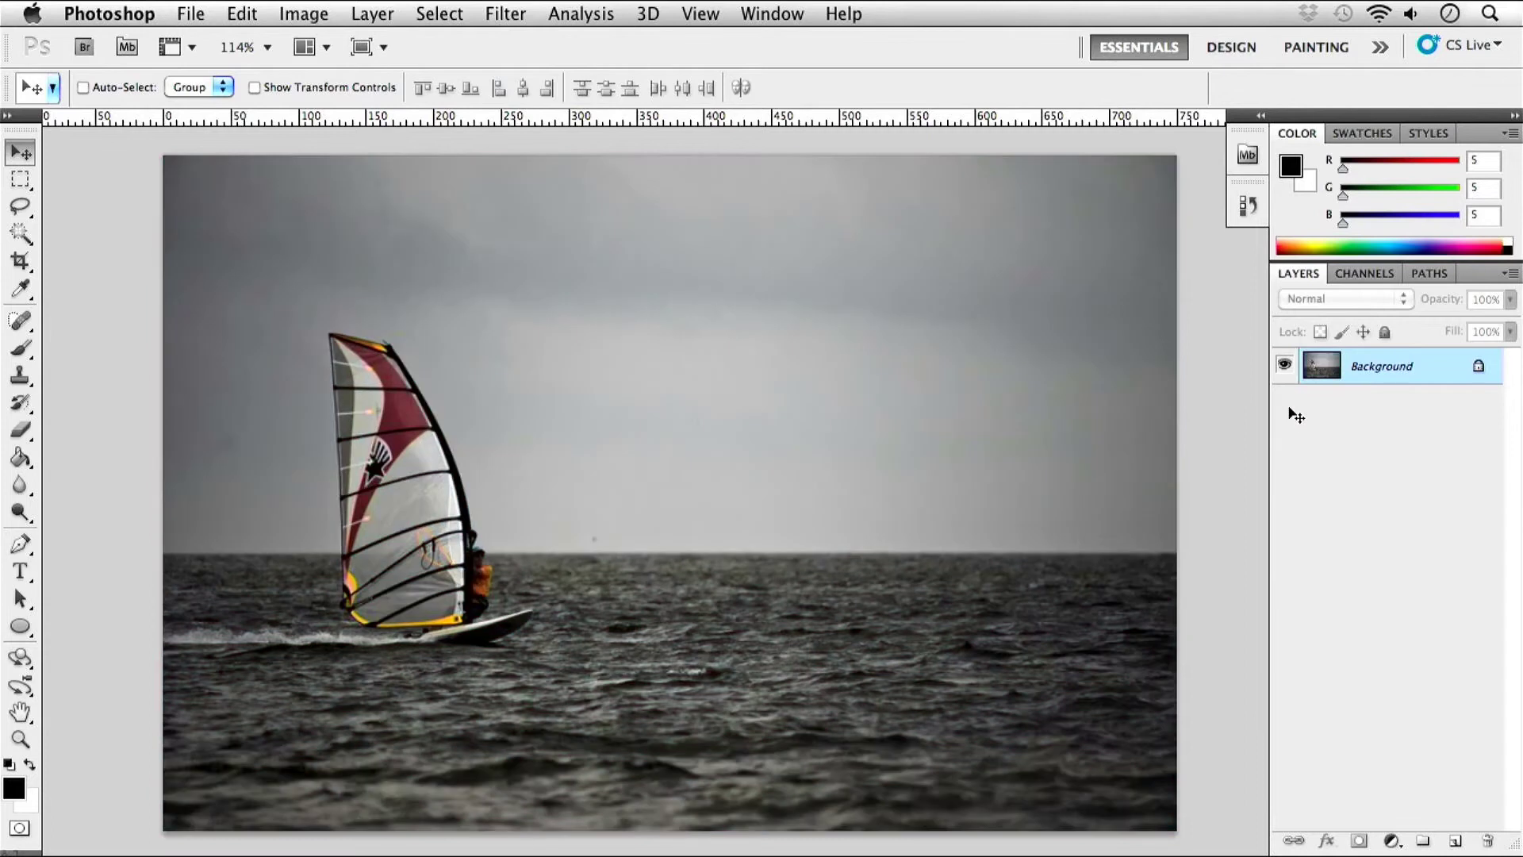
Start a Curves adjustment on the photo and add midtone, highlight and shadow points along the RGB curve's diagonal.
left_click(288, 13)
mouse_move(464, 91)
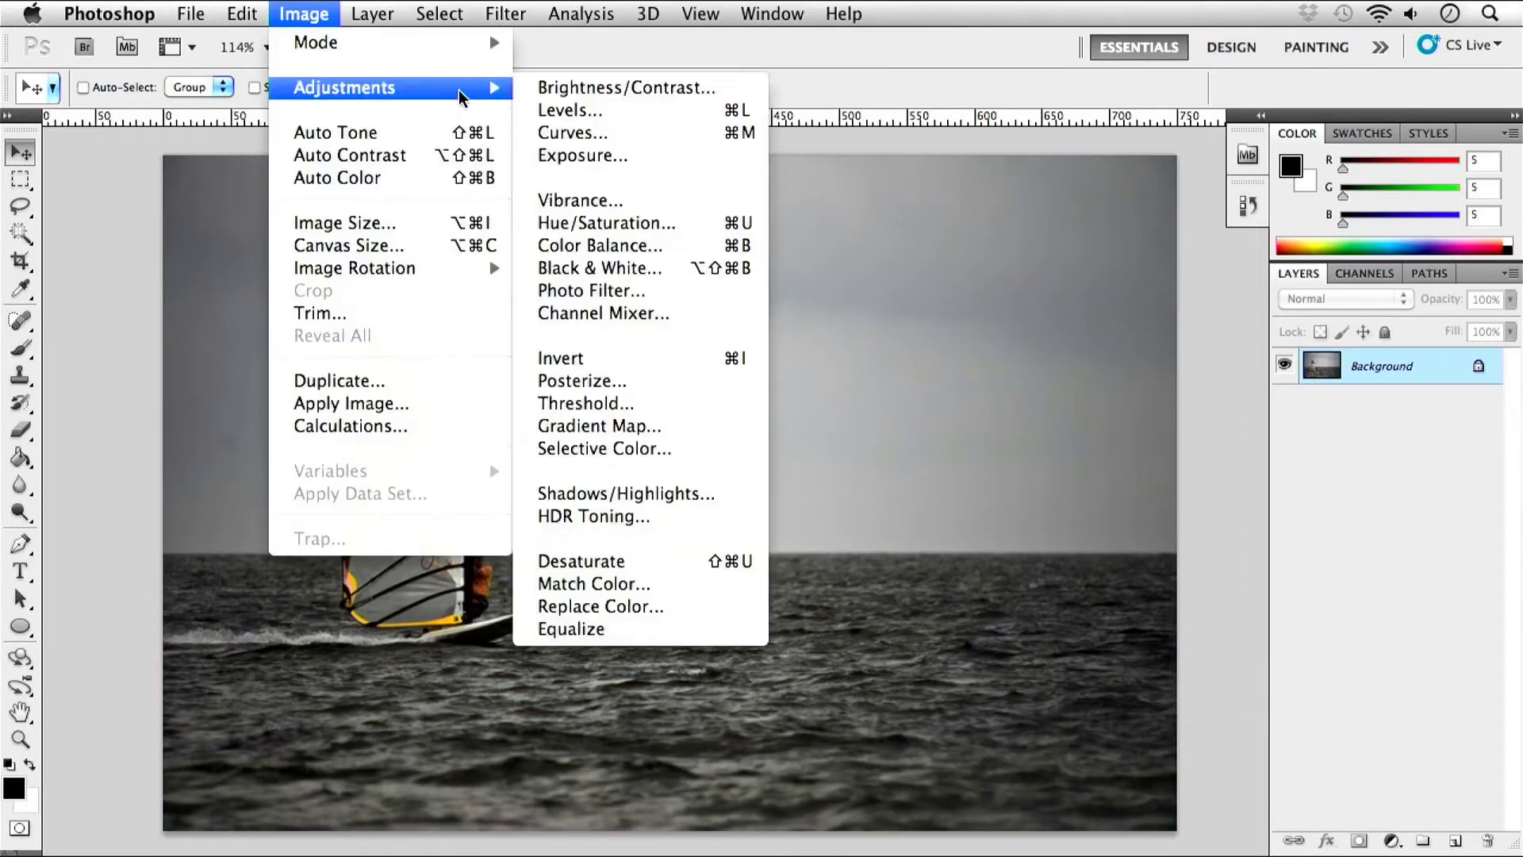
left_click(631, 133)
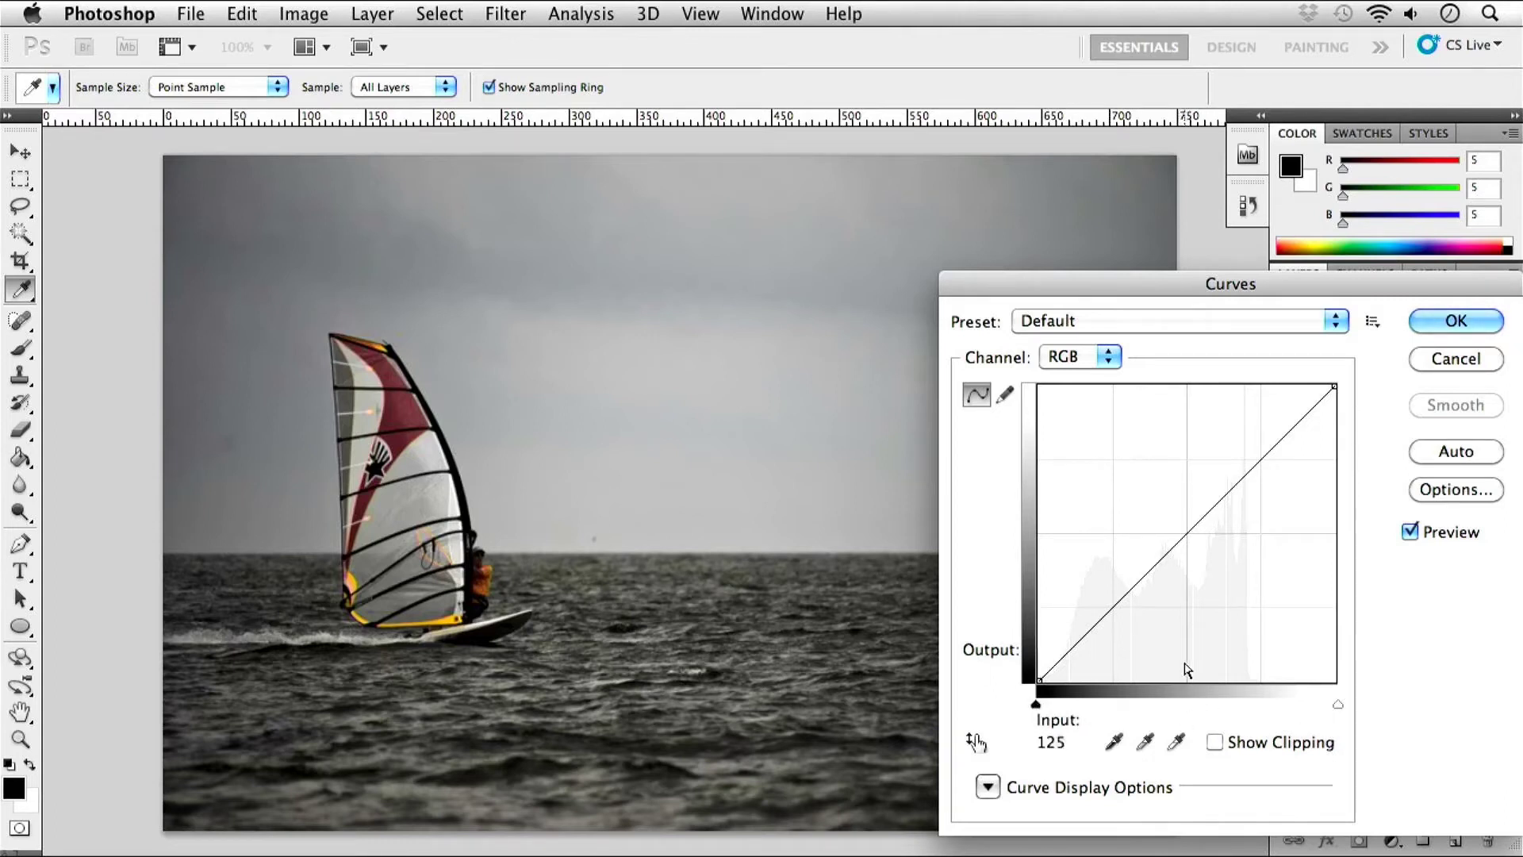
left_click(1185, 531)
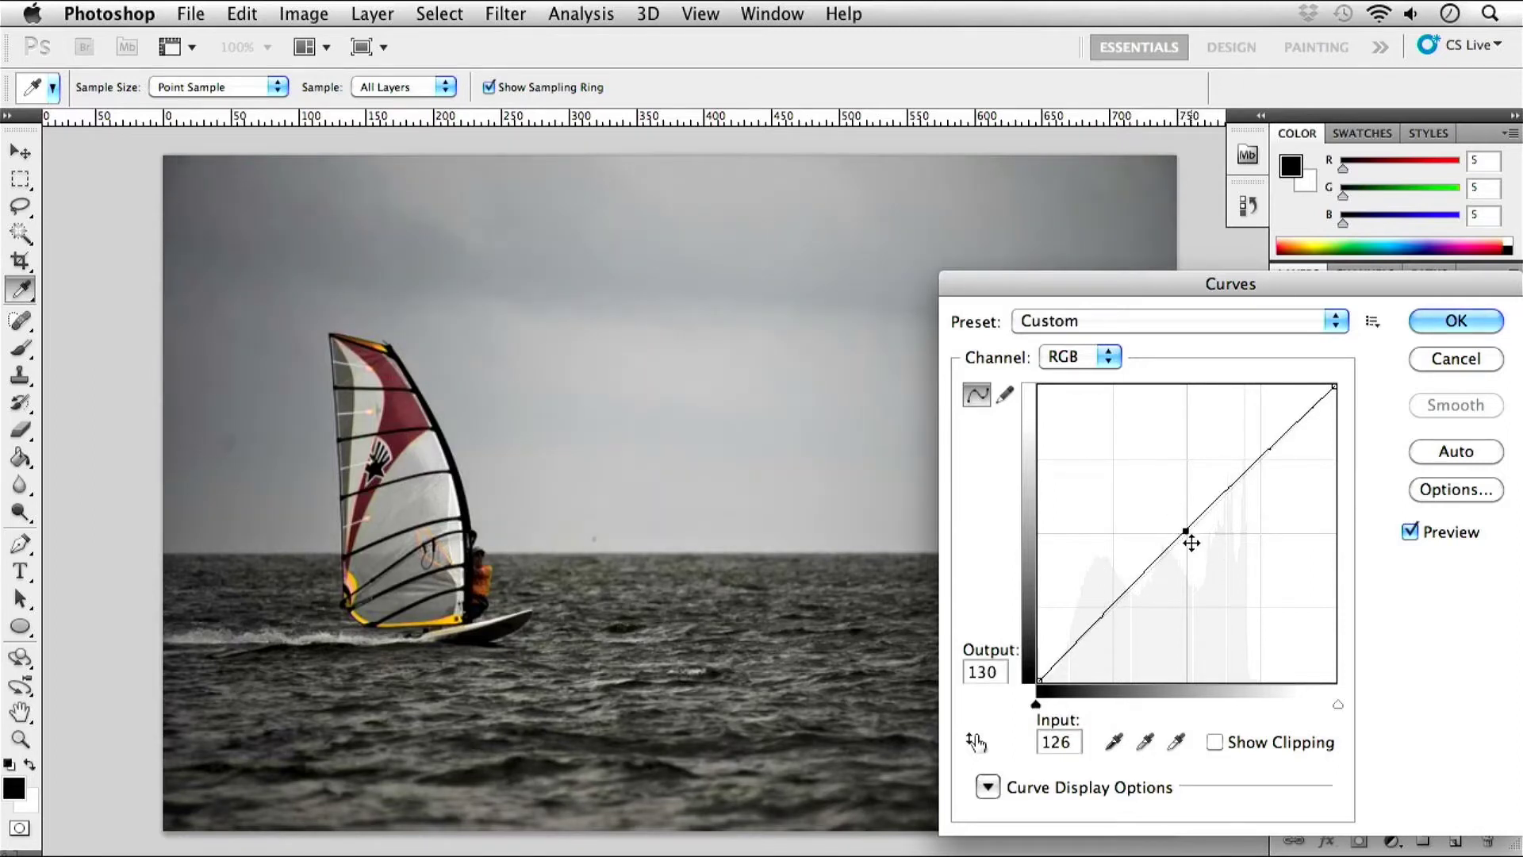
left_click_drag(1186, 533, 1189, 537)
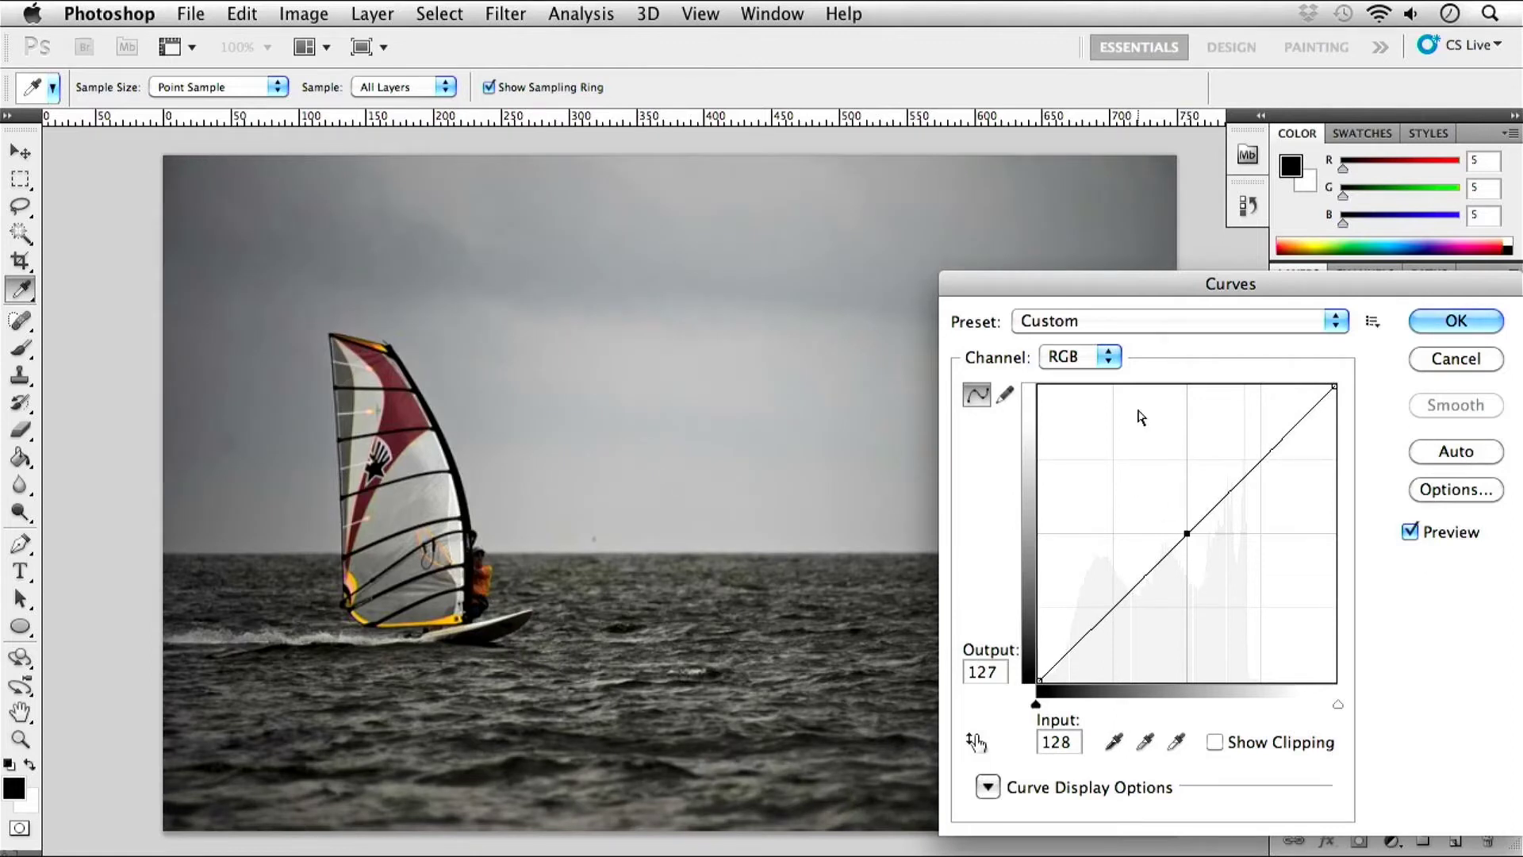
left_click_drag(1053, 287, 1112, 196)
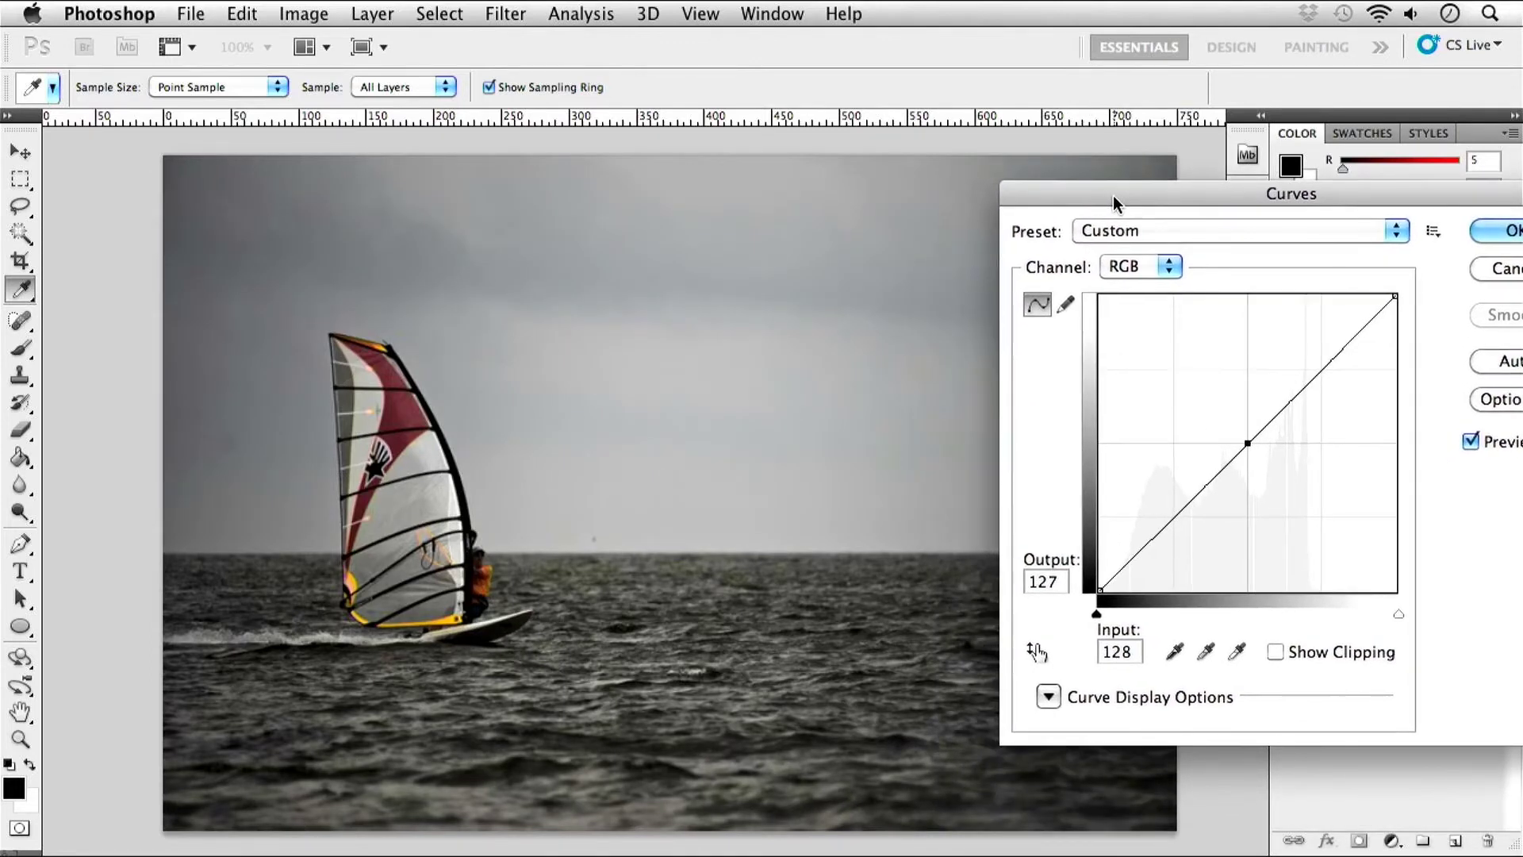
mouse_move(1247, 443)
left_mouse_down()
mouse_move(1249, 492)
mouse_move(1244, 401)
mouse_move(1247, 476)
mouse_move(1247, 445)
left_mouse_up()
left_click(1321, 368)
left_click(1171, 523)
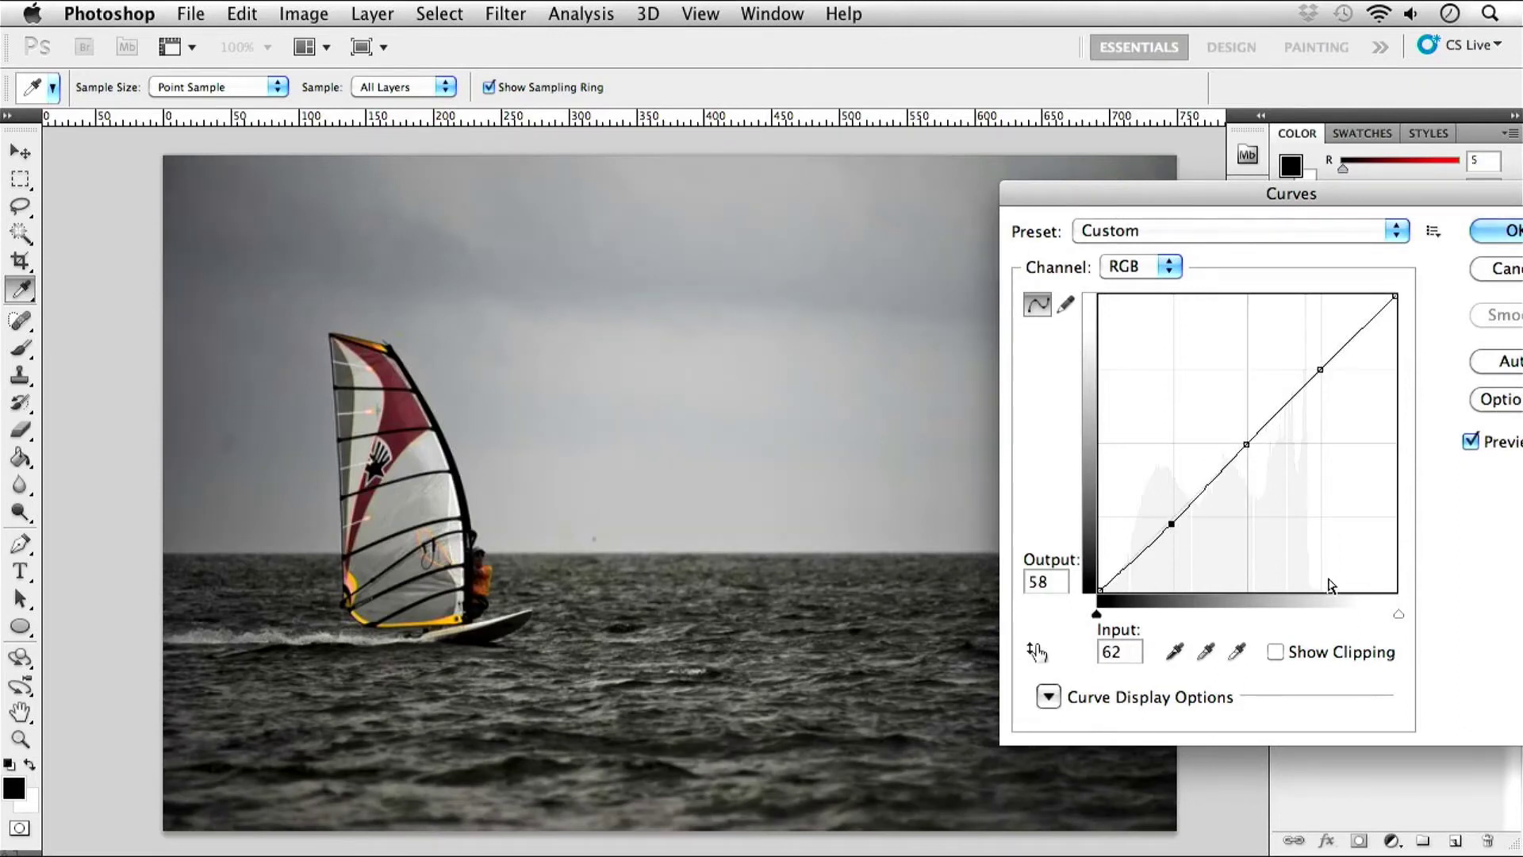
Try an S-shaped RGB curve with the highlight point at input 180, output 217 and the midpoint at input 126, output 124.
left_click_drag(1320, 369, 1315, 346)
left_click_drag(1172, 524, 1163, 542)
left_click_drag(1242, 443, 1232, 444)
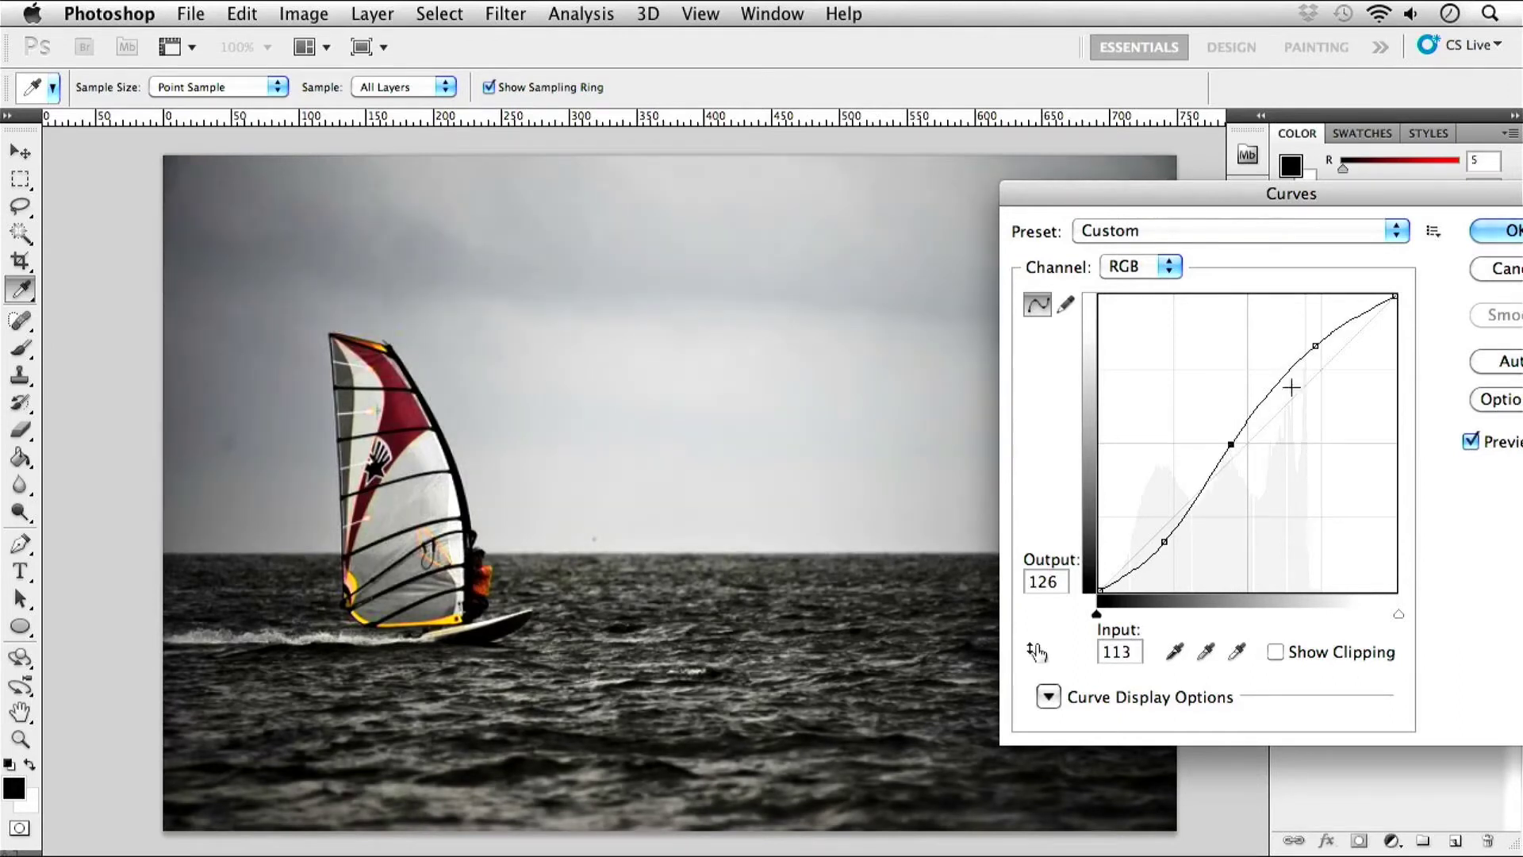
left_click_drag(1314, 346, 1308, 342)
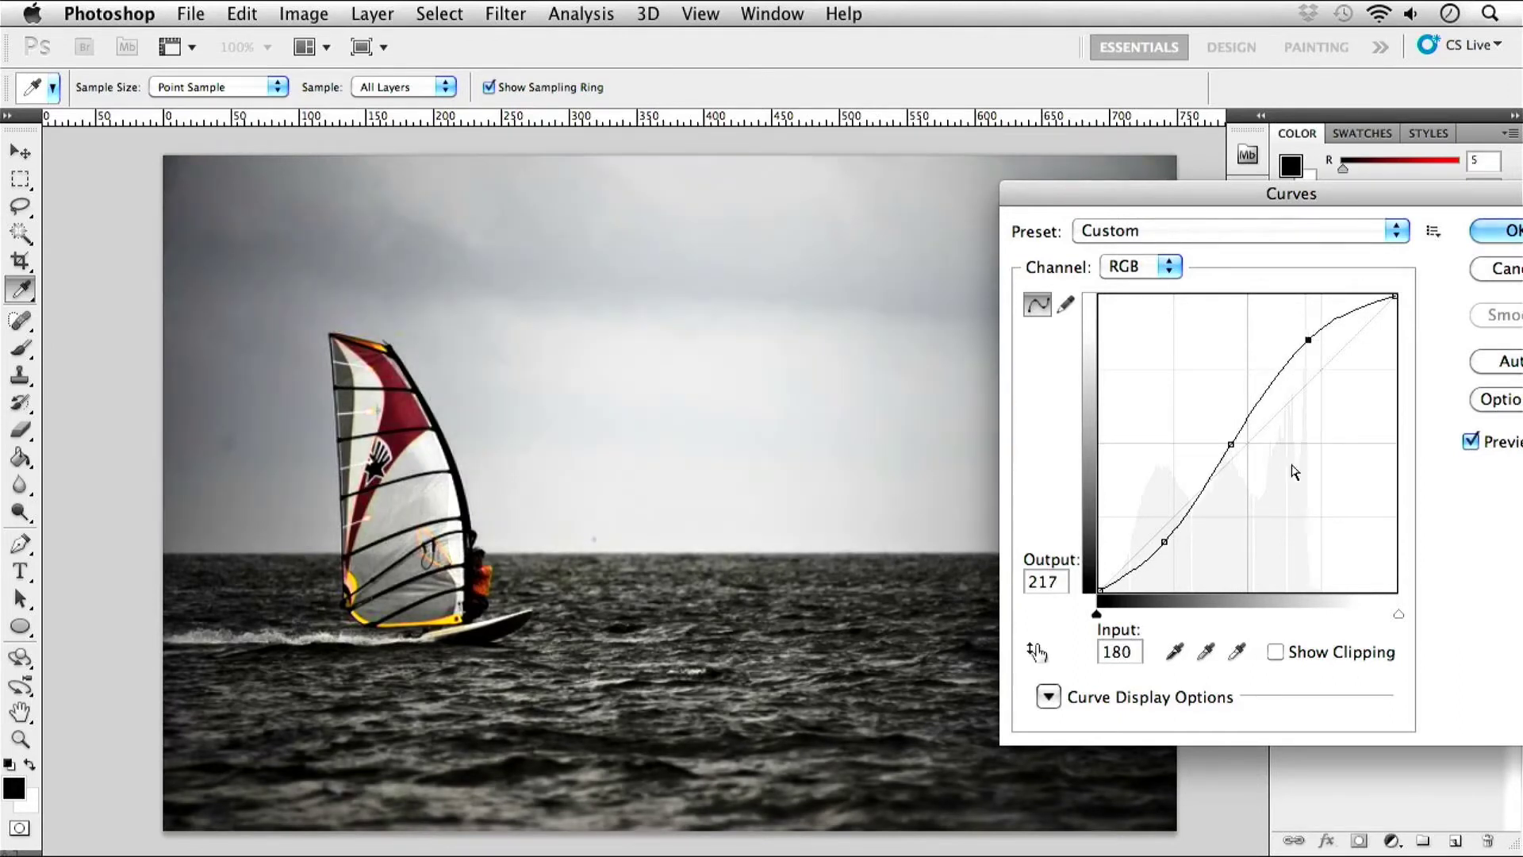
left_click_drag(1230, 443, 1225, 439)
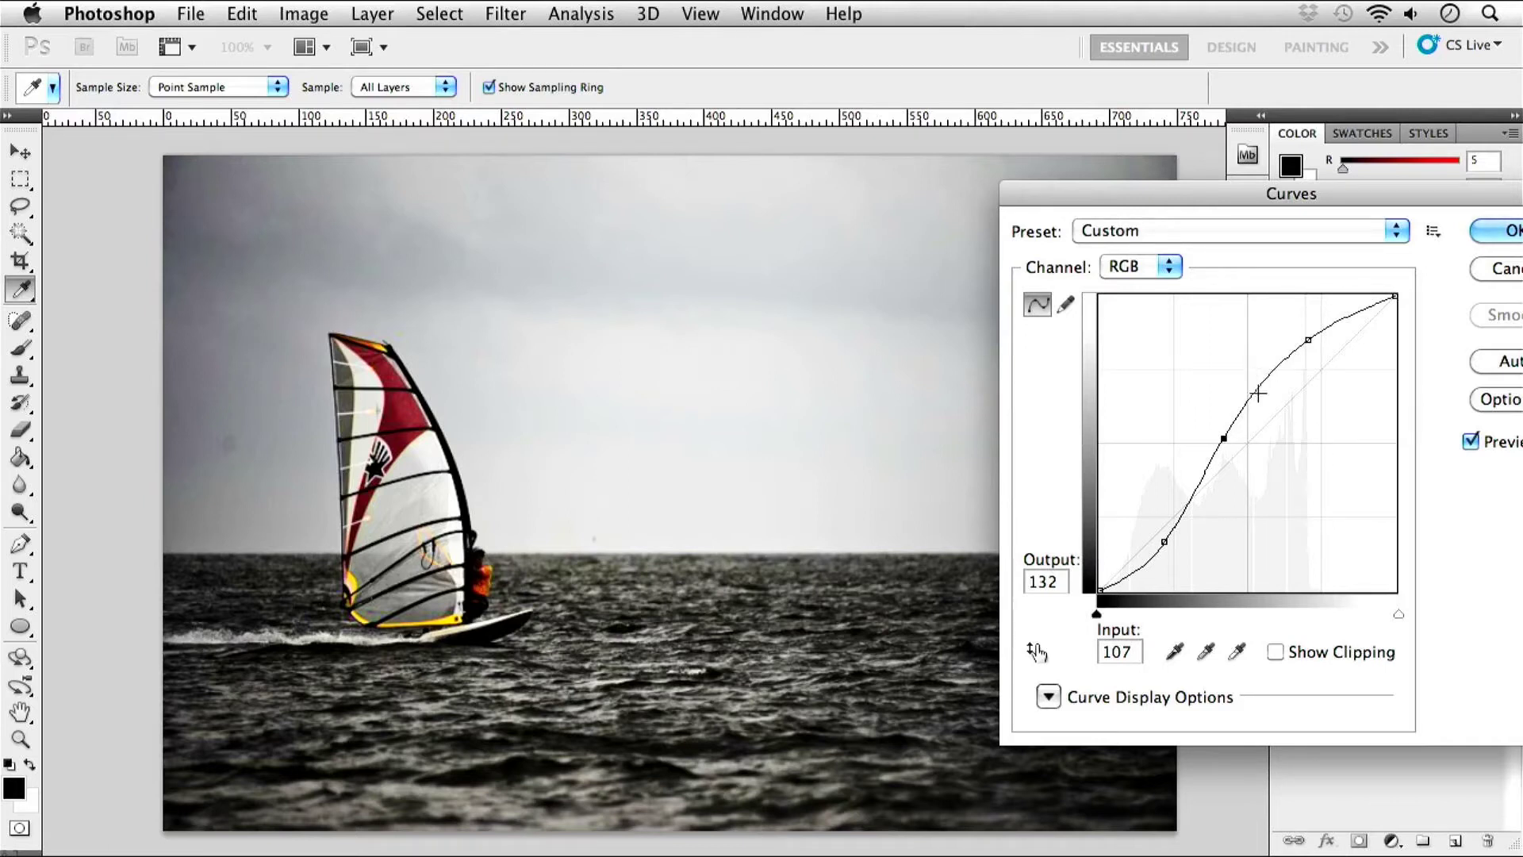
left_click_drag(1226, 440, 1248, 449)
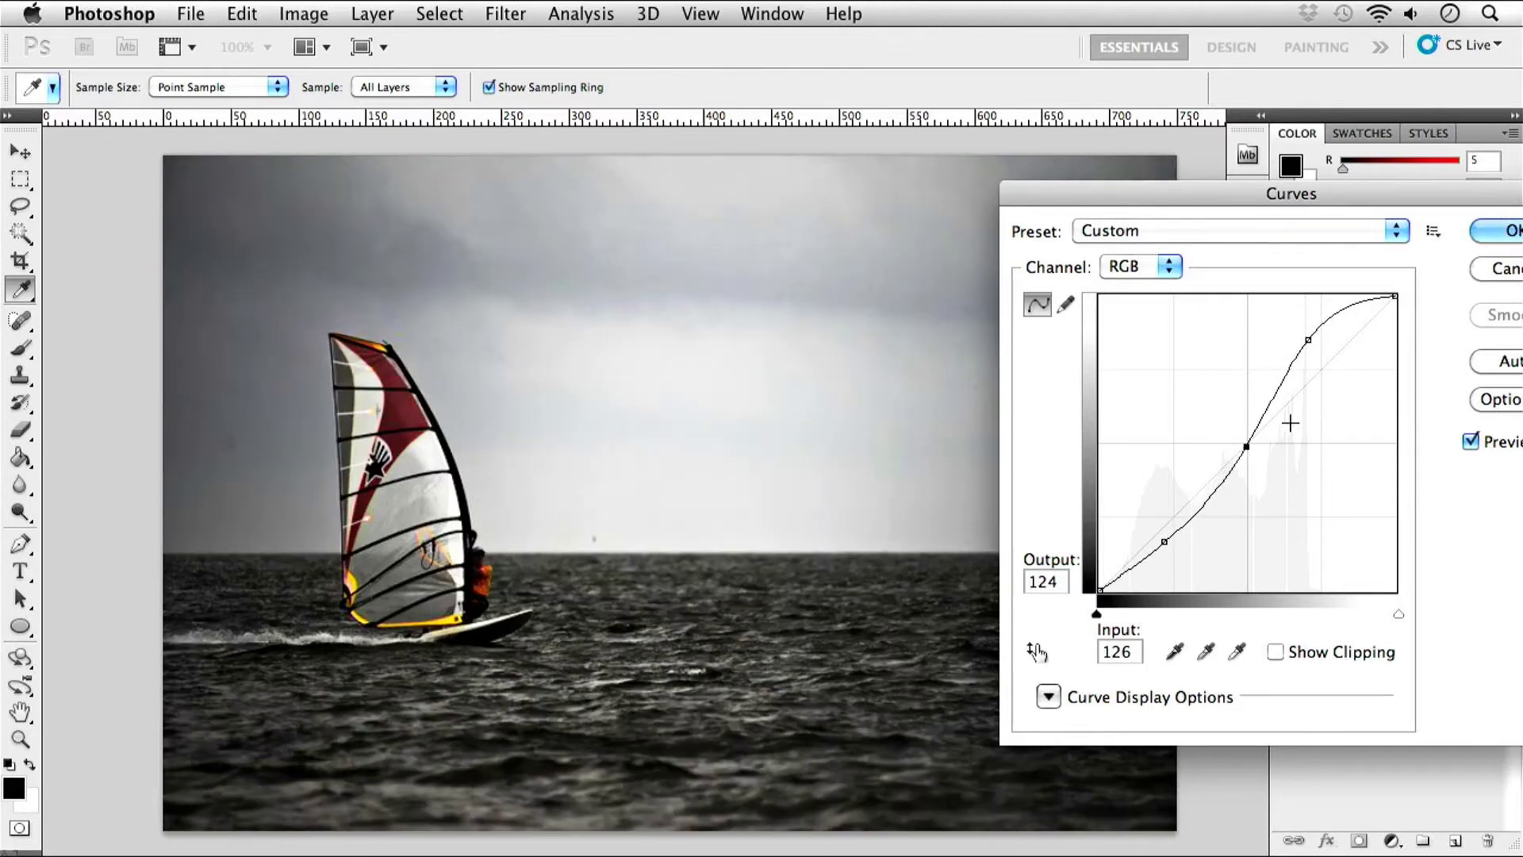
Try an inverted S-curve, raising the shadow point far above the diagonal and lowering the highlight point to input 212, output 108.
left_click_drag(1308, 340, 1328, 386)
left_click_drag(1164, 542, 1153, 511)
left_click_drag(1327, 389, 1332, 401)
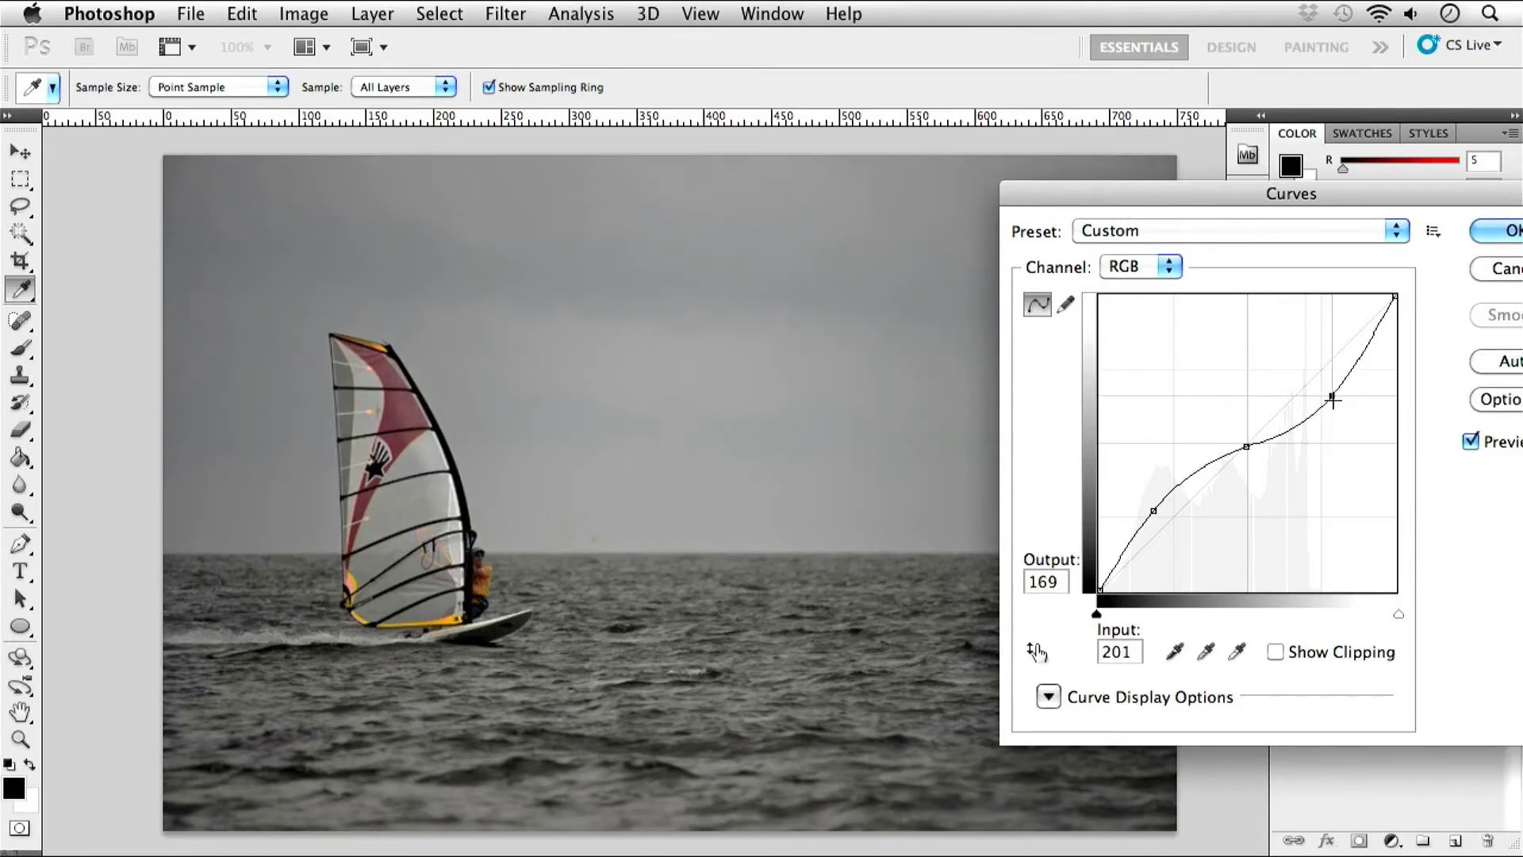
left_click_drag(1154, 511, 1144, 471)
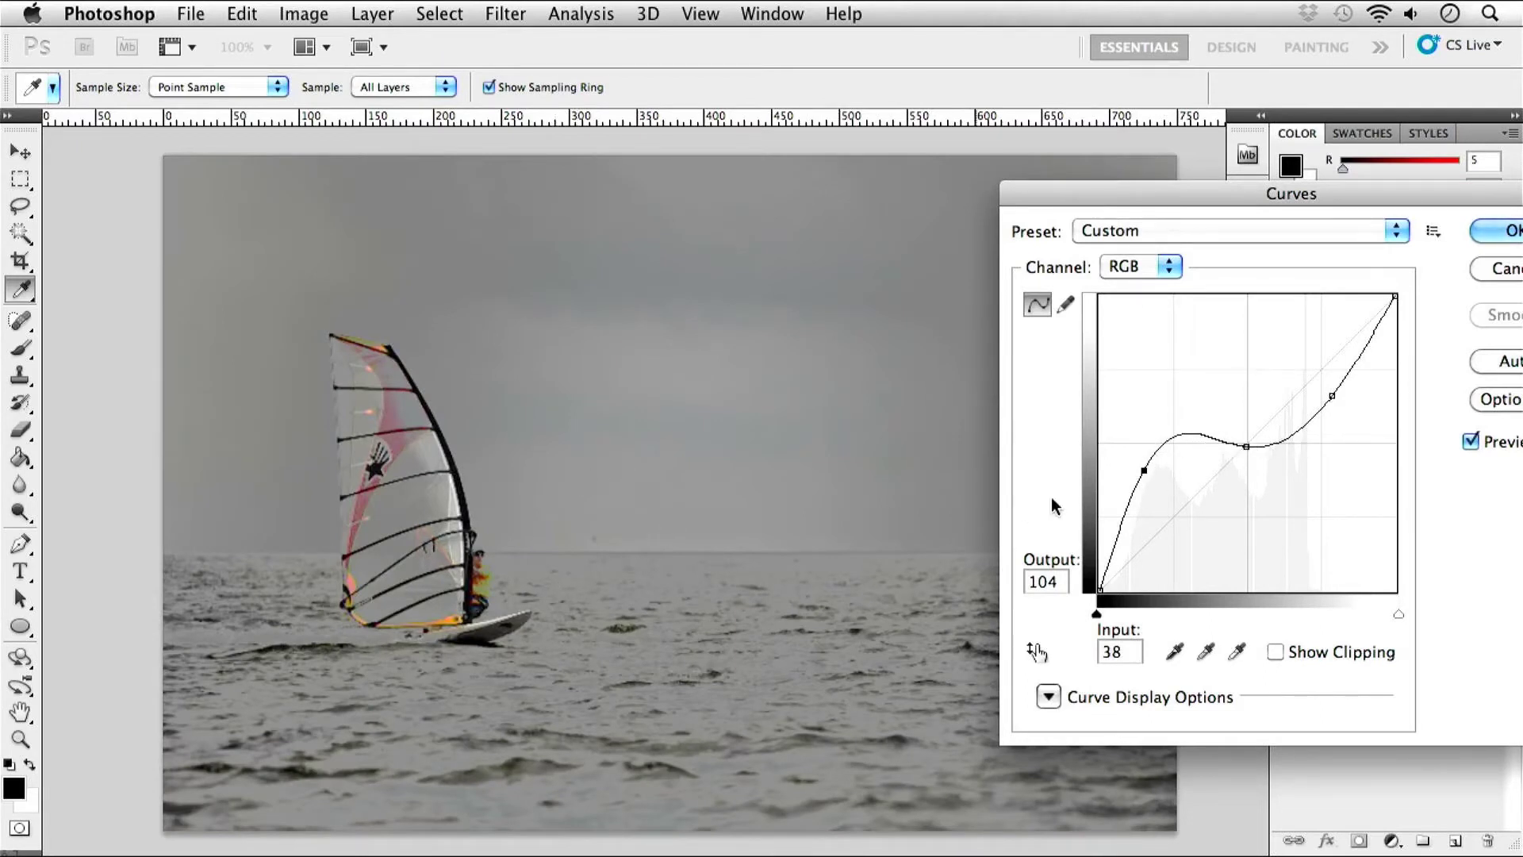
left_click_drag(1143, 470, 1155, 395)
left_click_drag(1332, 396, 1339, 468)
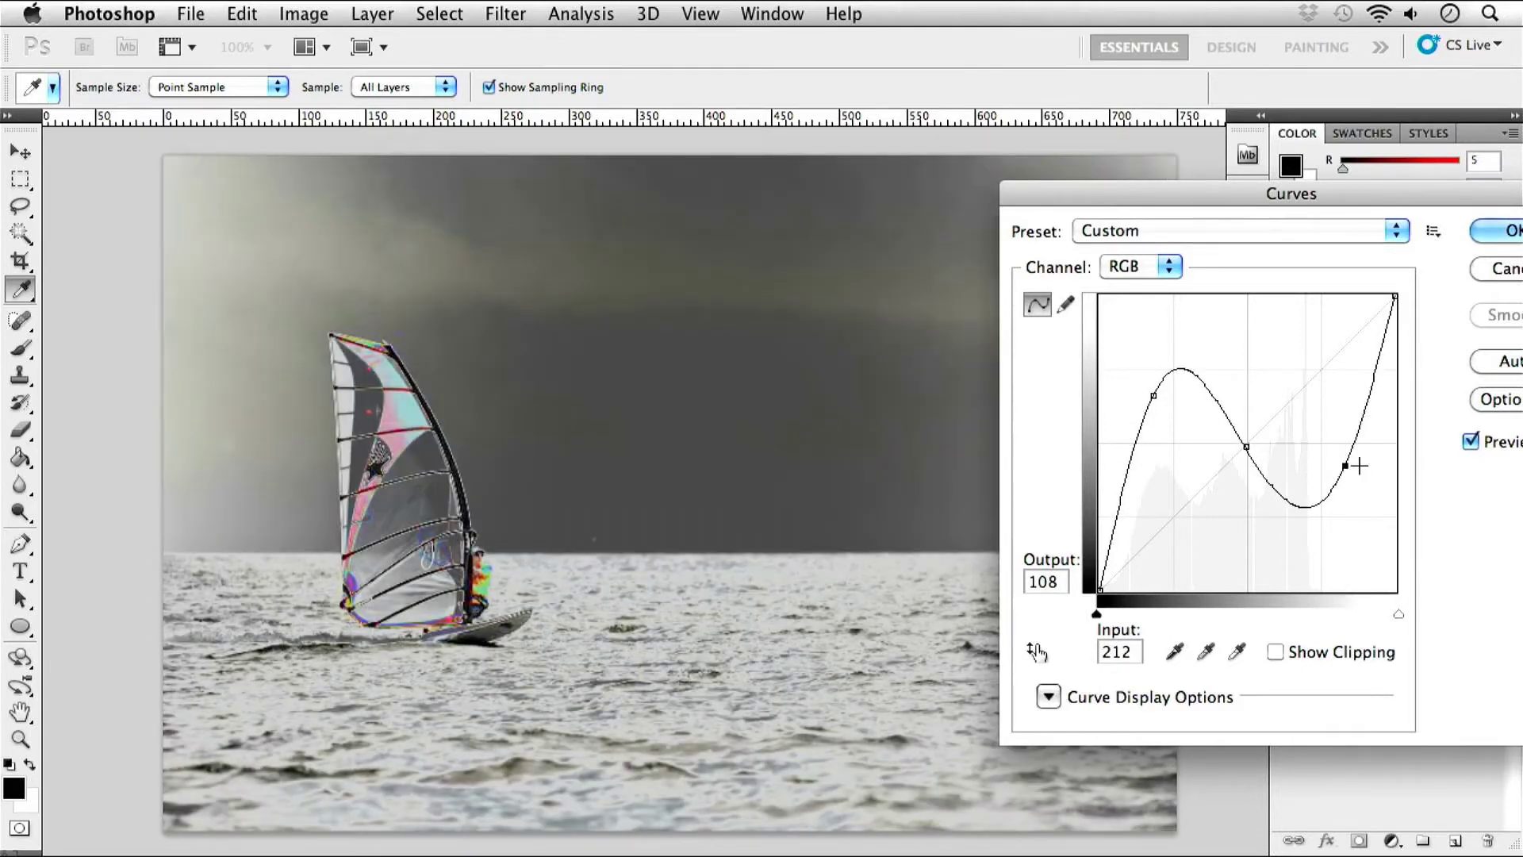
Try a gentler S-curve with the shadow point at input 73, output 50, and cancel the Curves adjustment.
left_click_drag(1344, 473, 1310, 358)
left_click_drag(1151, 399, 1183, 541)
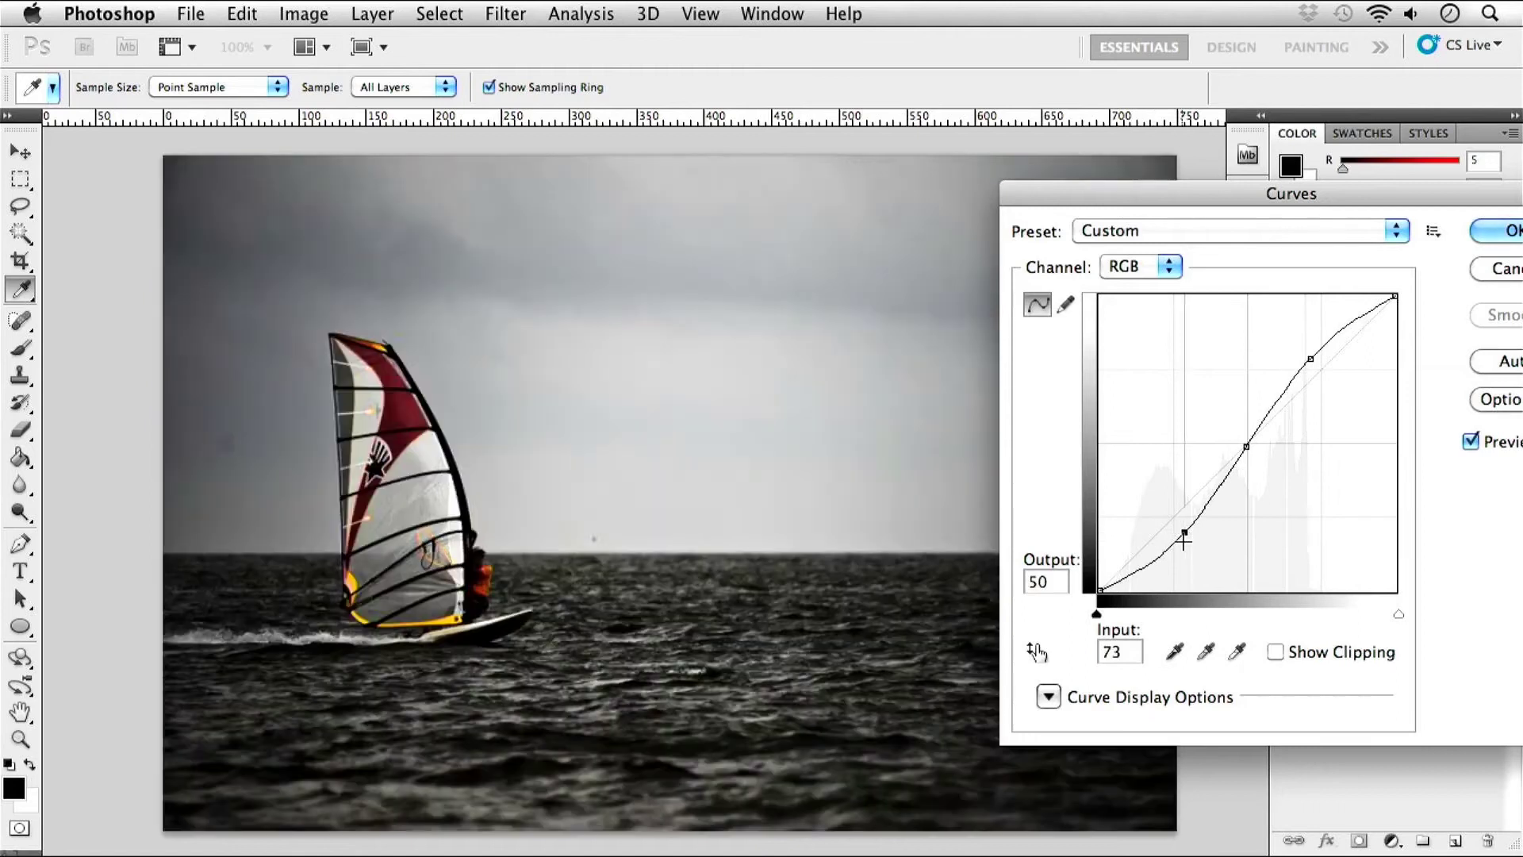
left_click(1167, 268)
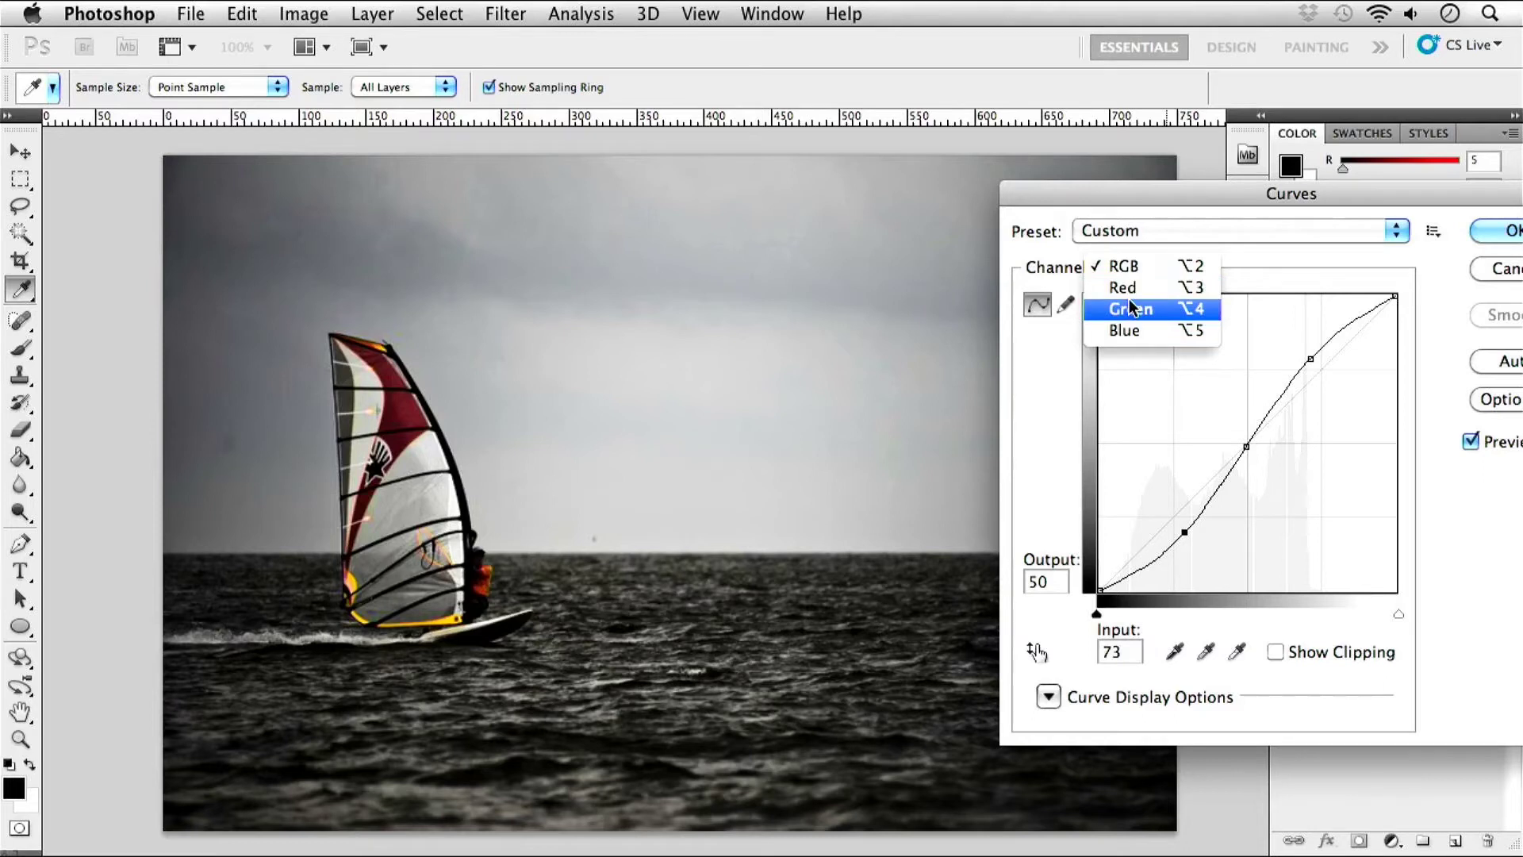
left_click(1203, 202)
left_click_drag(1202, 202, 836, 170)
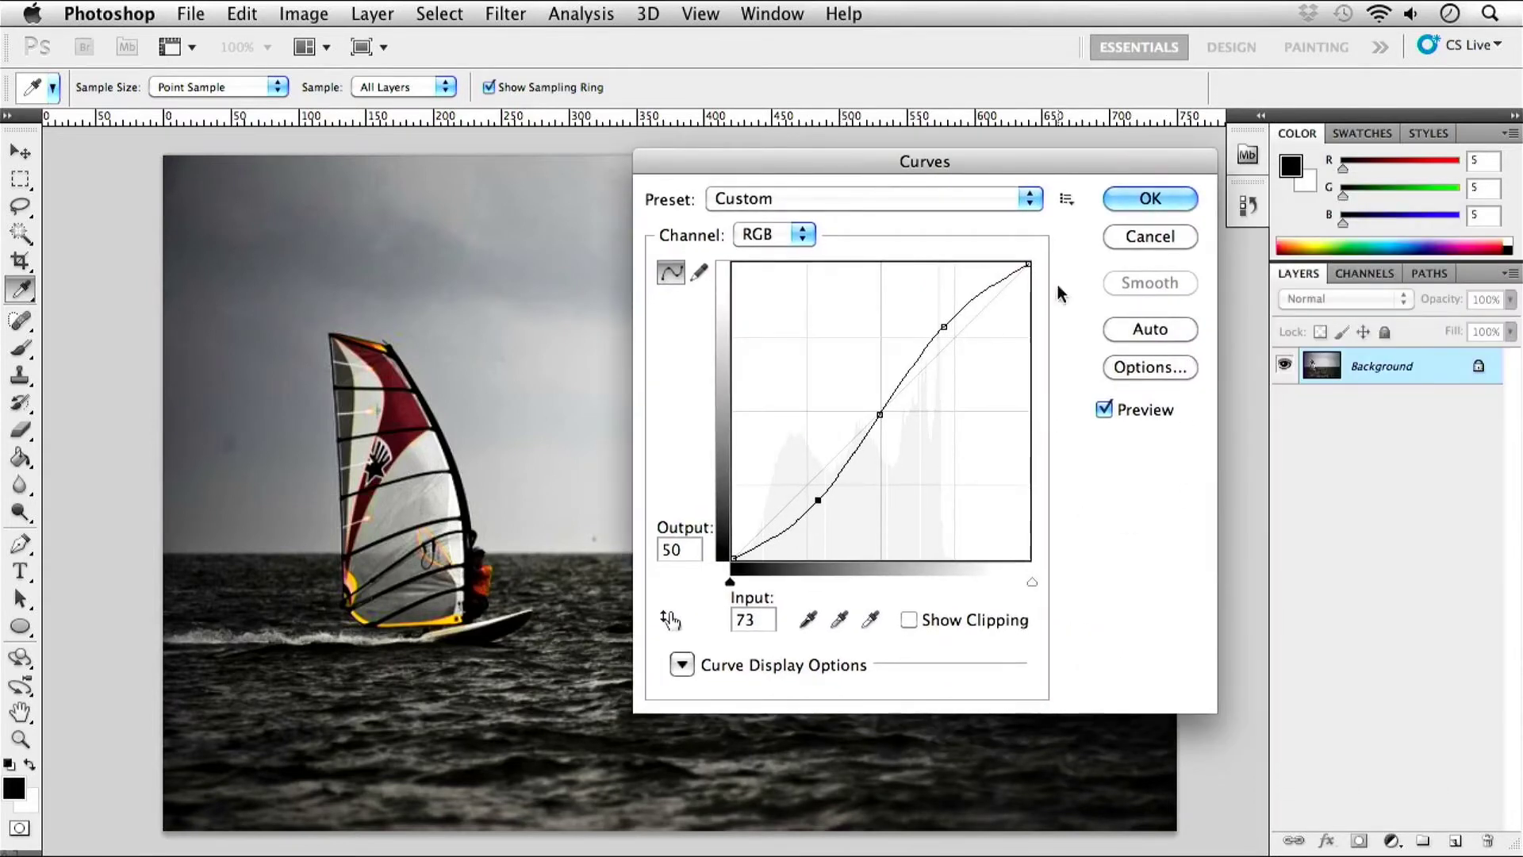
left_click_drag(988, 163, 1152, 161)
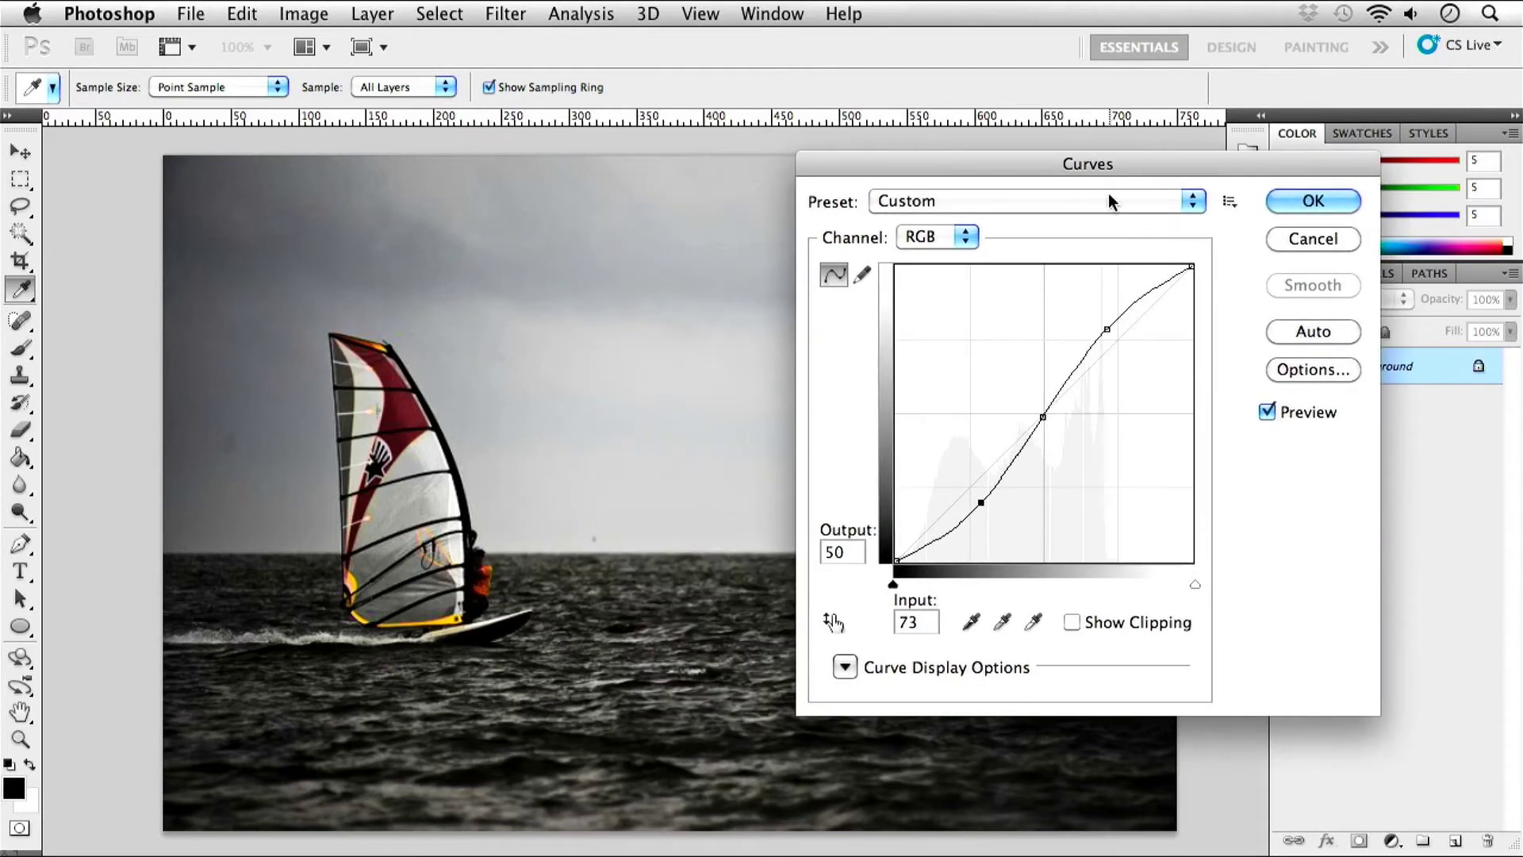
left_click(1299, 238)
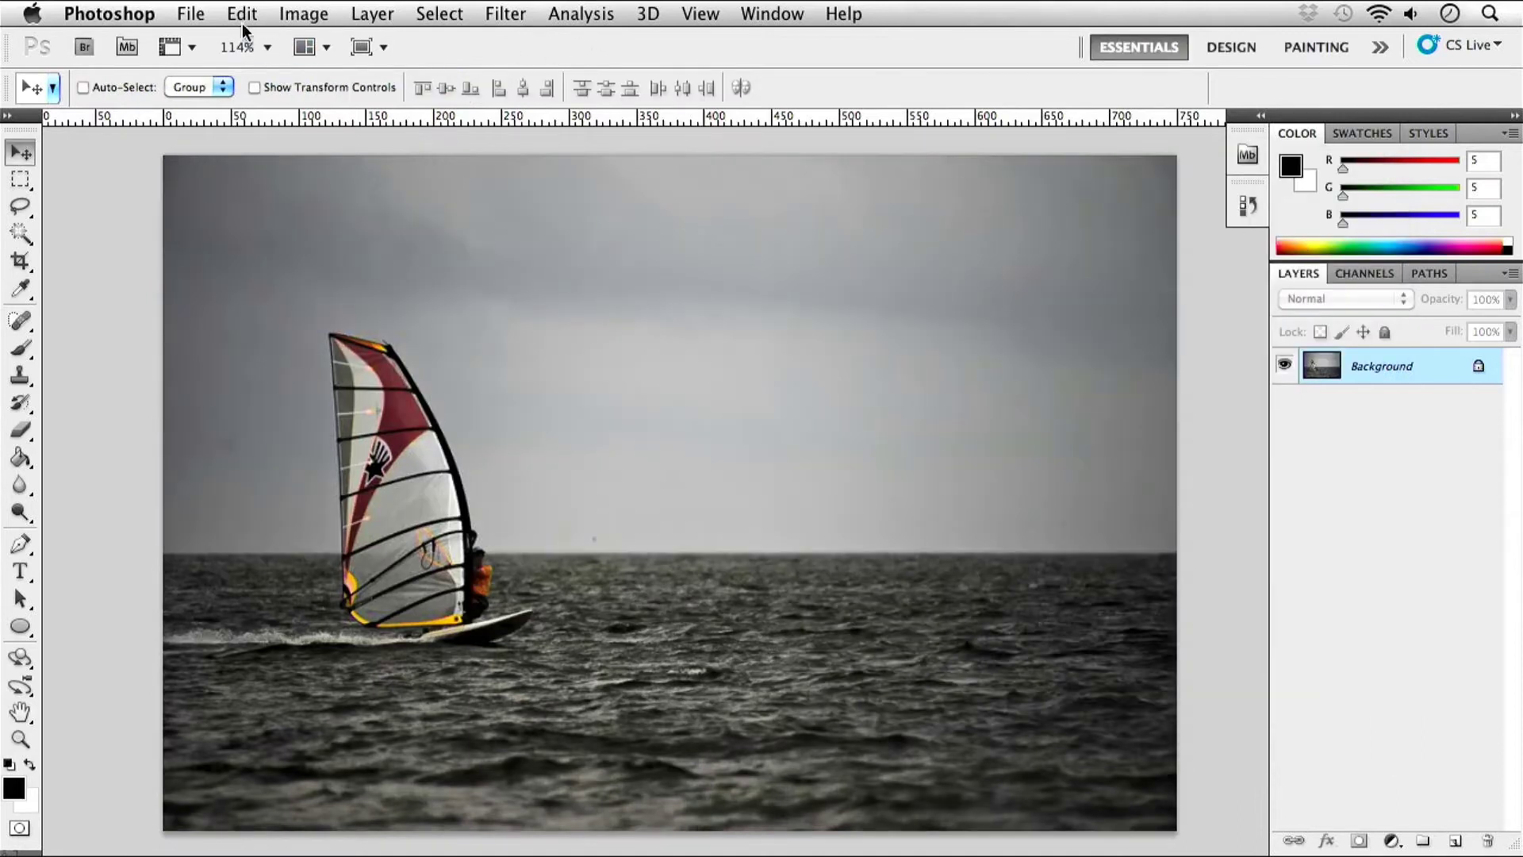
Try an Exposure adjustment of +2.04 on the photo, lower the exposure to +0.08, and cancel the adjustment.
left_click(304, 14)
mouse_move(402, 103)
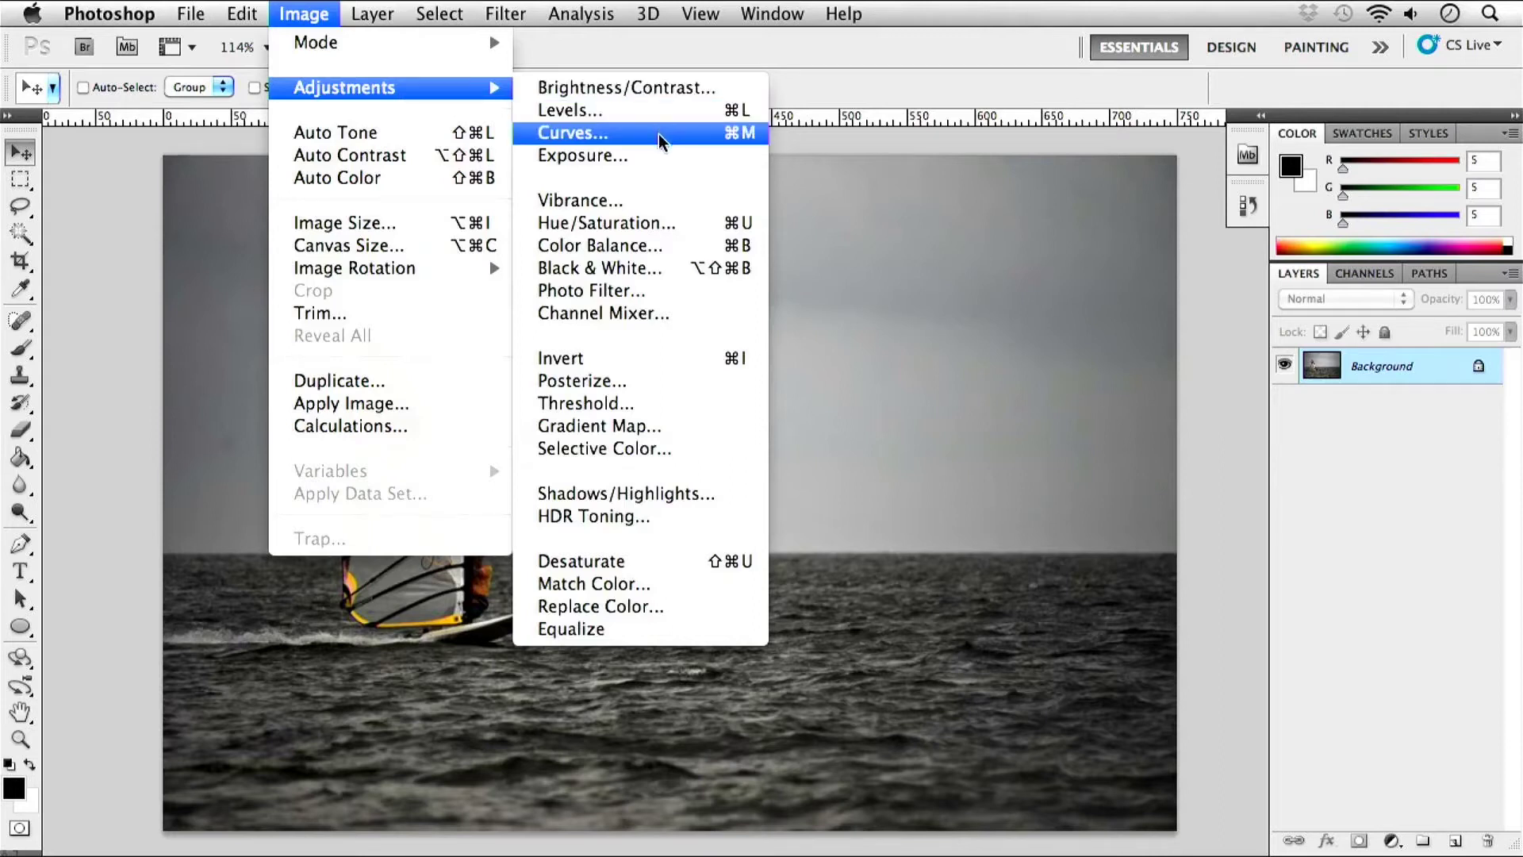
left_click(659, 156)
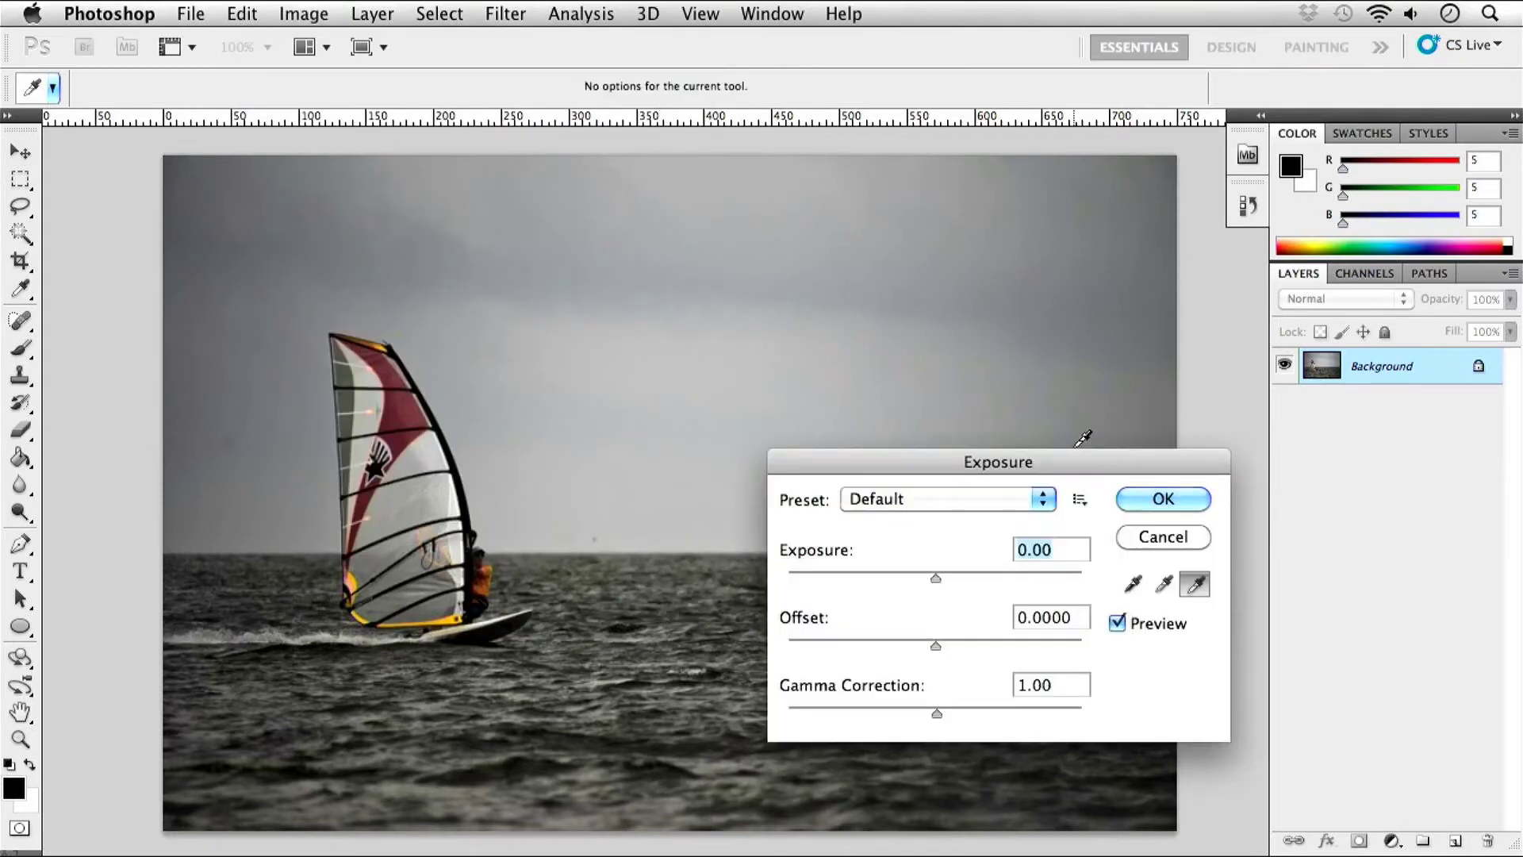
left_click_drag(1073, 465, 1219, 306)
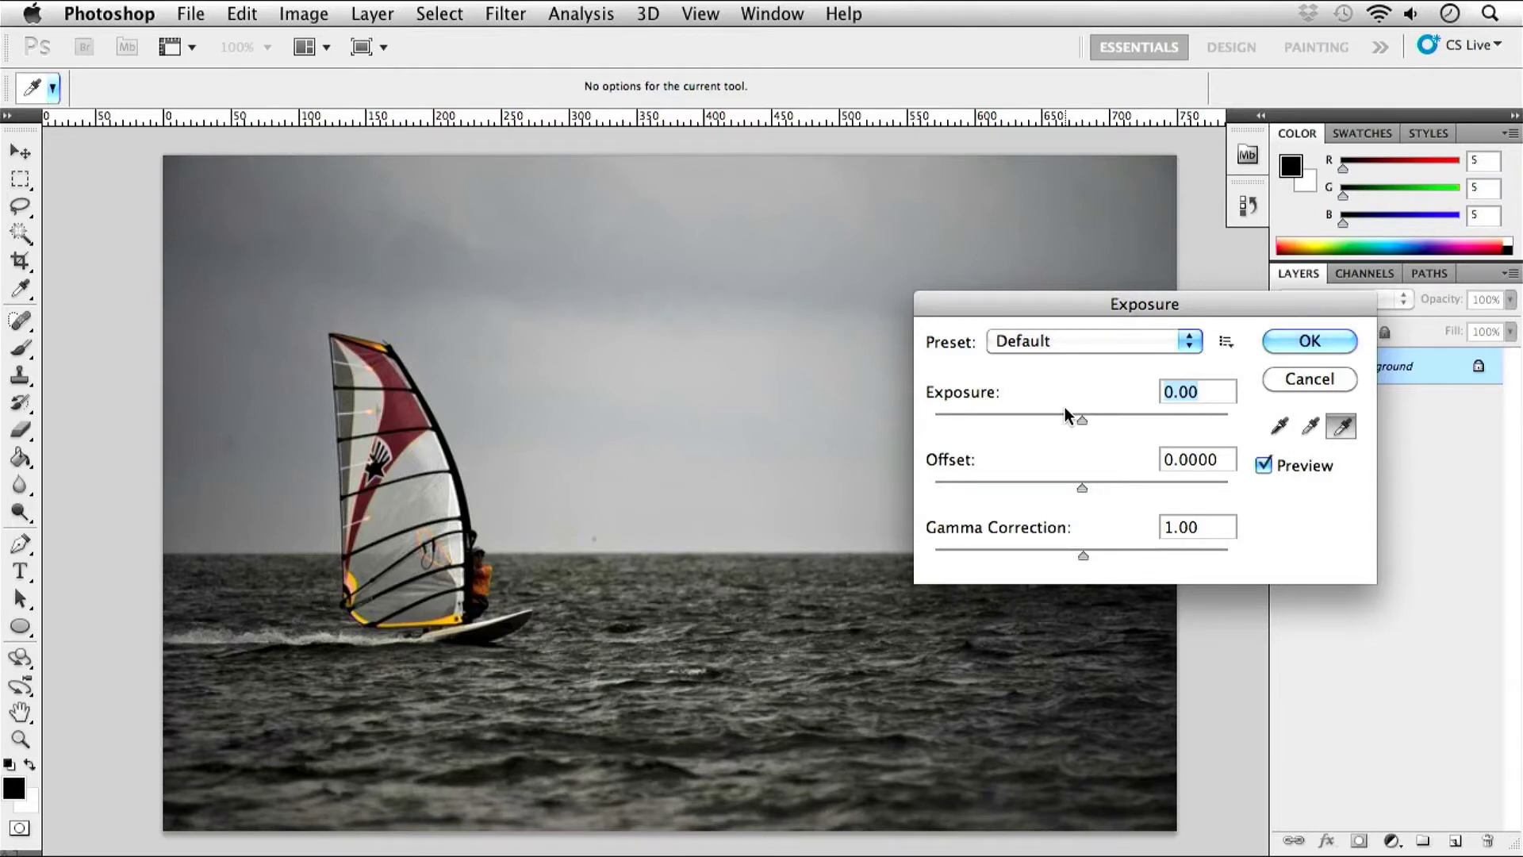
left_click_drag(1079, 410, 1125, 436)
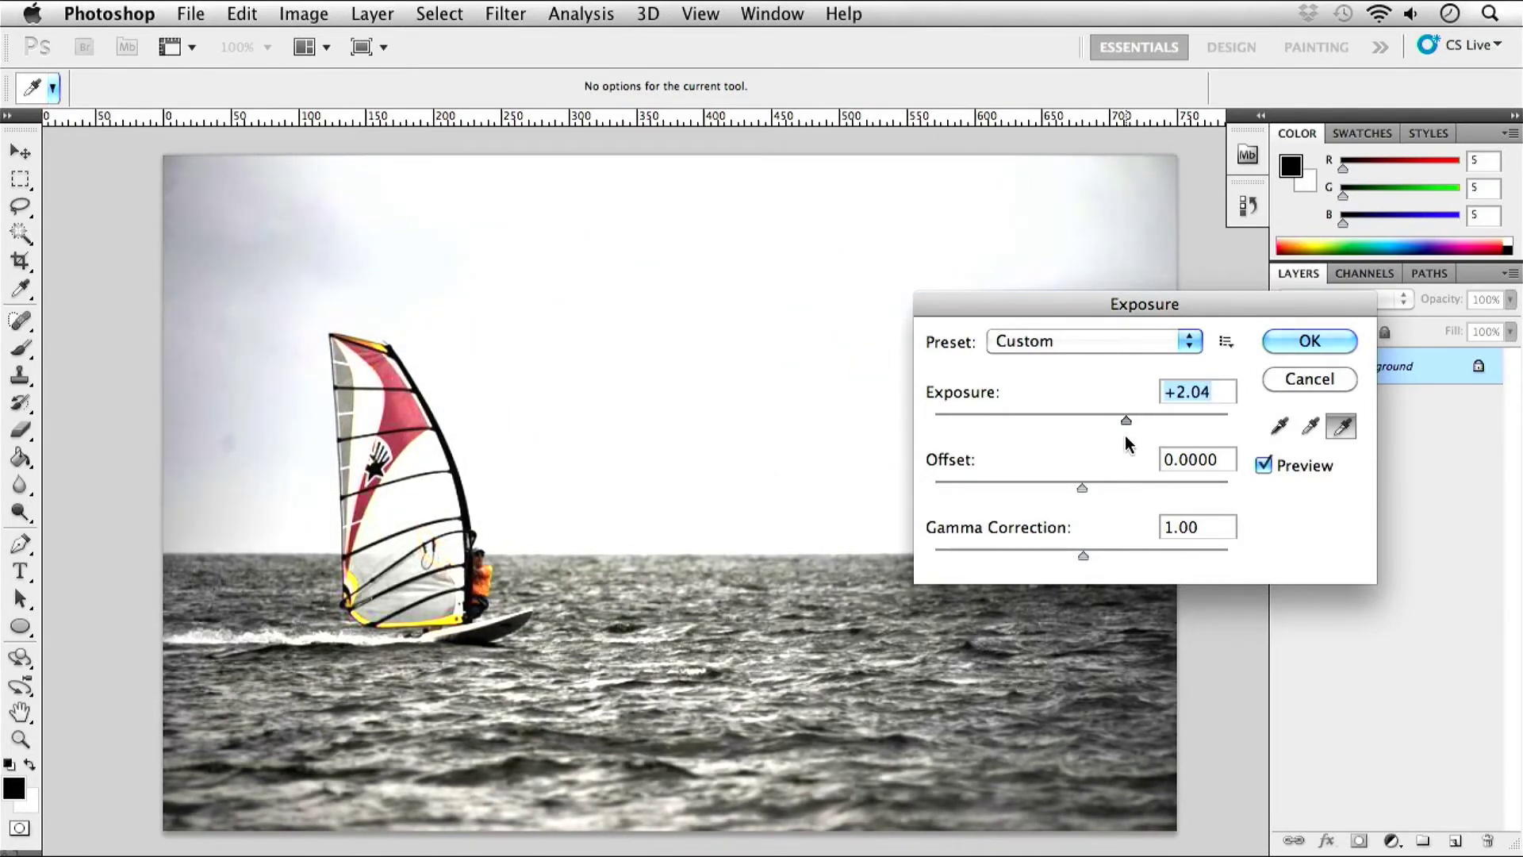
left_click_drag(1124, 435, 1126, 435)
left_click_drag(1126, 435, 1084, 437)
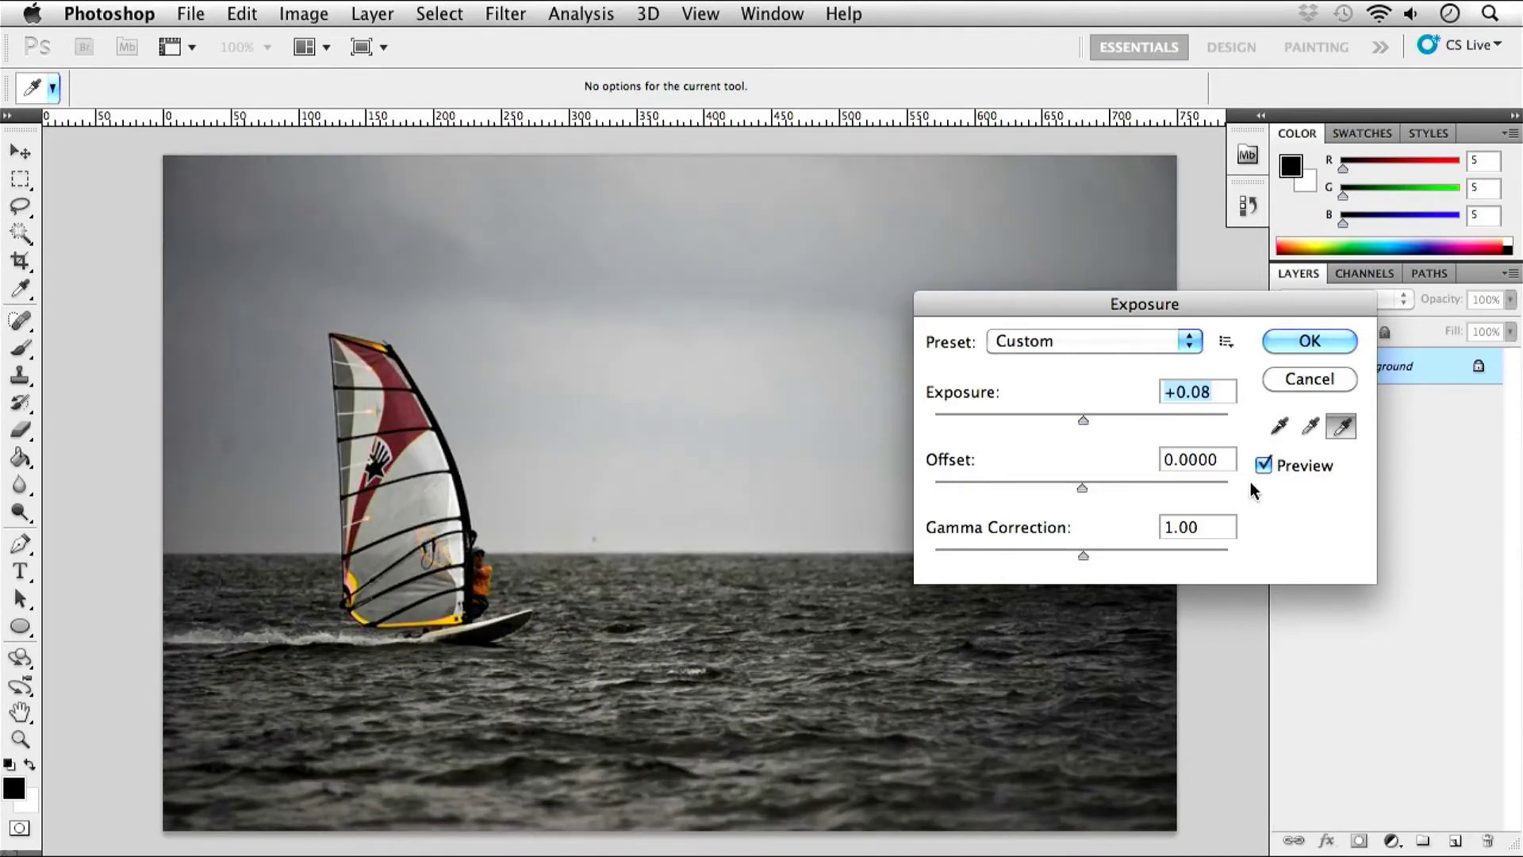
left_click(1305, 379)
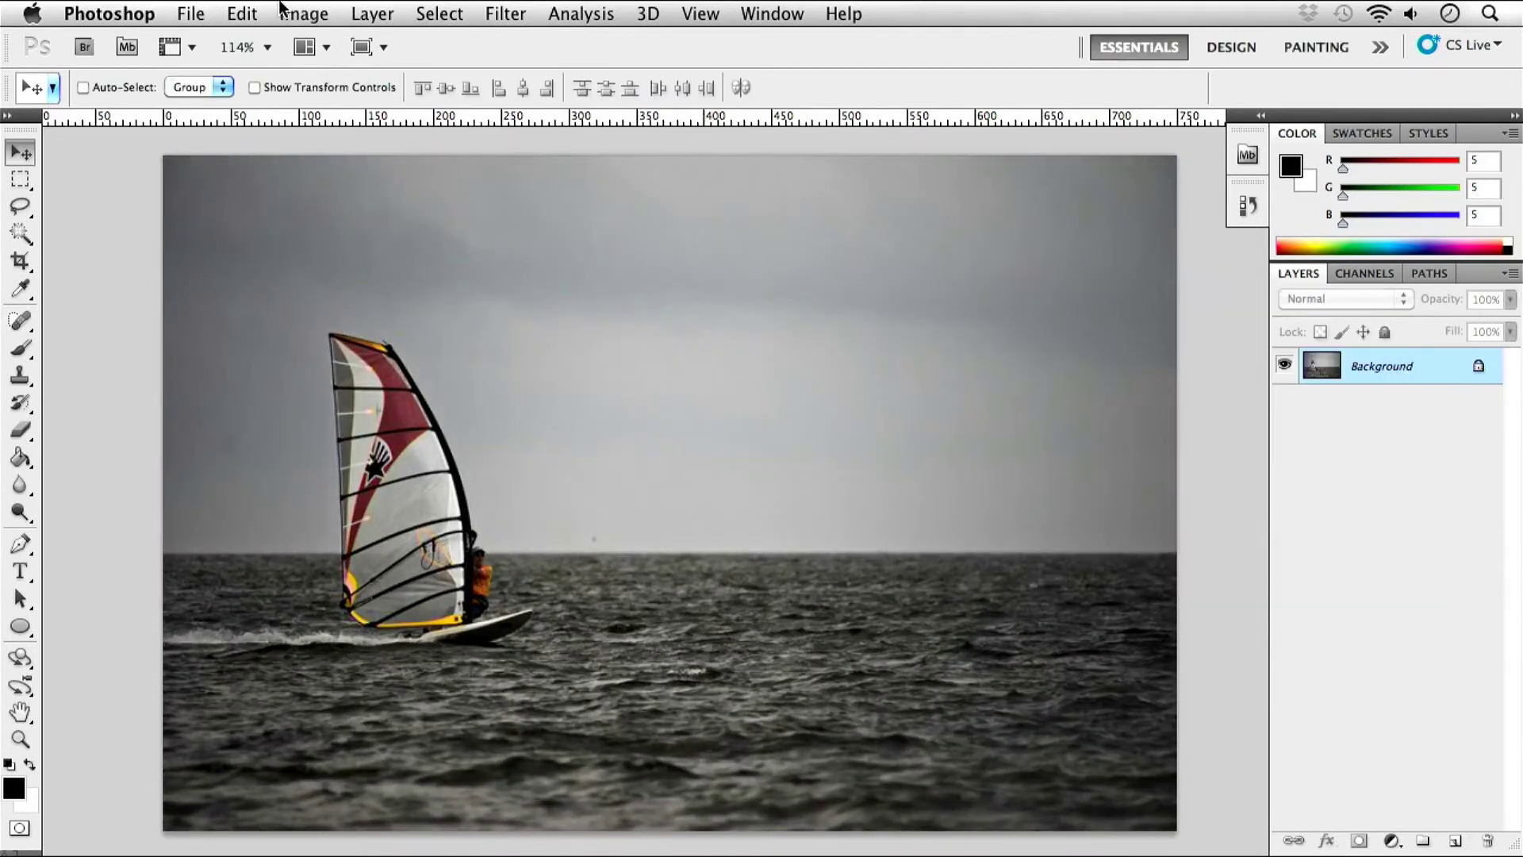
Start a Vibrance adjustment, try Saturation at +100 with a before-and-after preview comparison, and return Saturation to 0.
left_click(300, 11)
mouse_move(380, 89)
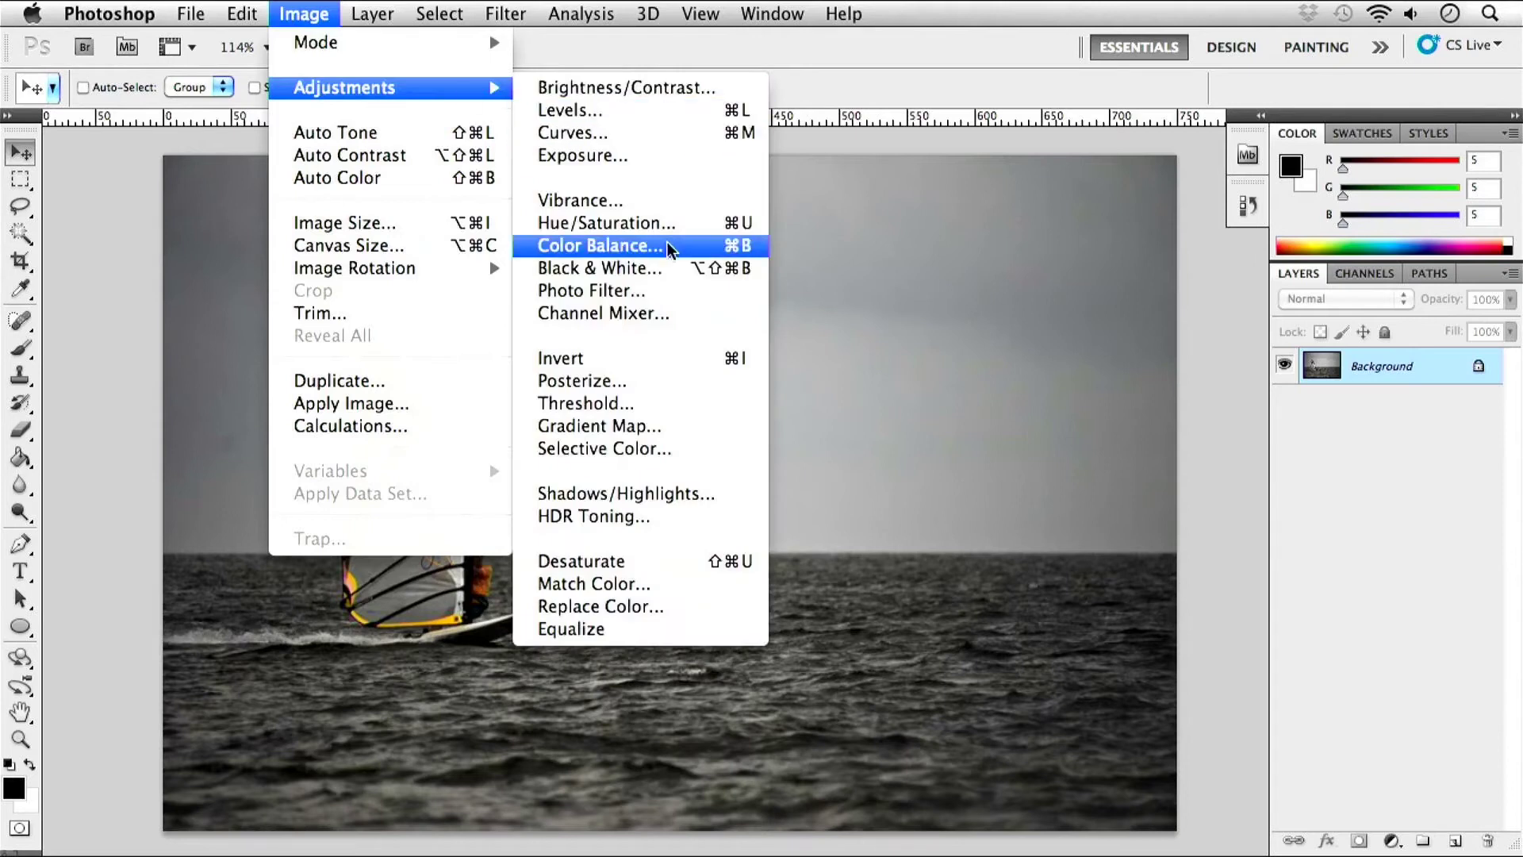
left_click(663, 200)
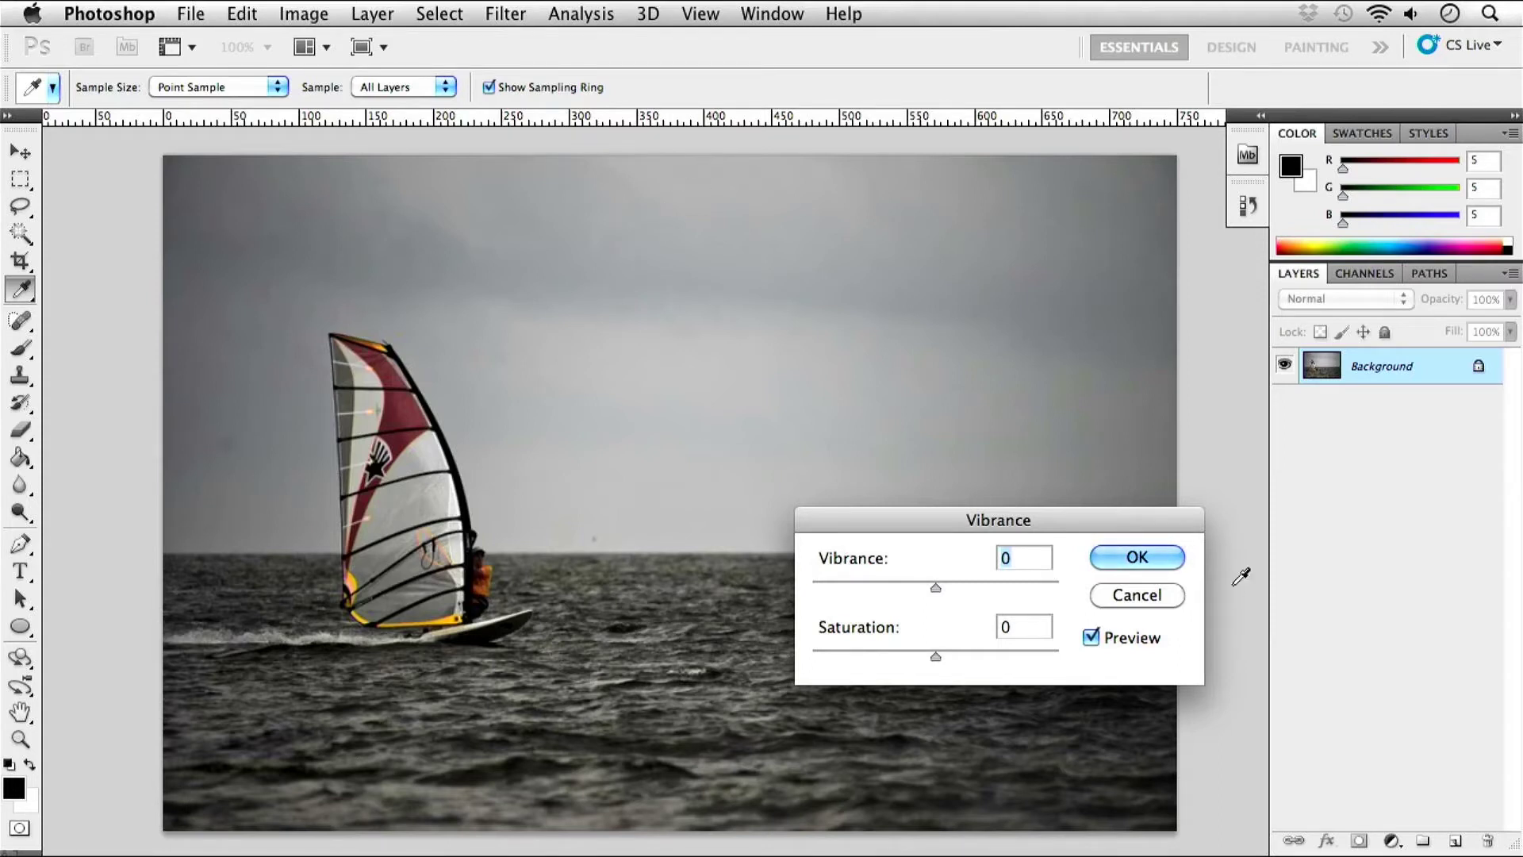
left_click_drag(932, 523, 1084, 415)
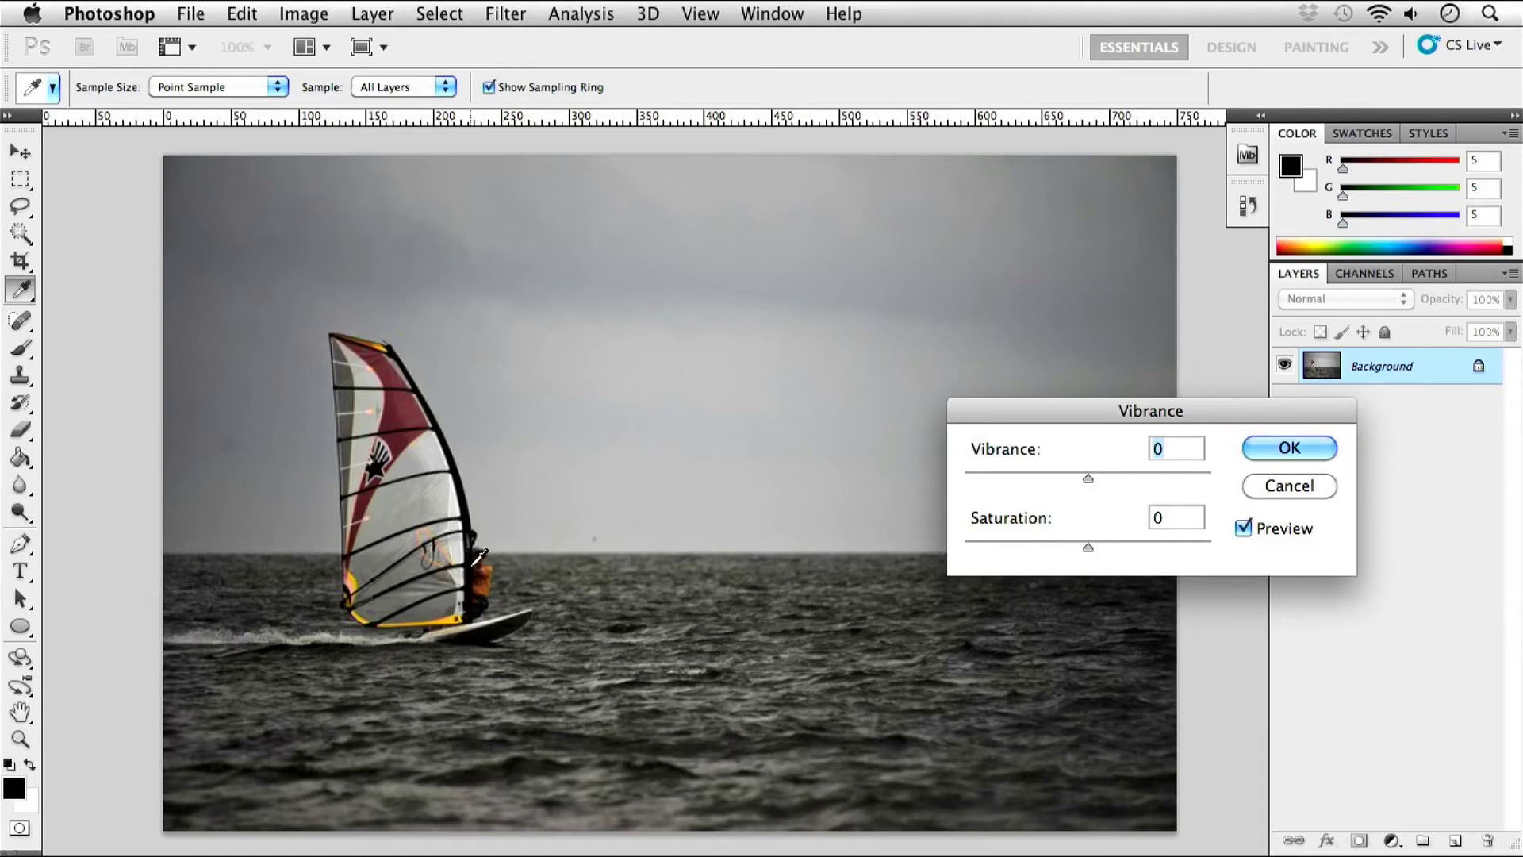
left_click_drag(1091, 548, 1212, 555)
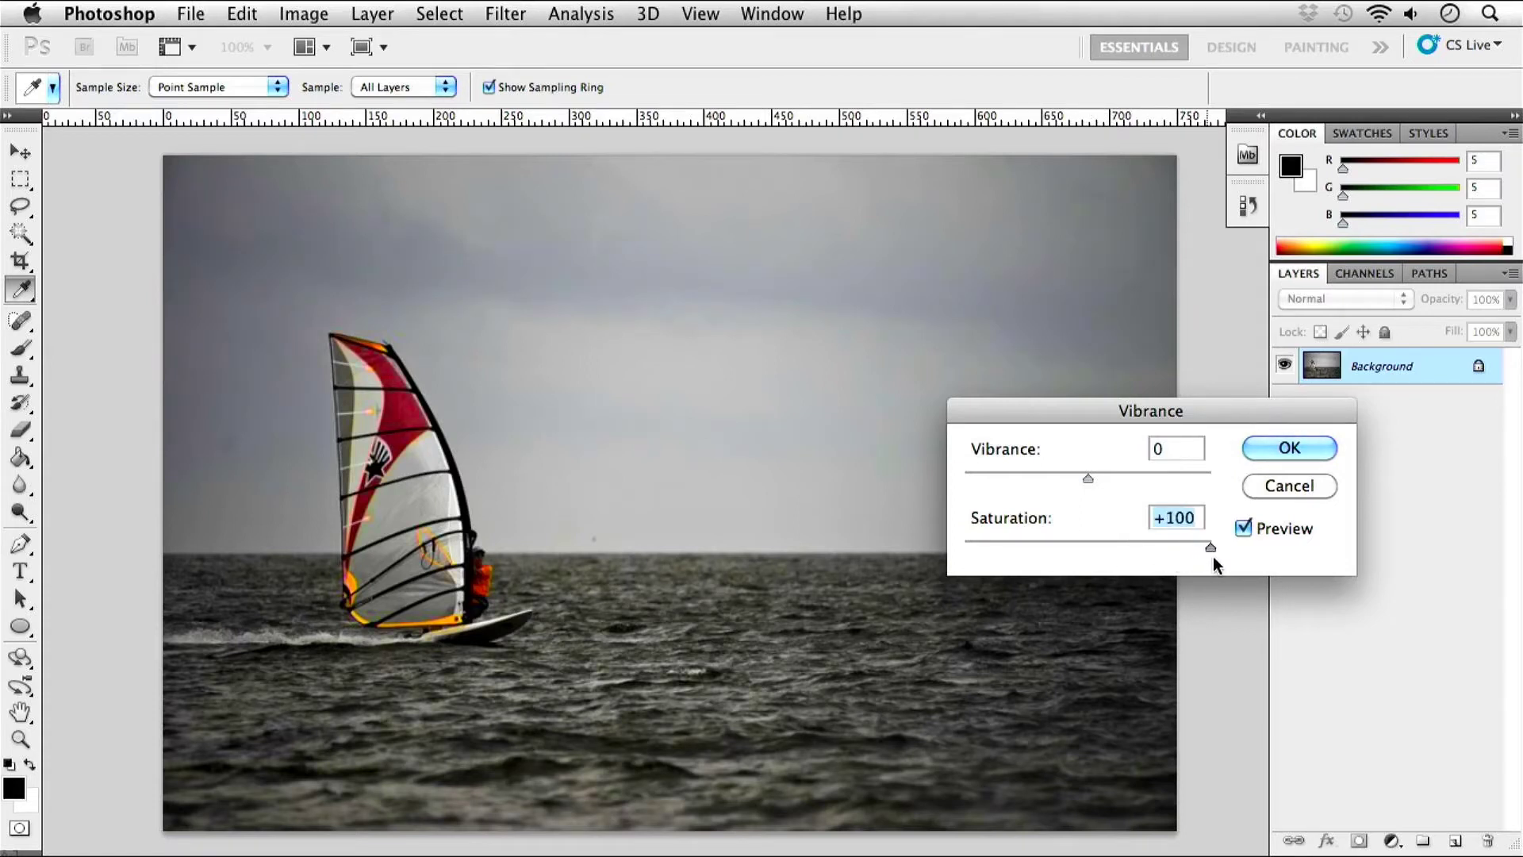
left_click(1244, 528)
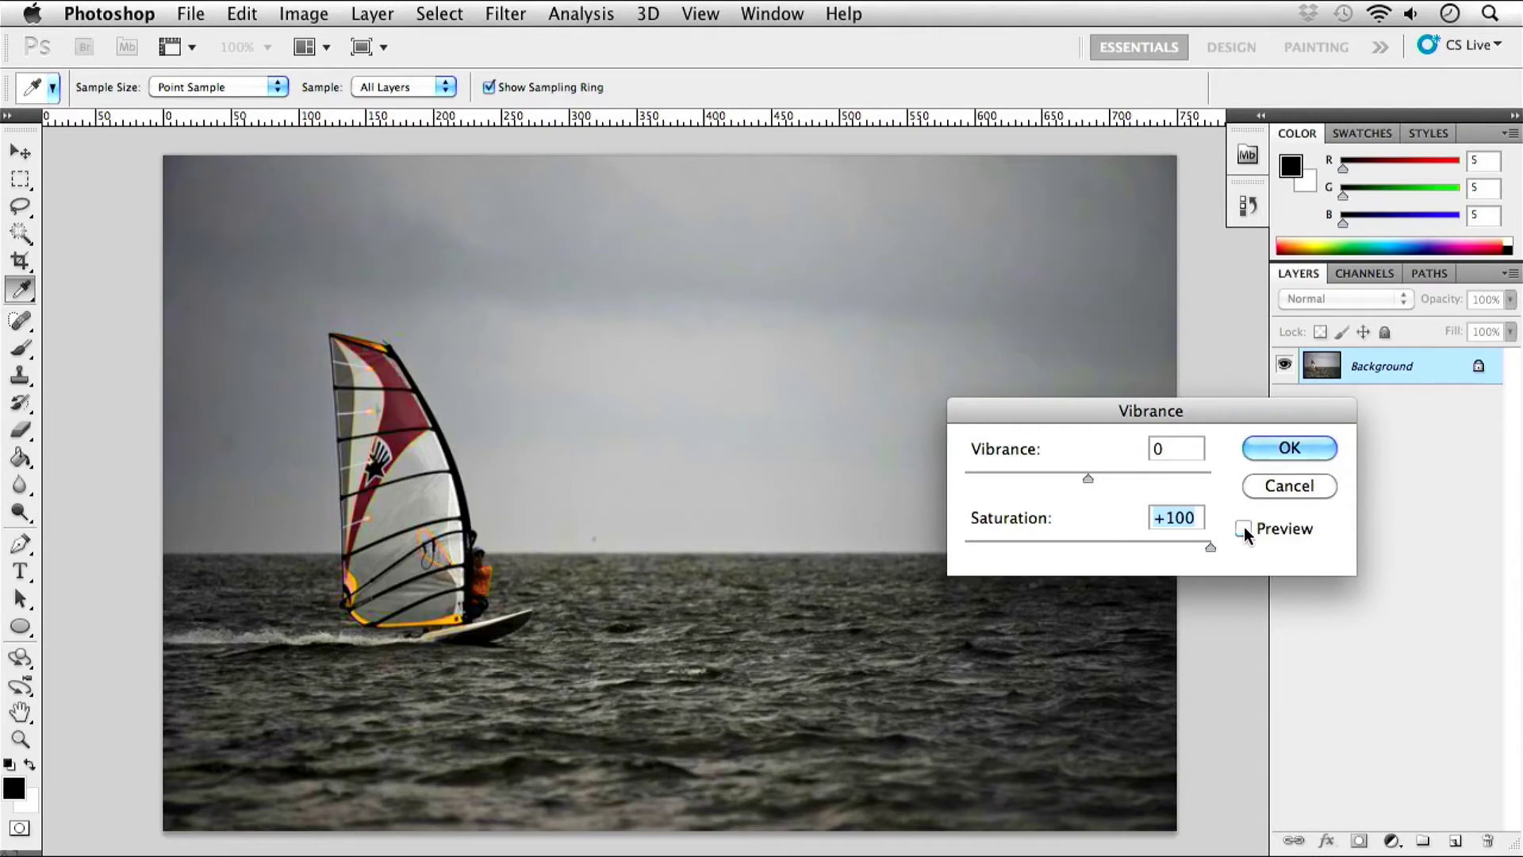
left_click(1244, 528)
left_click(1244, 528)
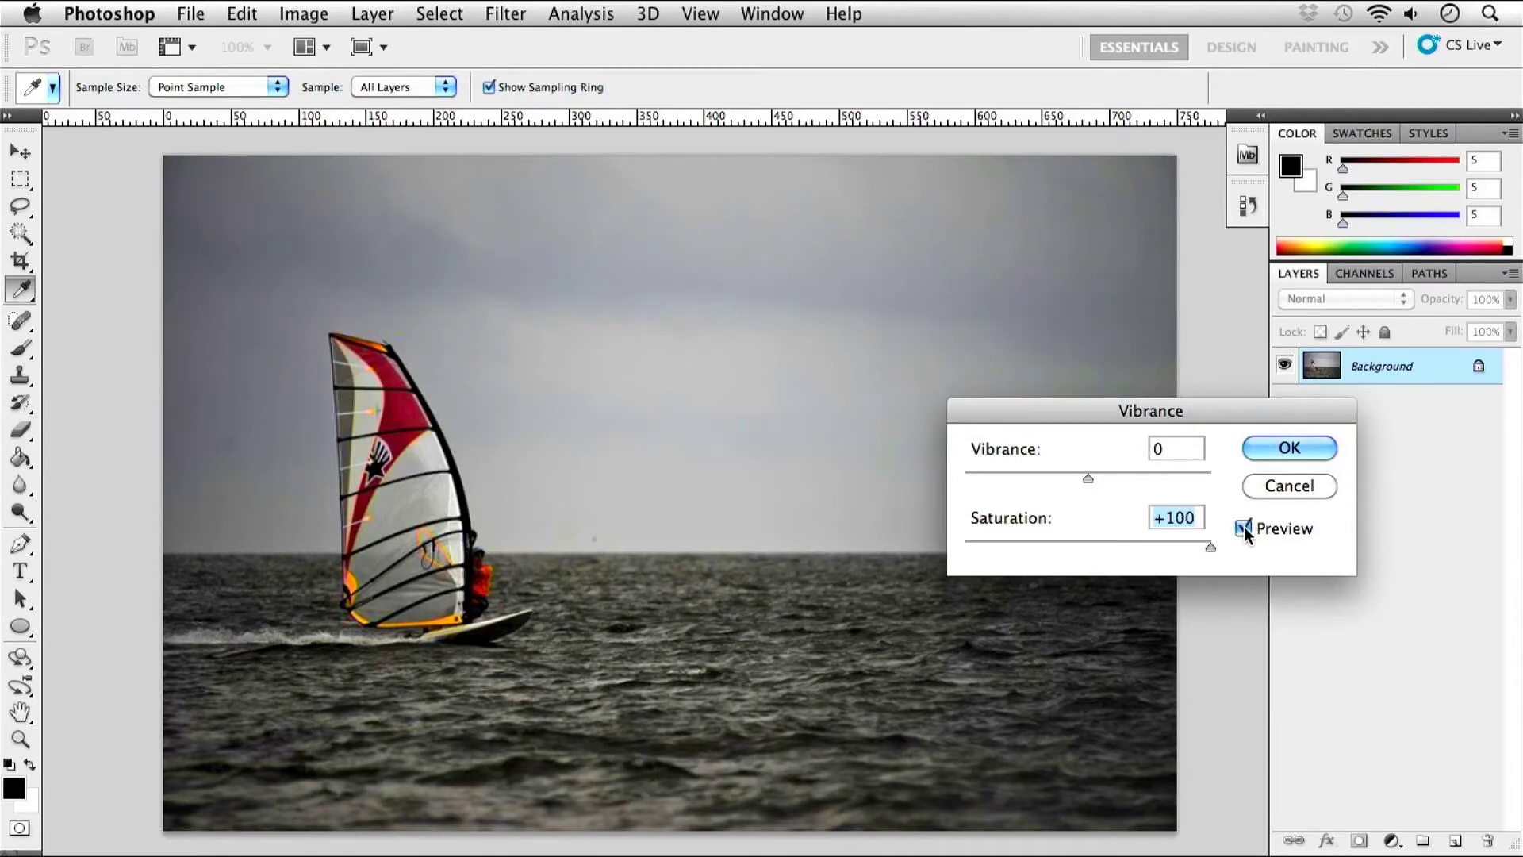
left_click(1244, 528)
left_click_drag(1212, 541, 1089, 550)
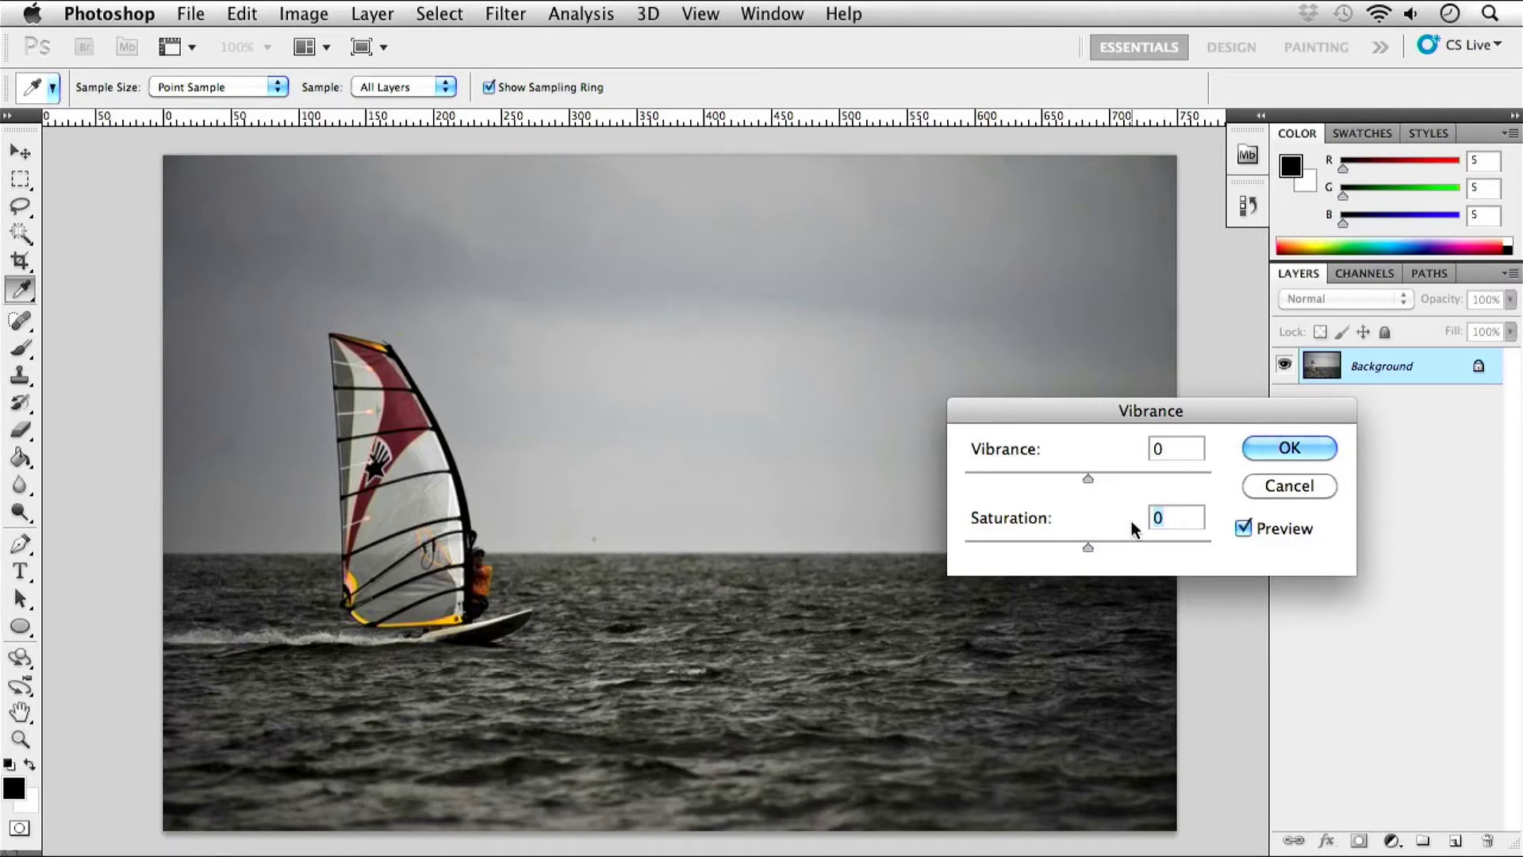
Try Vibrance at +100 and repeatedly compare the photo with the preview off and on.
left_click_drag(1087, 477, 1226, 488)
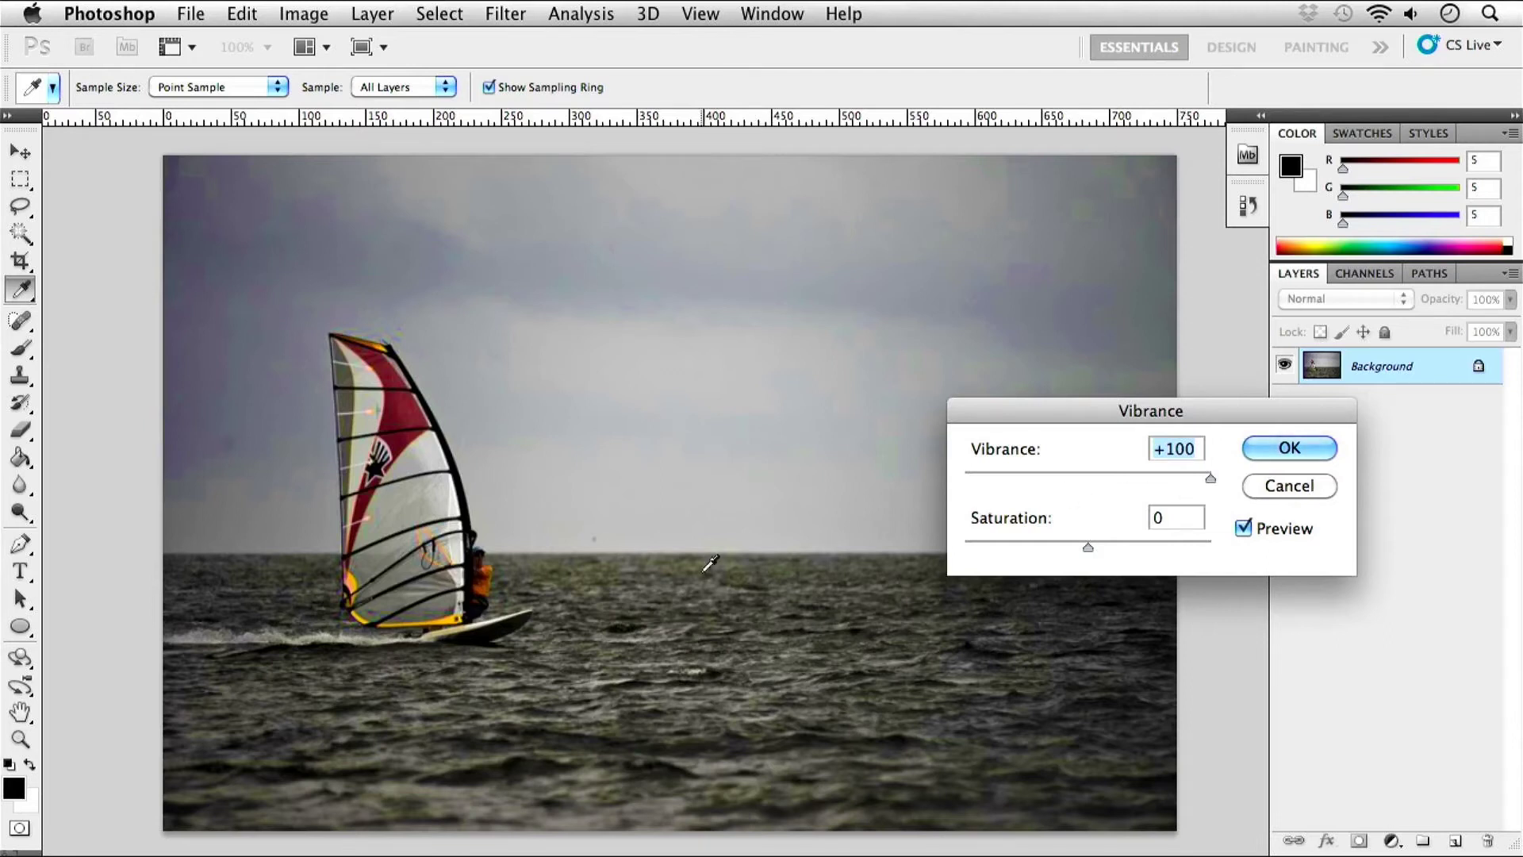
left_click(1241, 529)
left_click(1242, 529)
left_click(1242, 530)
left_click(1242, 530)
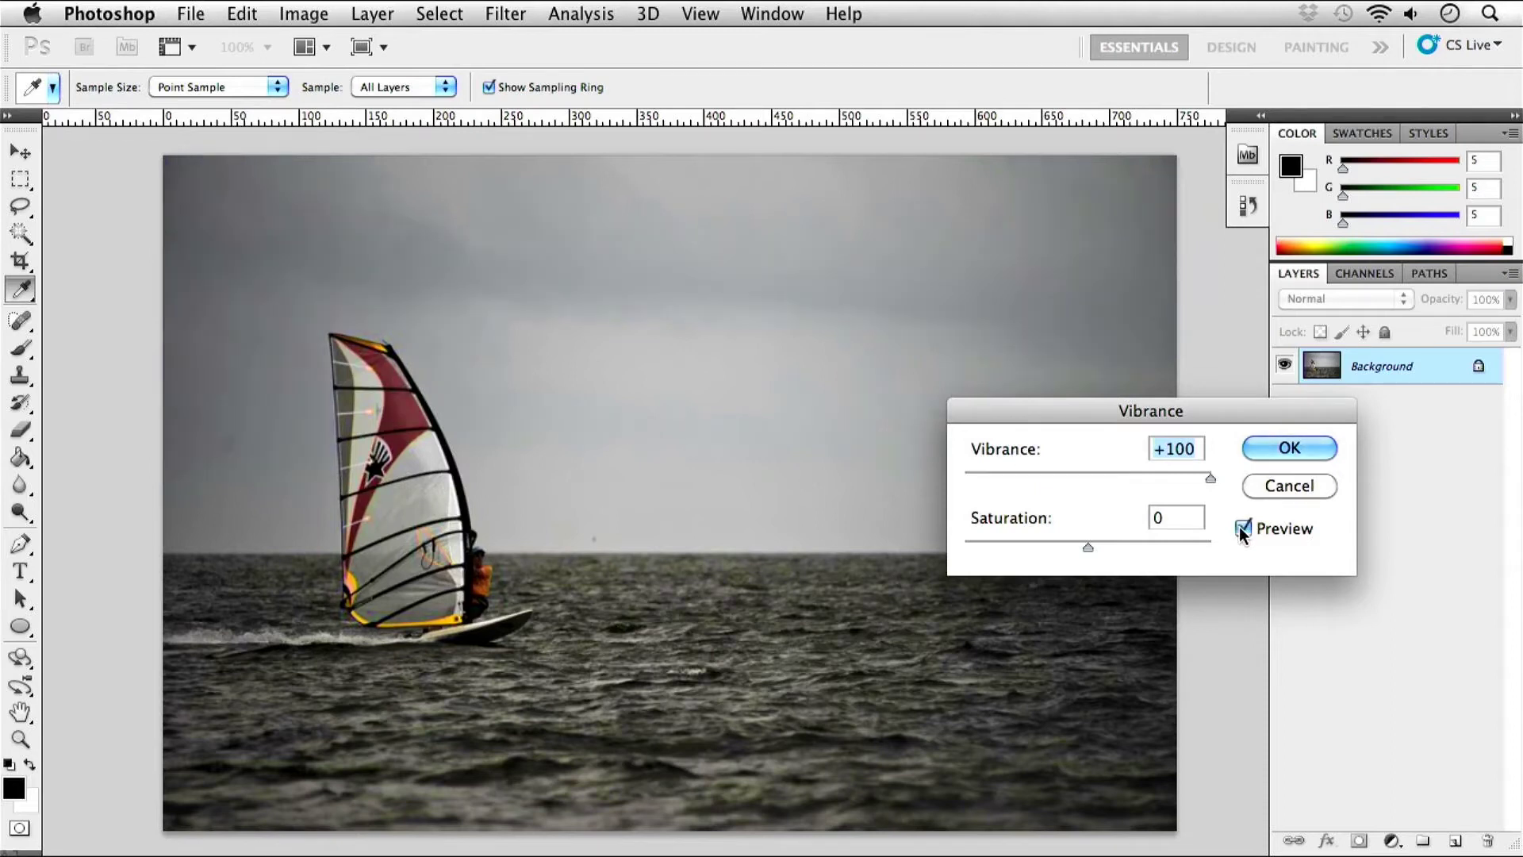
left_click(1242, 530)
left_click(1243, 528)
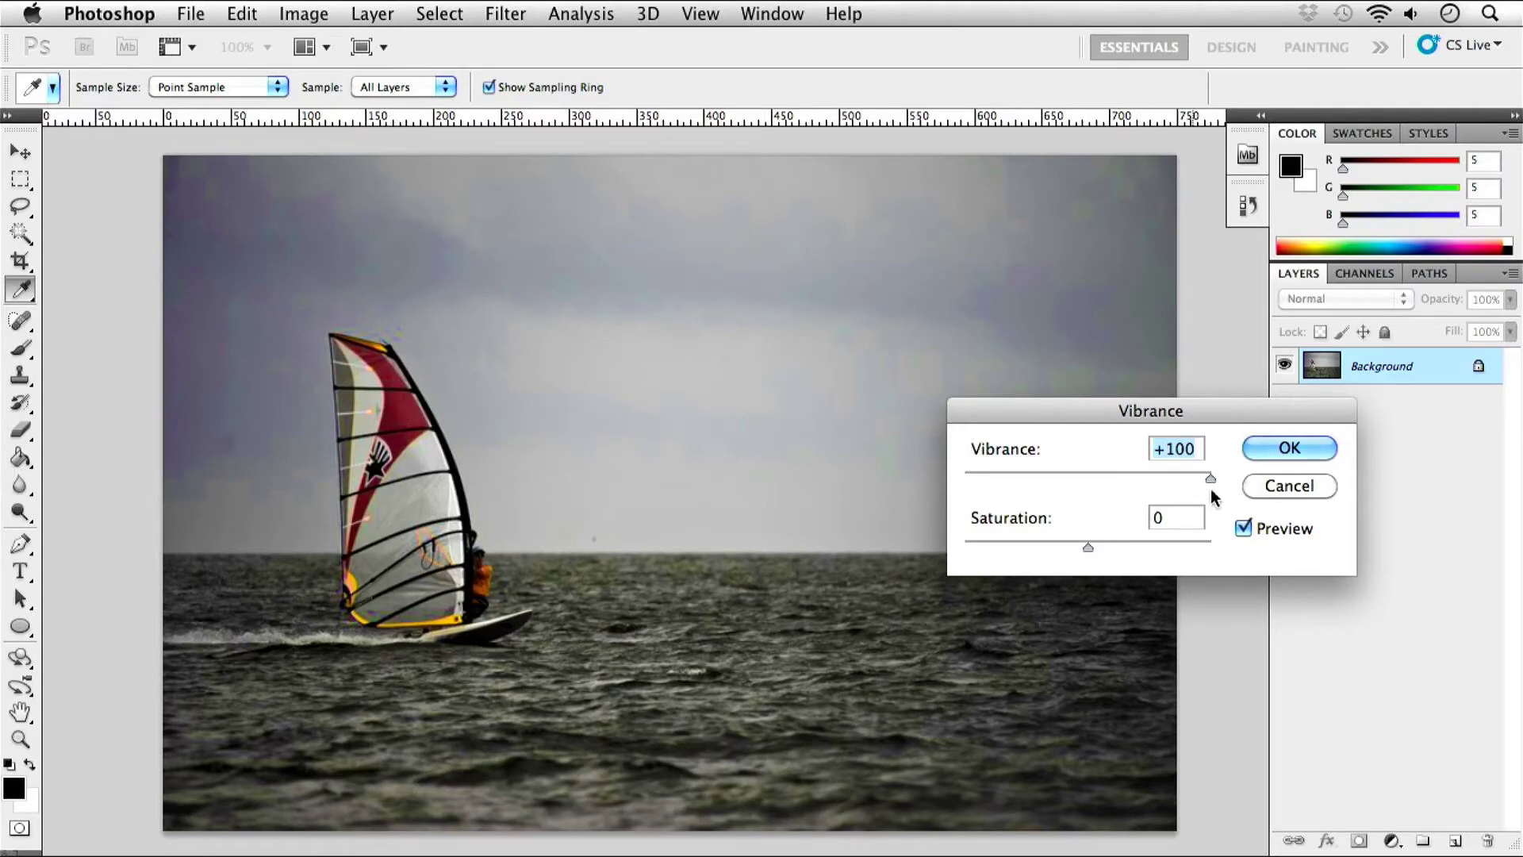
left_click(1243, 529)
left_click(1243, 530)
left_click(1243, 529)
left_click(1243, 530)
left_click(1243, 530)
left_click(1243, 530)
left_click(1243, 529)
left_click(1243, 529)
Try Saturation at +100 on top of the raised Vibrance, and cancel the Vibrance adjustment.
left_click_drag(1088, 547, 1262, 544)
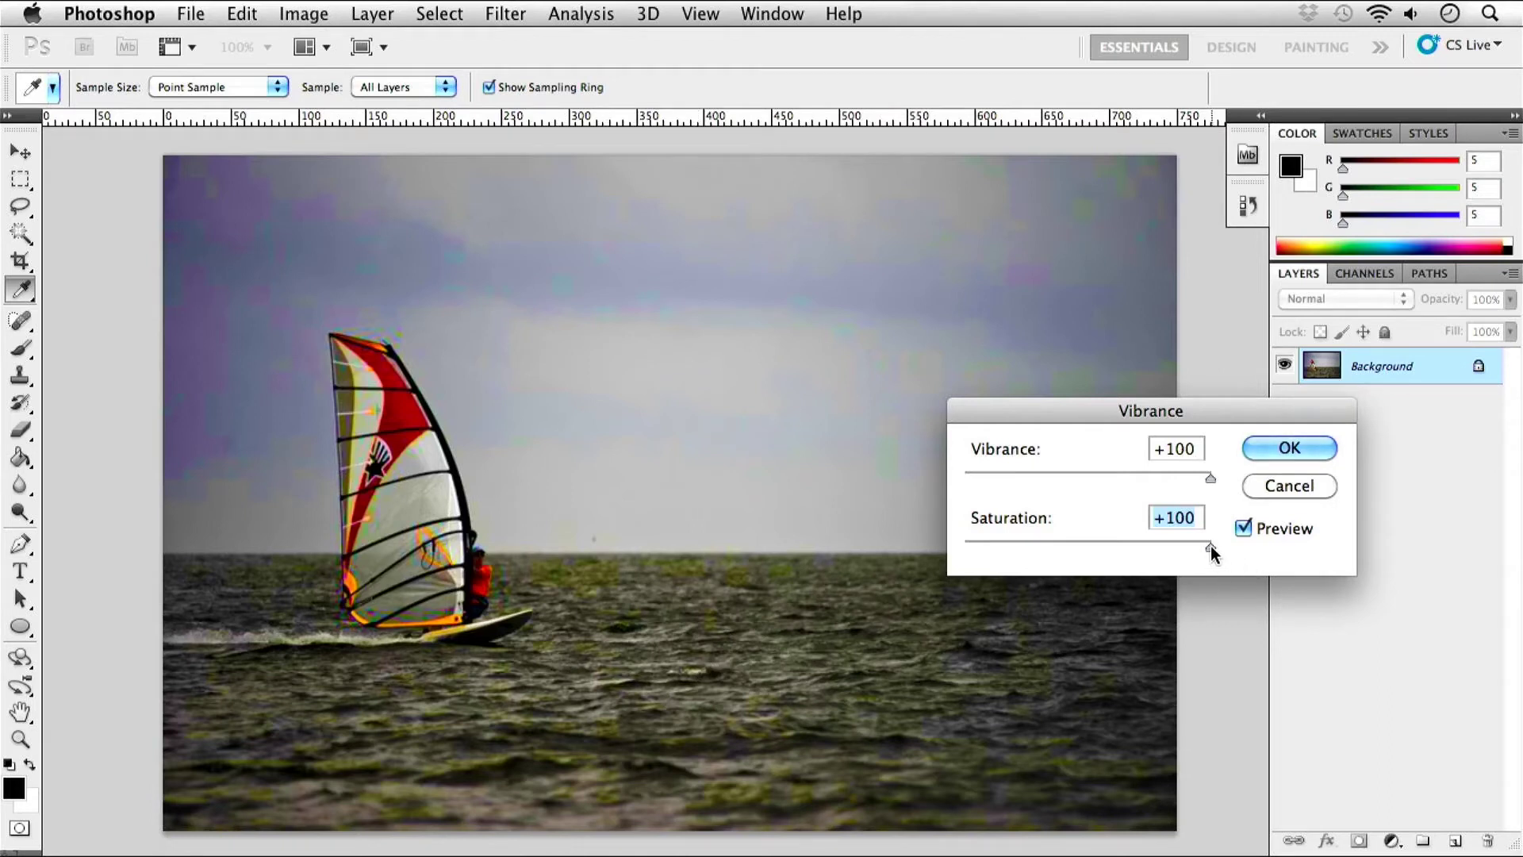
left_click(1307, 492)
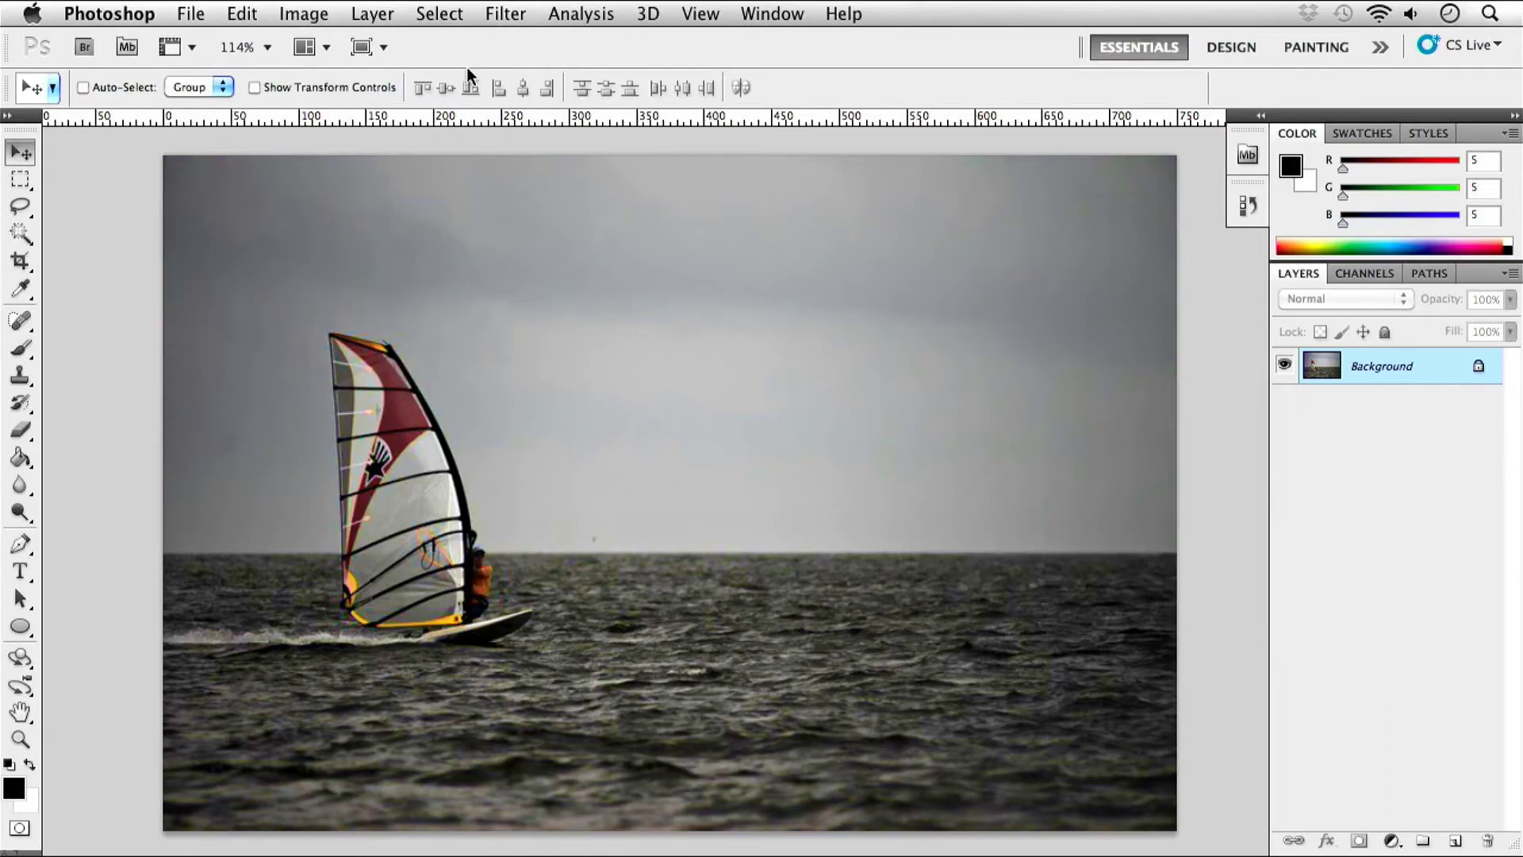
left_click(301, 16)
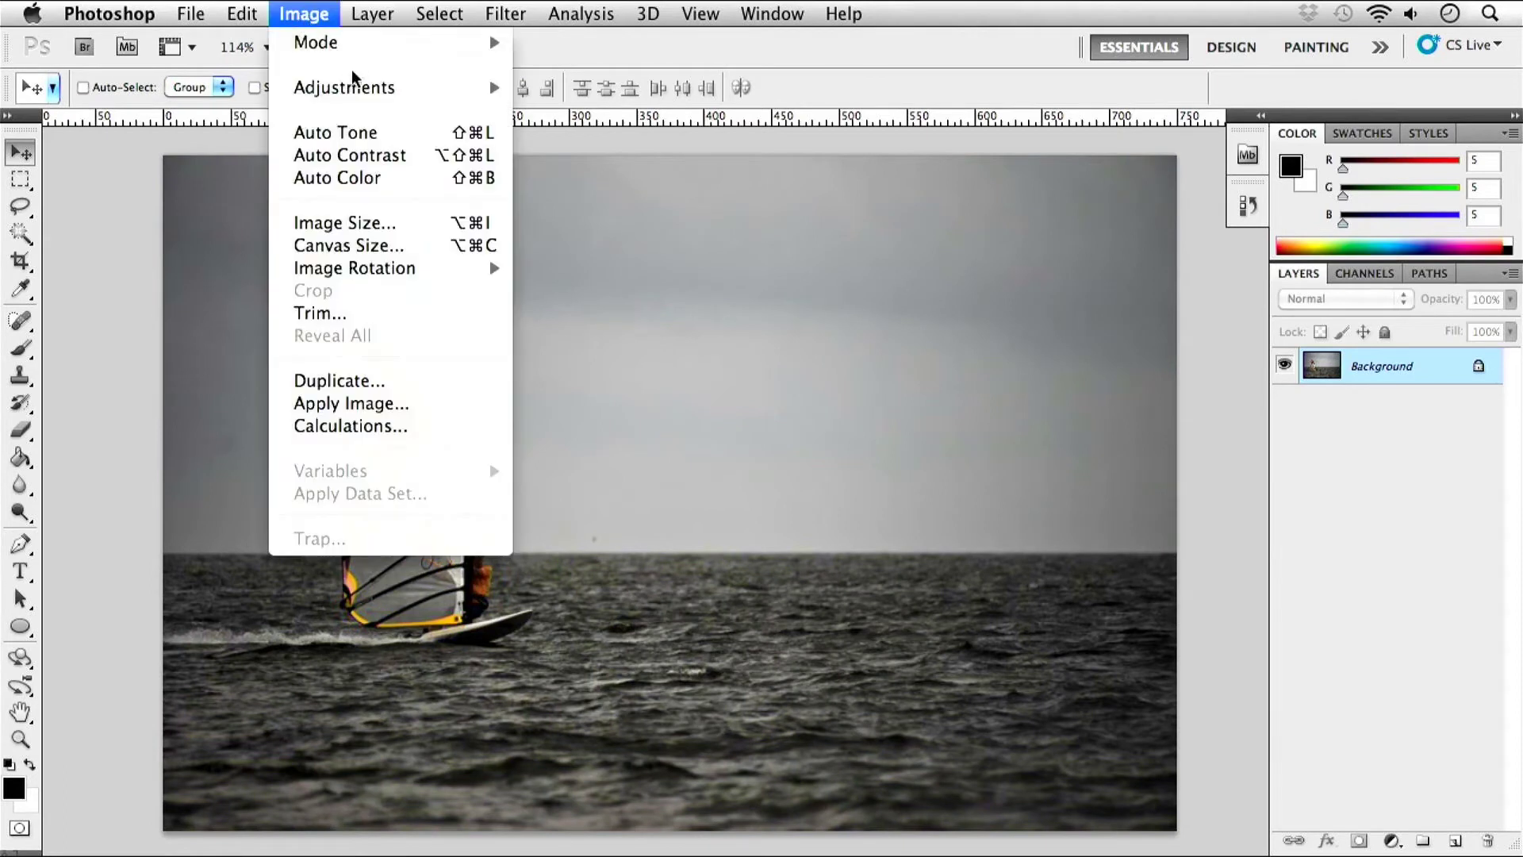
left_click(116, 184)
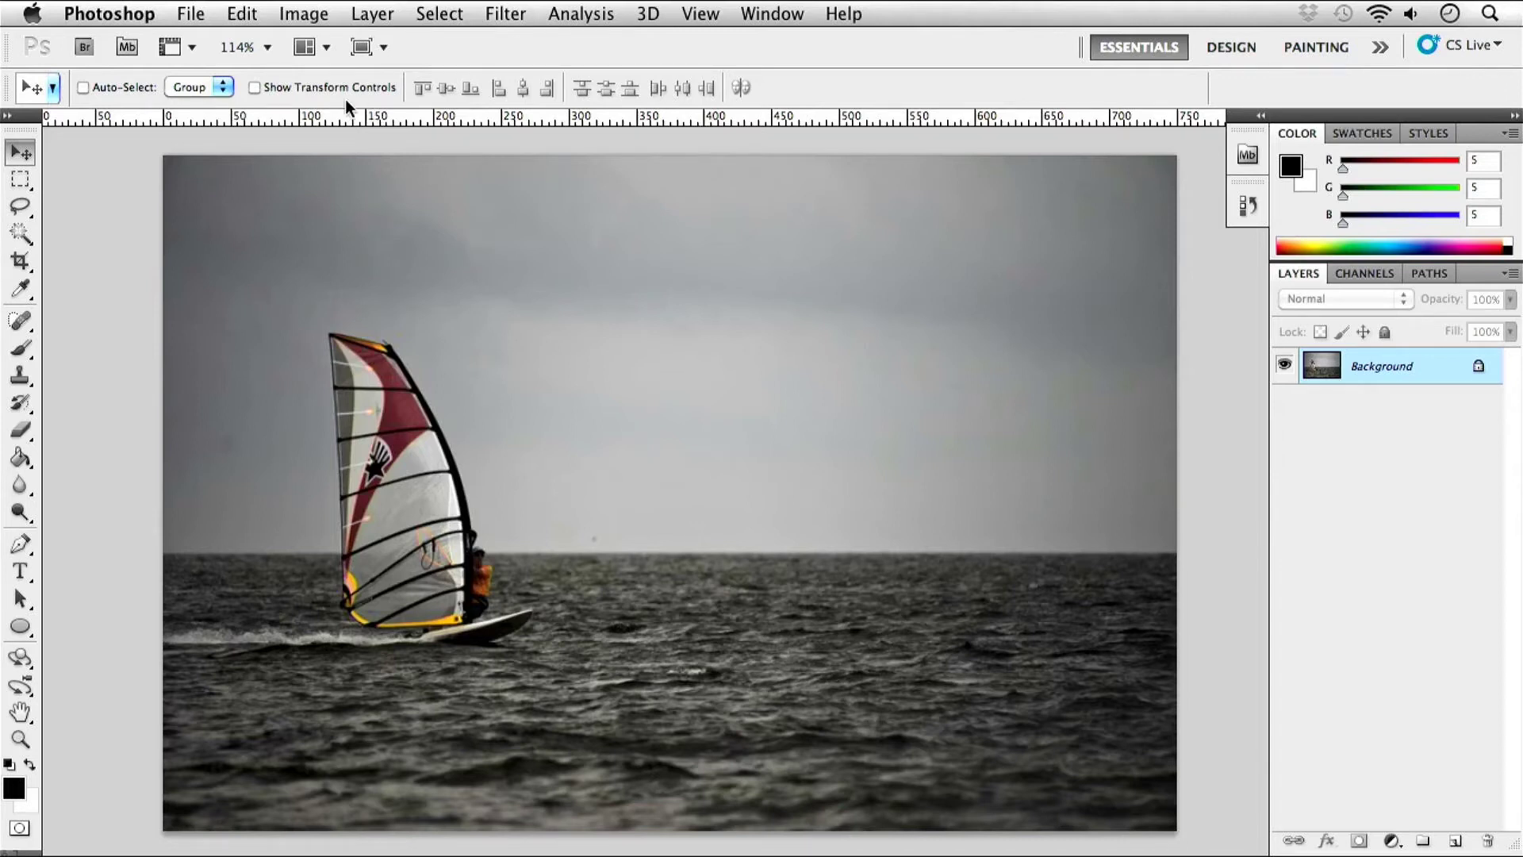
Start a Hue/Saturation adjustment, try the master Saturation at -100 and +100, and return it to 0.
left_click(286, 16)
mouse_move(384, 88)
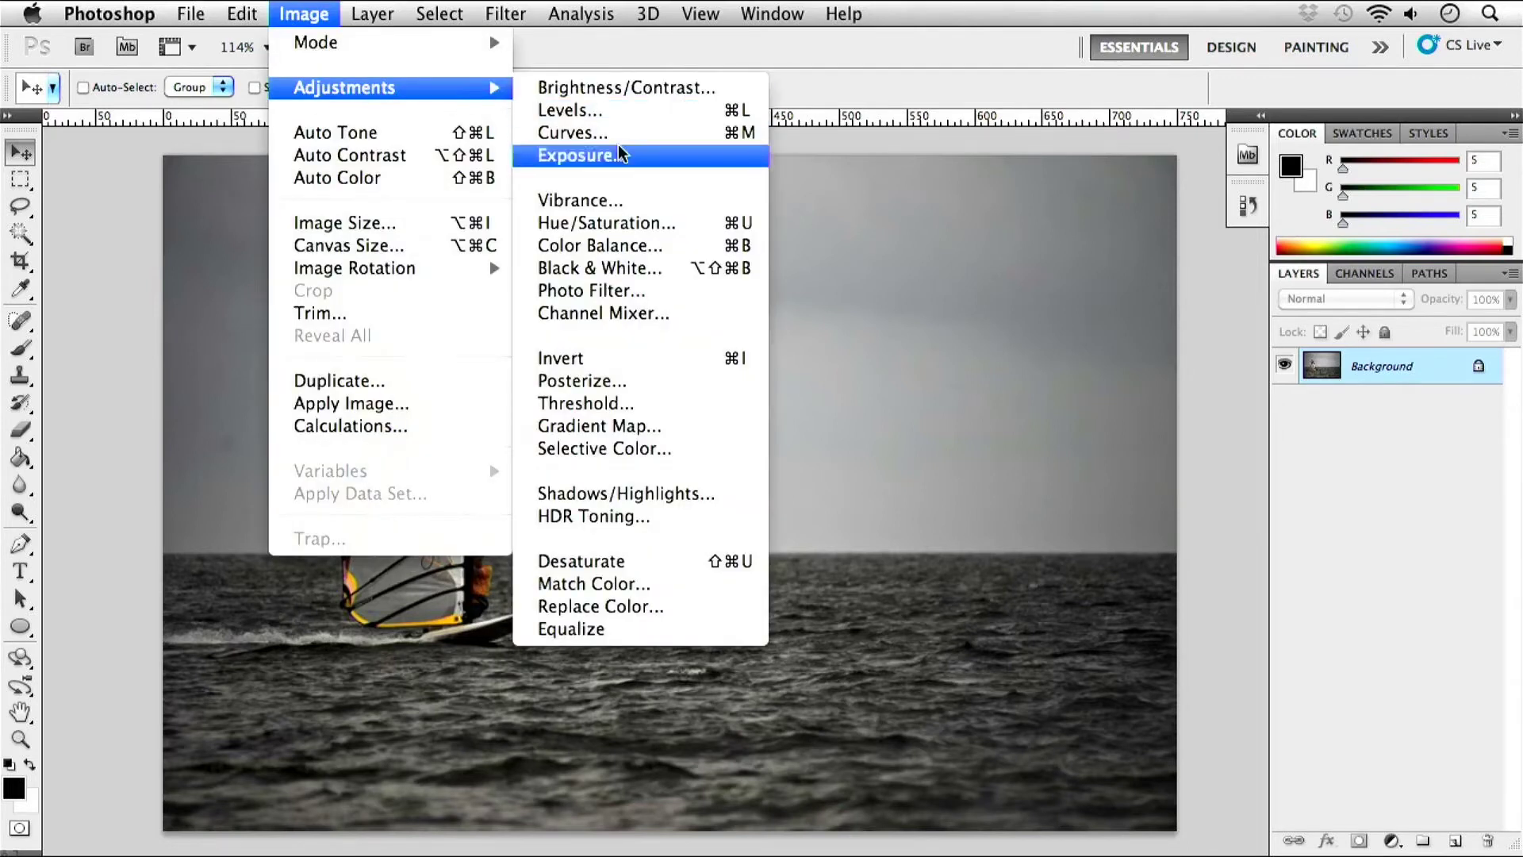
left_click(656, 229)
left_click_drag(693, 189, 1069, 216)
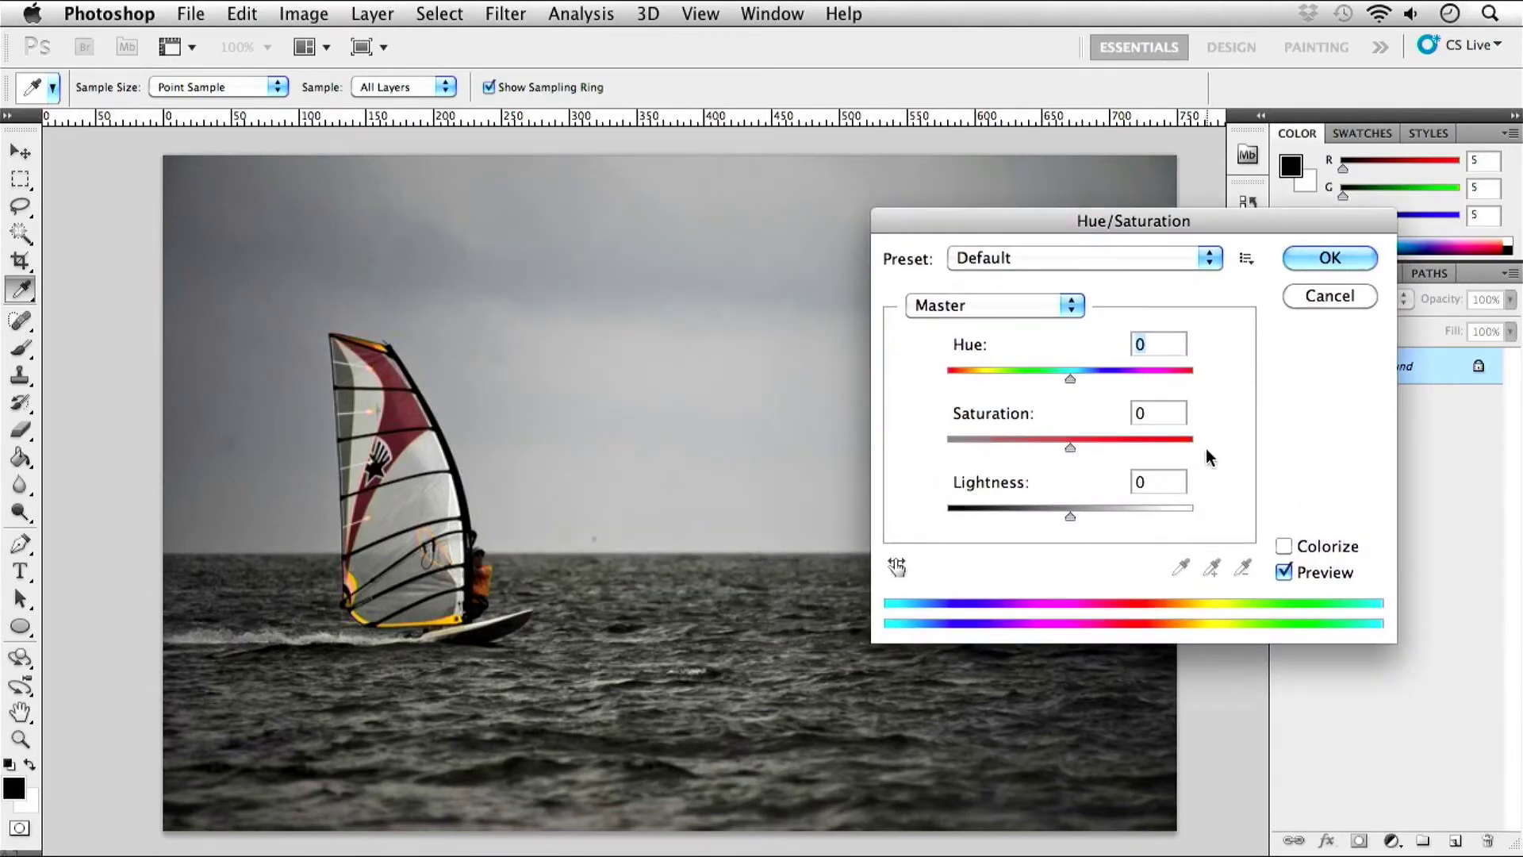
left_click_drag(1077, 450, 886, 441)
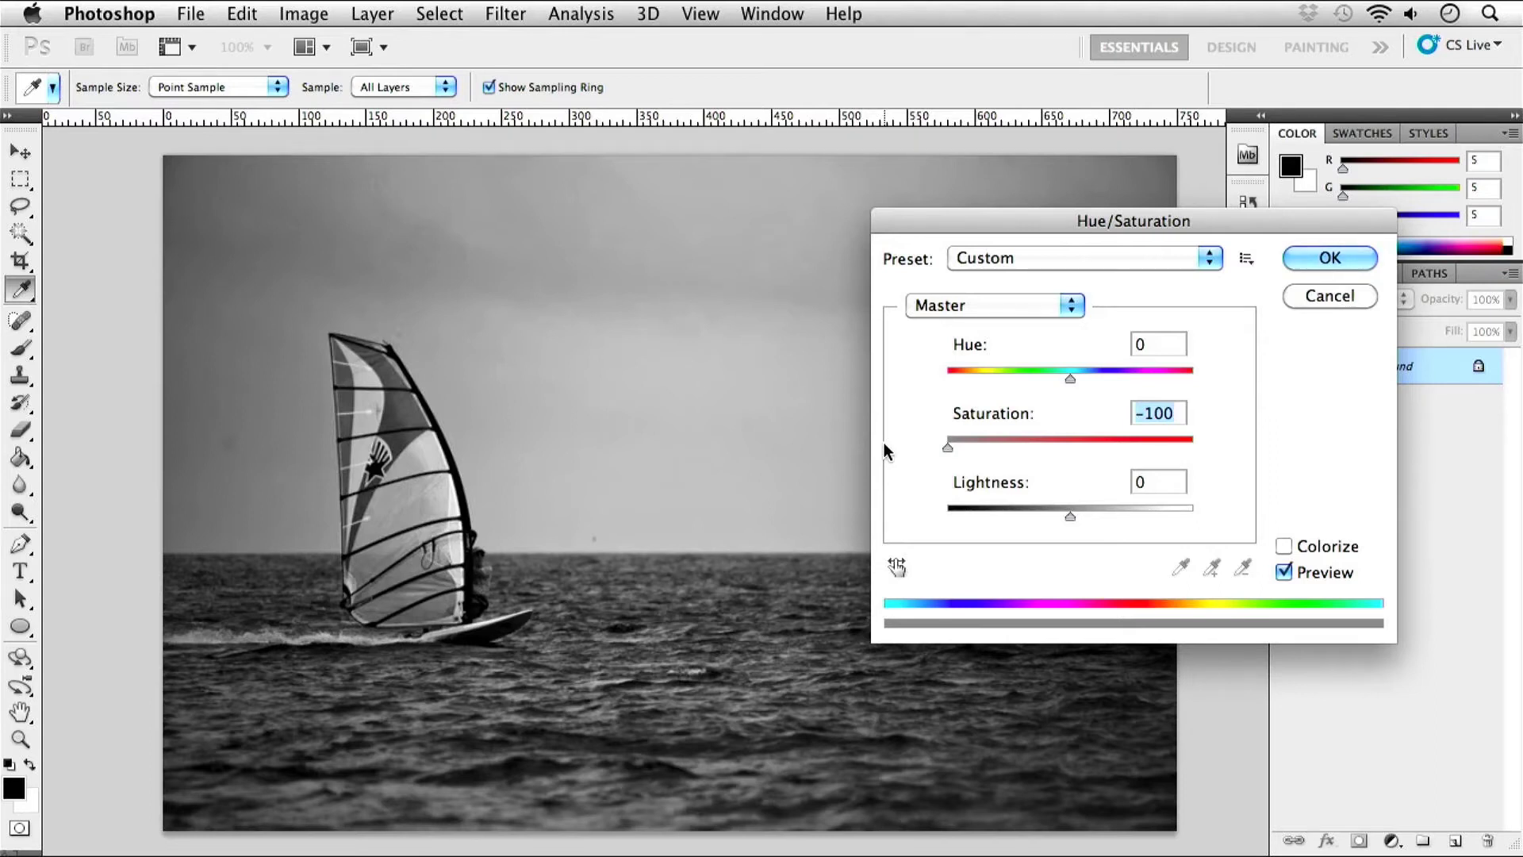
left_click_drag(953, 448, 1206, 454)
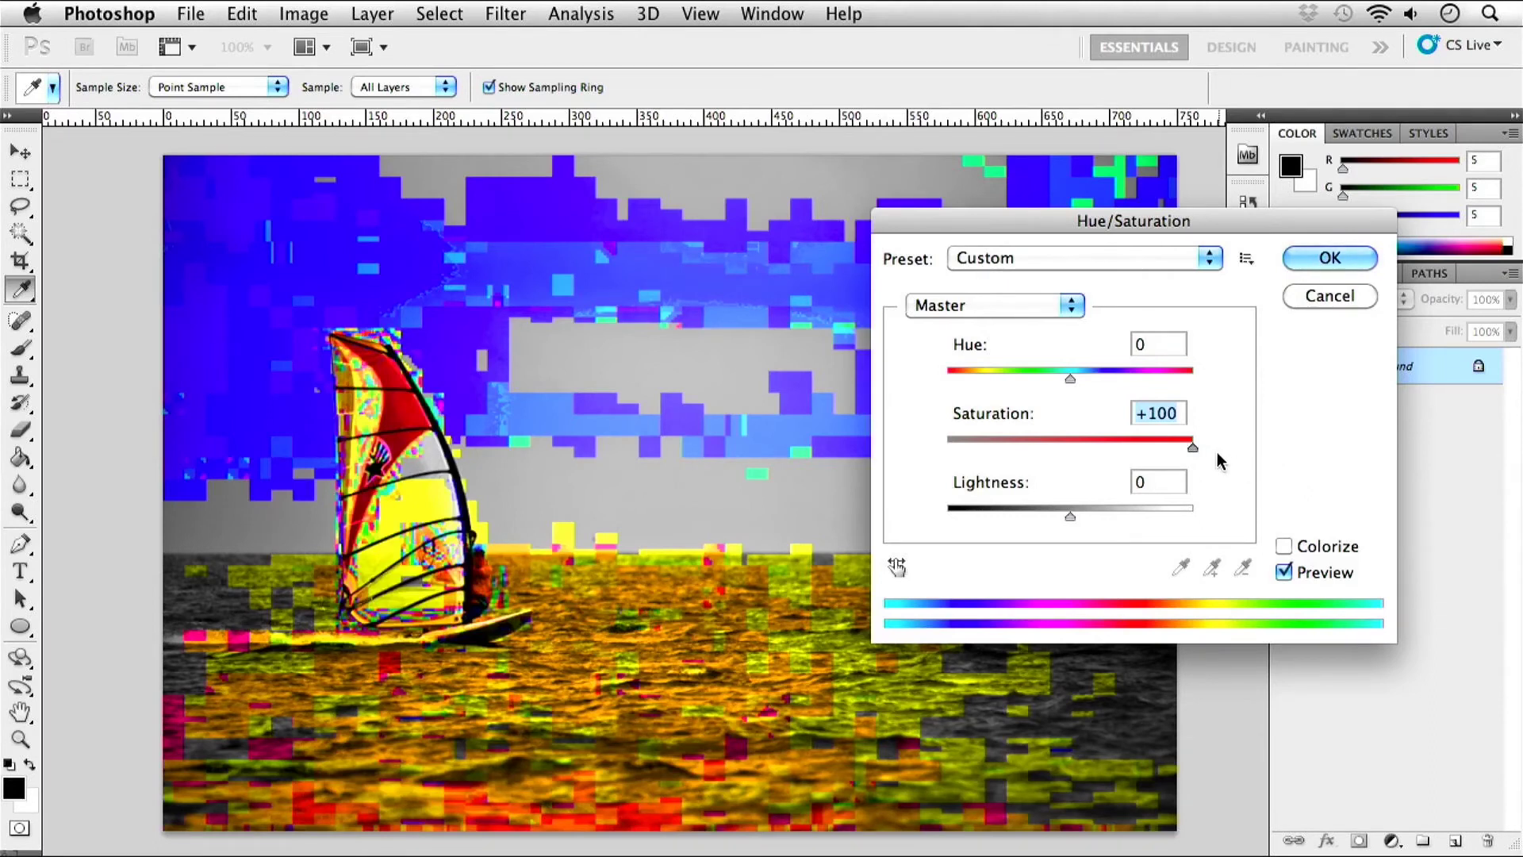
left_click_drag(1193, 449, 1069, 442)
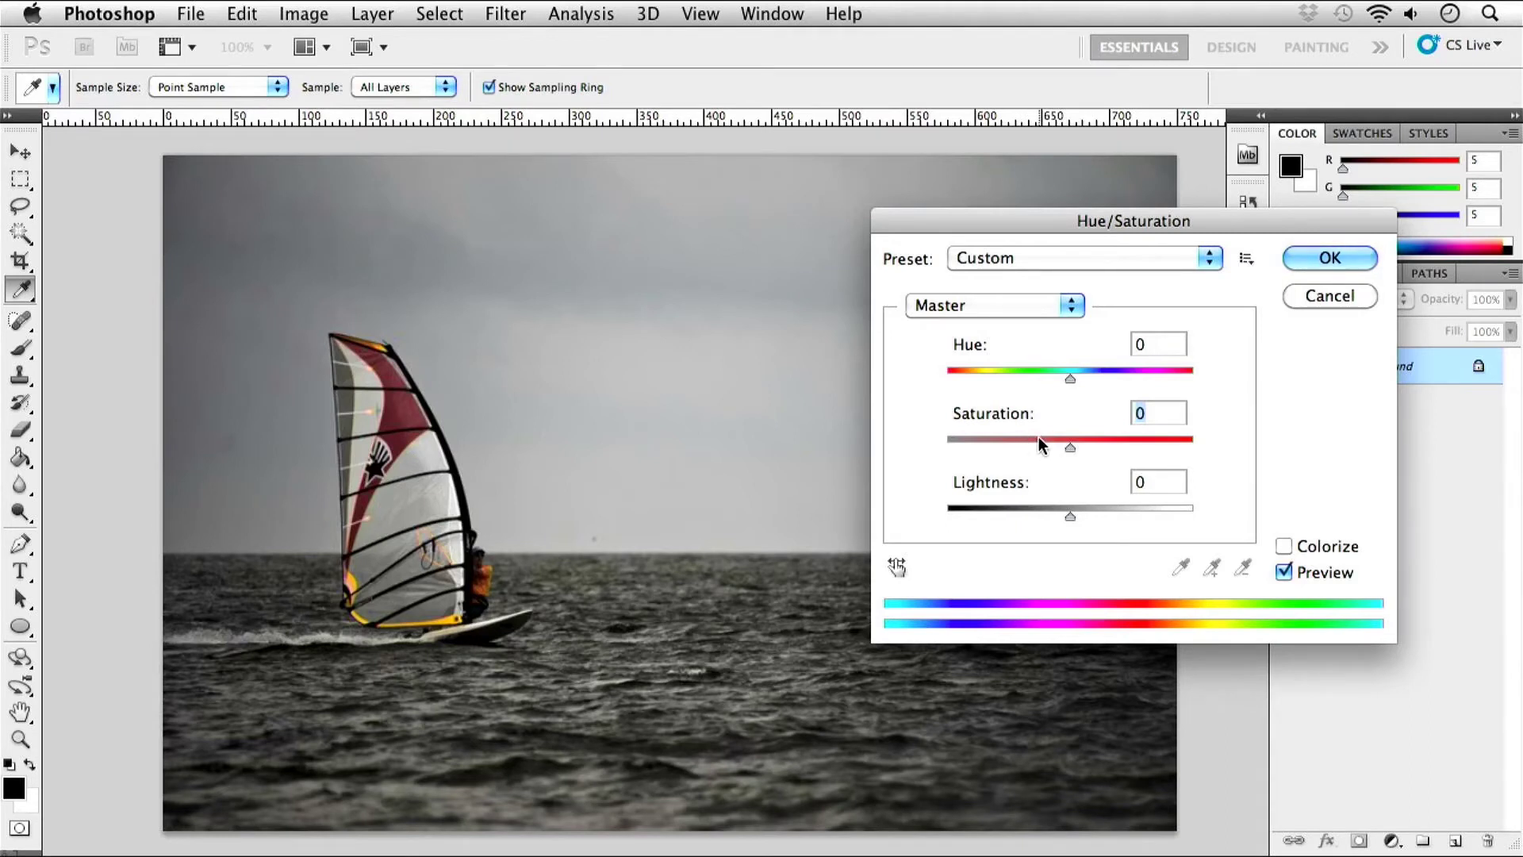
mouse_move(1062, 448)
left_mouse_down()
mouse_move(1122, 448)
mouse_move(1055, 445)
mouse_move(1070, 445)
left_mouse_up()
Try shifting the master Hue to +85, bring it back to +5, and cancel the Hue/Saturation adjustment.
left_click_drag(1069, 382, 1092, 385)
left_click_drag(1100, 378, 1137, 378)
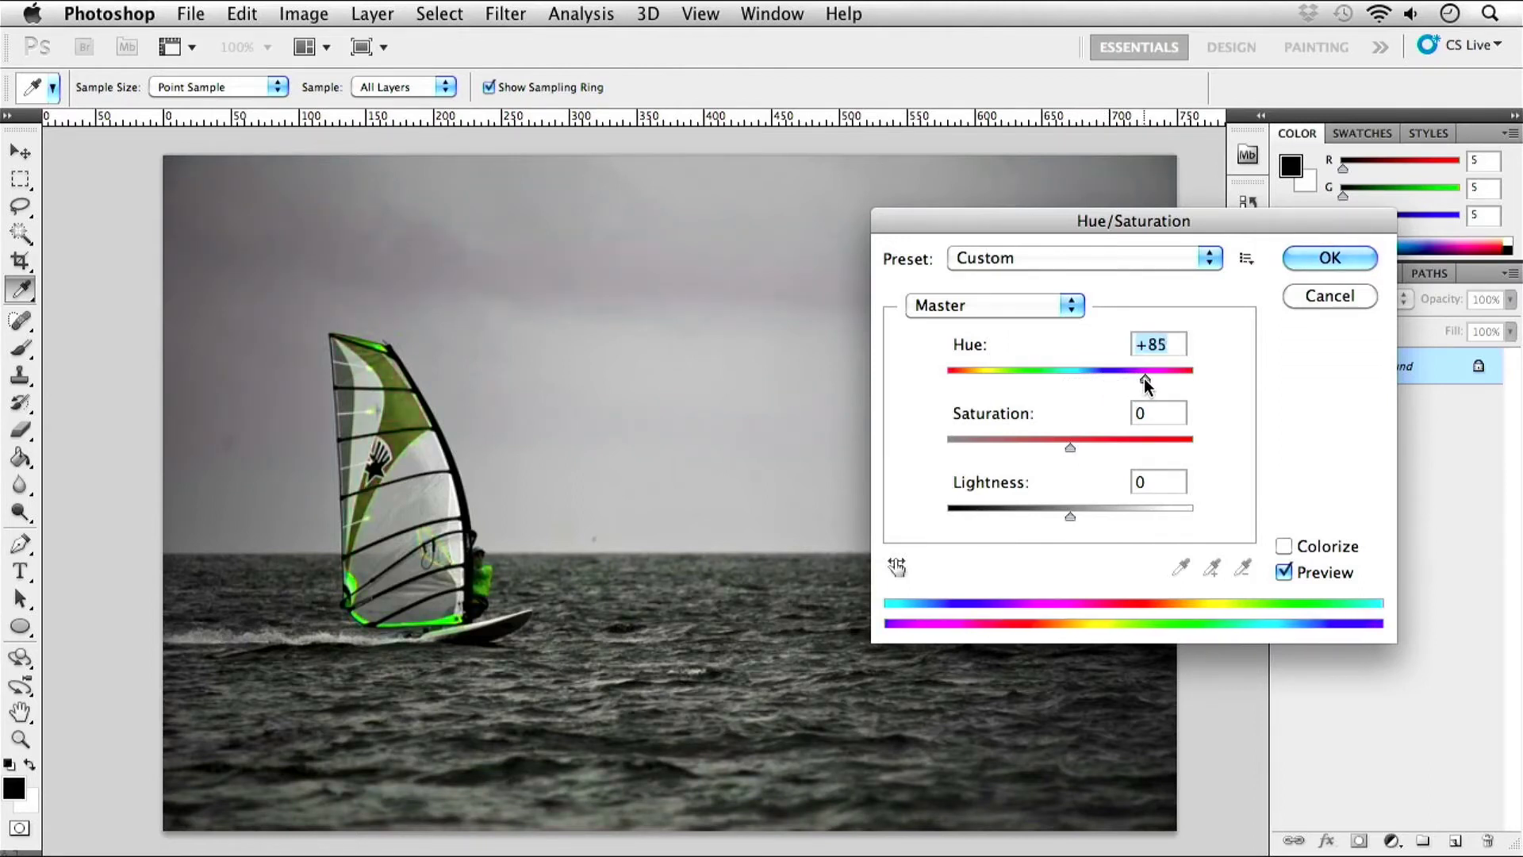
left_click_drag(1172, 379, 1076, 395)
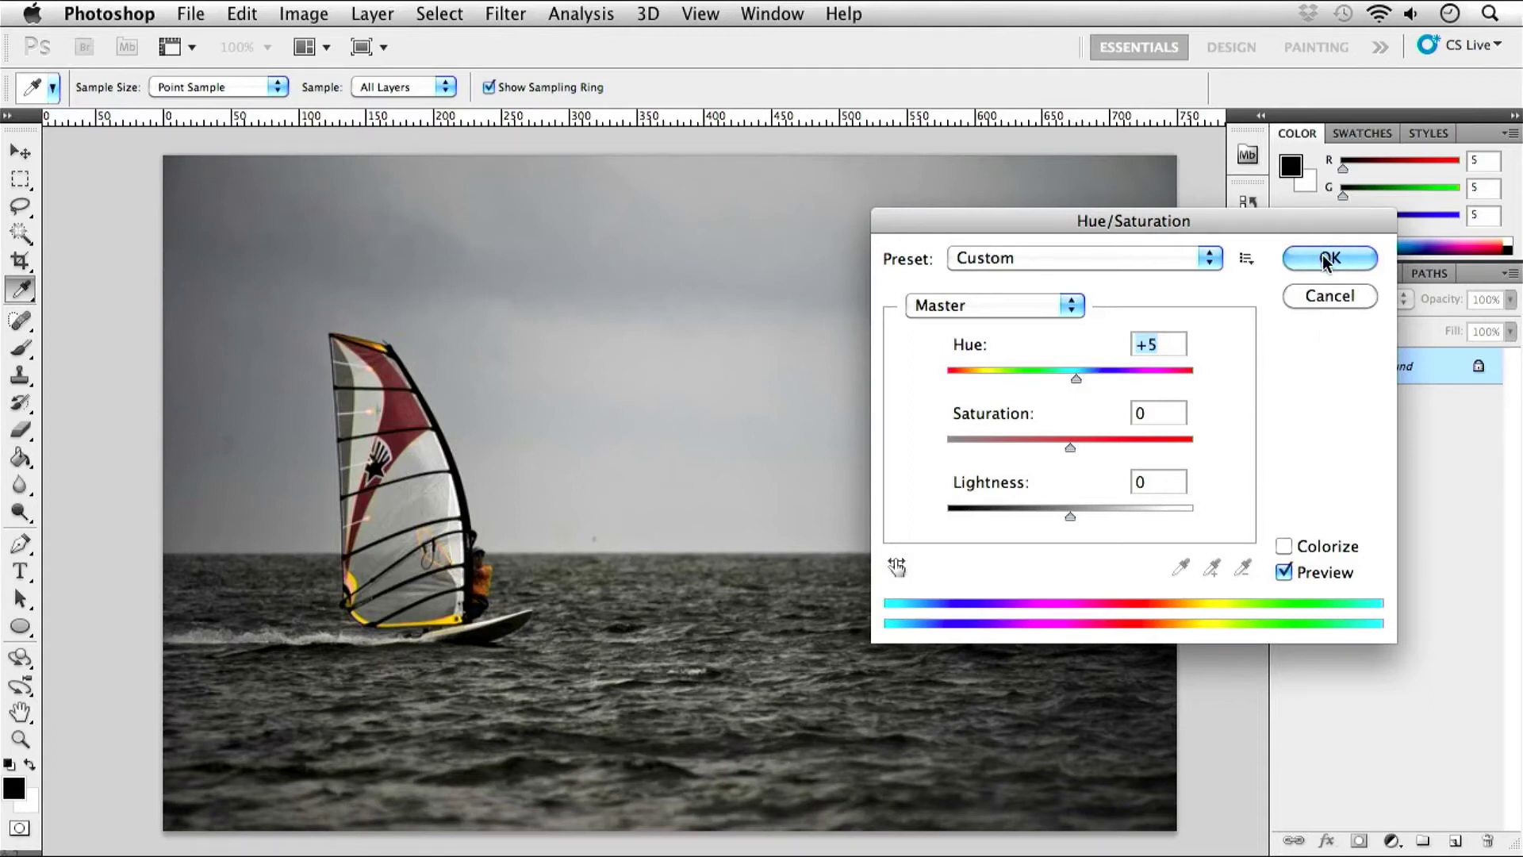
left_click(1329, 295)
Start a Color Balance adjustment, try a Cyan/Red level of -63 in the midtones, and return it to 0.
left_click(293, 13)
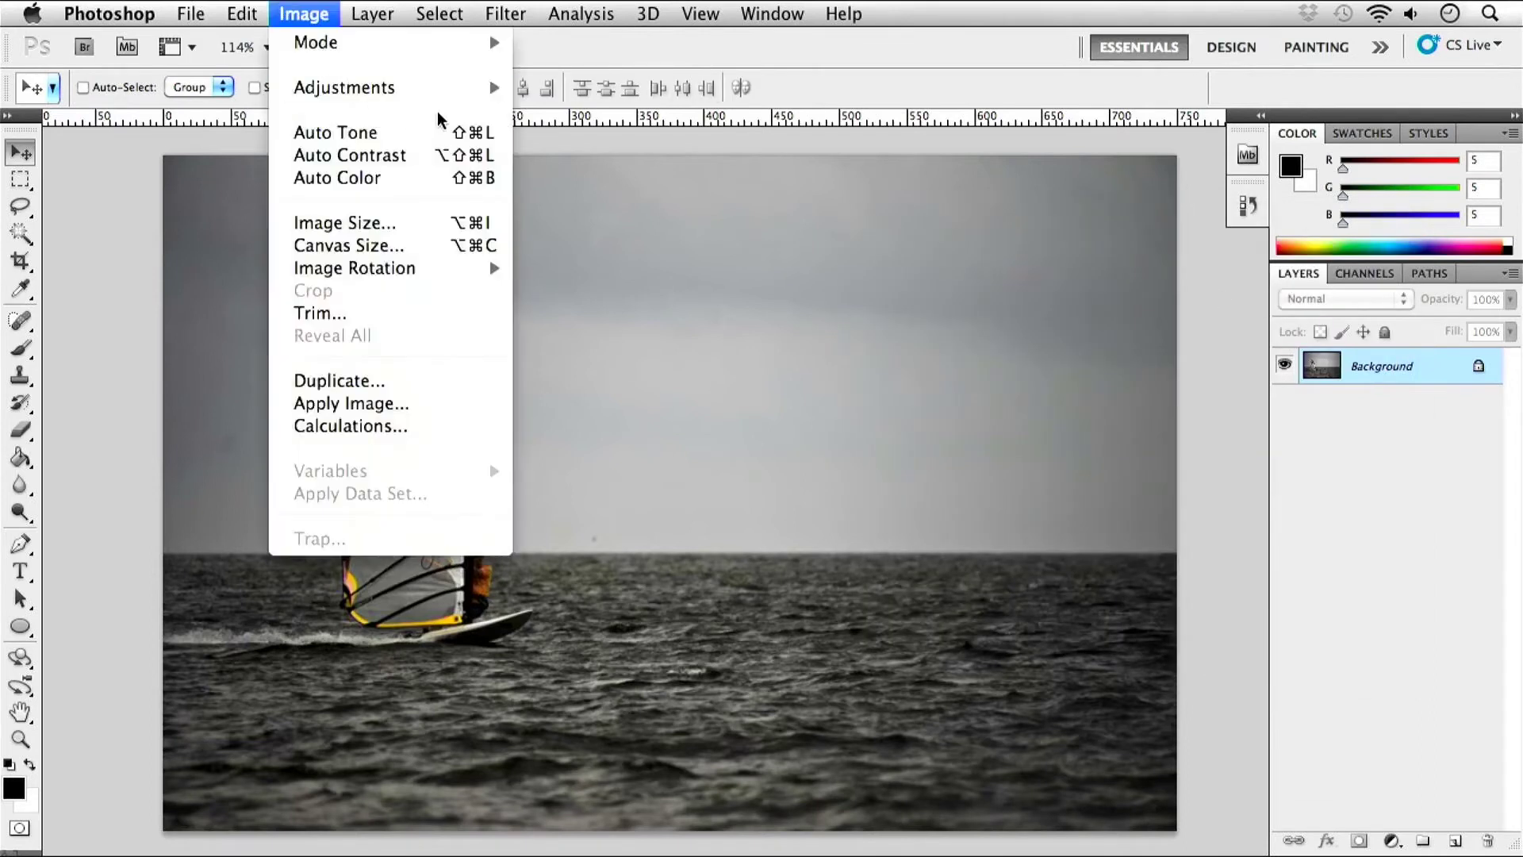
mouse_move(480, 91)
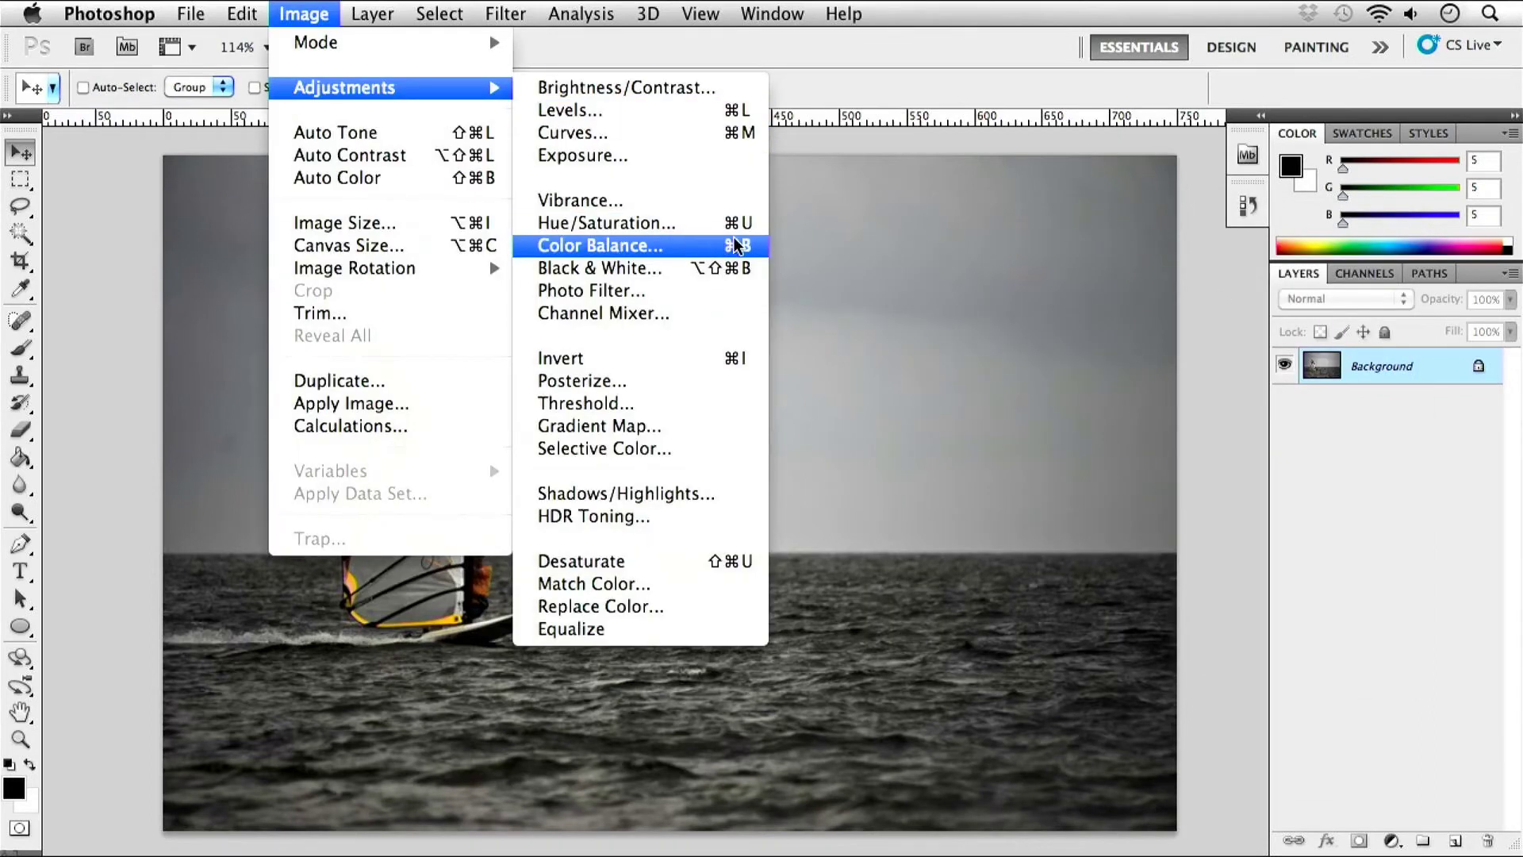
left_click(640, 247)
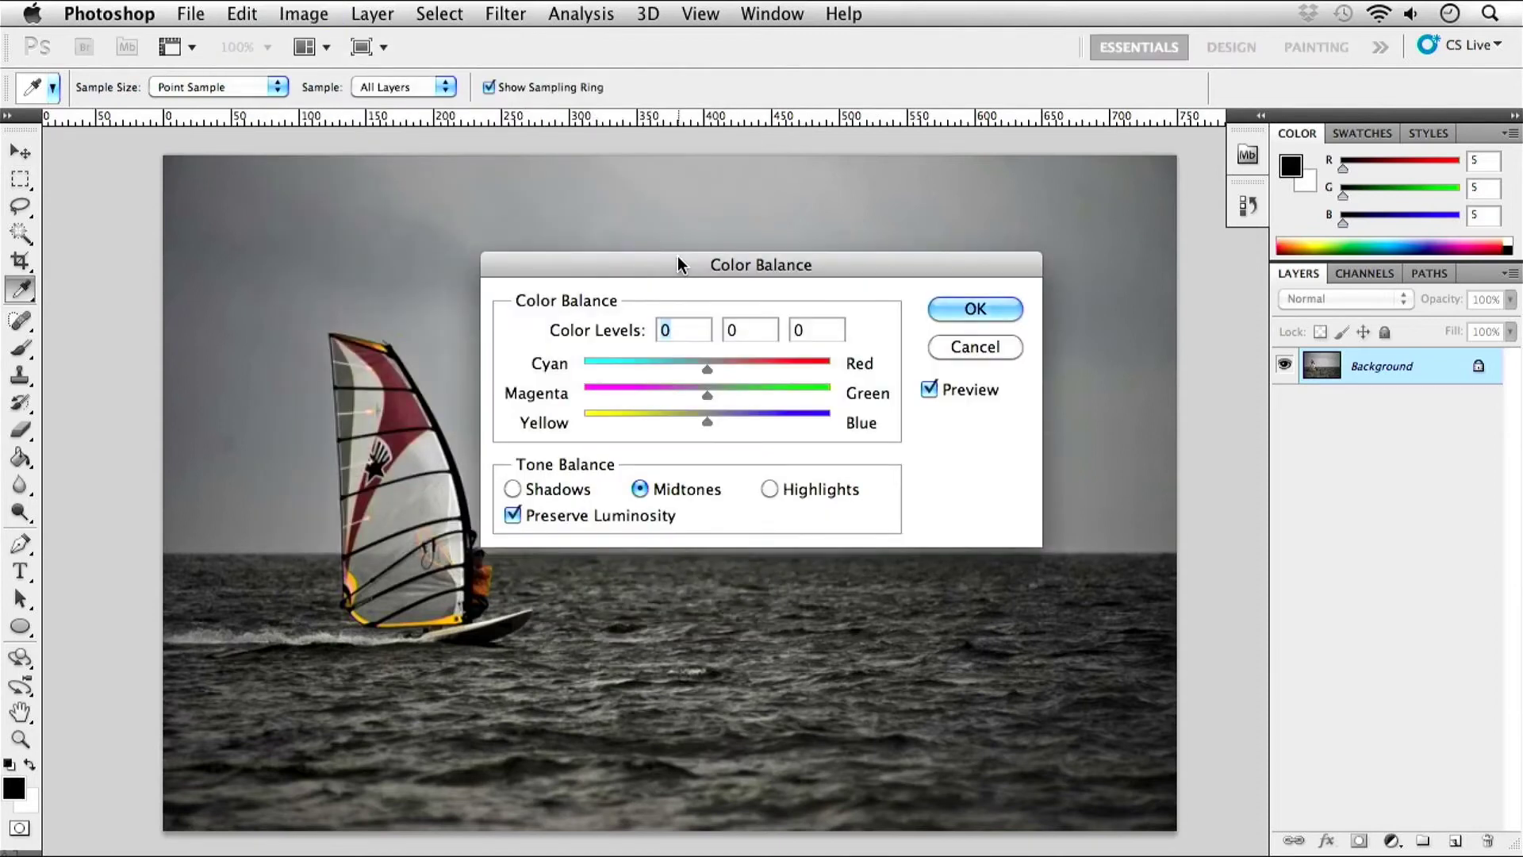
left_click_drag(697, 273, 953, 264)
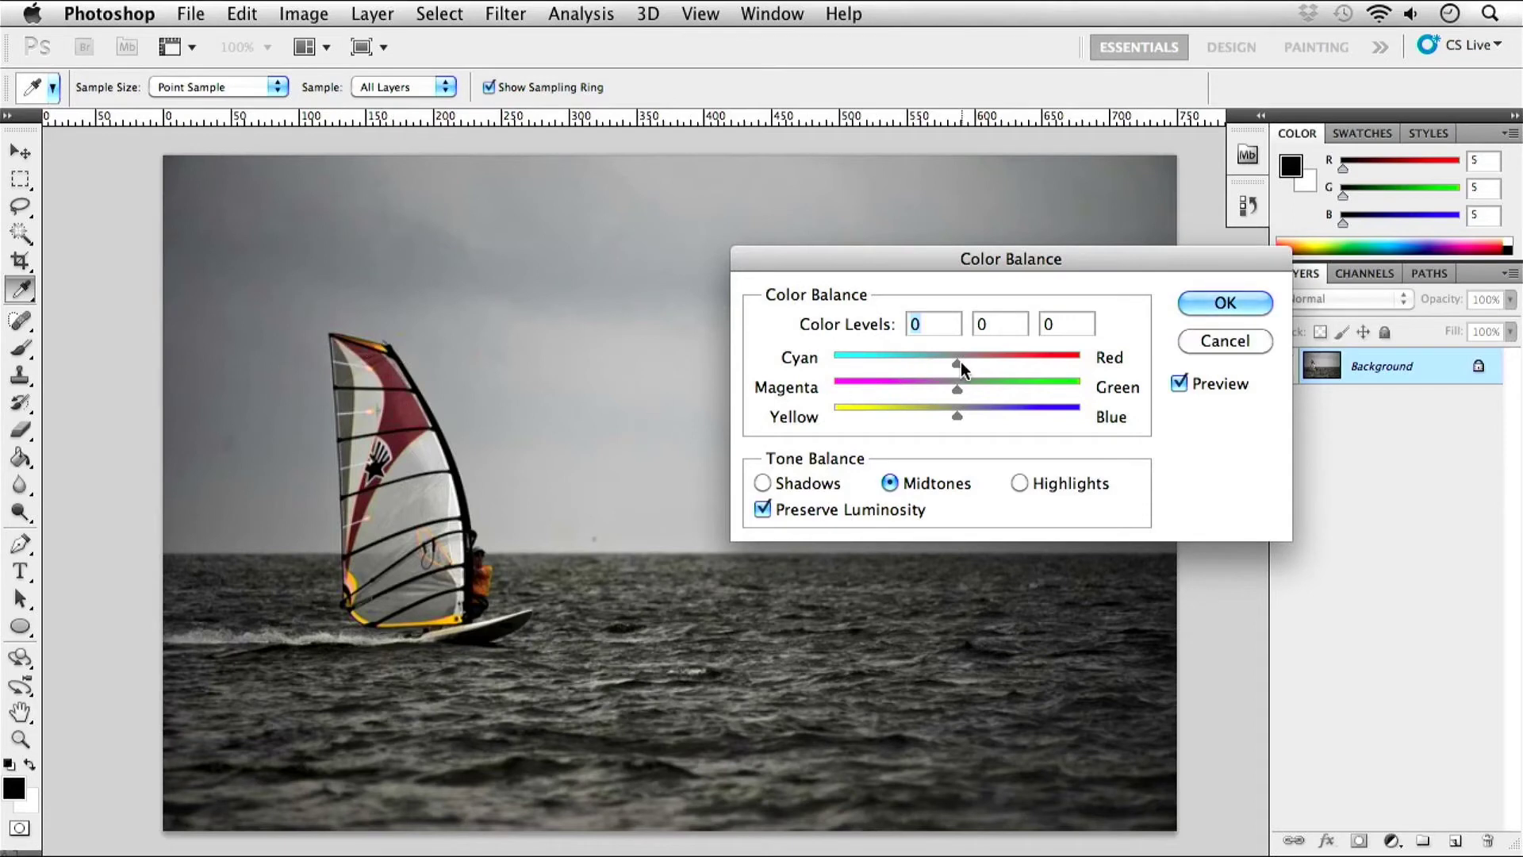
left_click_drag(959, 362, 879, 362)
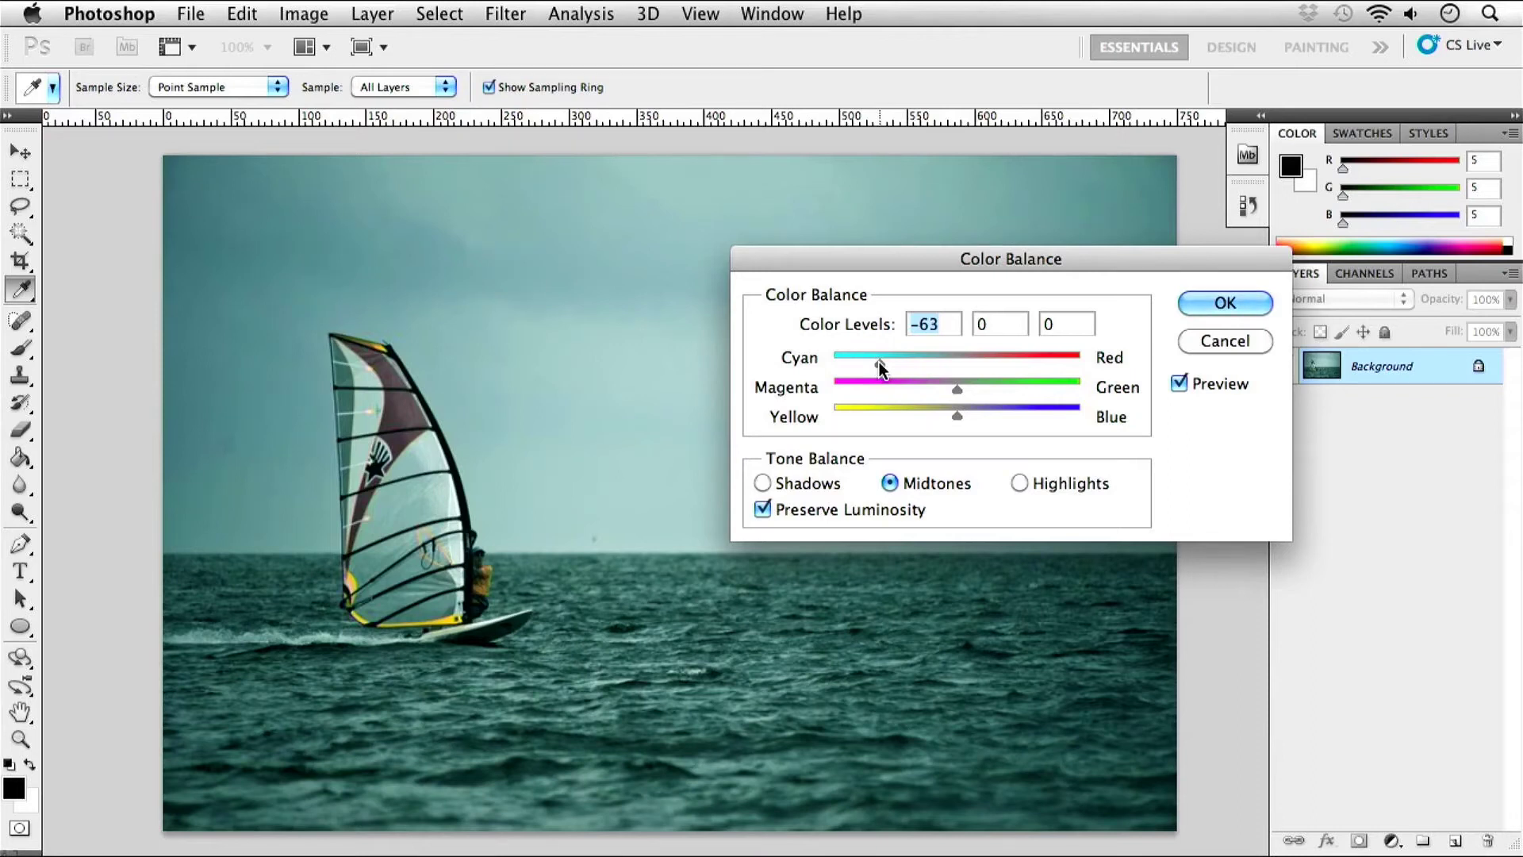
left_click_drag(879, 362, 957, 363)
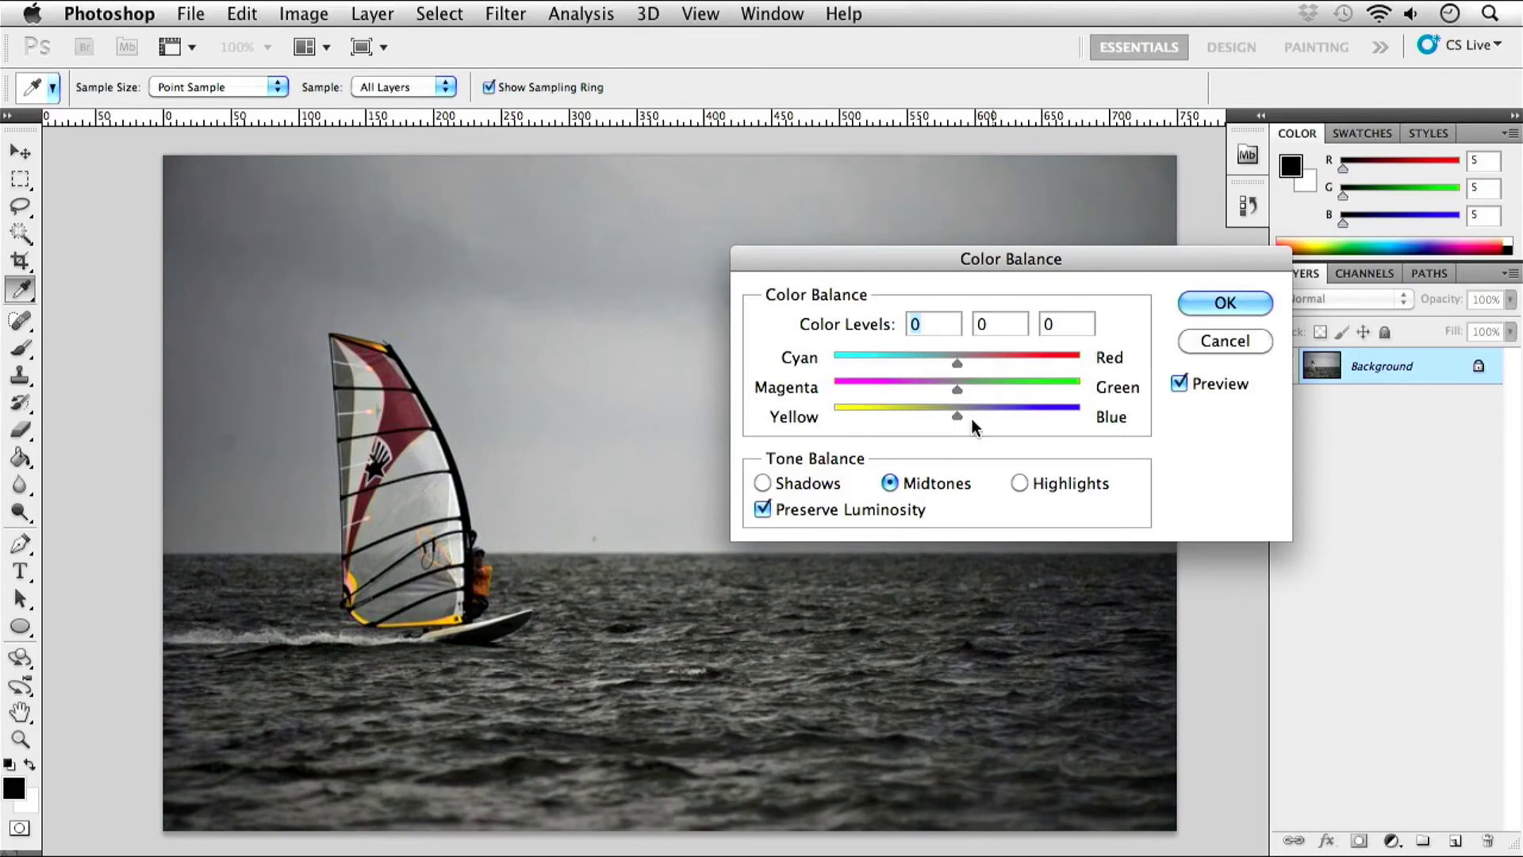
Try Color Balance levels of -1 on all three midtone sliders and a Cyan/Red level of +19 in the shadows.
left_click_drag(957, 365, 957, 424)
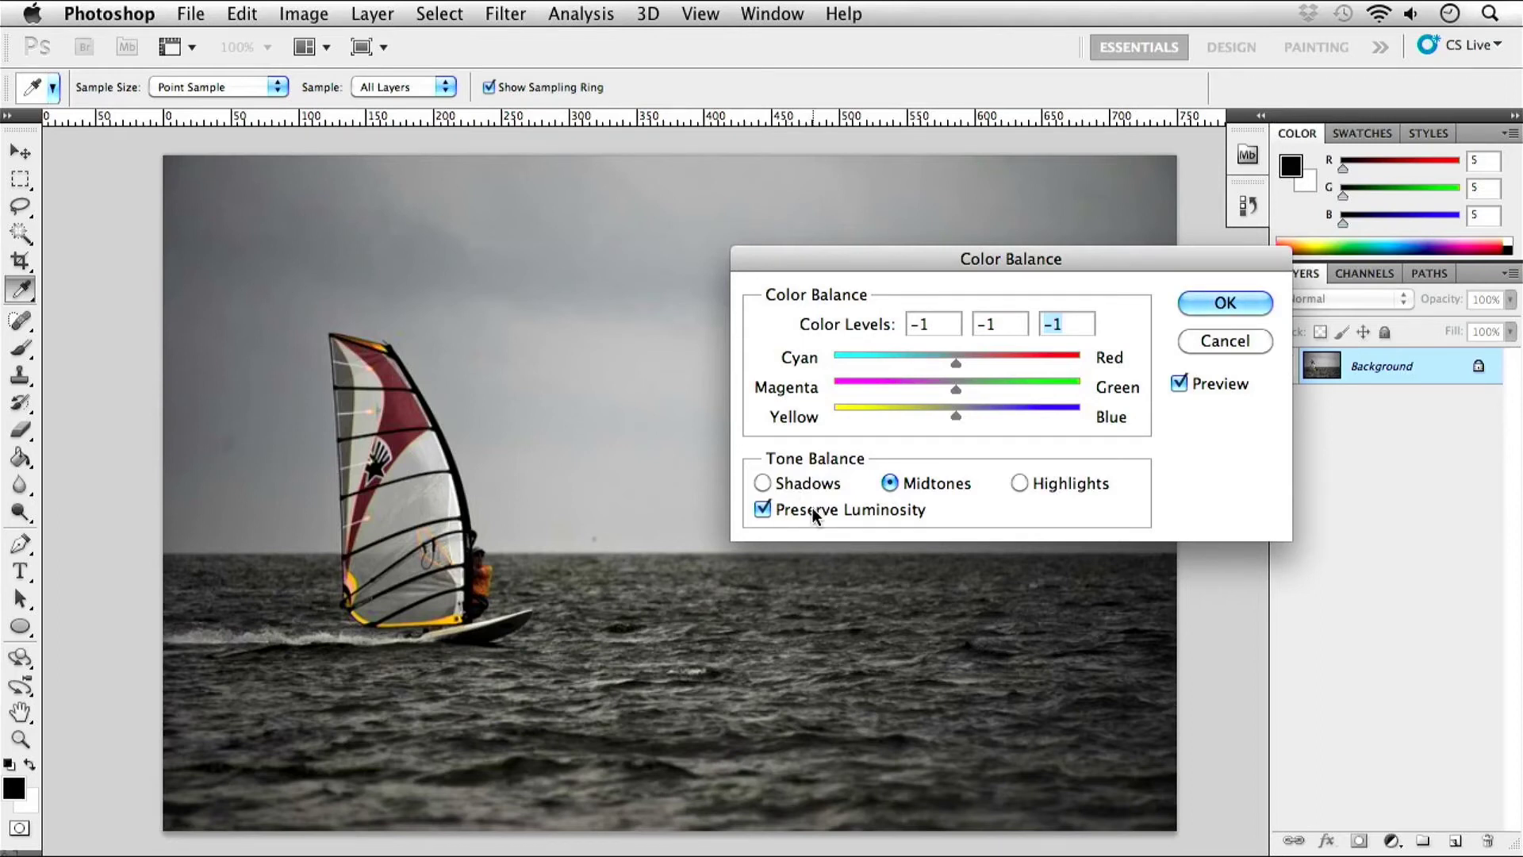
left_click(764, 484)
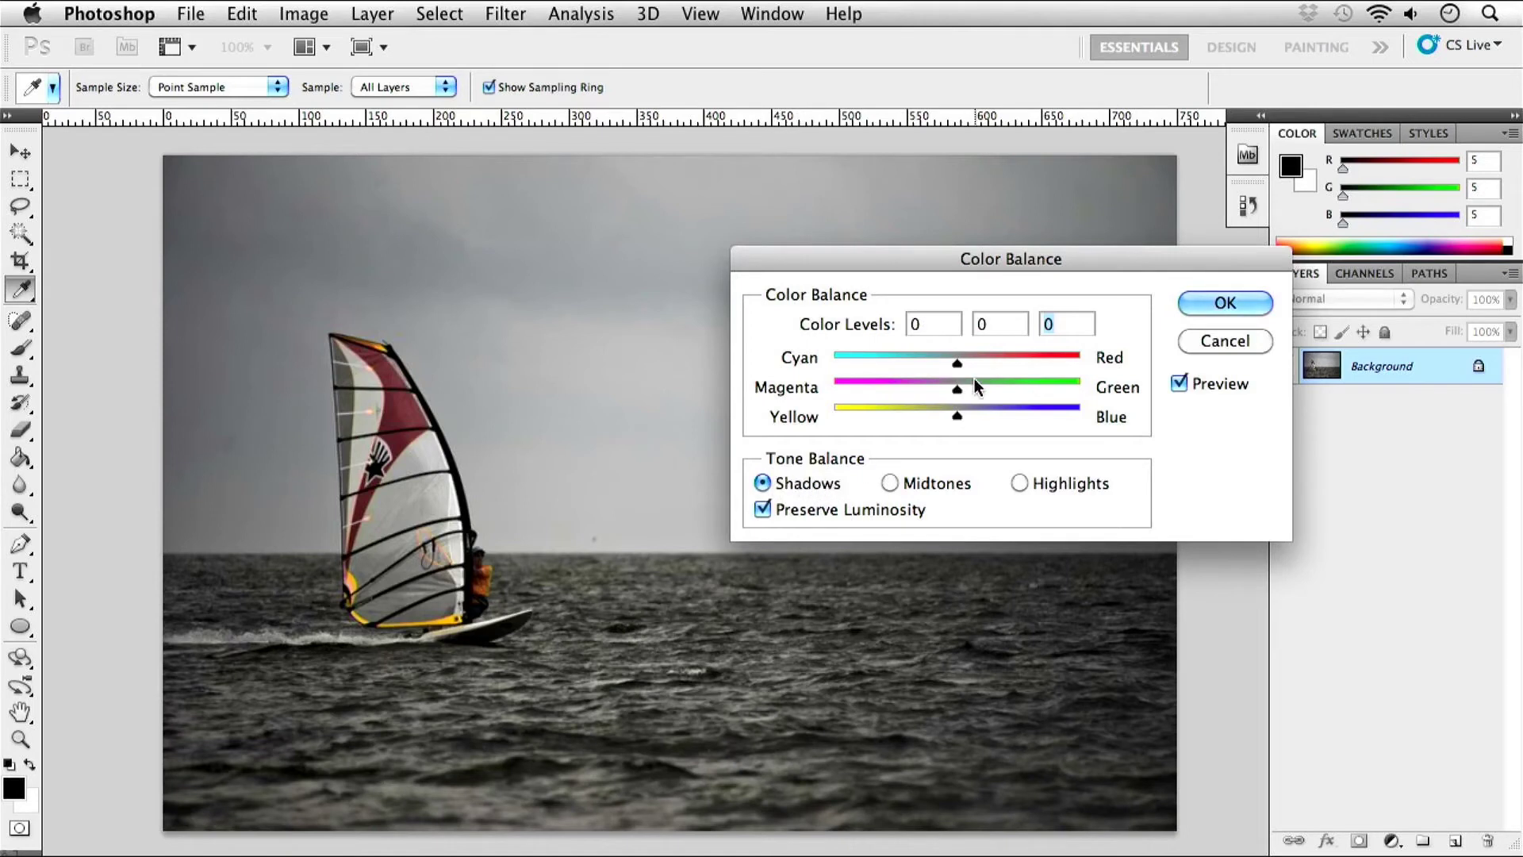
left_click_drag(975, 364, 982, 365)
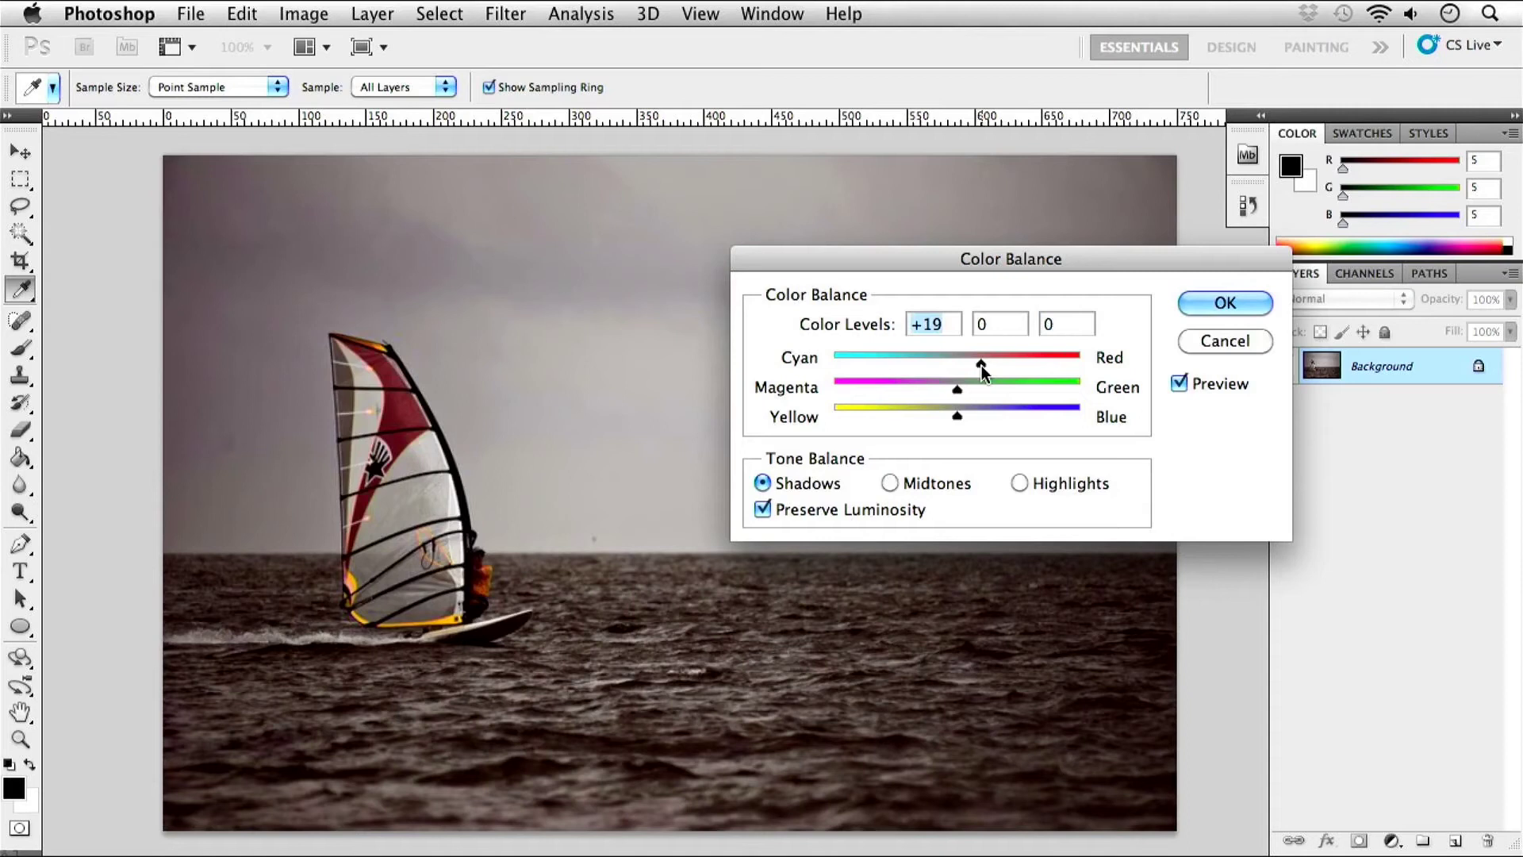
left_click(890, 483)
left_click_drag(956, 365, 939, 365)
left_click_drag(941, 366, 957, 370)
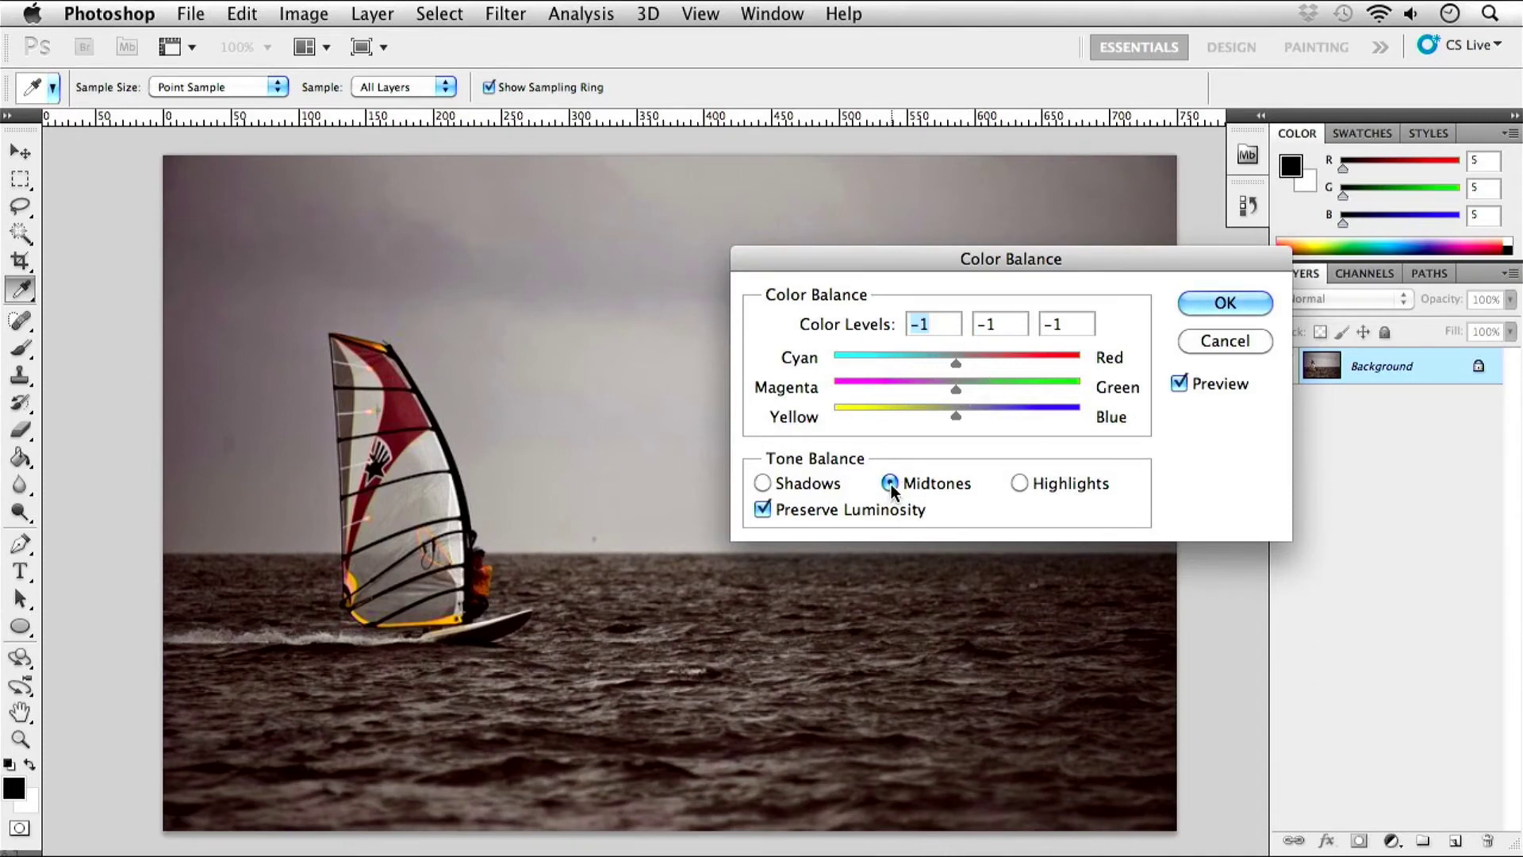
Try Cyan/Red levels of -27 in the shadows and +33 in the midtones, and cancel the Color Balance adjustment.
left_click(763, 484)
left_click_drag(957, 363, 923, 365)
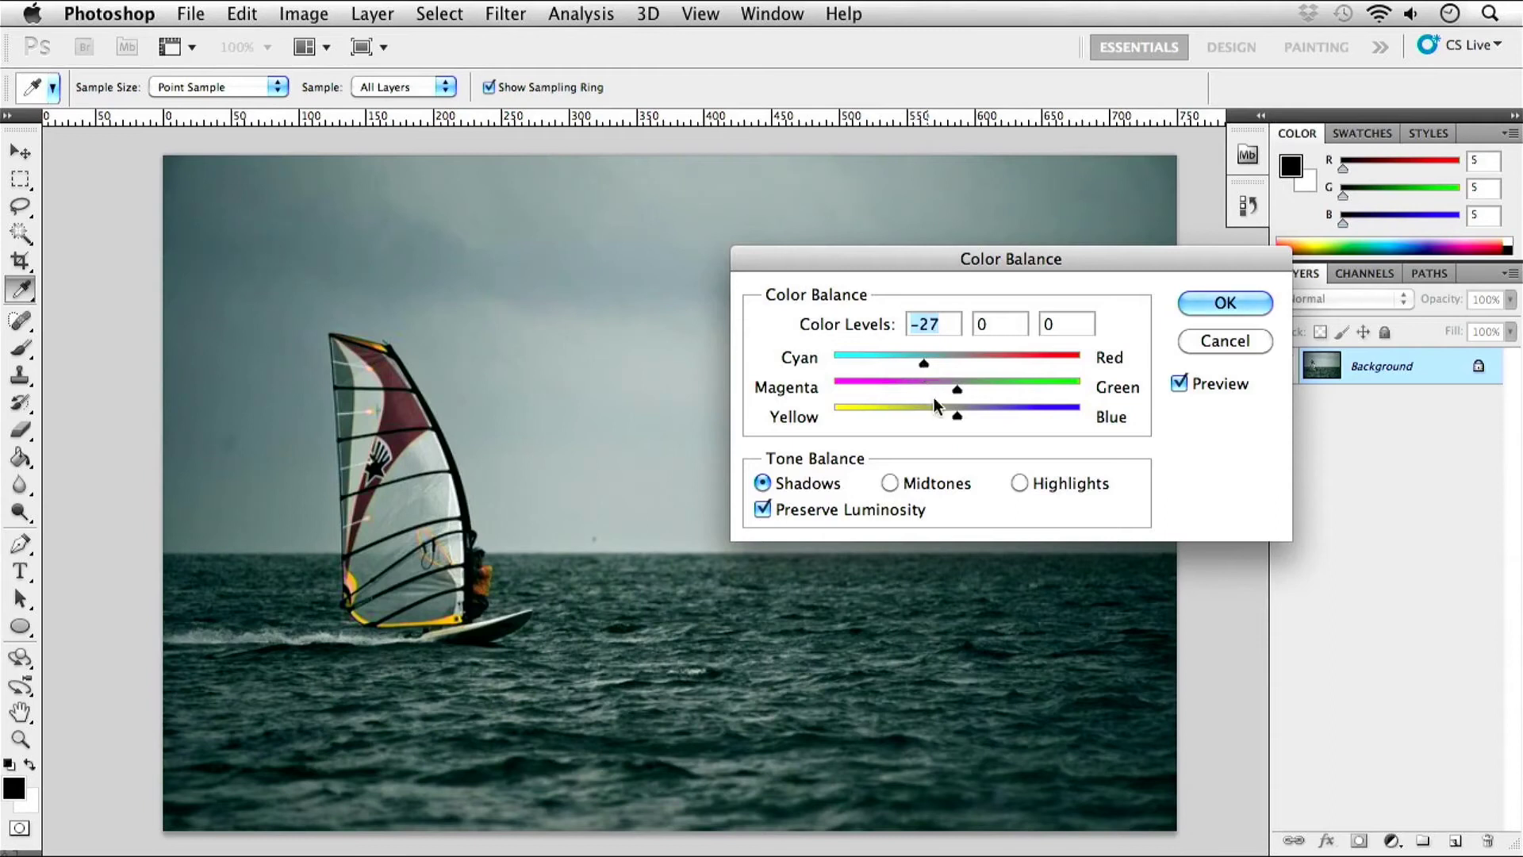
left_click(891, 484)
left_click_drag(989, 364, 997, 369)
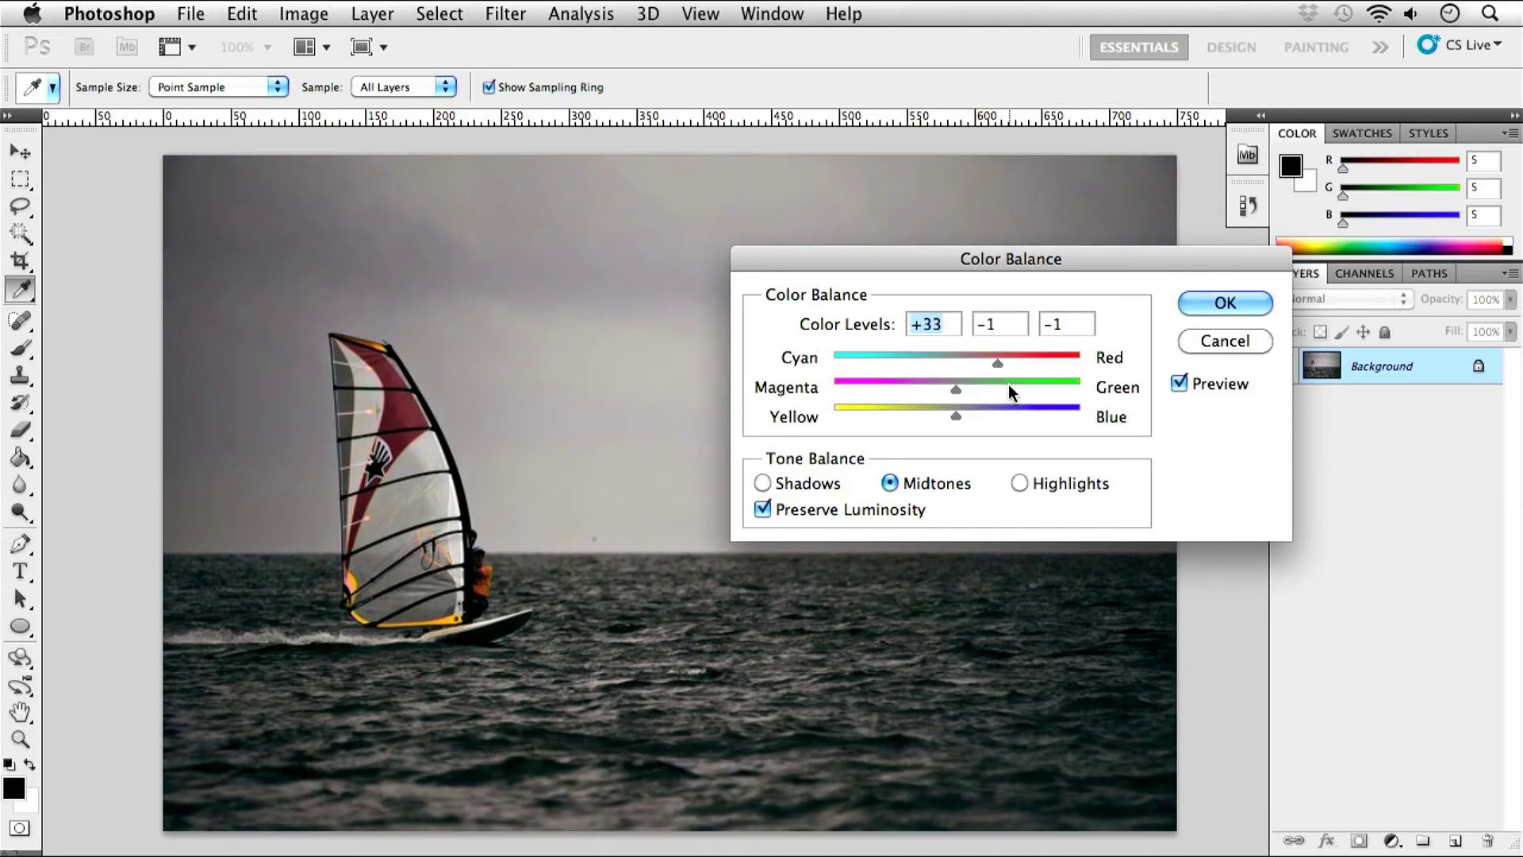
left_click(1225, 341)
key("v")
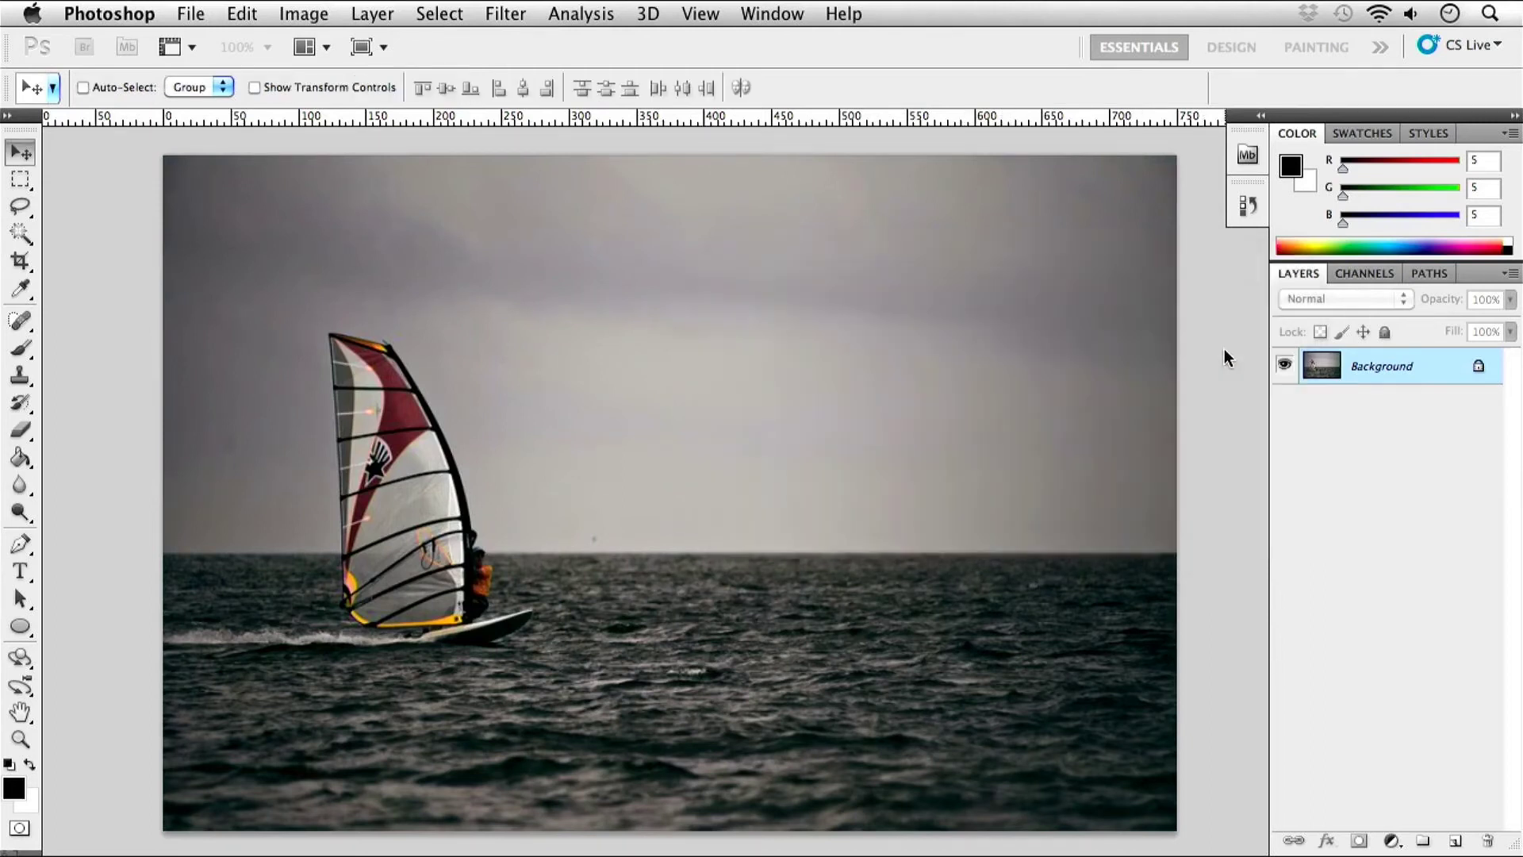
Start a Black & White adjustment with the Default preset and compare the photo with the preview off and on.
left_click(287, 16)
mouse_move(415, 90)
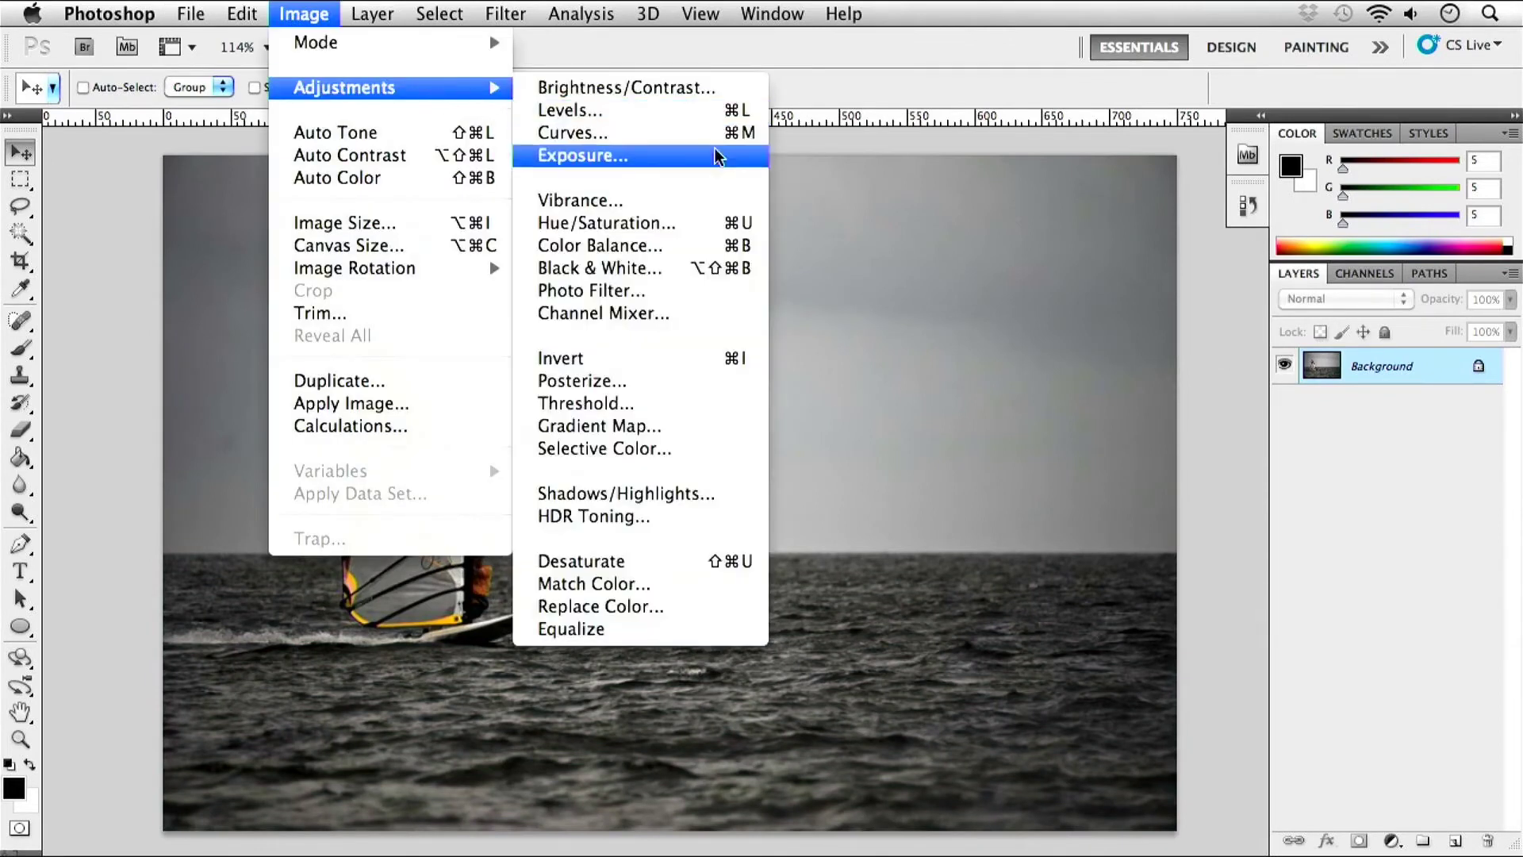
left_click(701, 271)
left_click_drag(721, 130, 1151, 169)
left_click(1316, 325)
left_click(1316, 326)
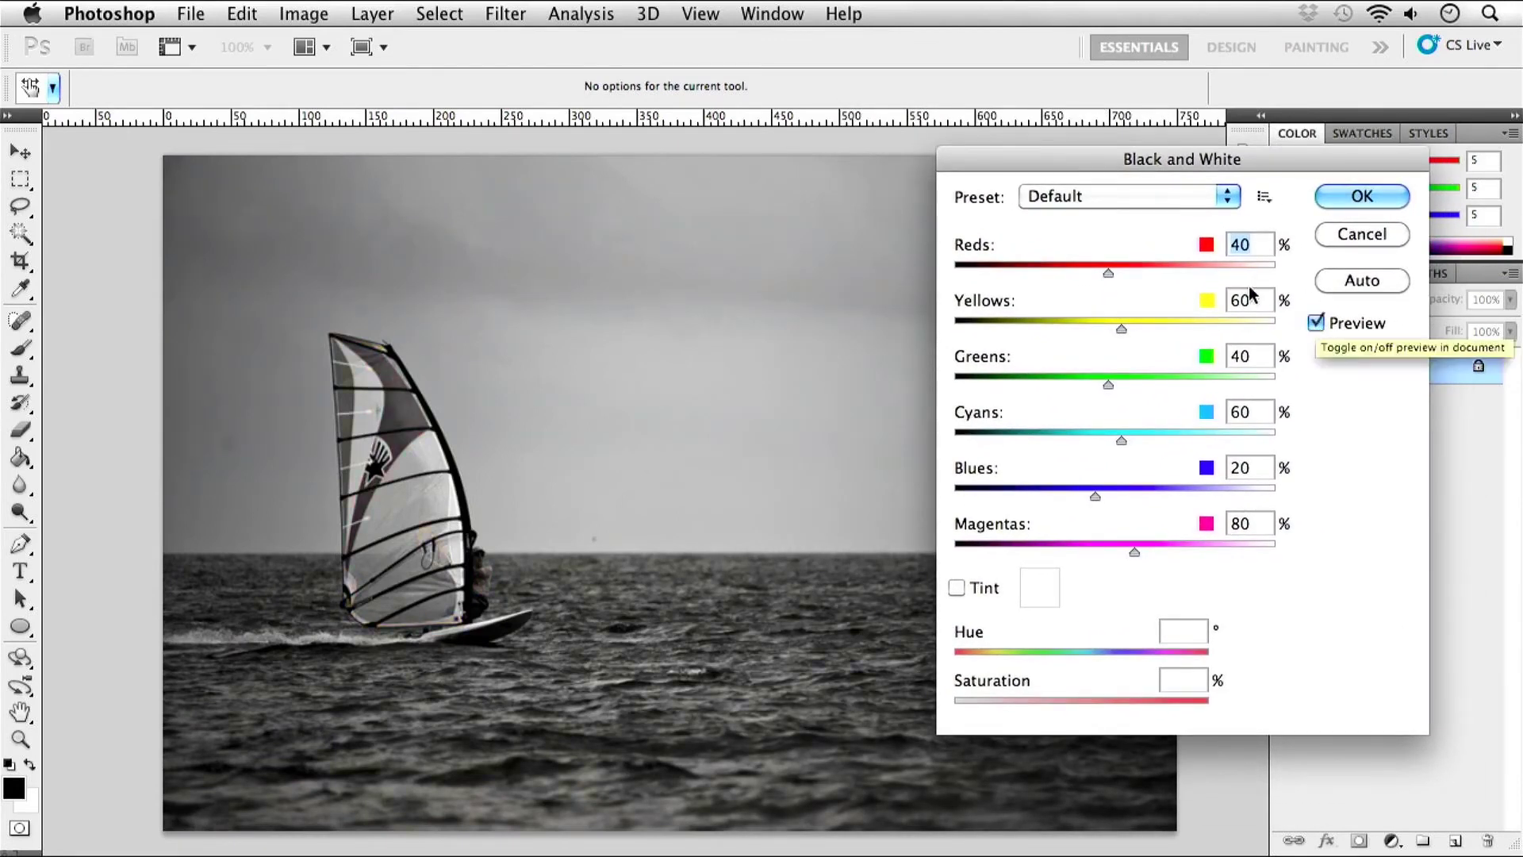
left_click_drag(1088, 169, 1108, 213)
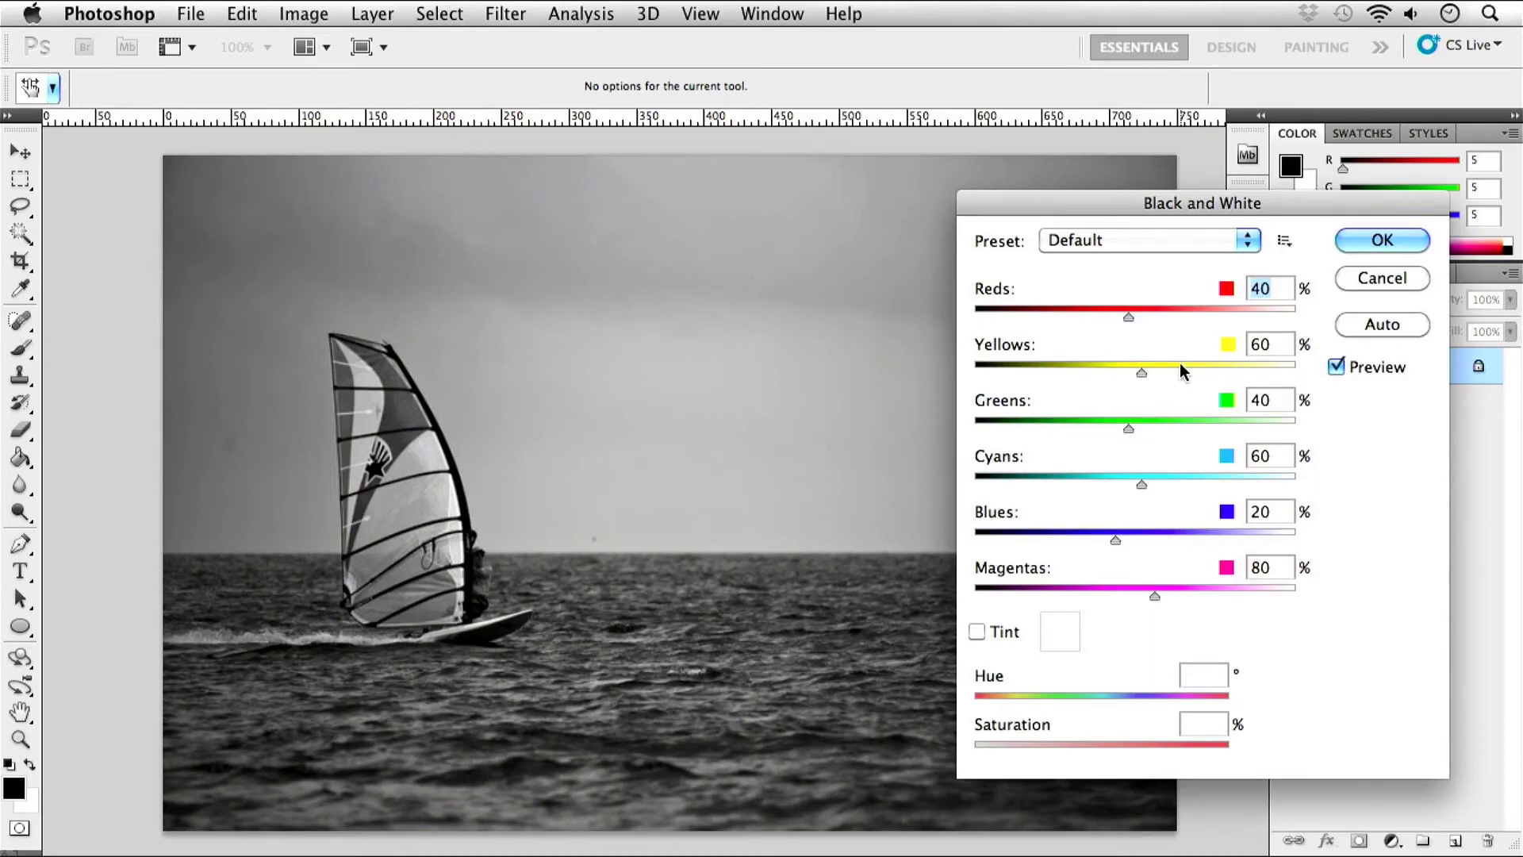
Try the Black & White Reds value at 58%, 263% and 300%, and lower it to 16%.
mouse_move(1131, 317)
left_mouse_down()
mouse_move(1215, 316)
mouse_move(1139, 317)
left_mouse_up()
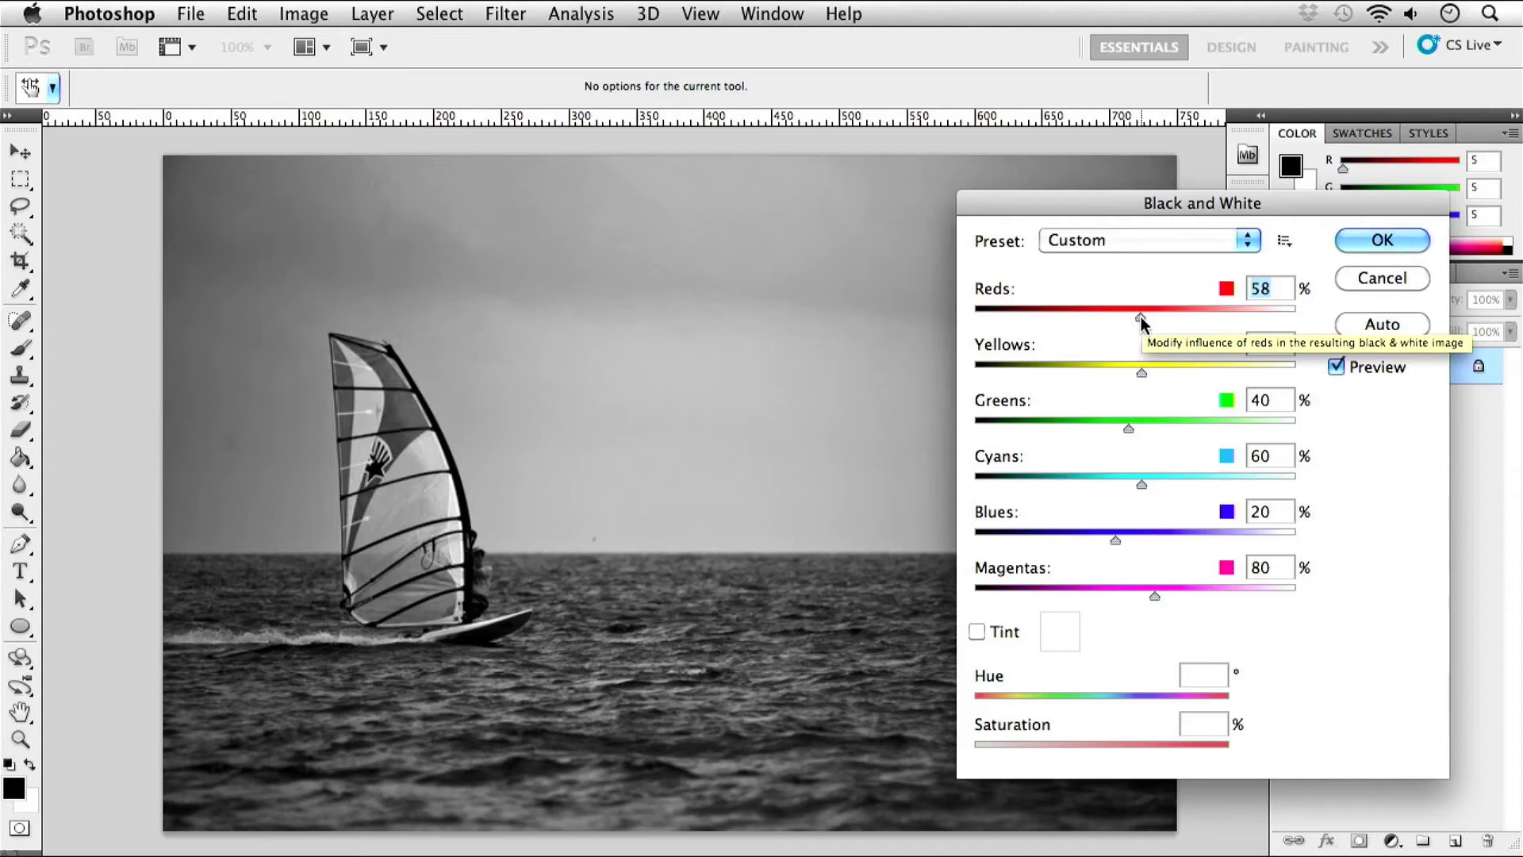
left_click_drag(1139, 320, 1269, 317)
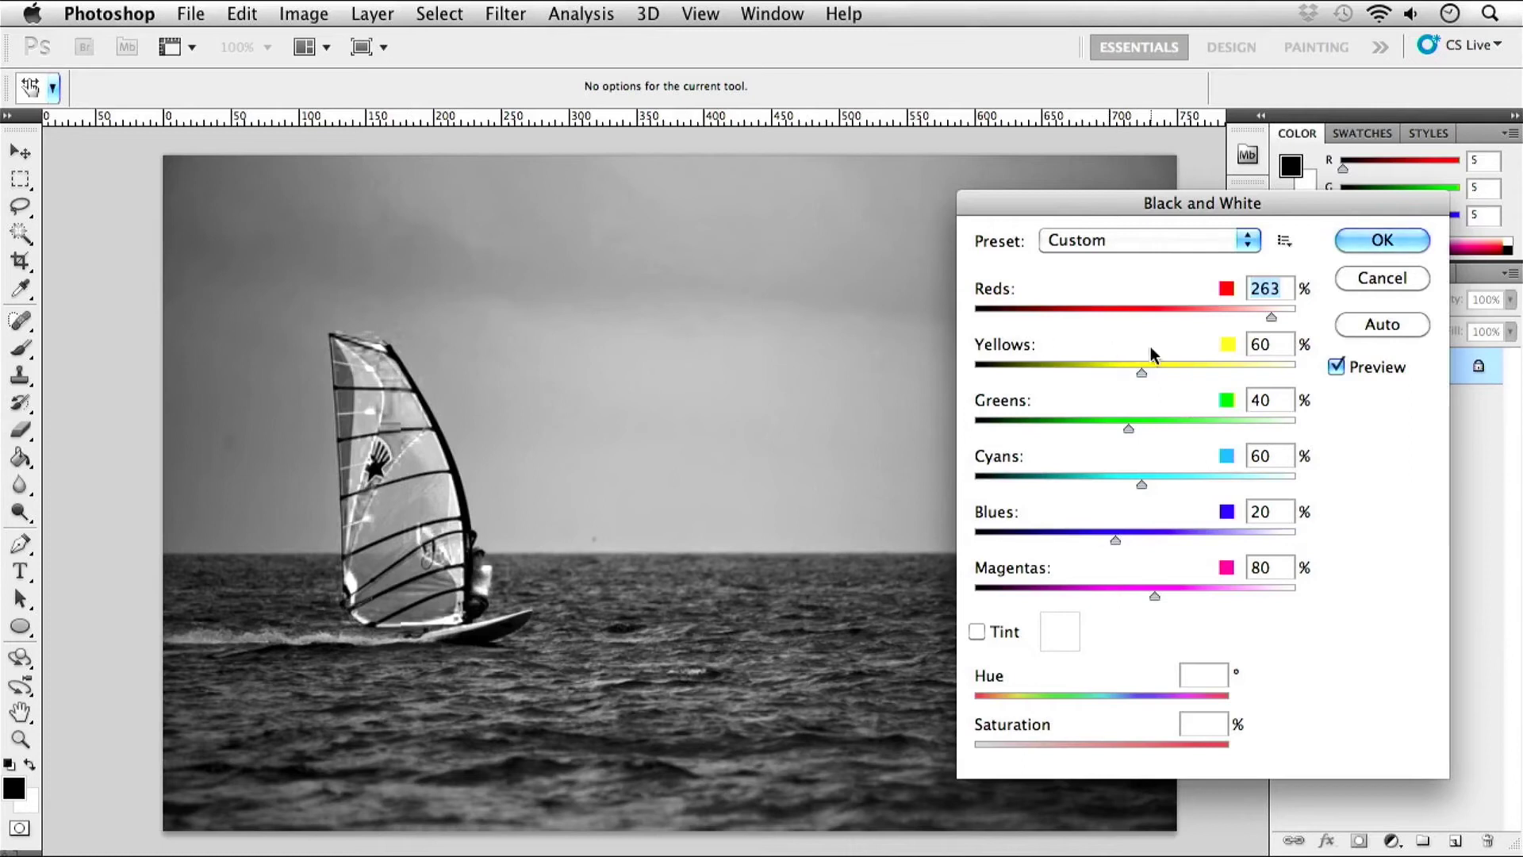
left_click_drag(1272, 316, 1296, 316)
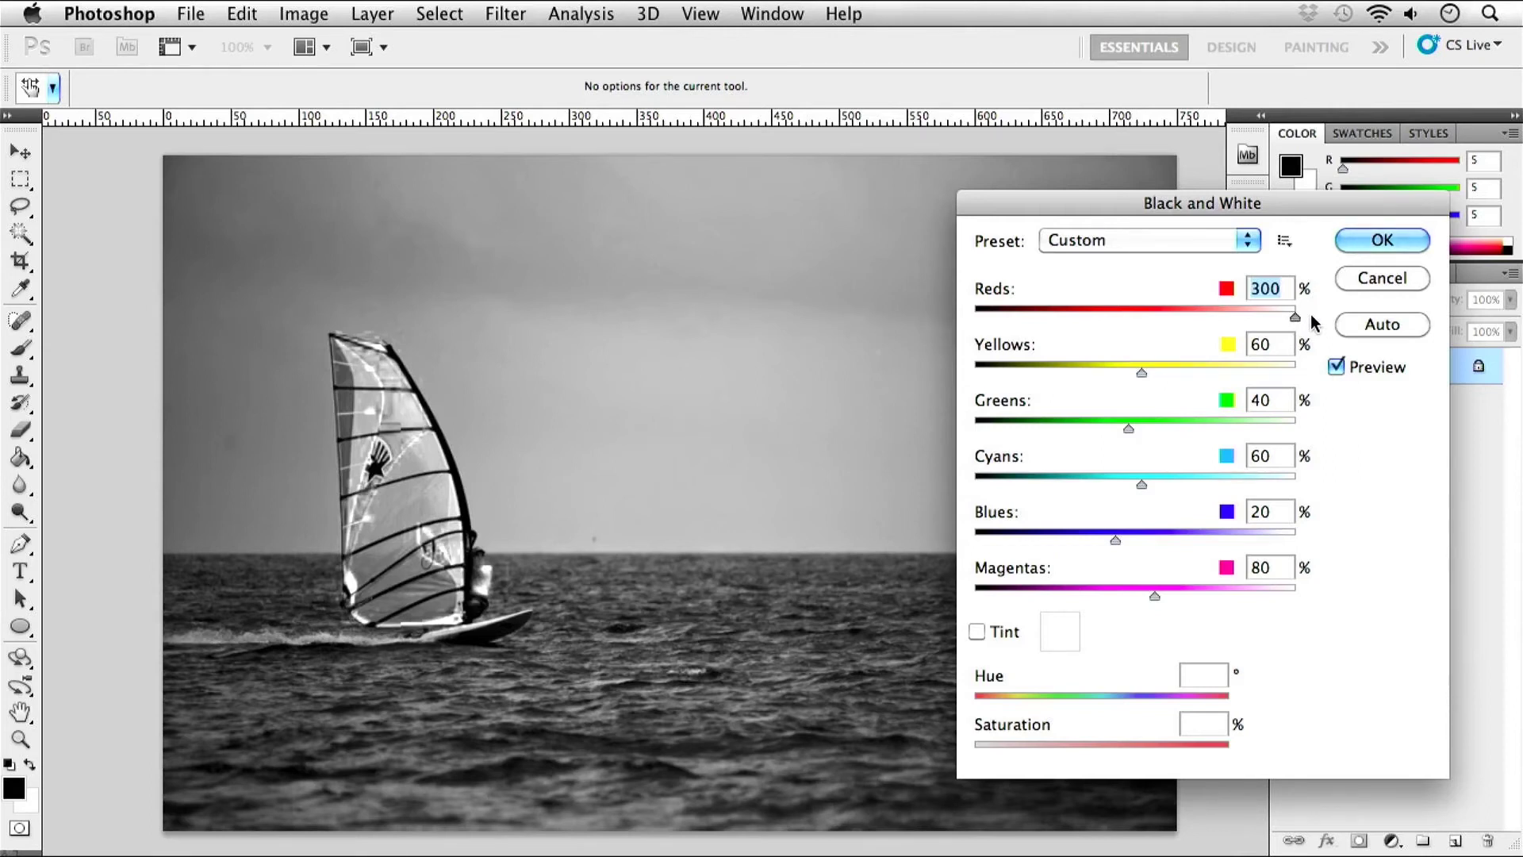
left_click_drag(1295, 316, 1112, 317)
Try Black & White values of 205% for Yellows, 47% for Greens and 75% for Cyans.
left_click_drag(1143, 374, 1236, 381)
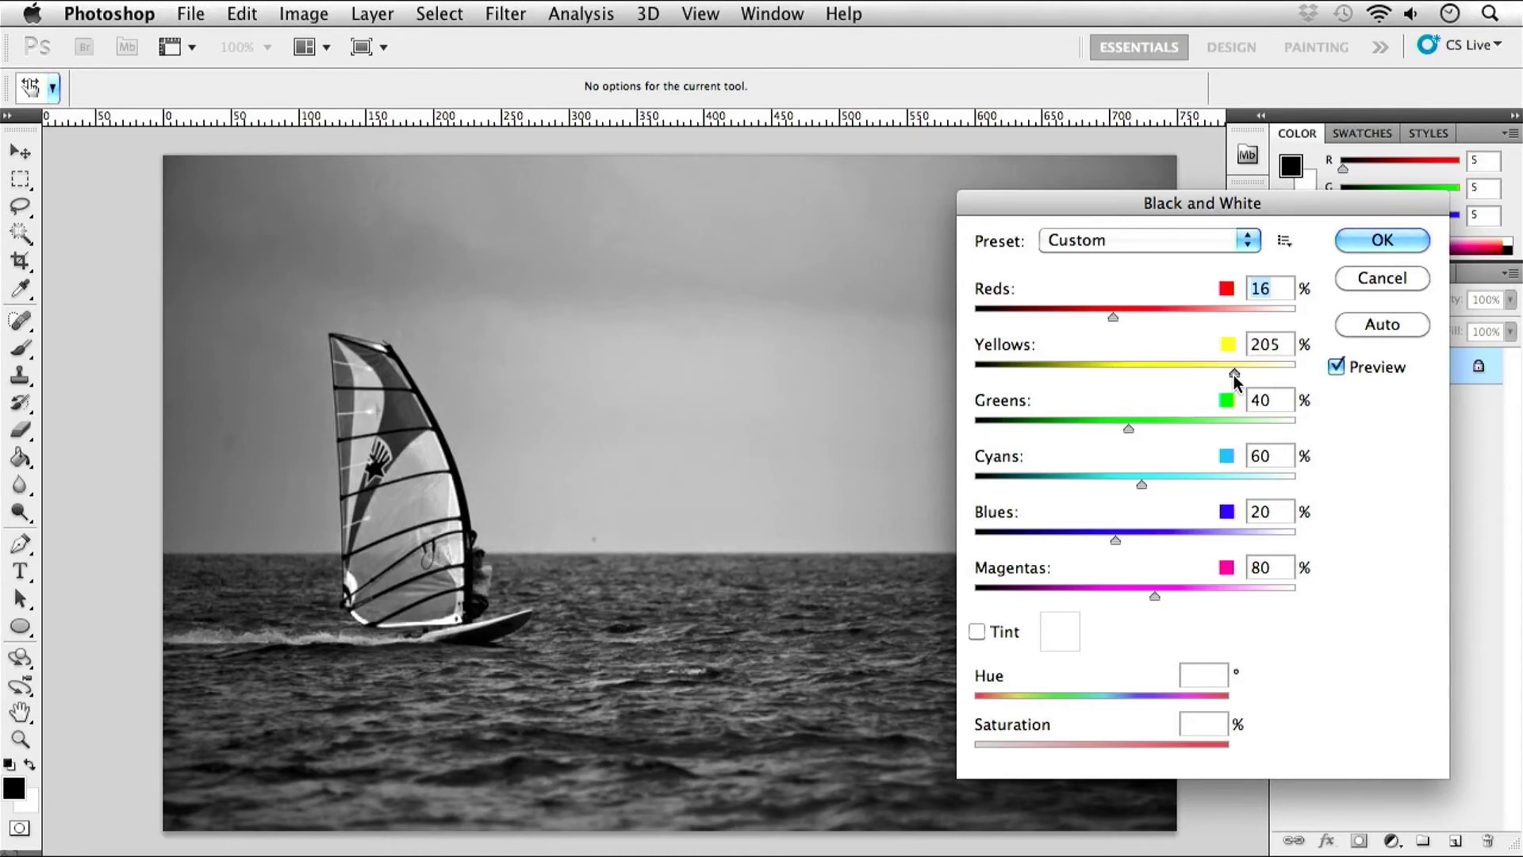
left_click_drag(1130, 430, 1058, 427)
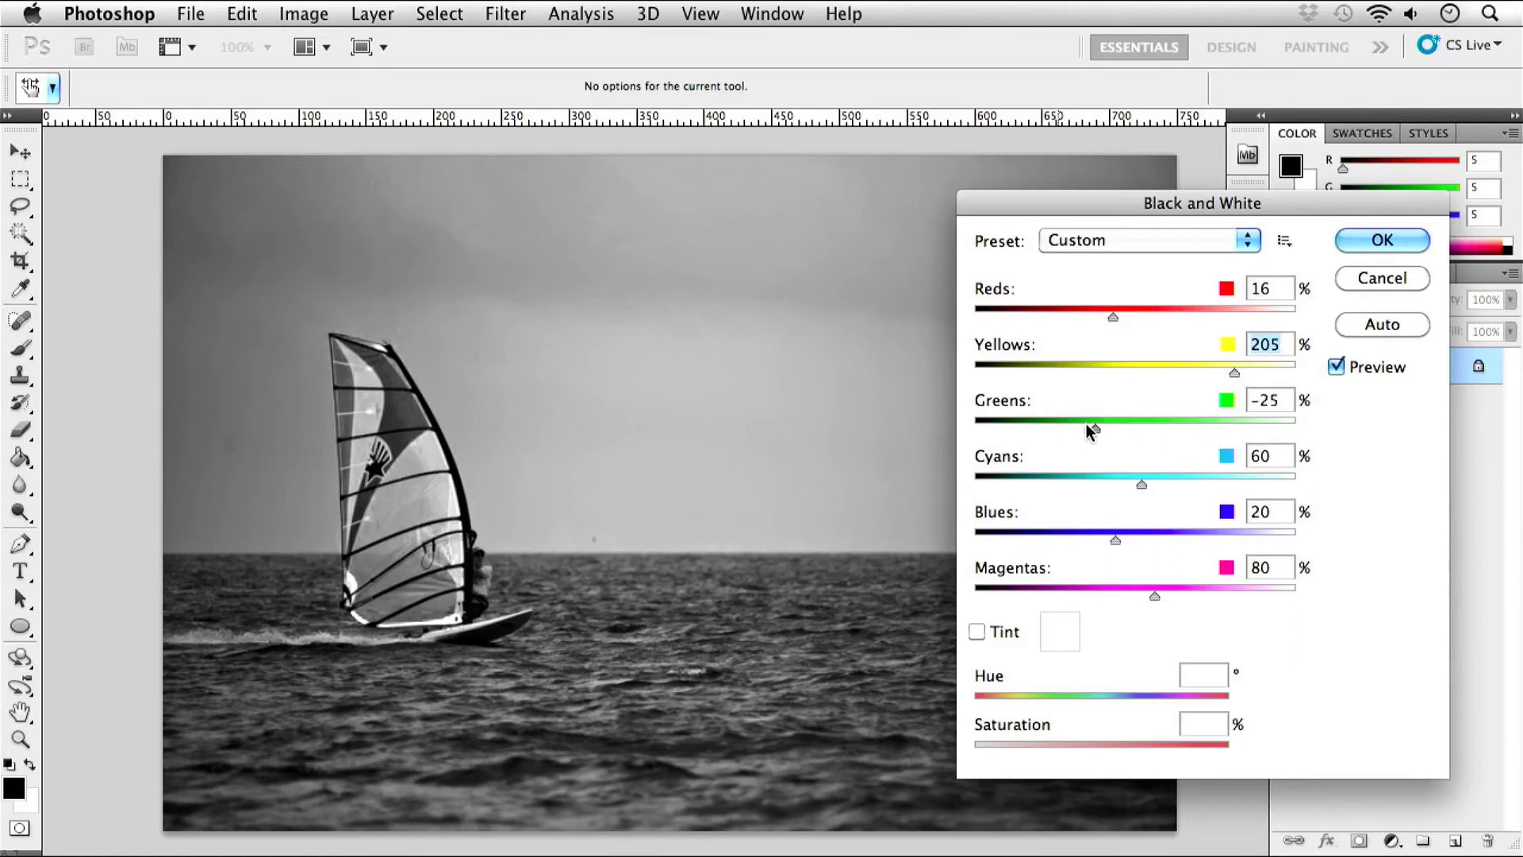
left_click_drag(1178, 425, 1134, 431)
left_click_drag(1222, 480, 1189, 488)
left_click_drag(1057, 484, 1151, 487)
Try Blues at -178% and Magentas at 21%, and cancel the Black & White adjustment.
left_click_drag(1116, 539, 996, 534)
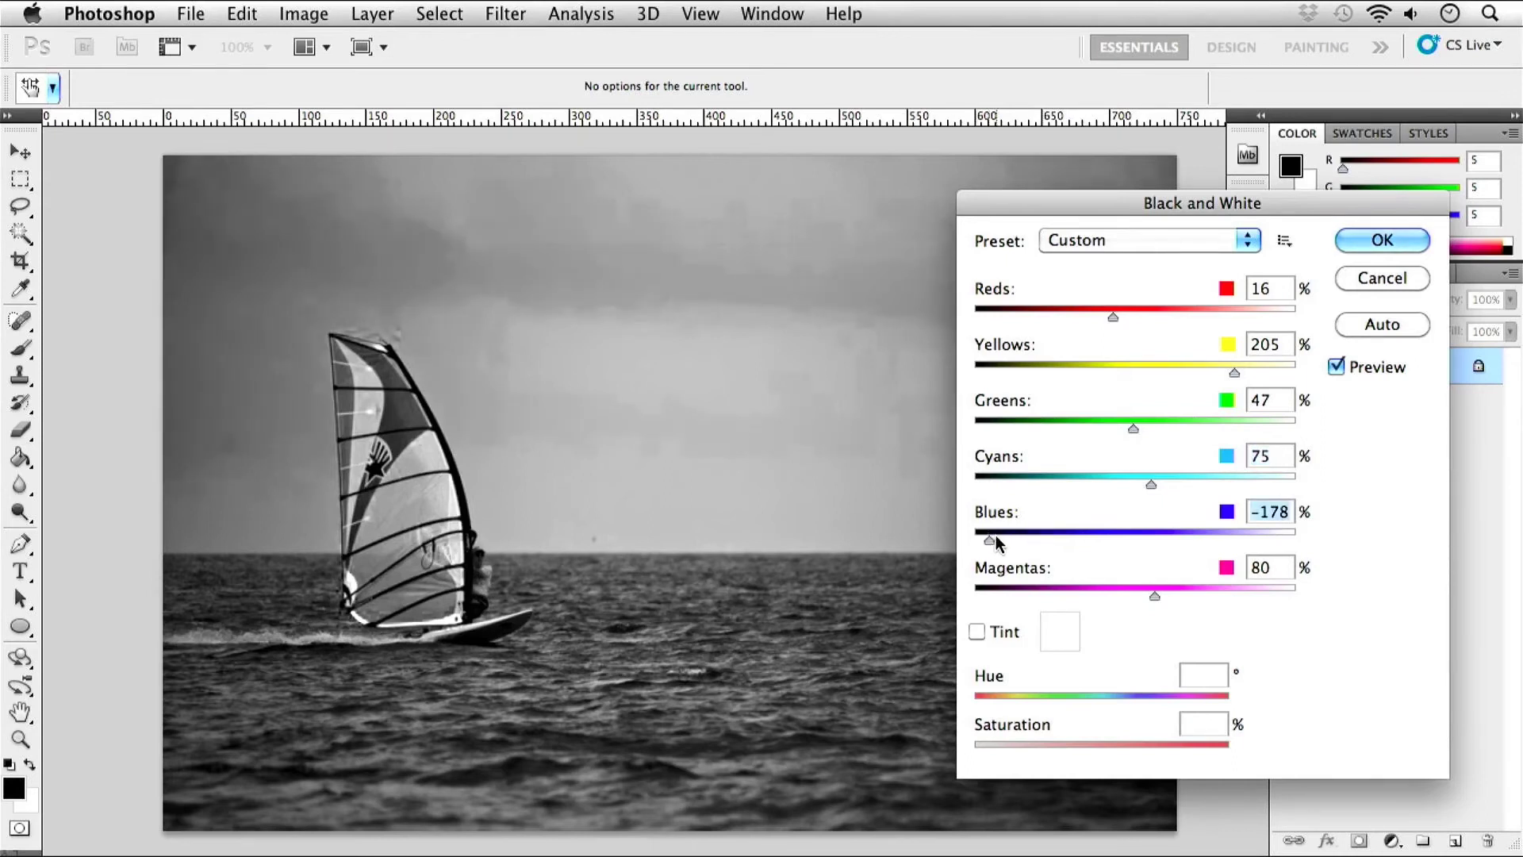
left_click_drag(1152, 599, 1115, 592)
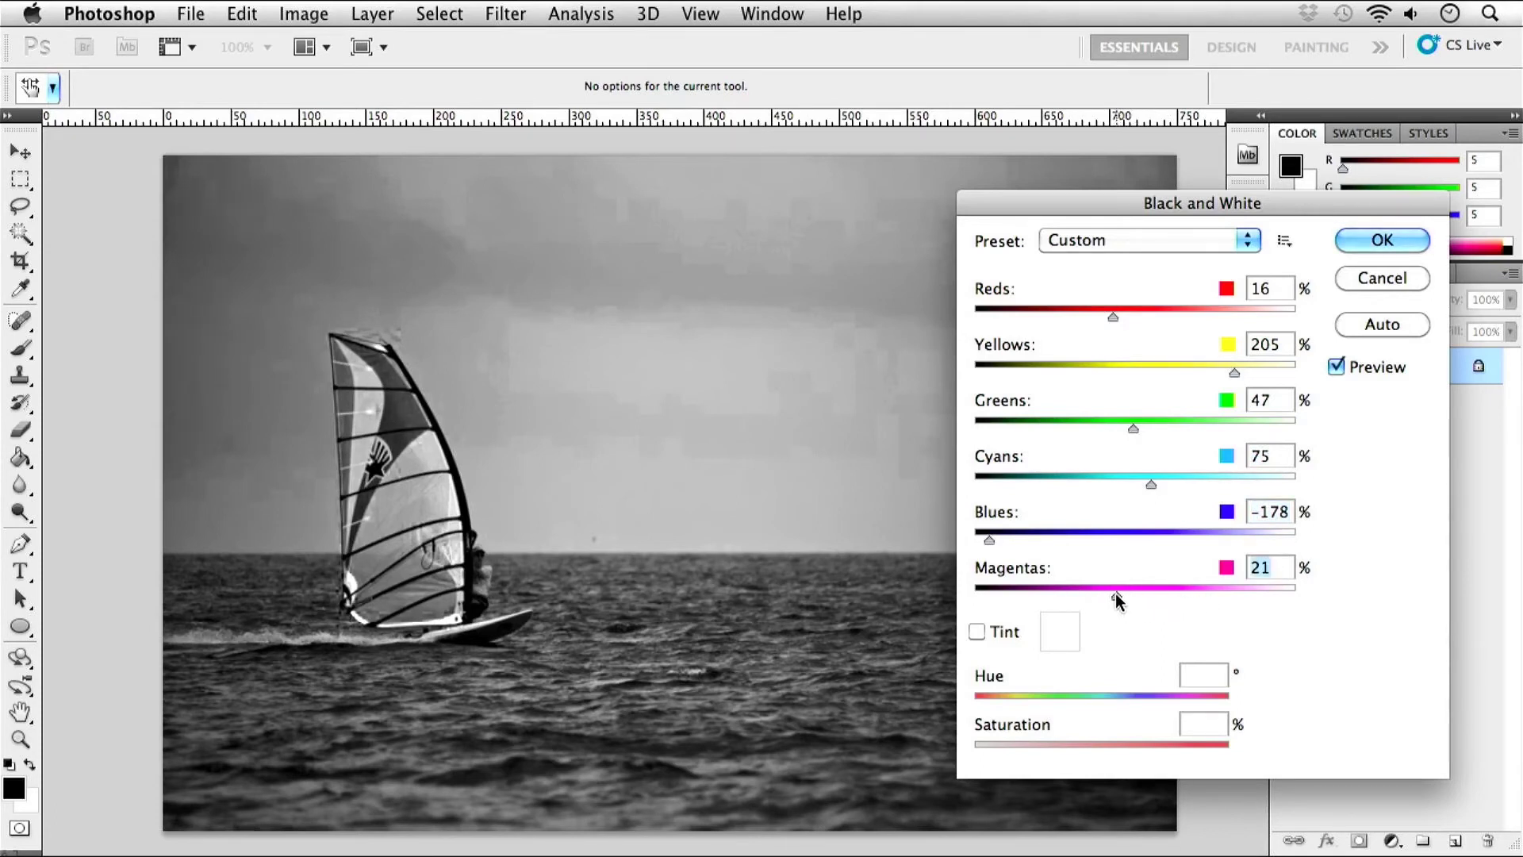
left_click_drag(1090, 203, 1163, 131)
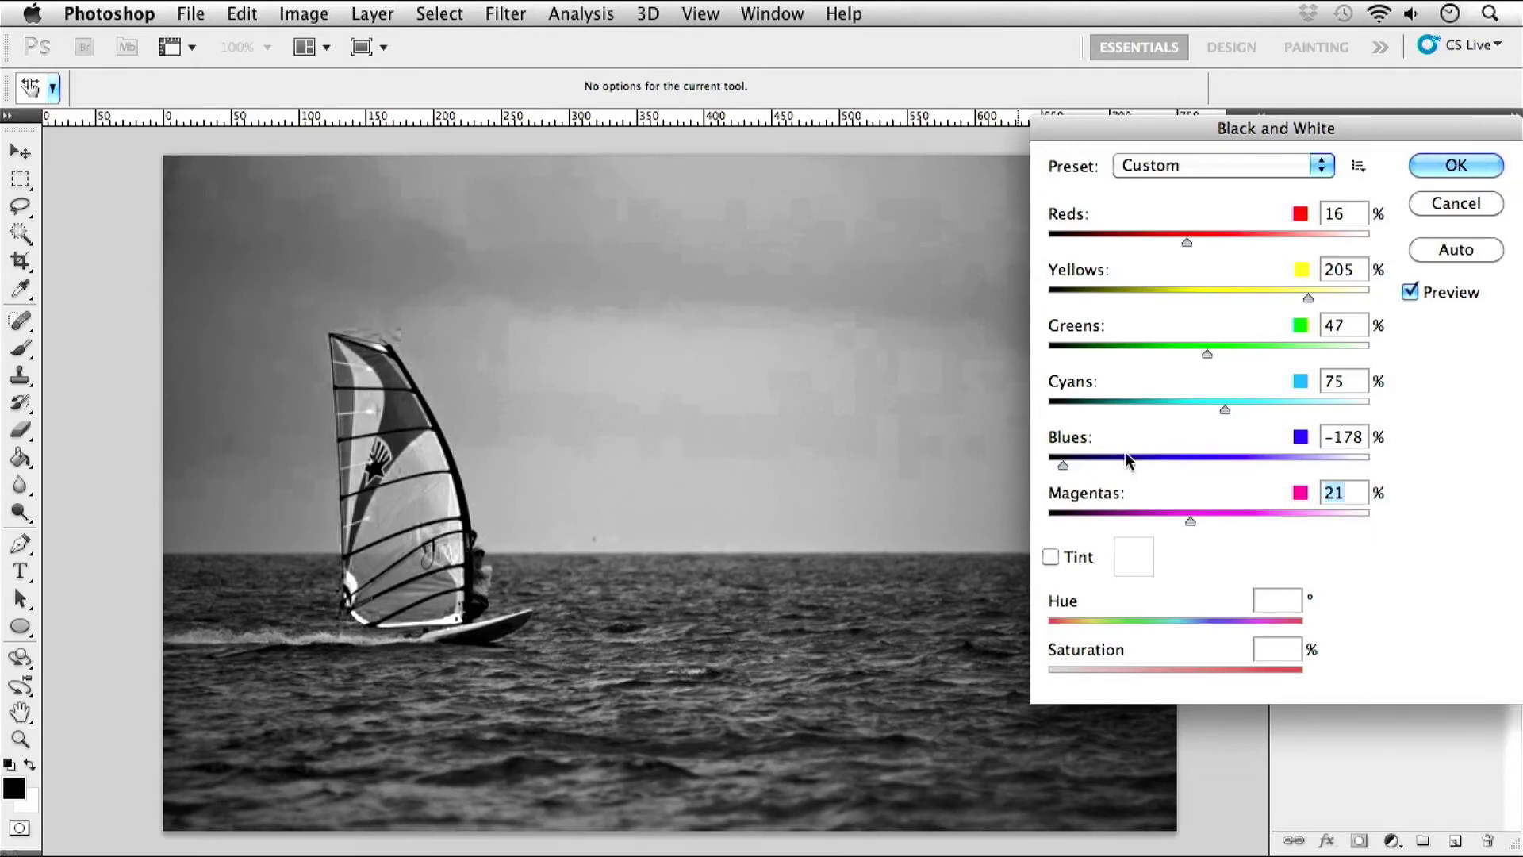
left_click(1456, 203)
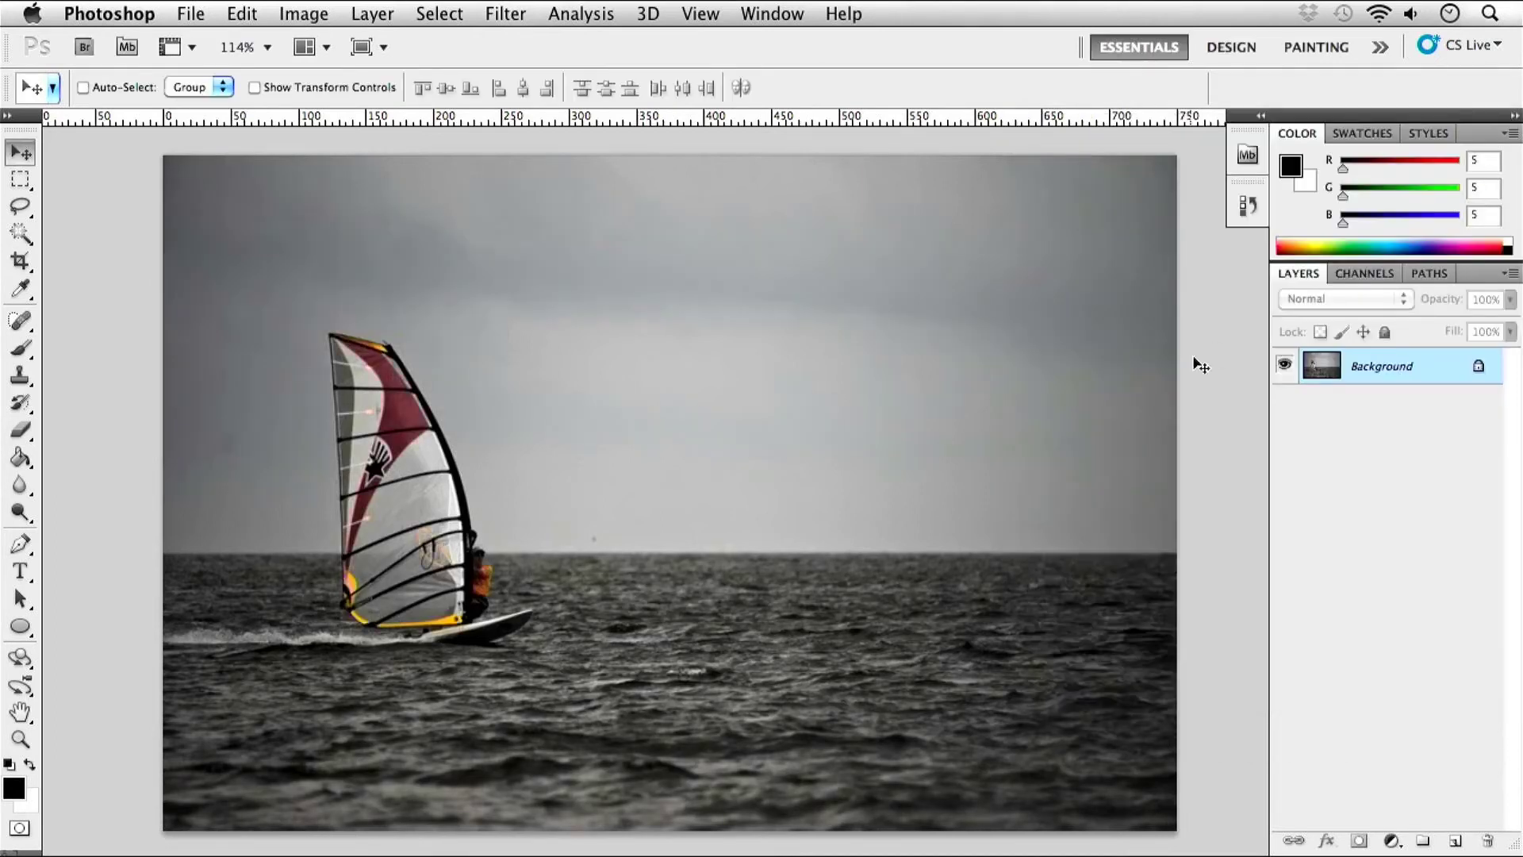
Invert the photo's colors and invert them a second time to restore the original.
left_click(290, 15)
mouse_move(430, 90)
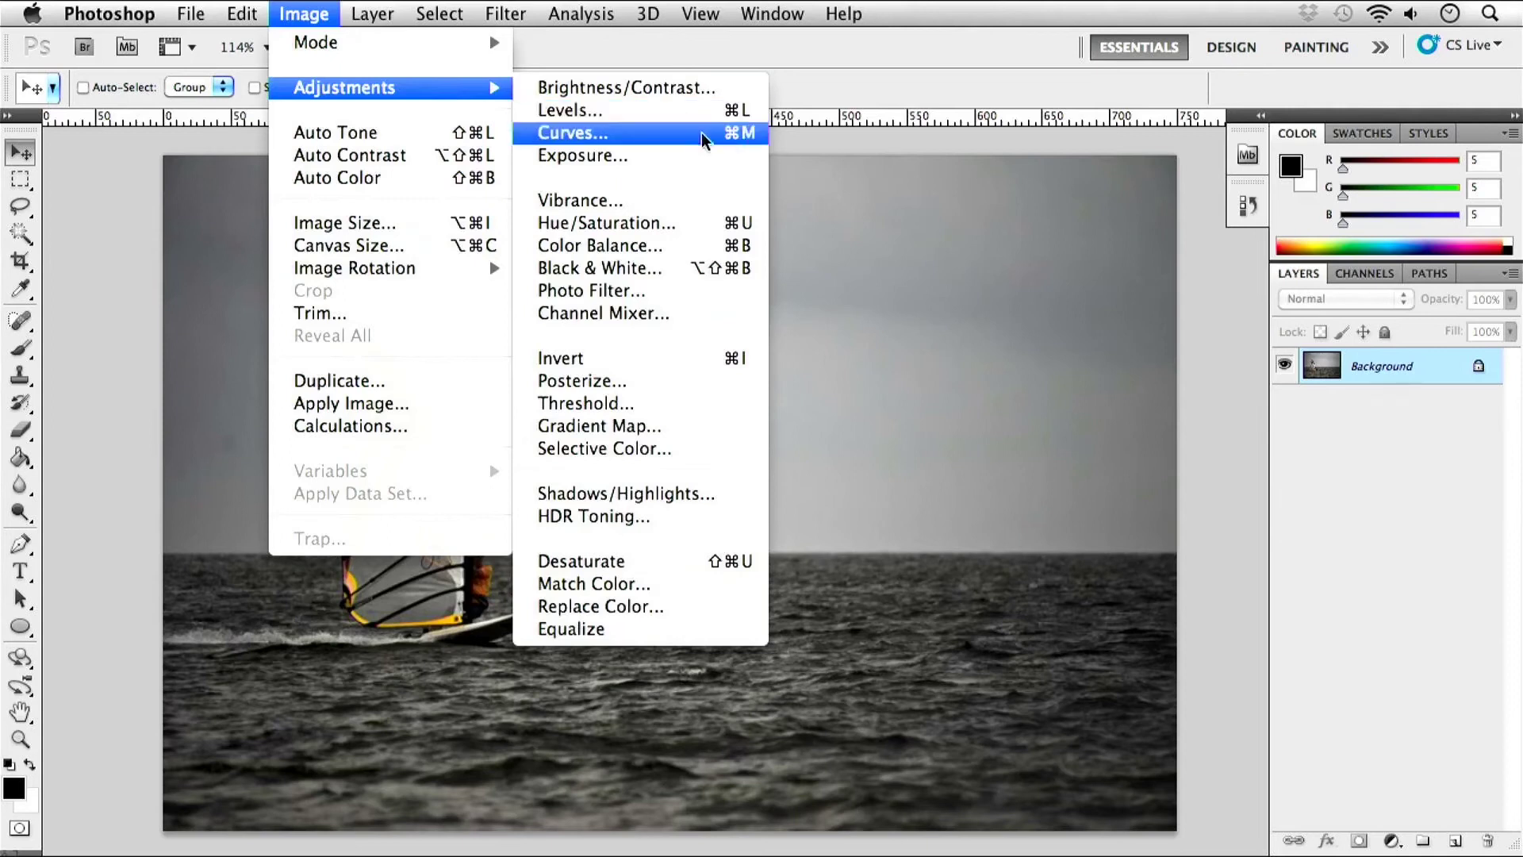
left_click(638, 365)
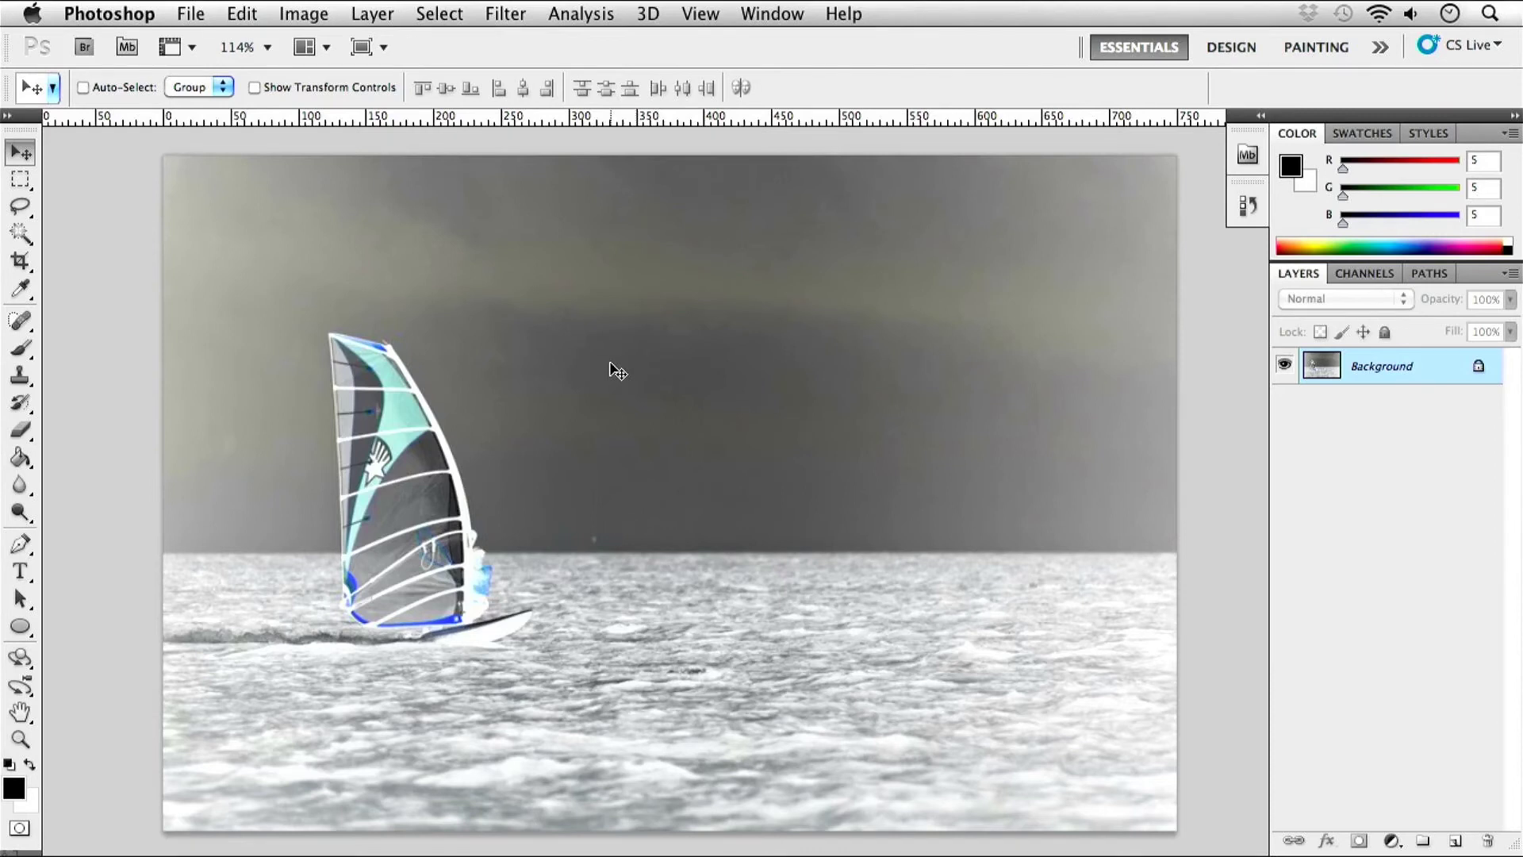
left_click(287, 14)
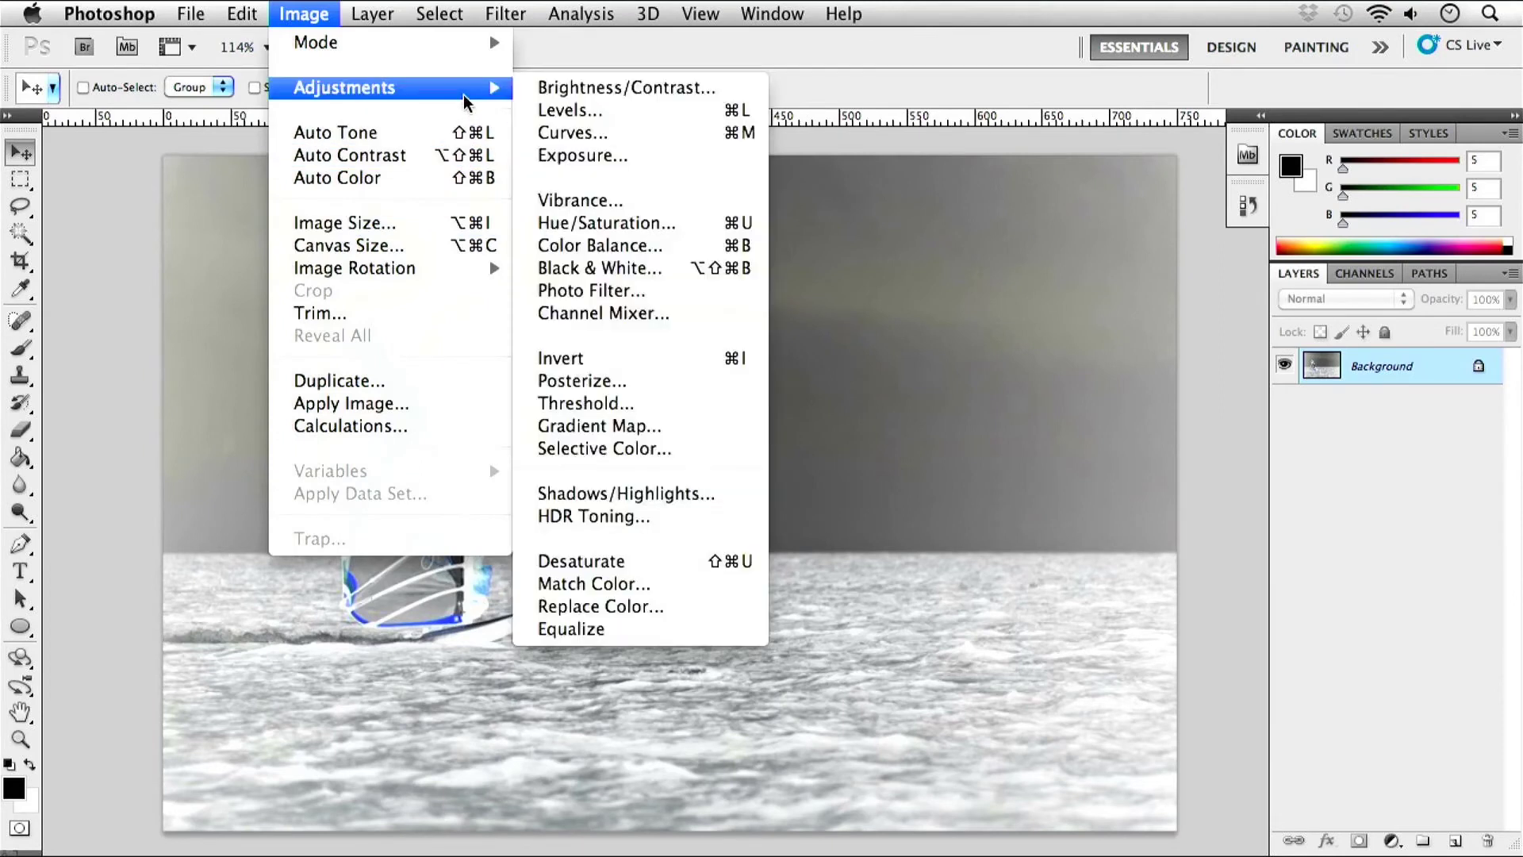
left_click(666, 357)
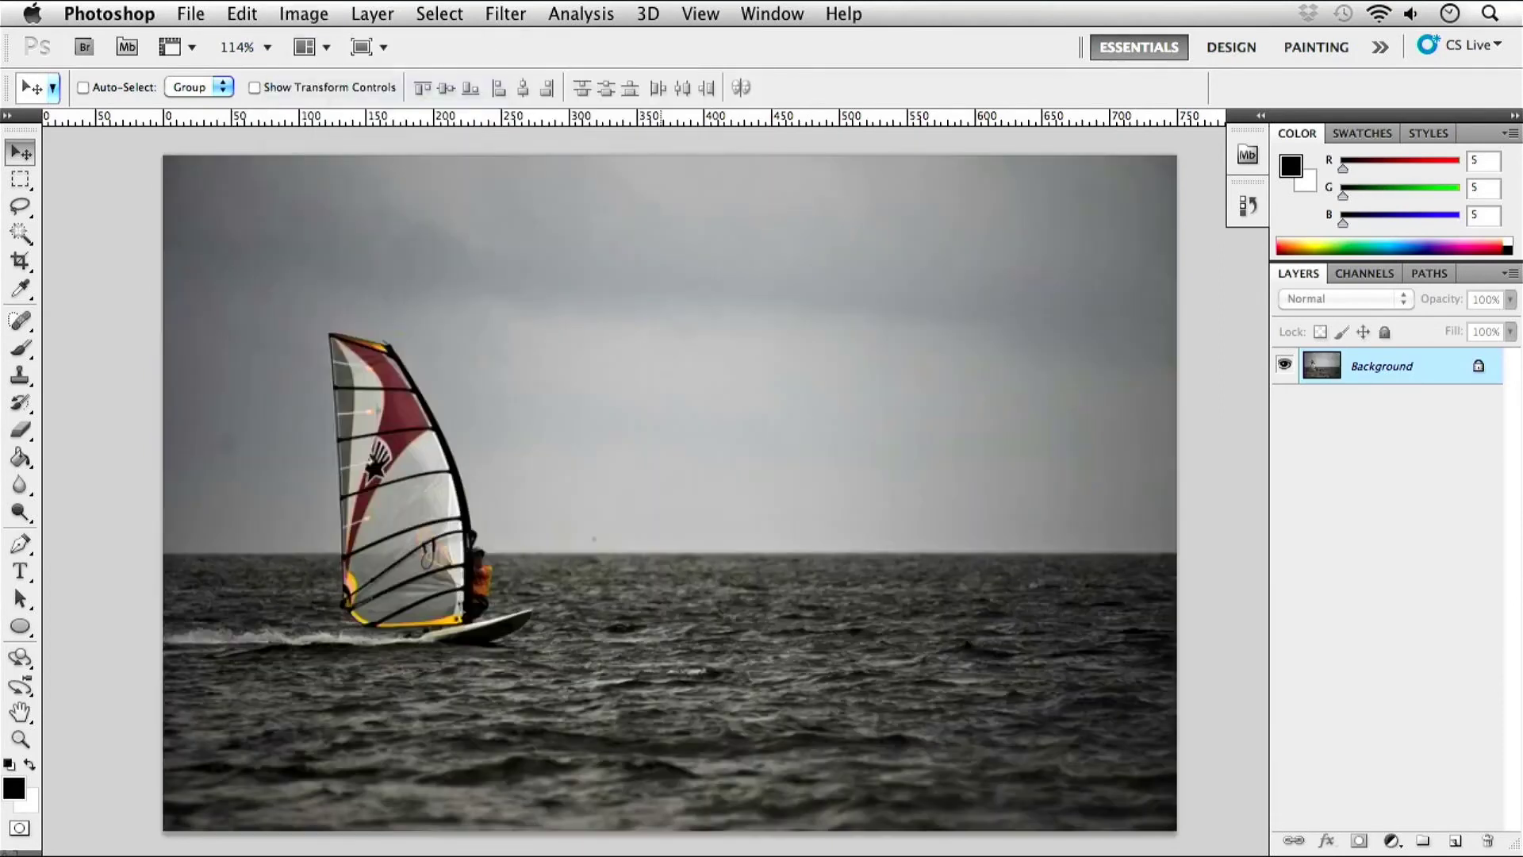
Start a Posterize adjustment, try 19 levels, and cancel it.
left_click(302, 14)
mouse_move(334, 53)
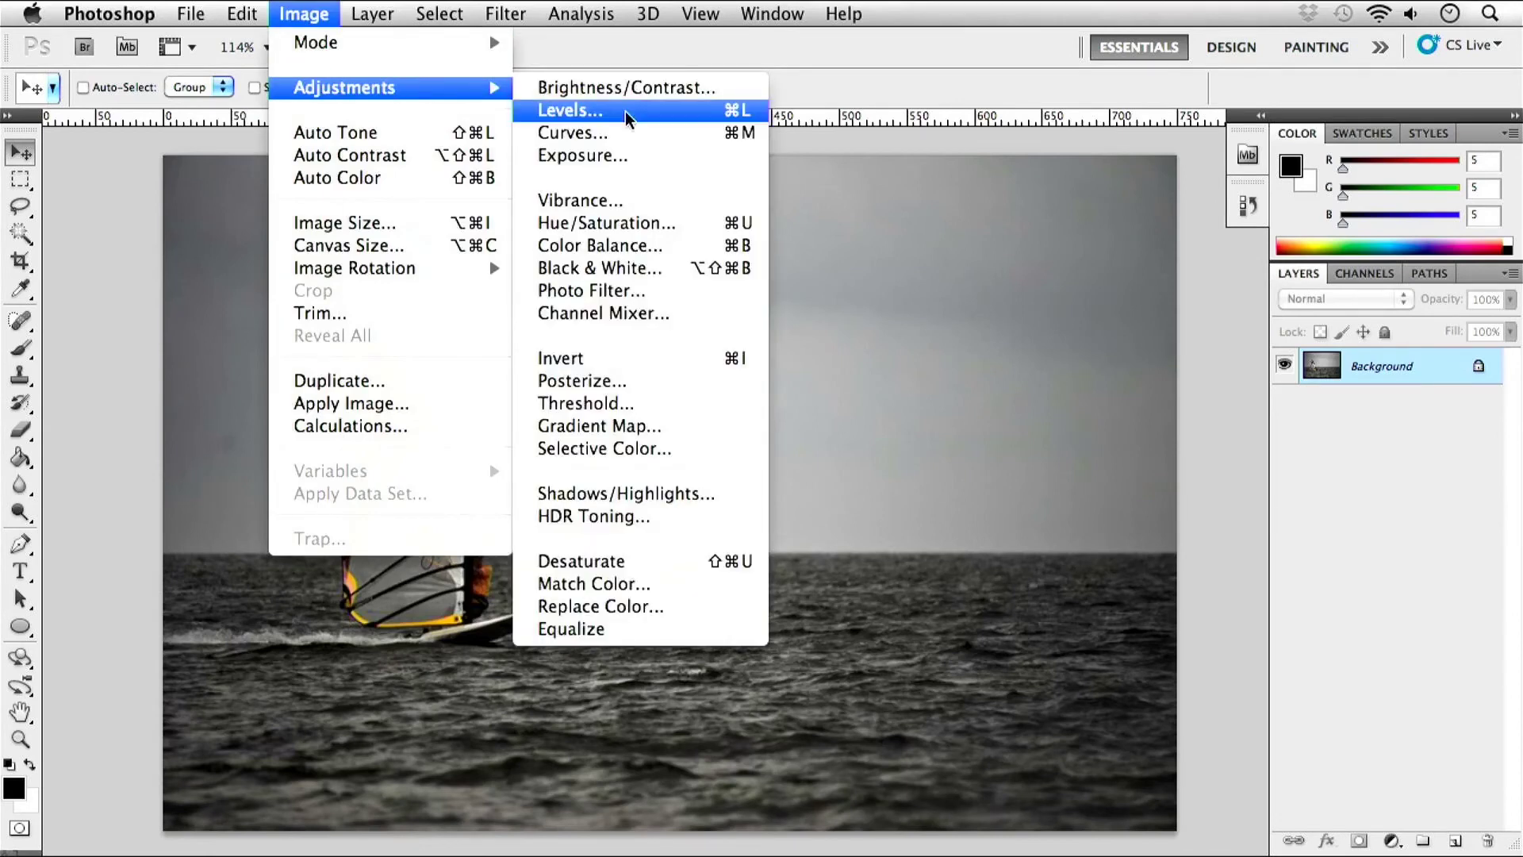
left_click(687, 383)
left_click_drag(682, 328, 1062, 283)
left_click_drag(891, 360, 911, 360)
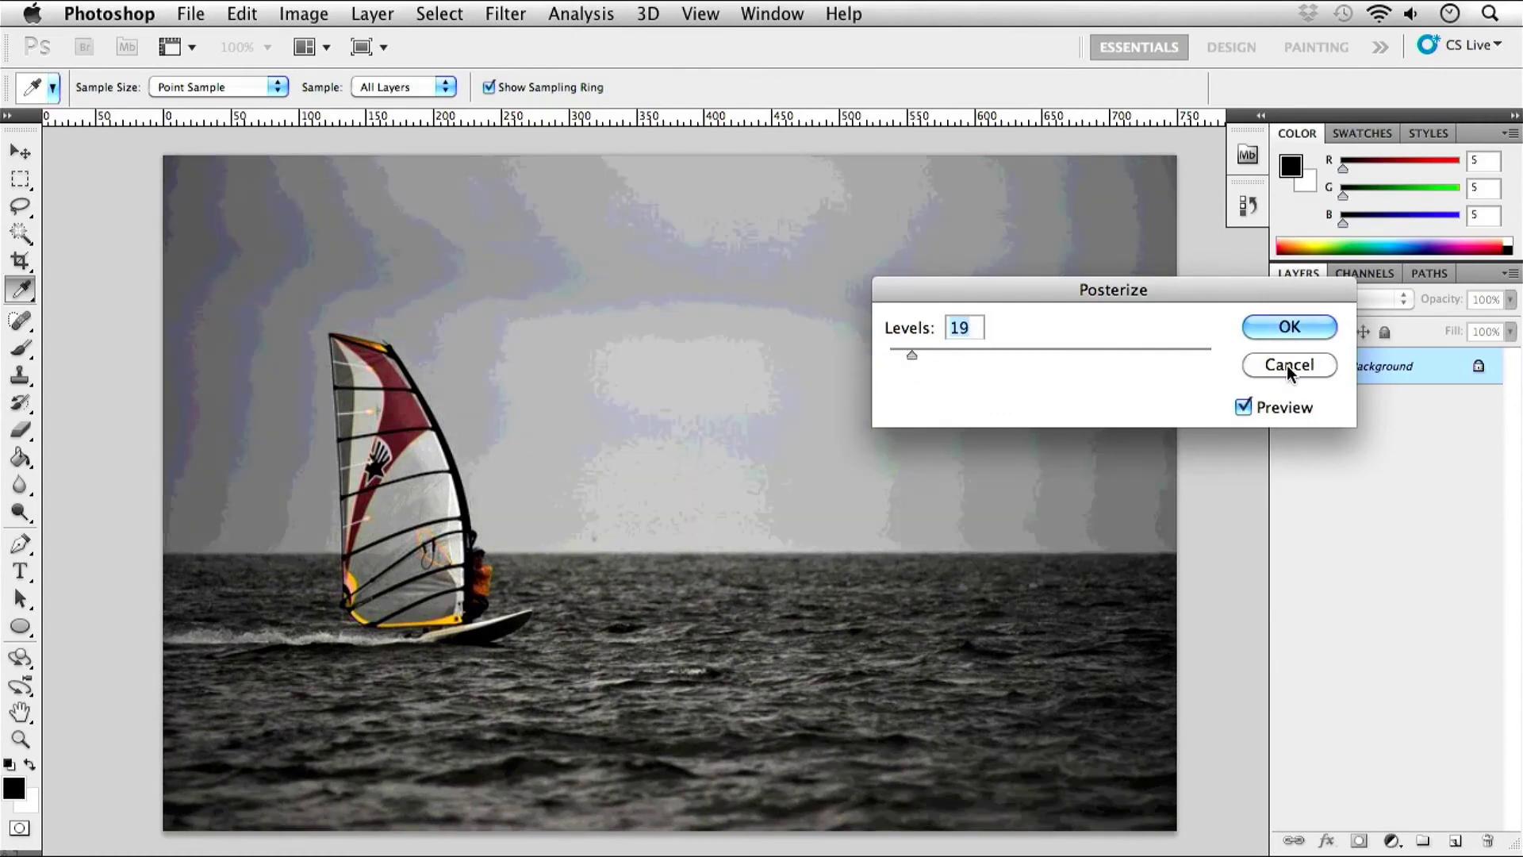
left_click(1286, 365)
key("v")
Start a Threshold adjustment, try threshold levels of 87, 57 and 47, and cancel it.
left_click(292, 18)
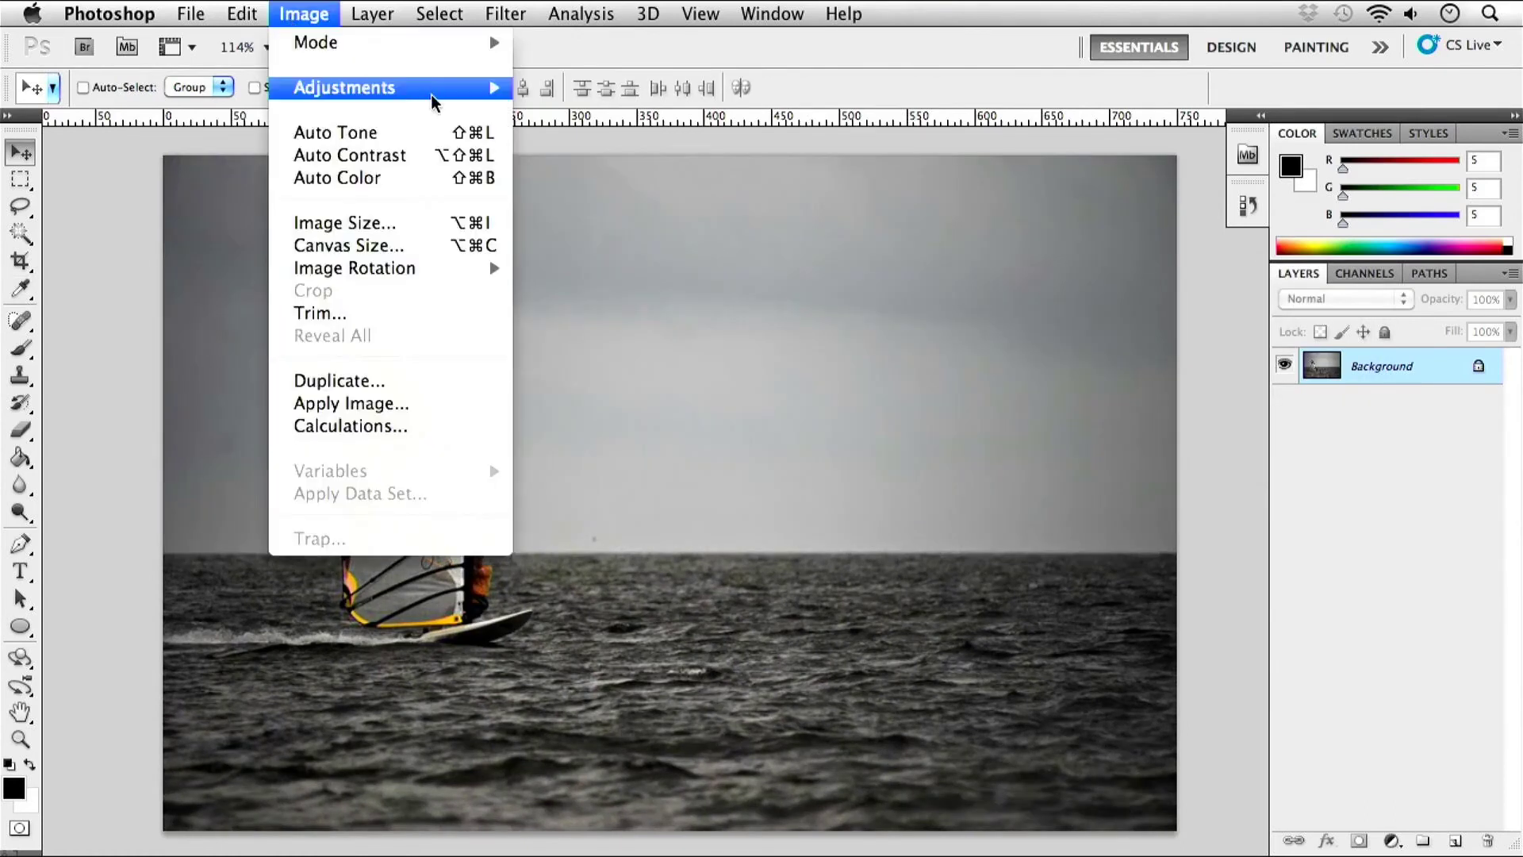
mouse_move(503, 89)
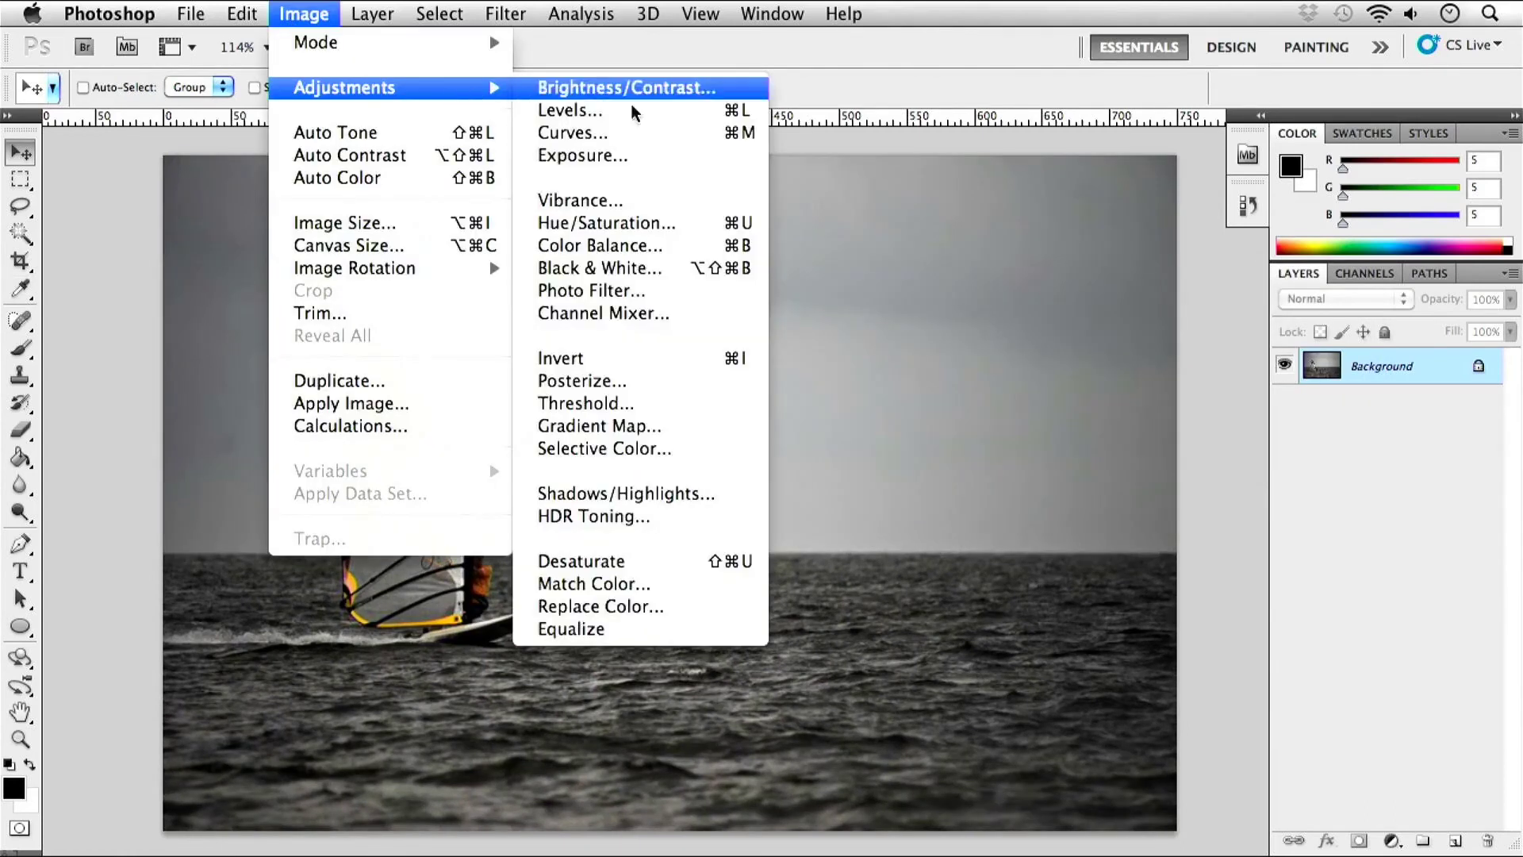
left_click(730, 405)
left_click_drag(704, 301, 1219, 226)
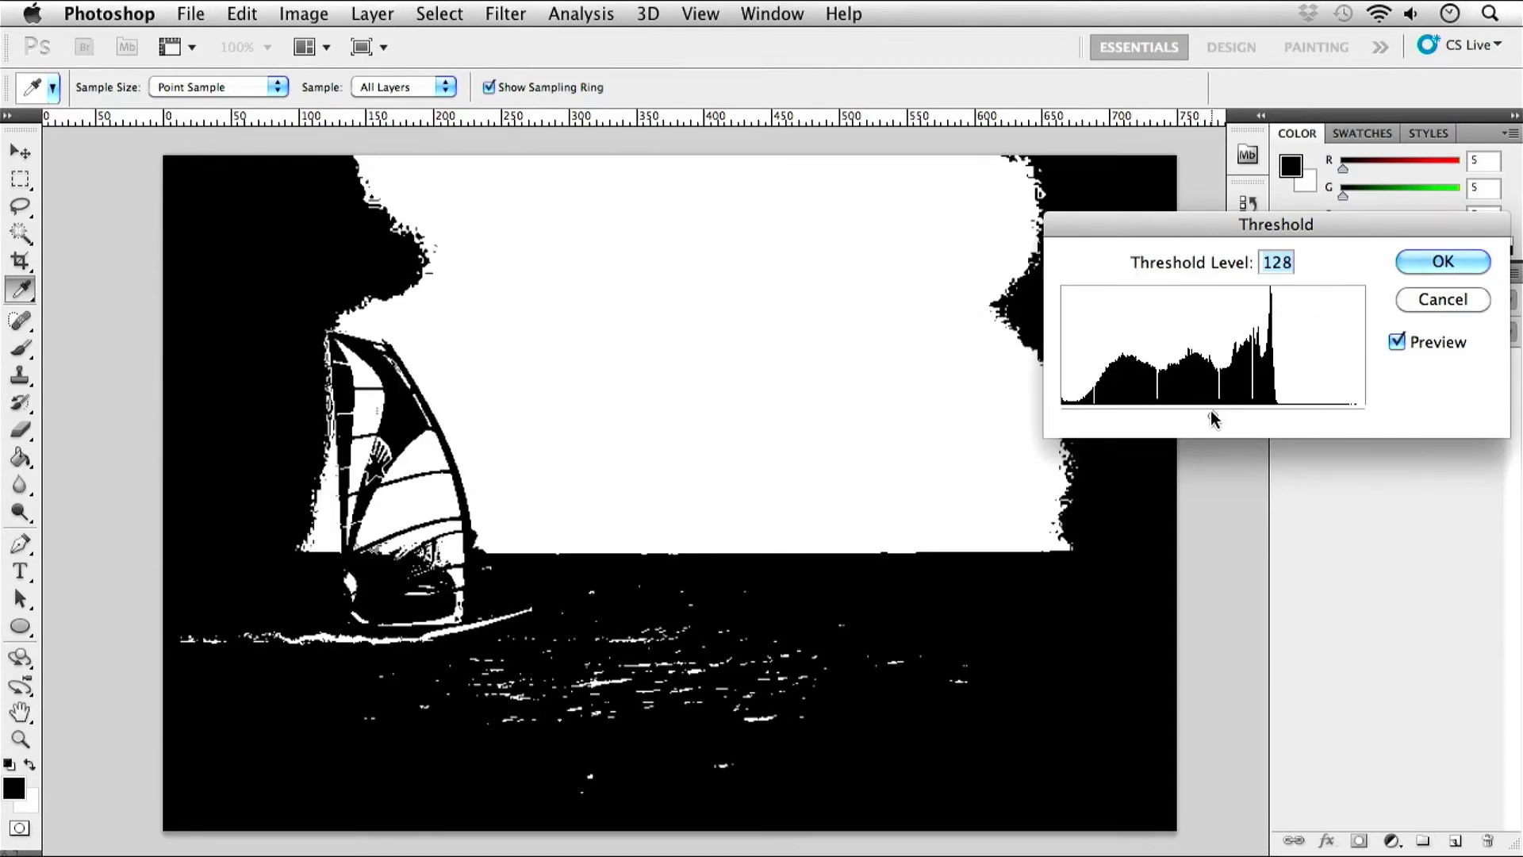
left_click_drag(1212, 413, 1163, 411)
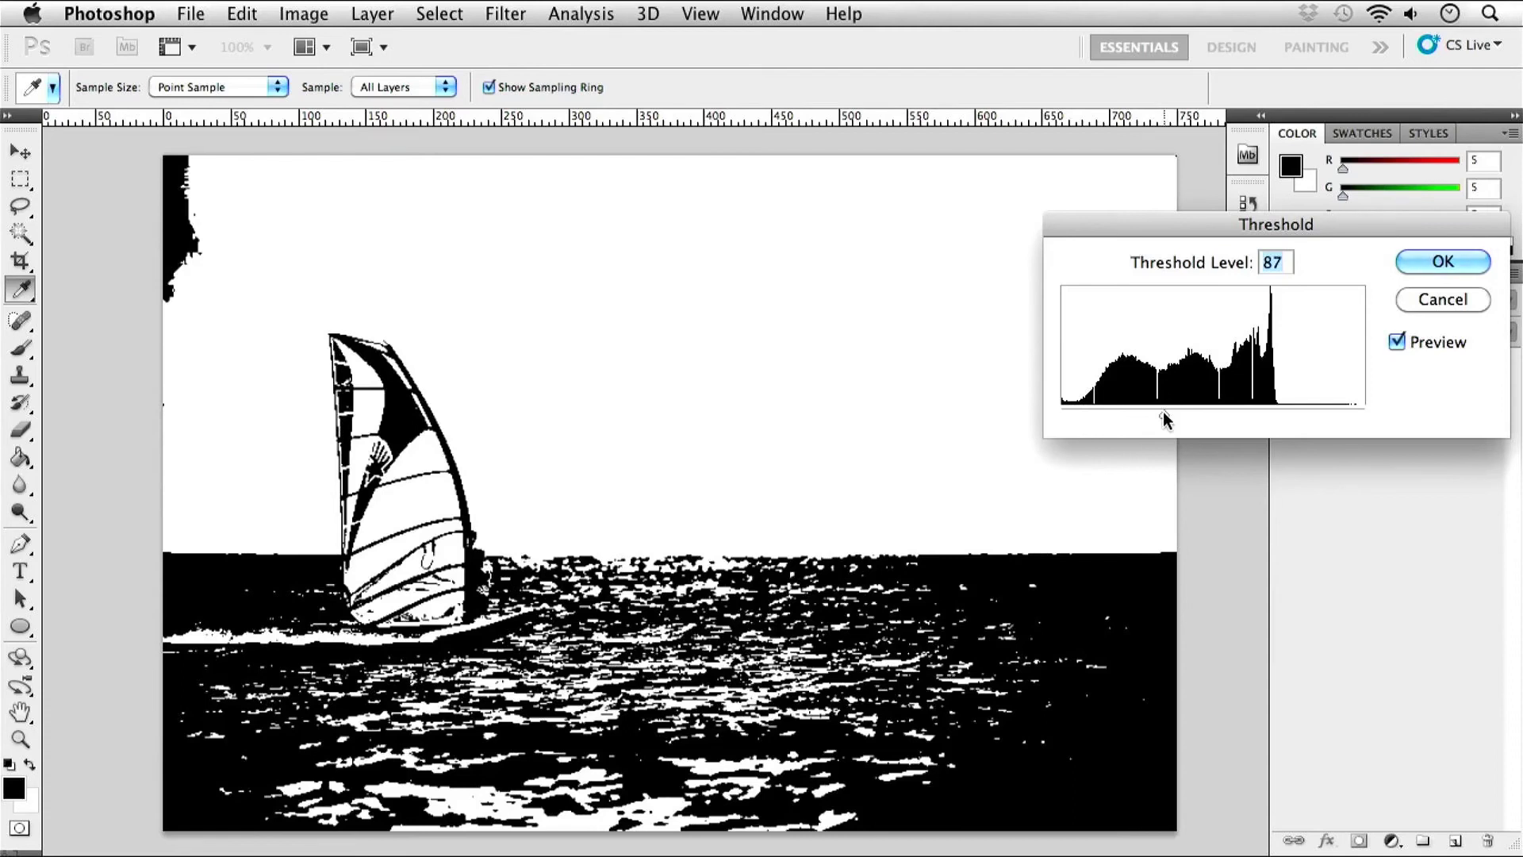
left_click_drag(1163, 411, 1126, 411)
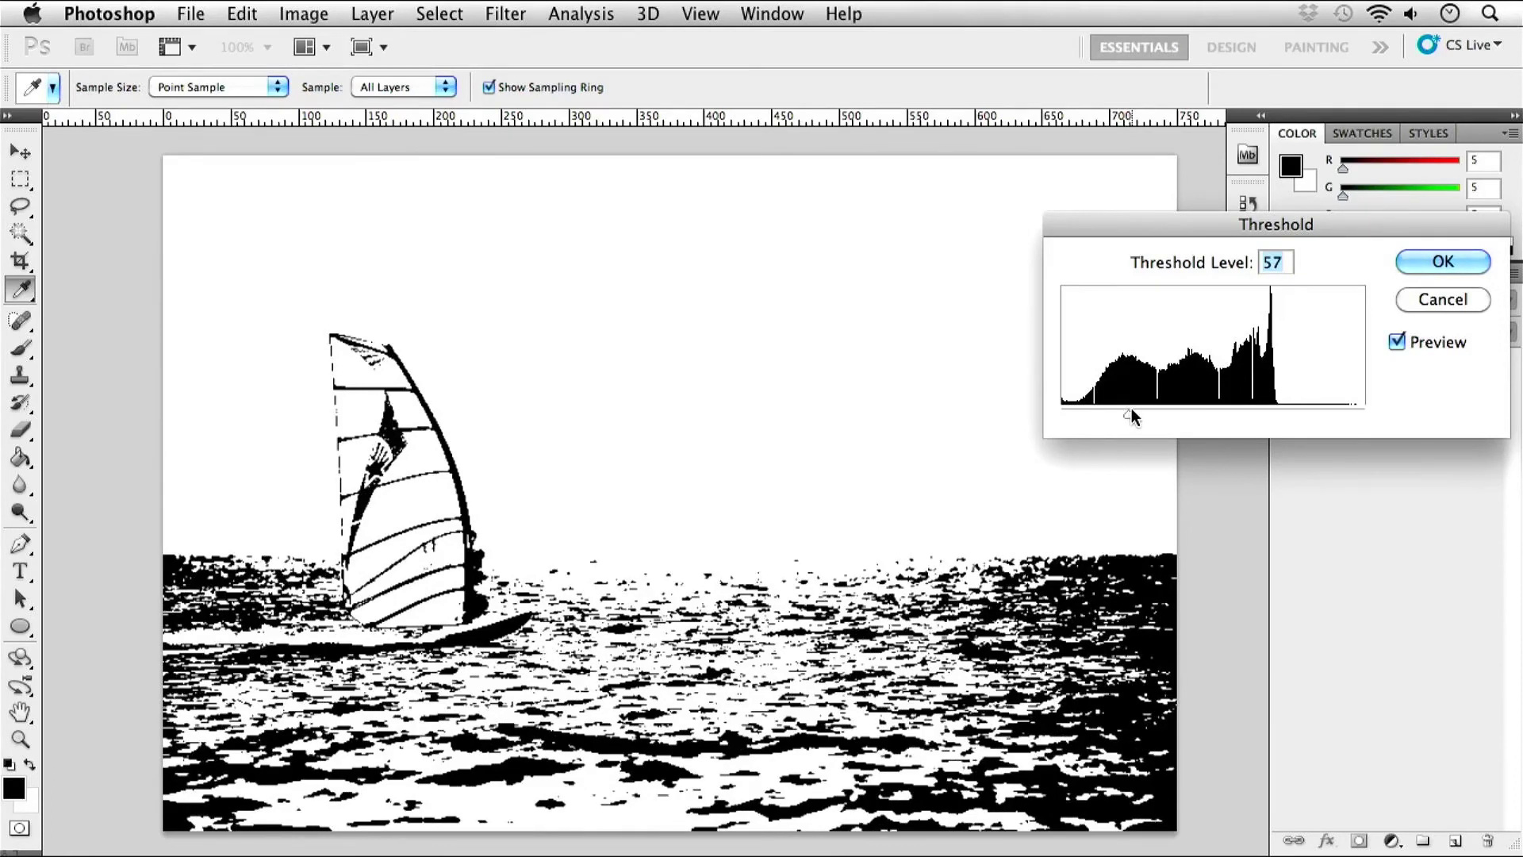
mouse_move(1129, 410)
left_mouse_down()
mouse_move(1279, 424)
mouse_move(1082, 418)
mouse_move(1295, 412)
mouse_move(1115, 411)
left_mouse_up()
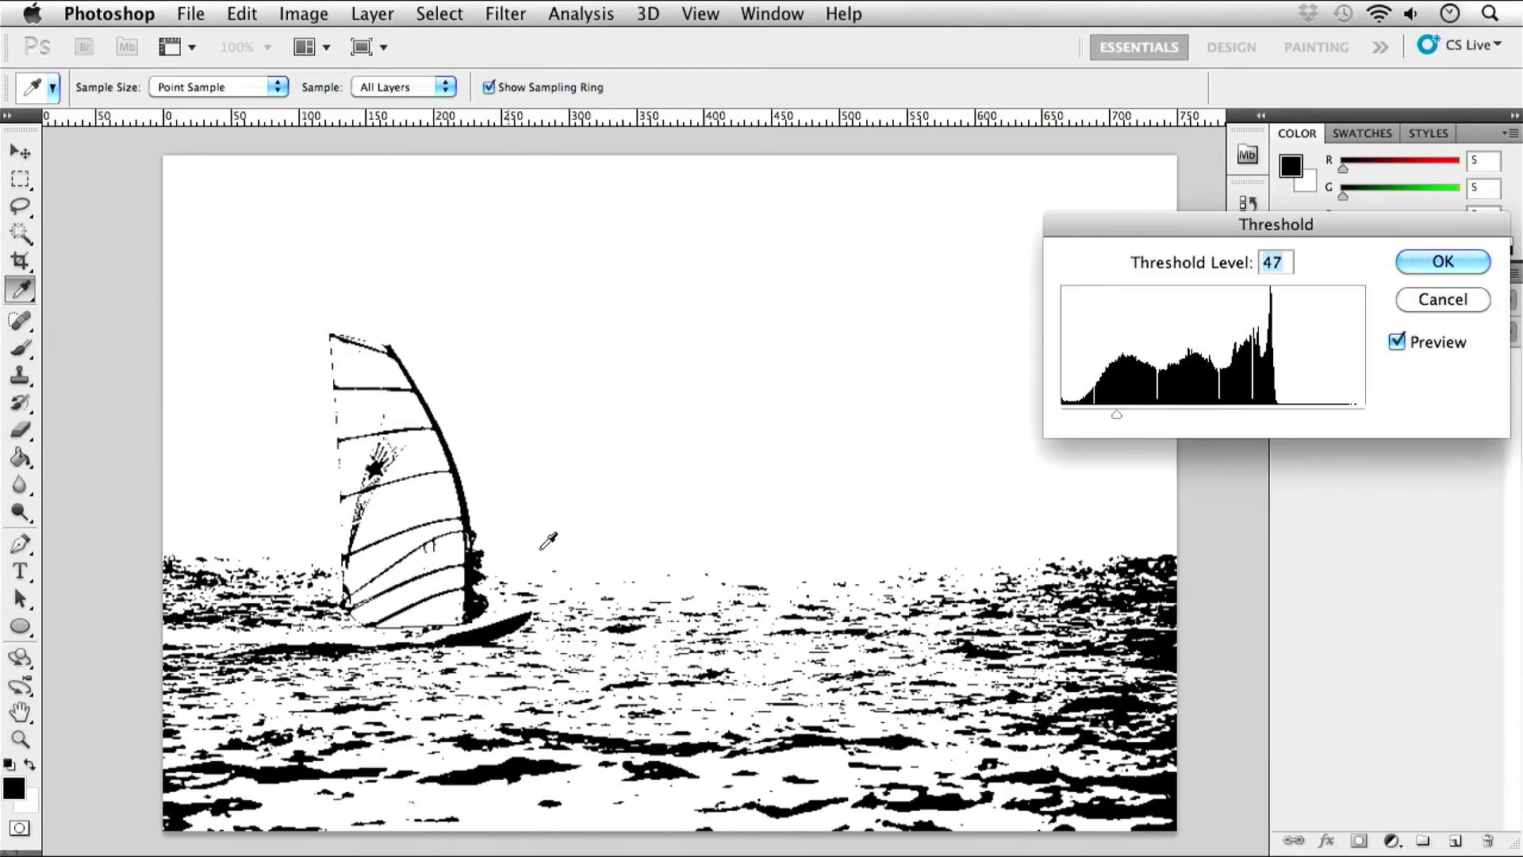
left_click(1431, 298)
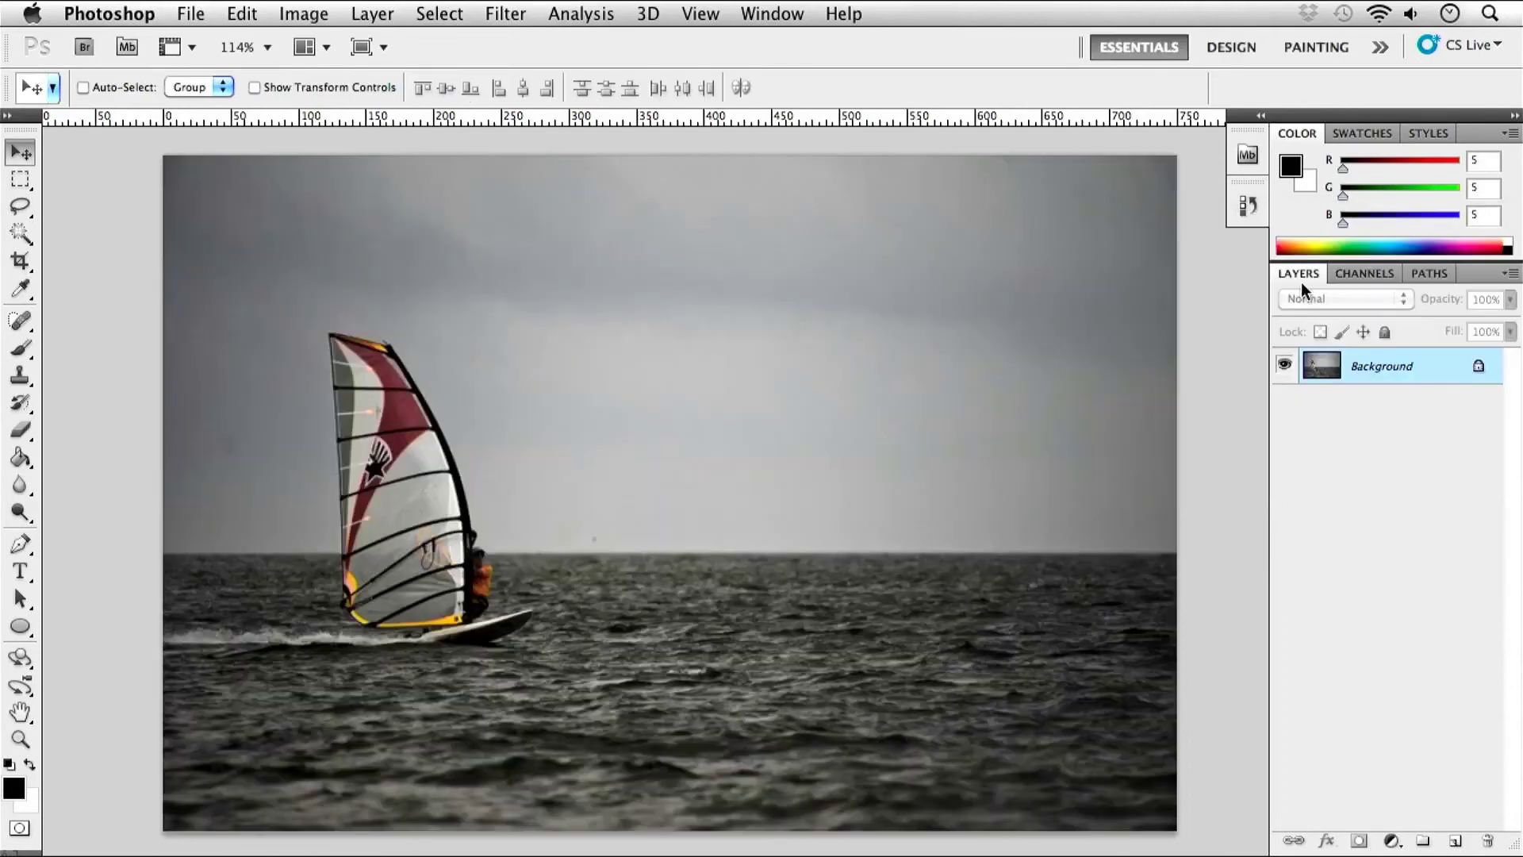
Start a Gradient Map adjustment and try the Spectrum, blue-yellow-blue, Orange-Yellow-Orange and Red-Green gradients on the photo.
left_click(317, 16)
mouse_move(401, 89)
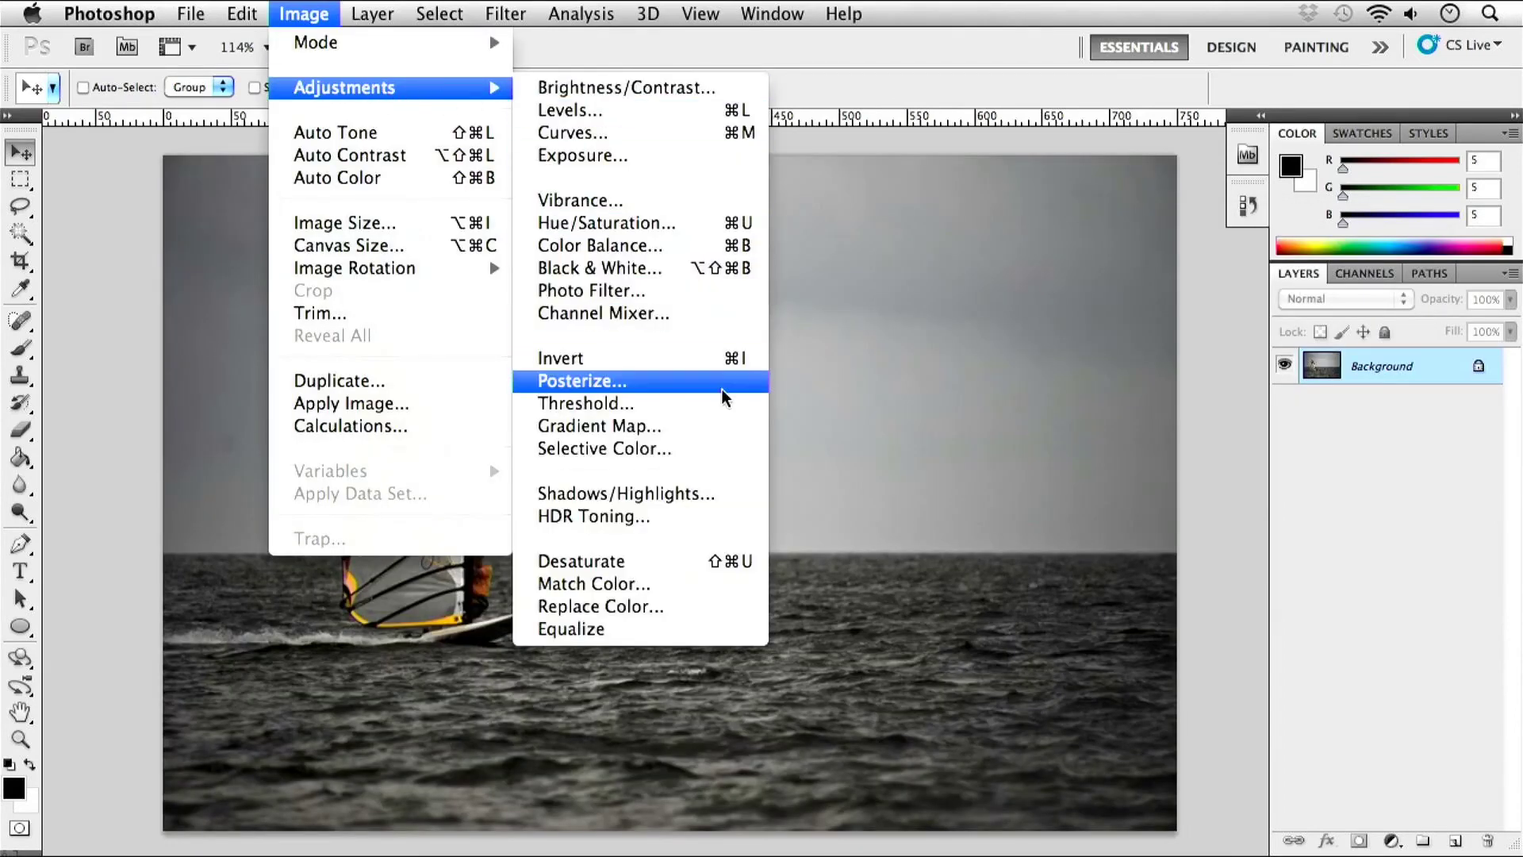
left_click(707, 436)
left_click_drag(641, 295, 956, 223)
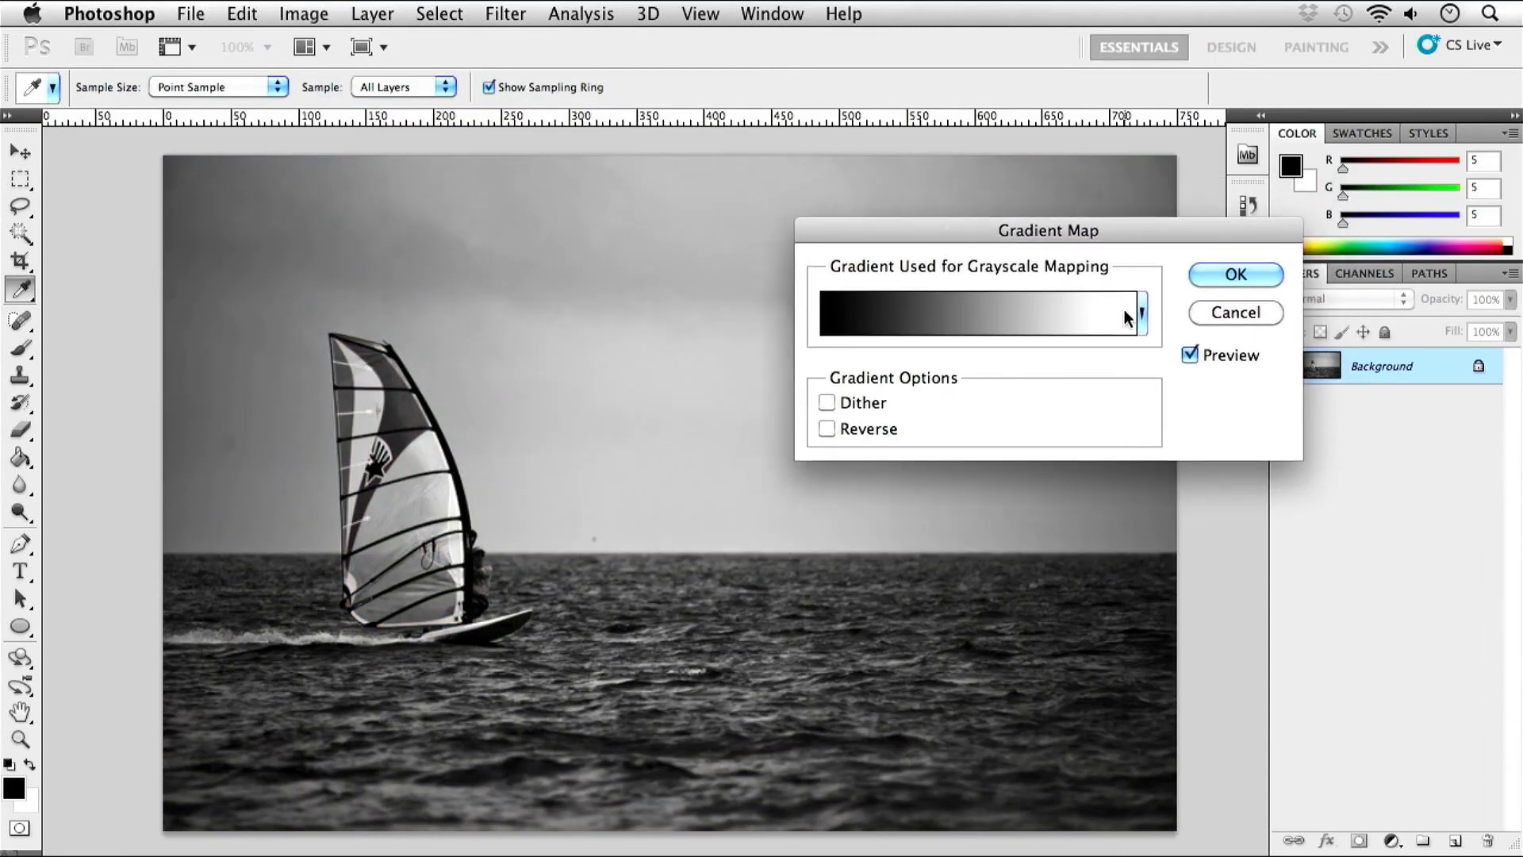
left_click_drag(1139, 231, 1258, 169)
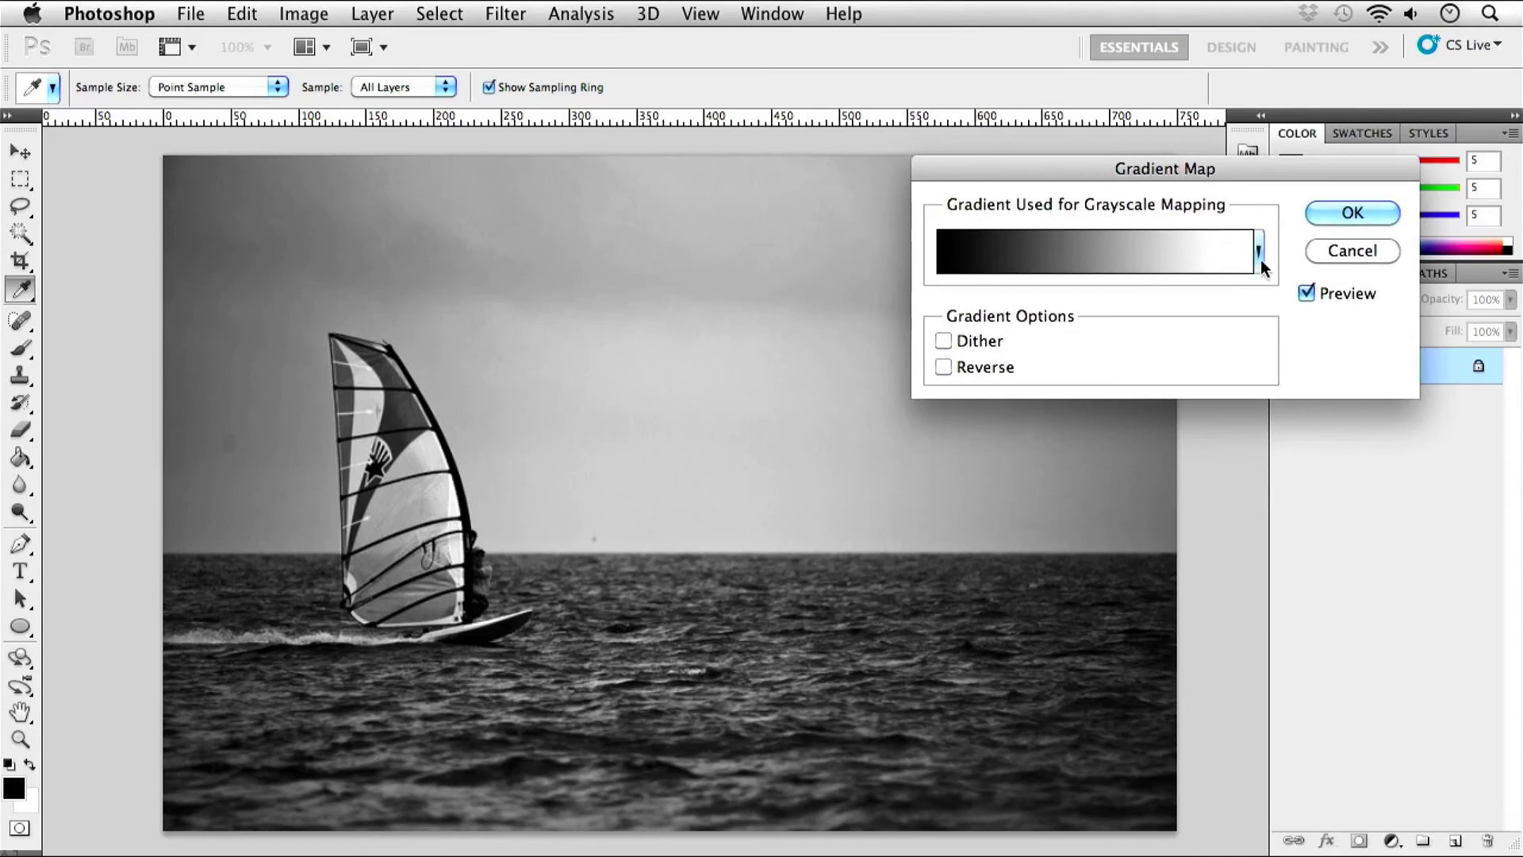
left_click(1259, 253)
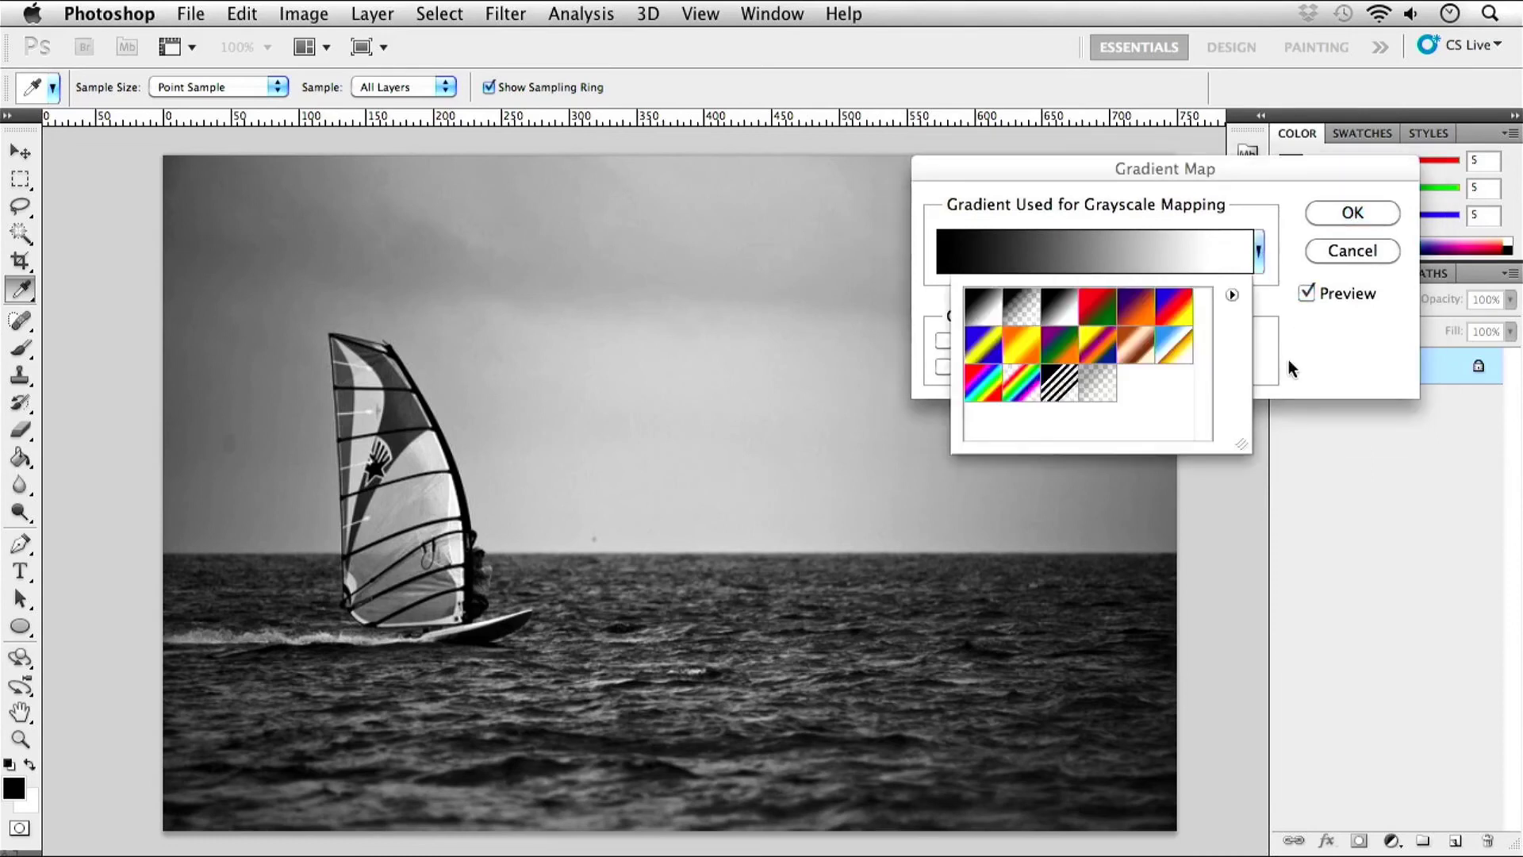
left_click(980, 388)
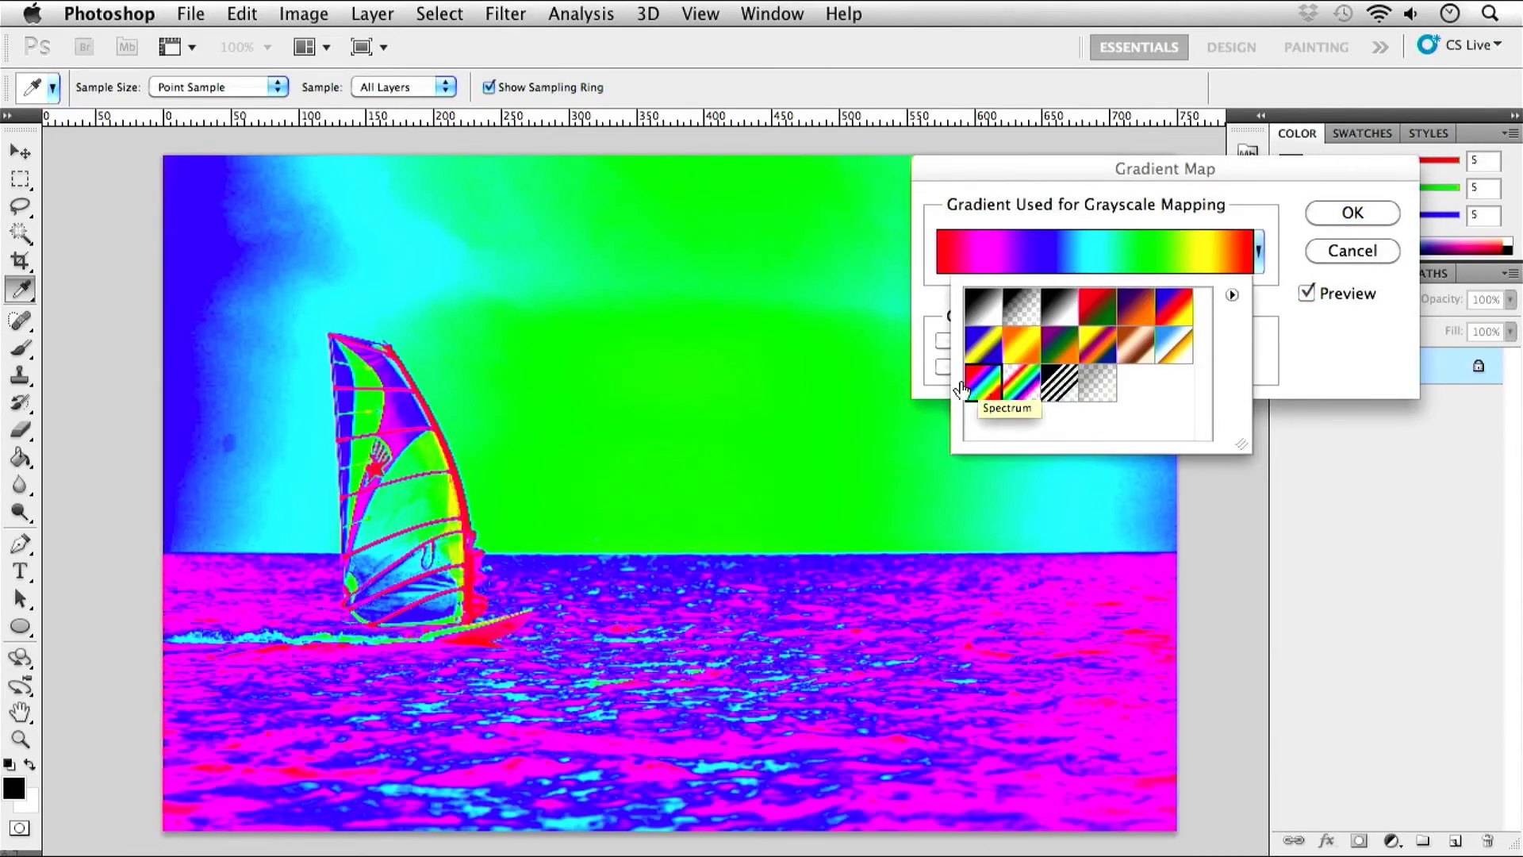
left_click(982, 361)
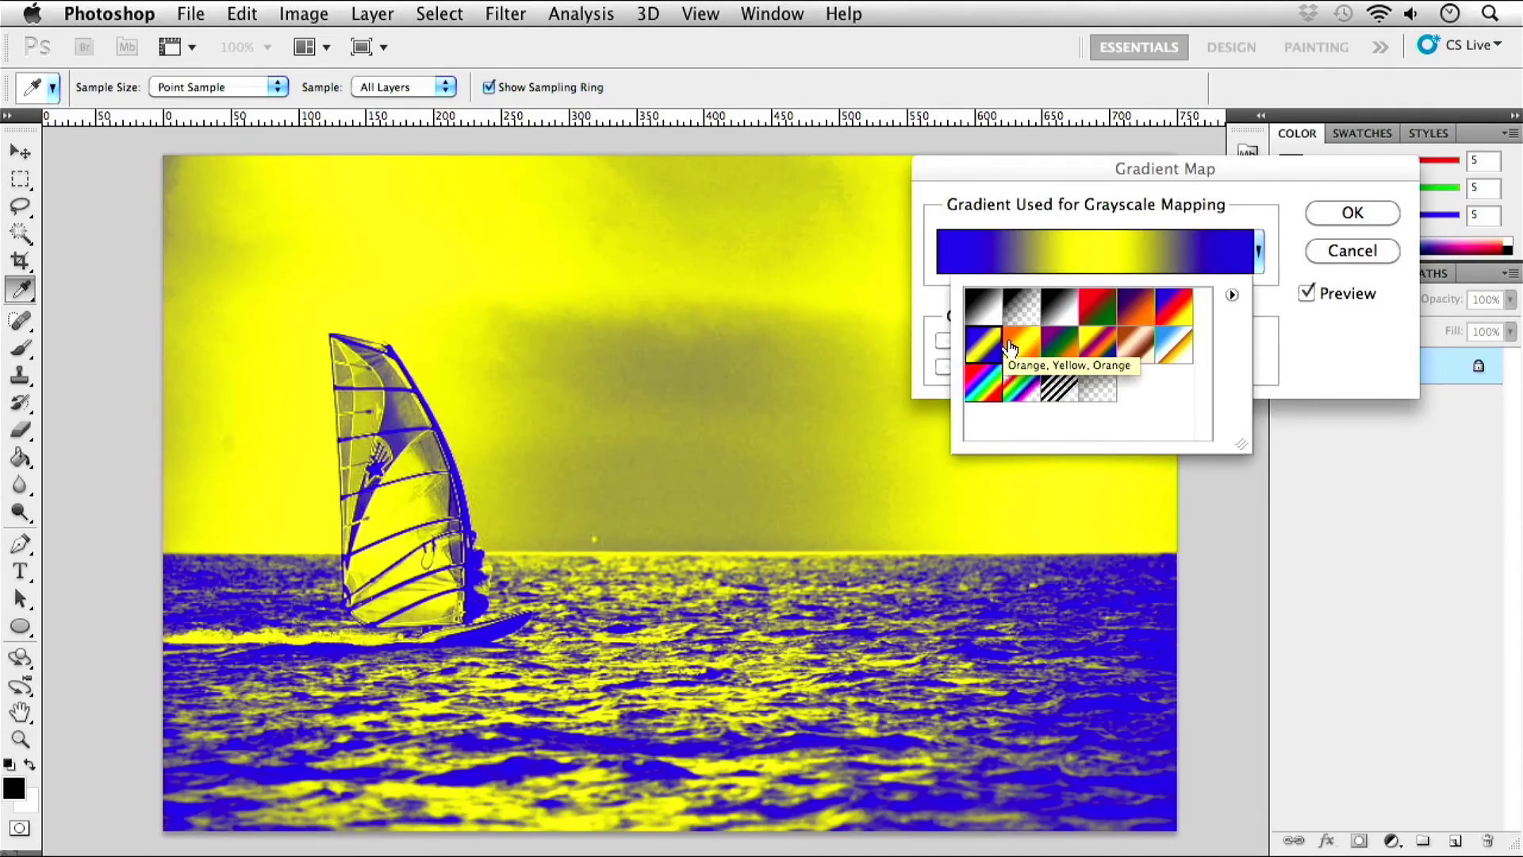
left_click(1012, 349)
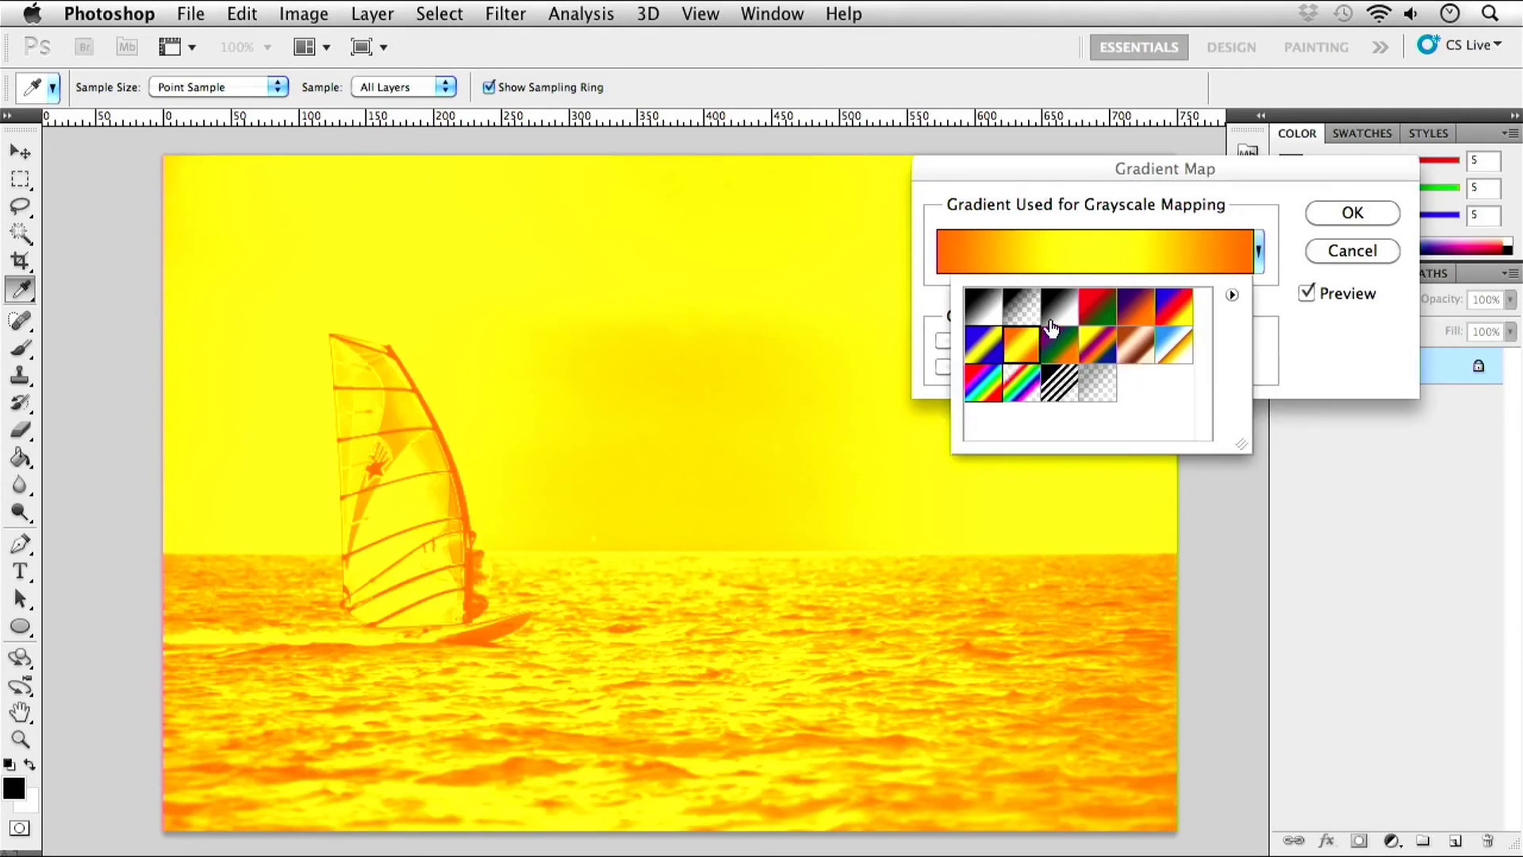
left_click(1096, 313)
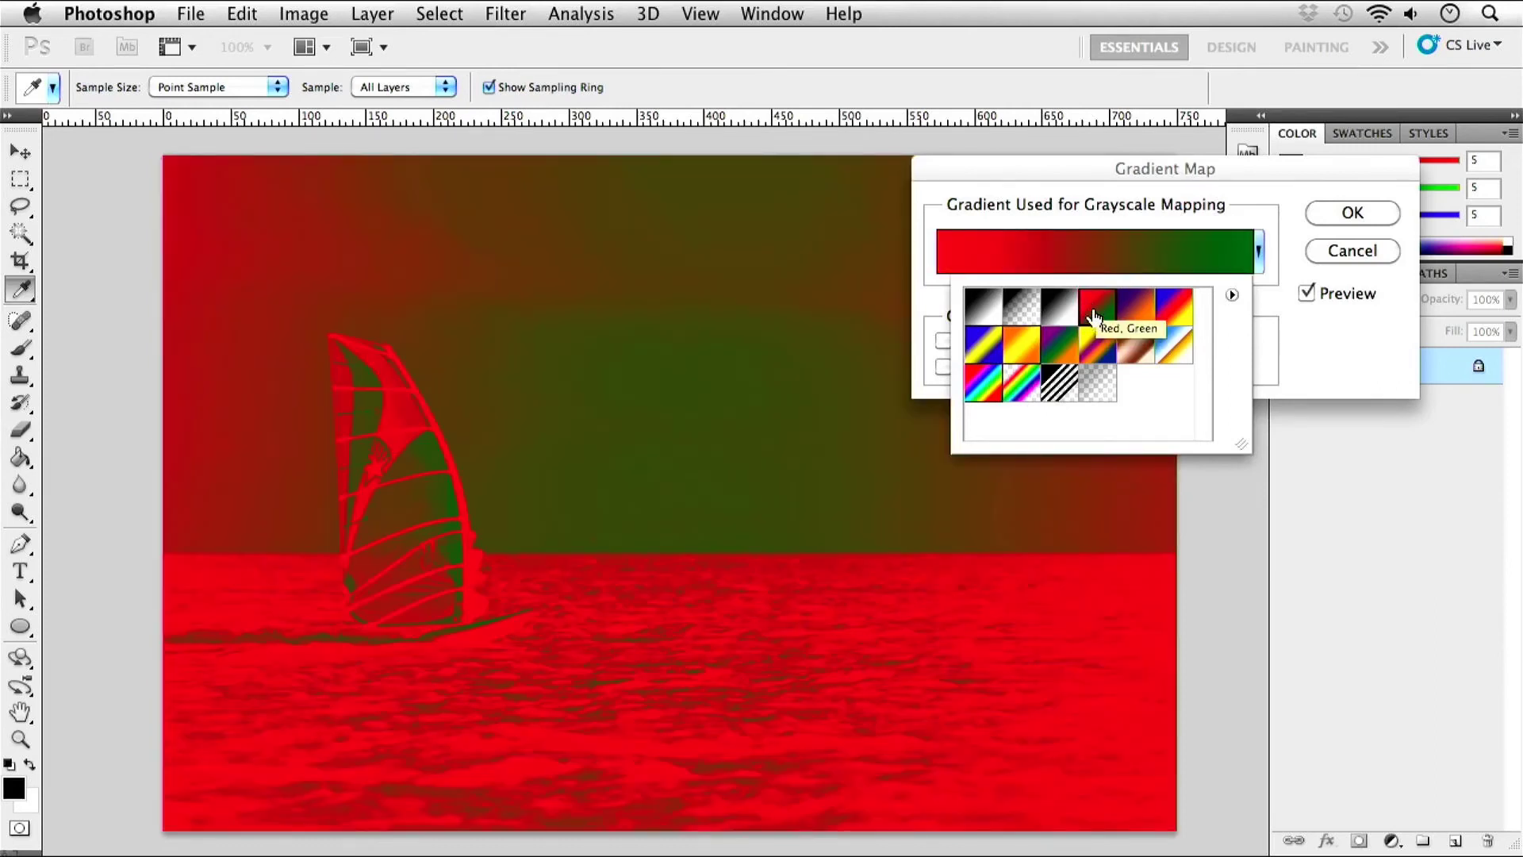
Try the black-to-transparent, black-to-white and Chrome gradients, ending on the first preset in the gradient map.
left_click(1026, 315)
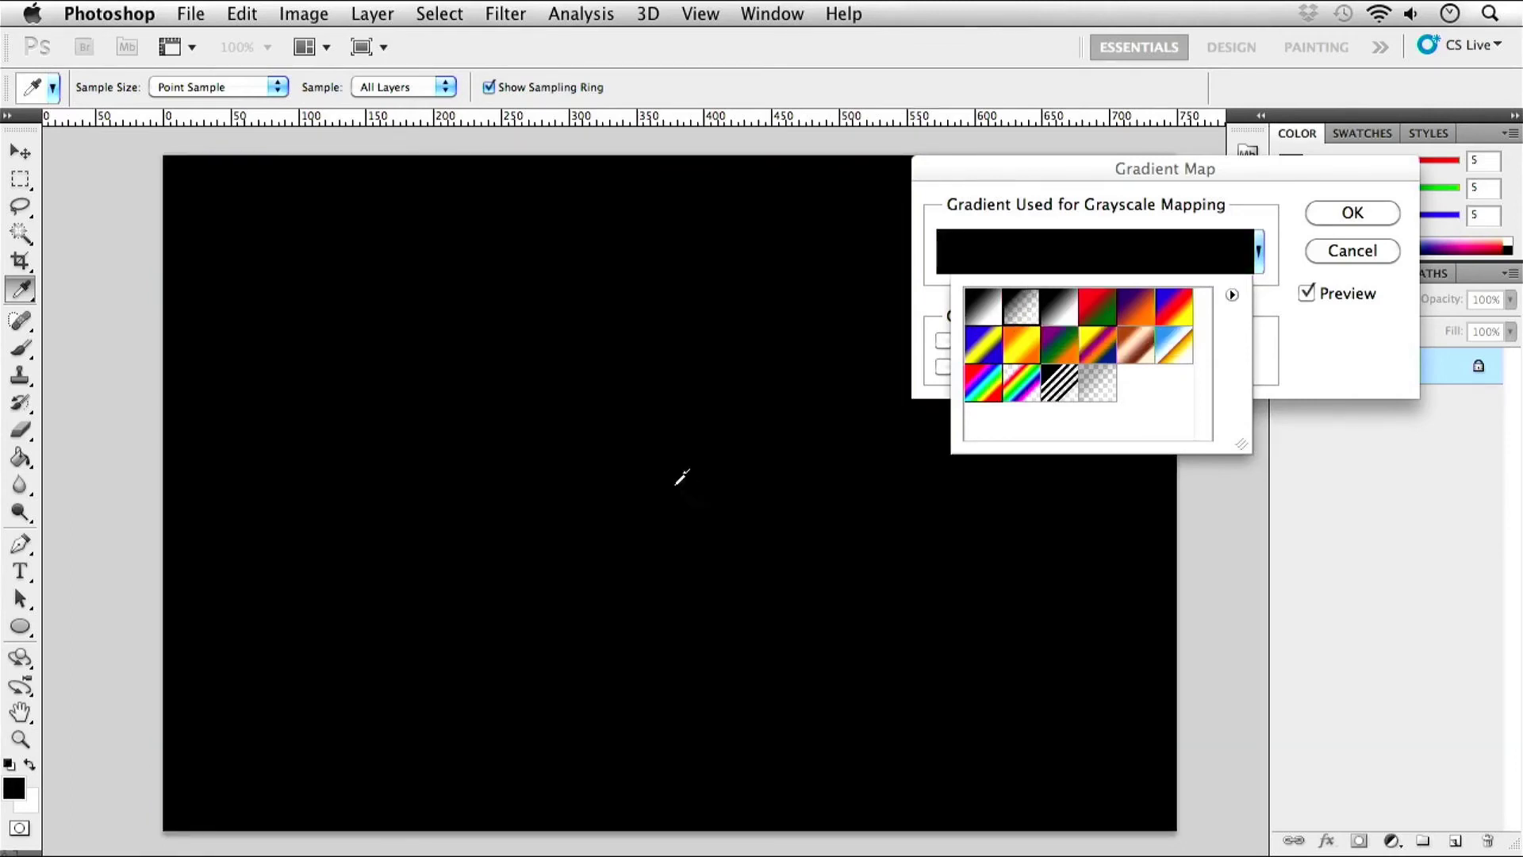
left_click(990, 314)
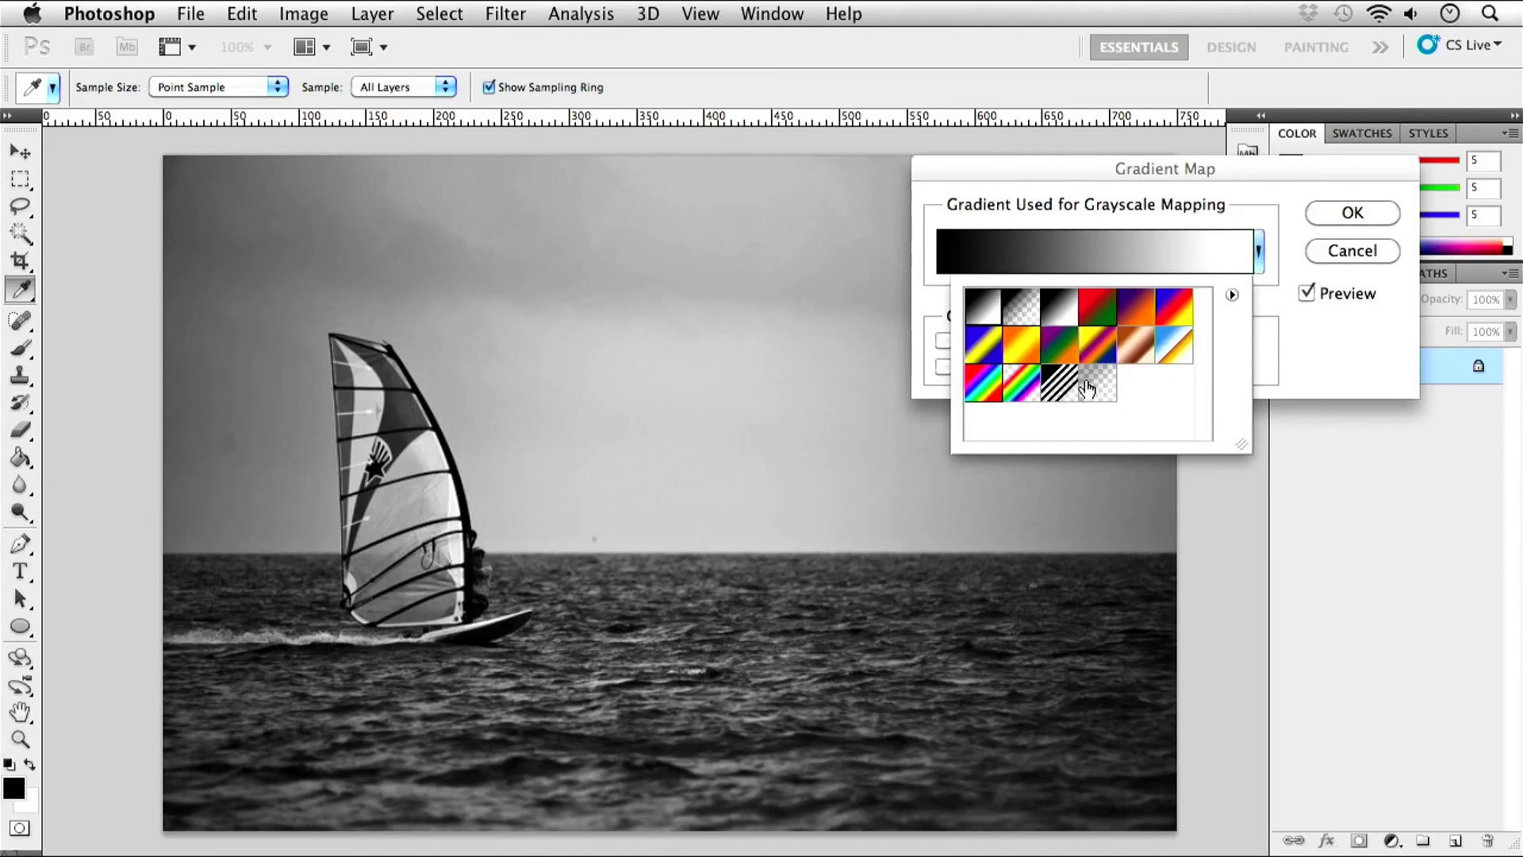
left_click(1174, 352)
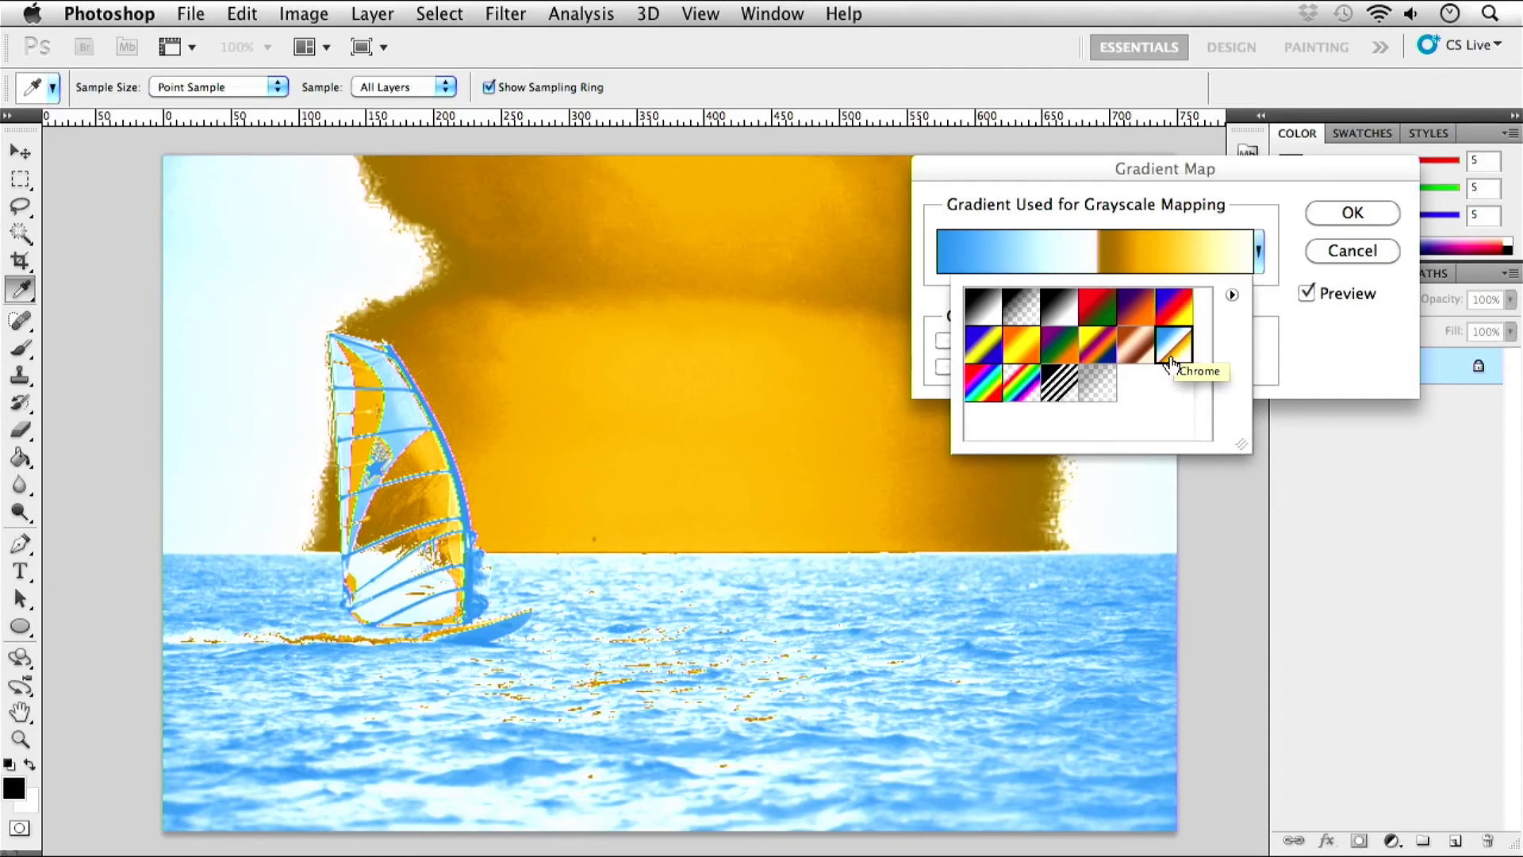
left_click(992, 312)
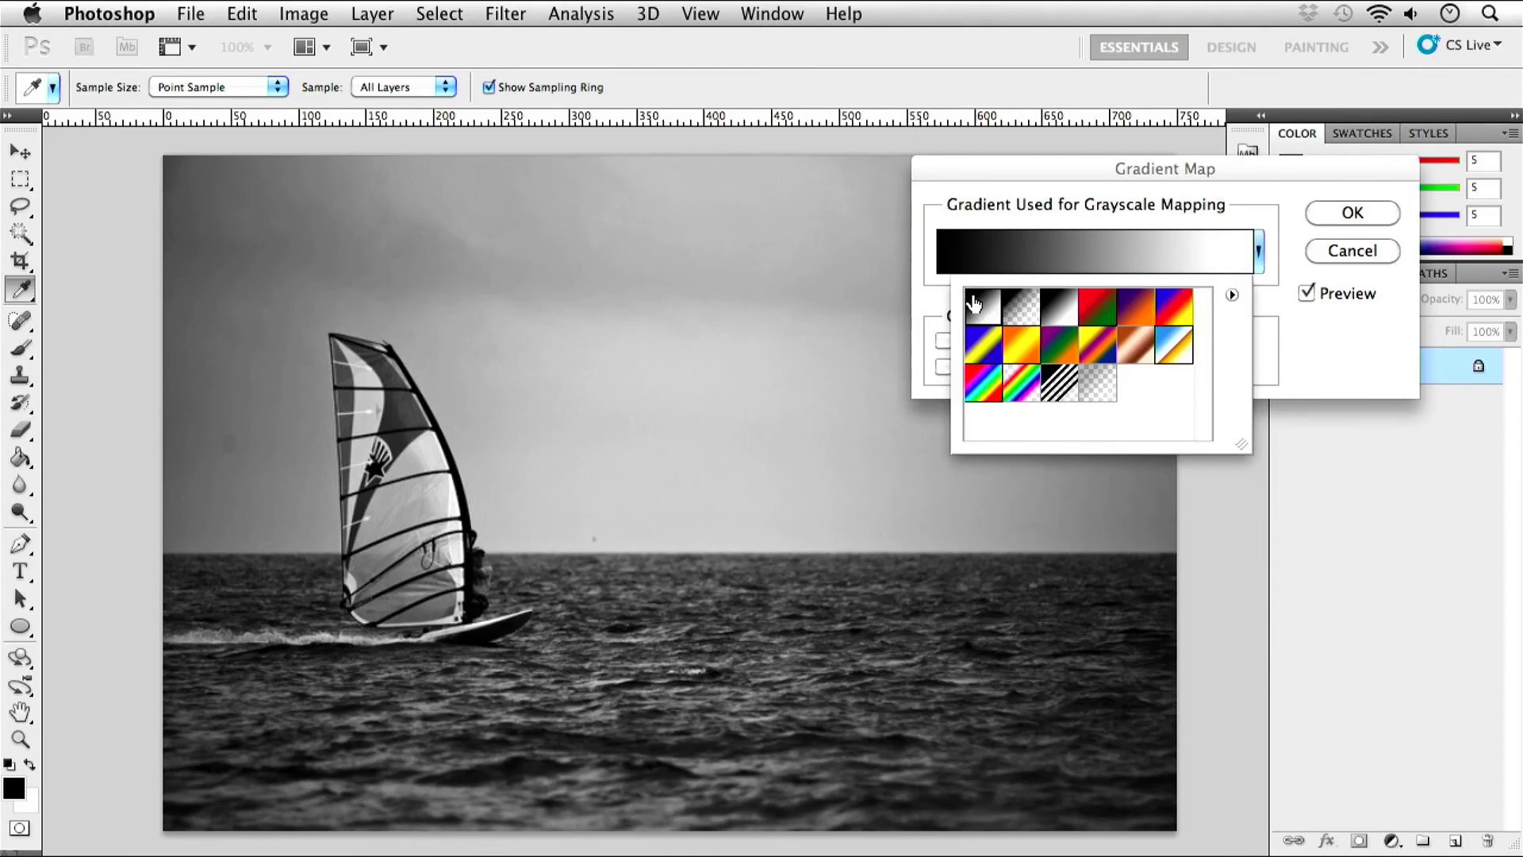
double_click(973, 304)
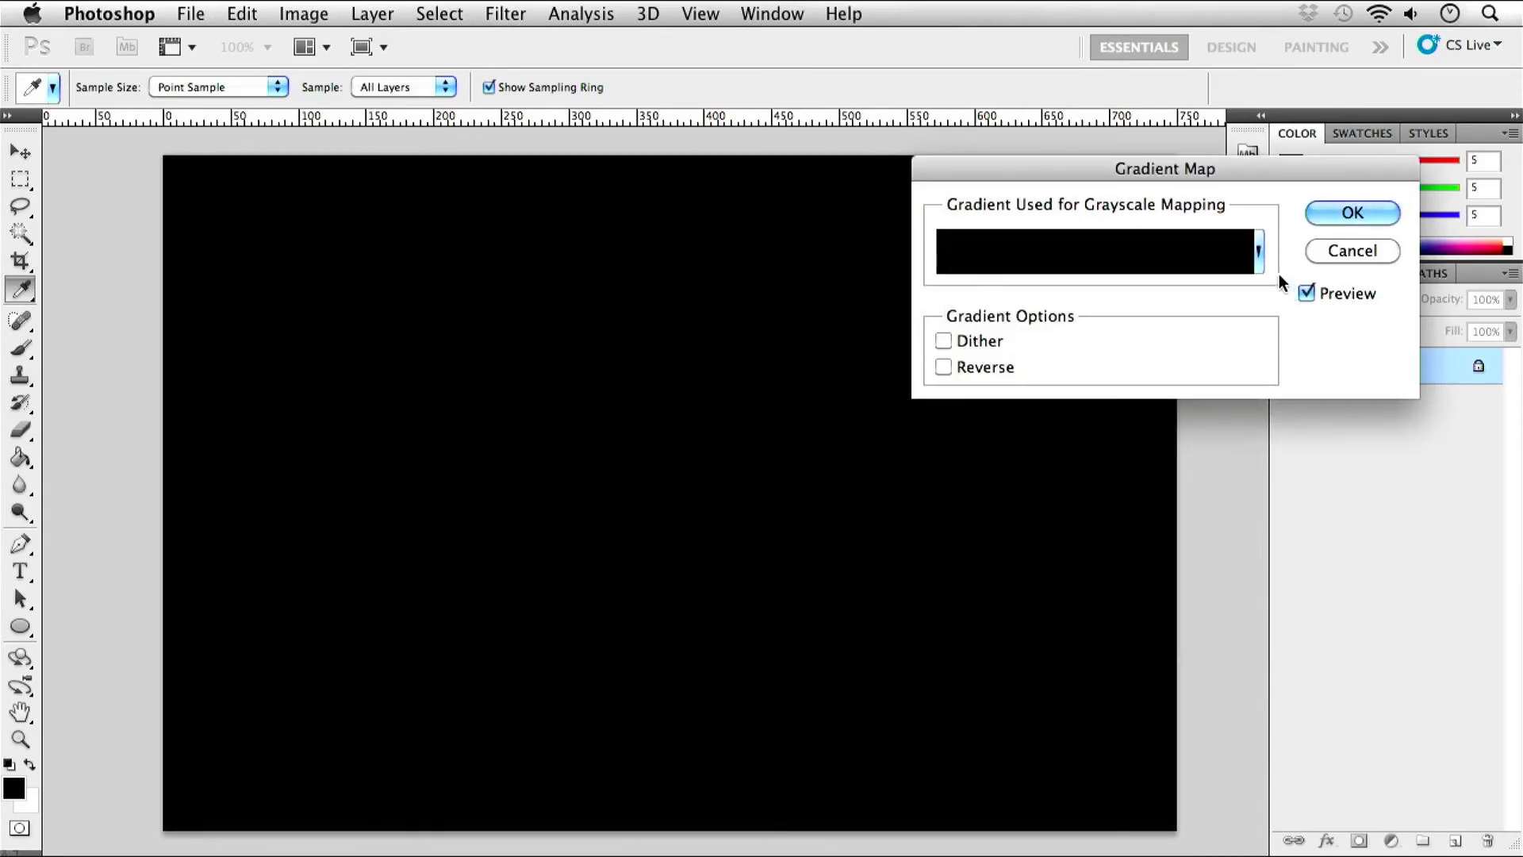
Replace the gradient presets with the Metals set.
left_click(1255, 250)
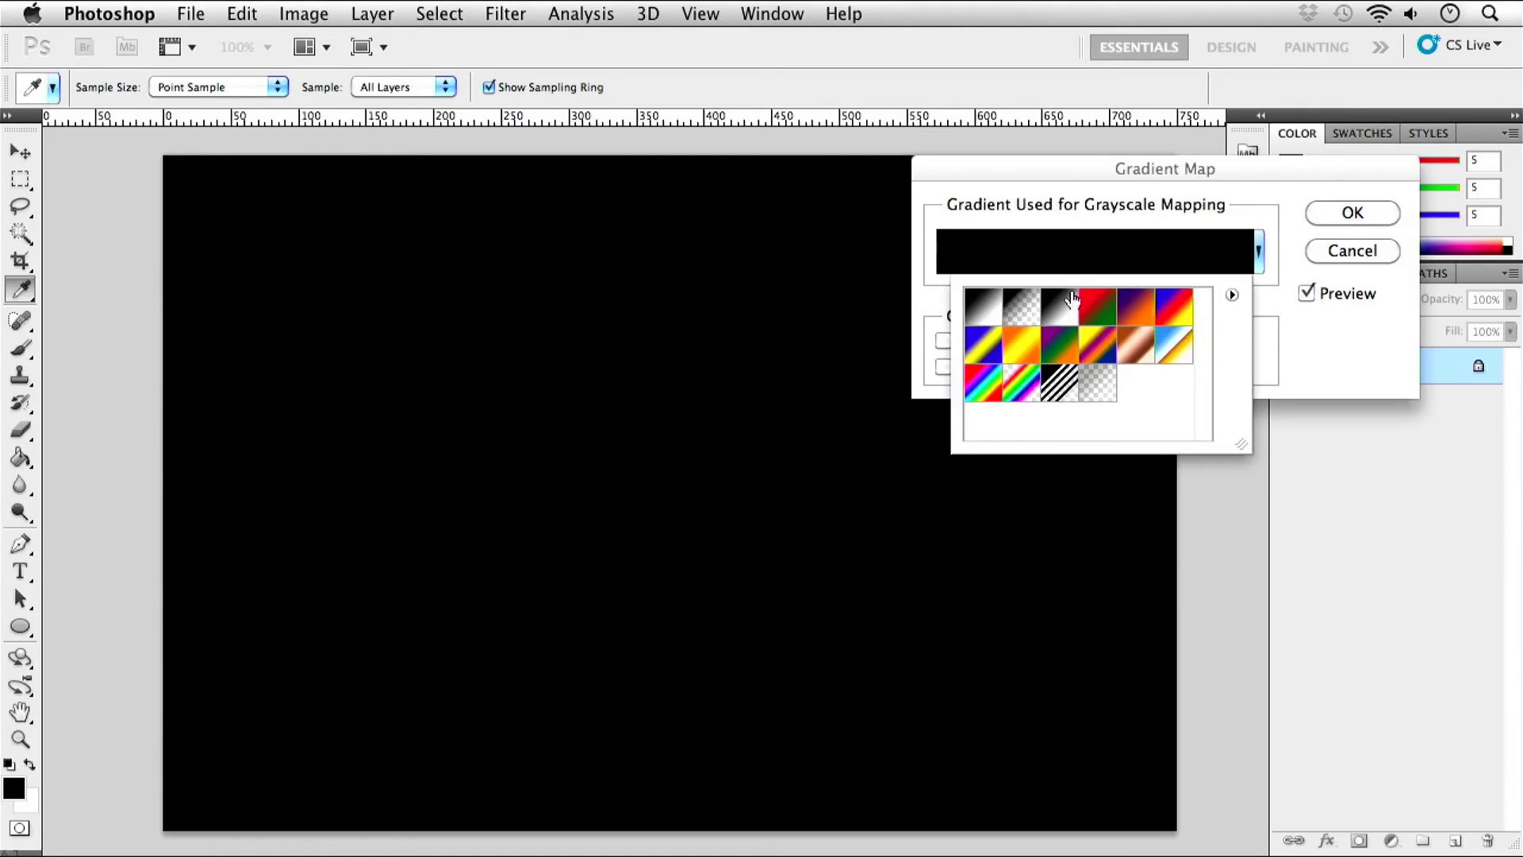
left_click(1231, 296)
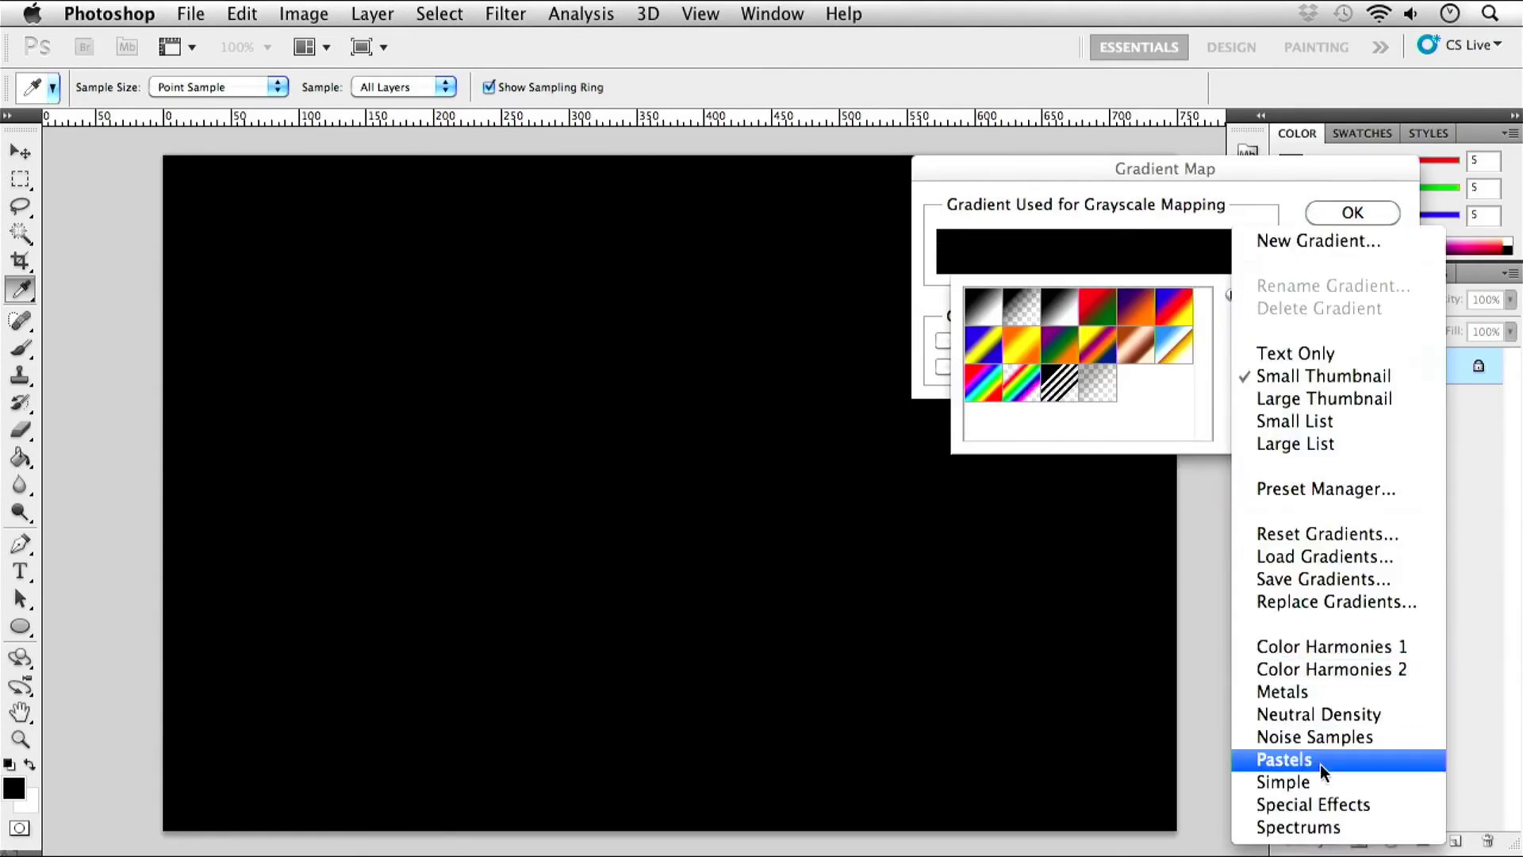
left_click(1301, 687)
left_click(928, 337)
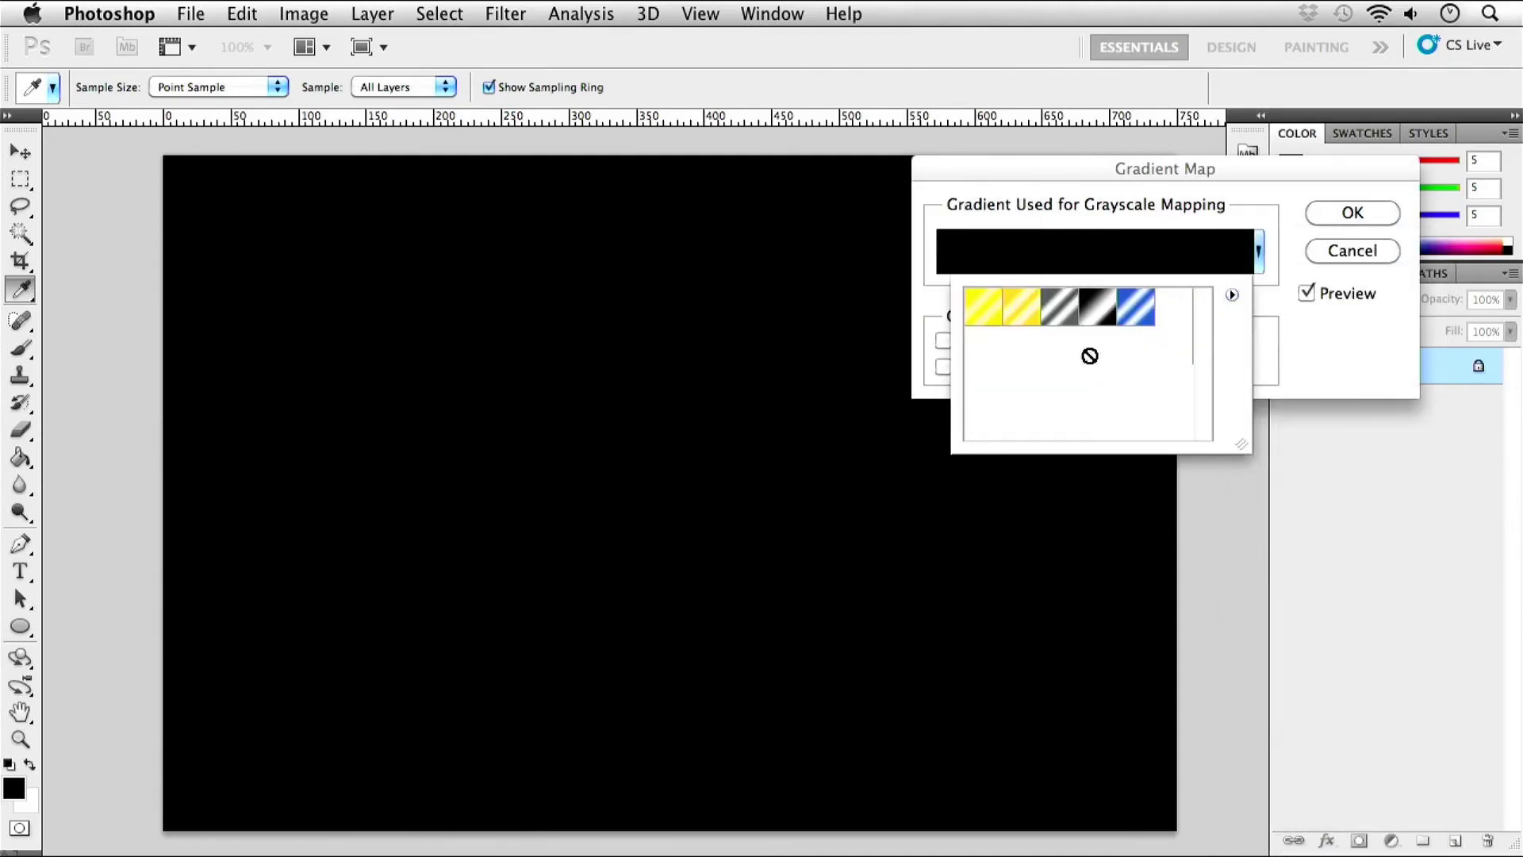
Reset the gradient presets to the default set and cancel the Gradient Map adjustment.
left_click(1229, 296)
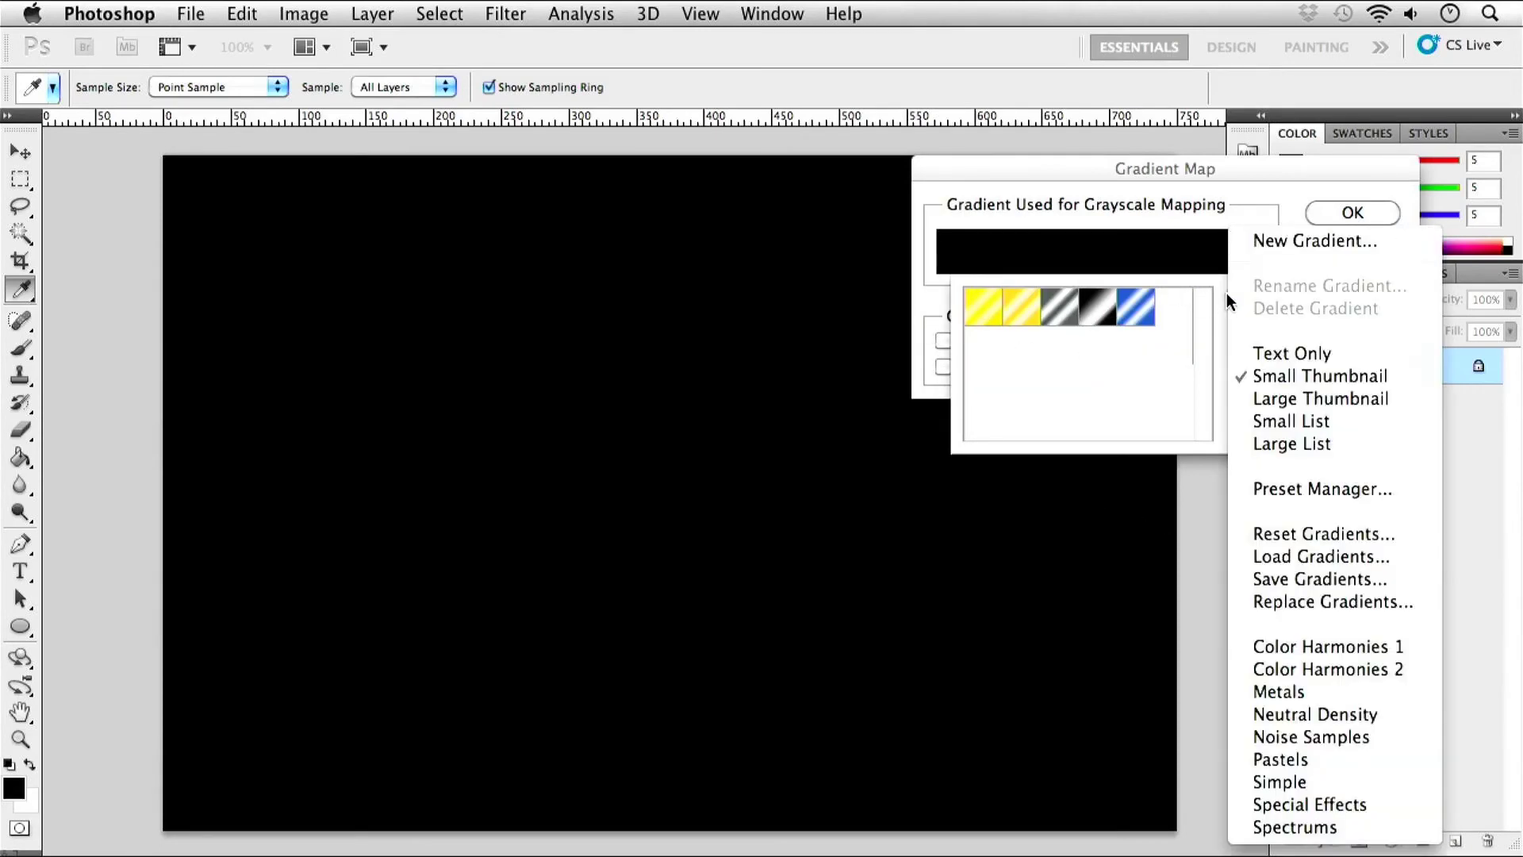
left_click(1226, 293)
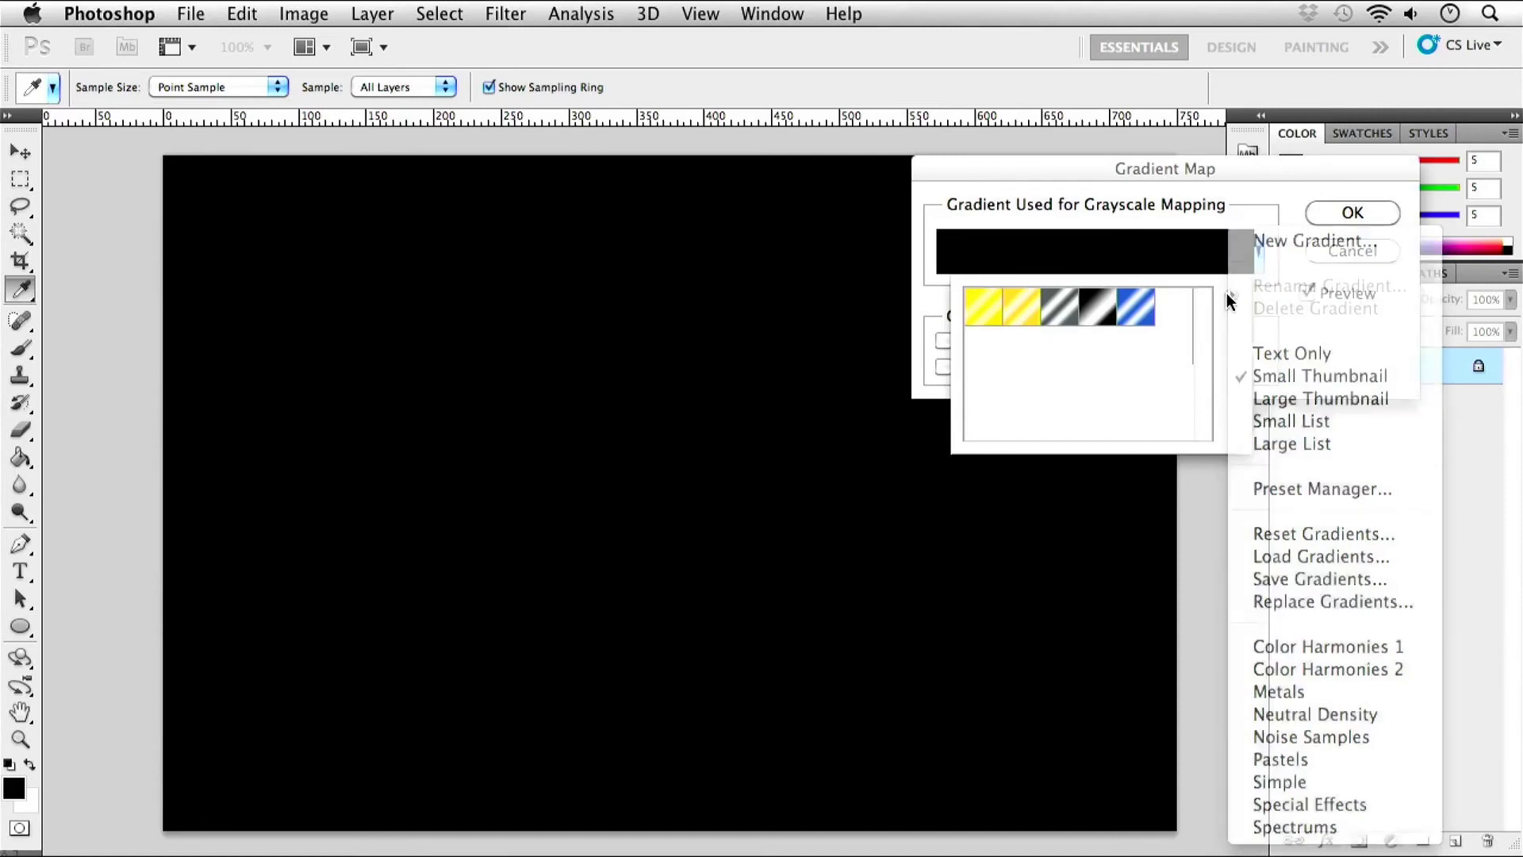
left_click(1226, 293)
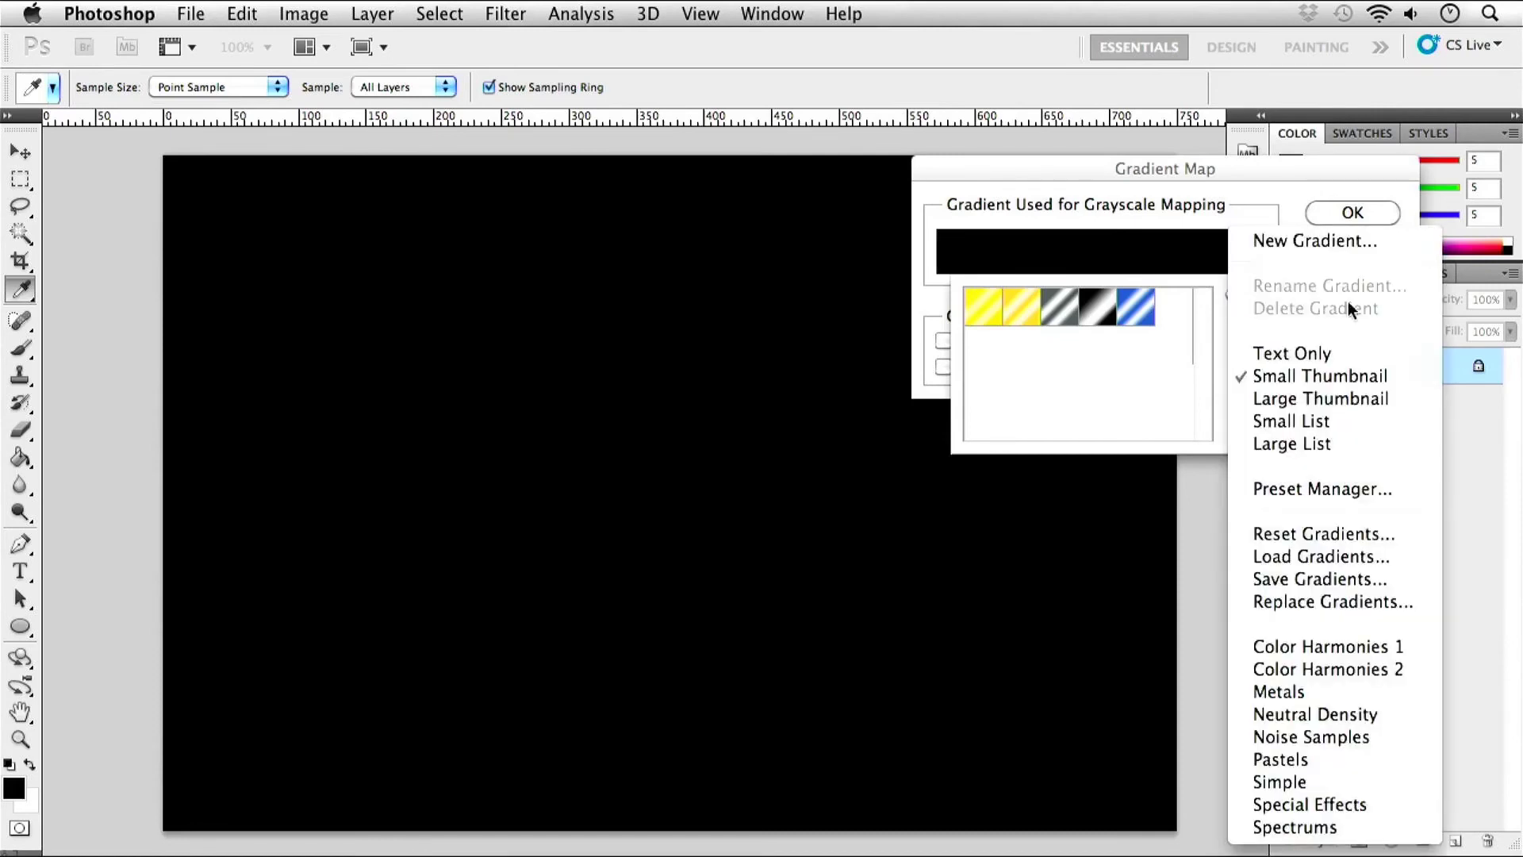
left_click(1330, 527)
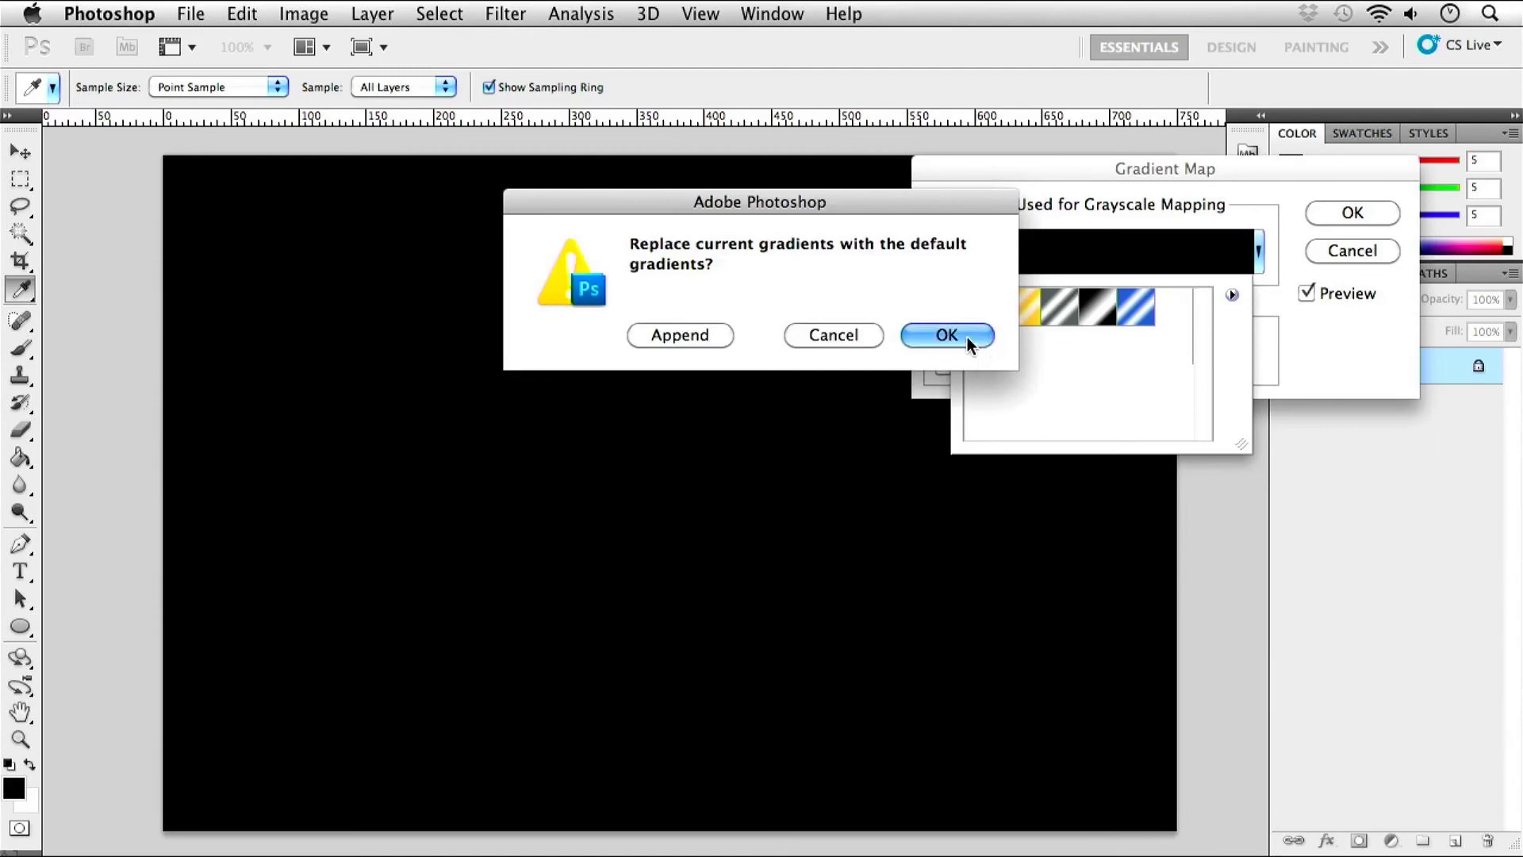
left_click(963, 336)
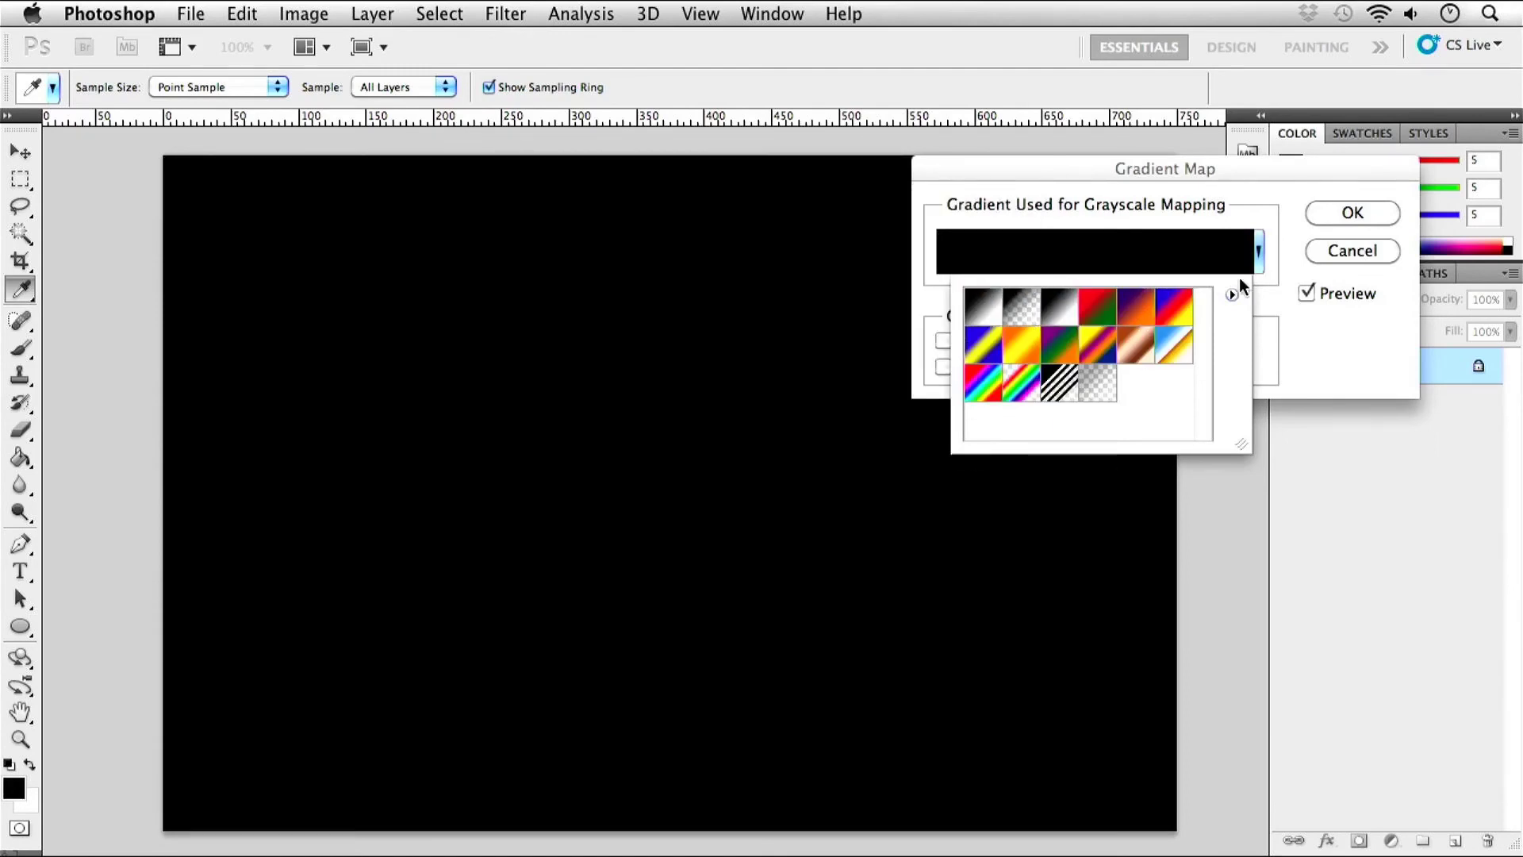
left_click(1340, 249)
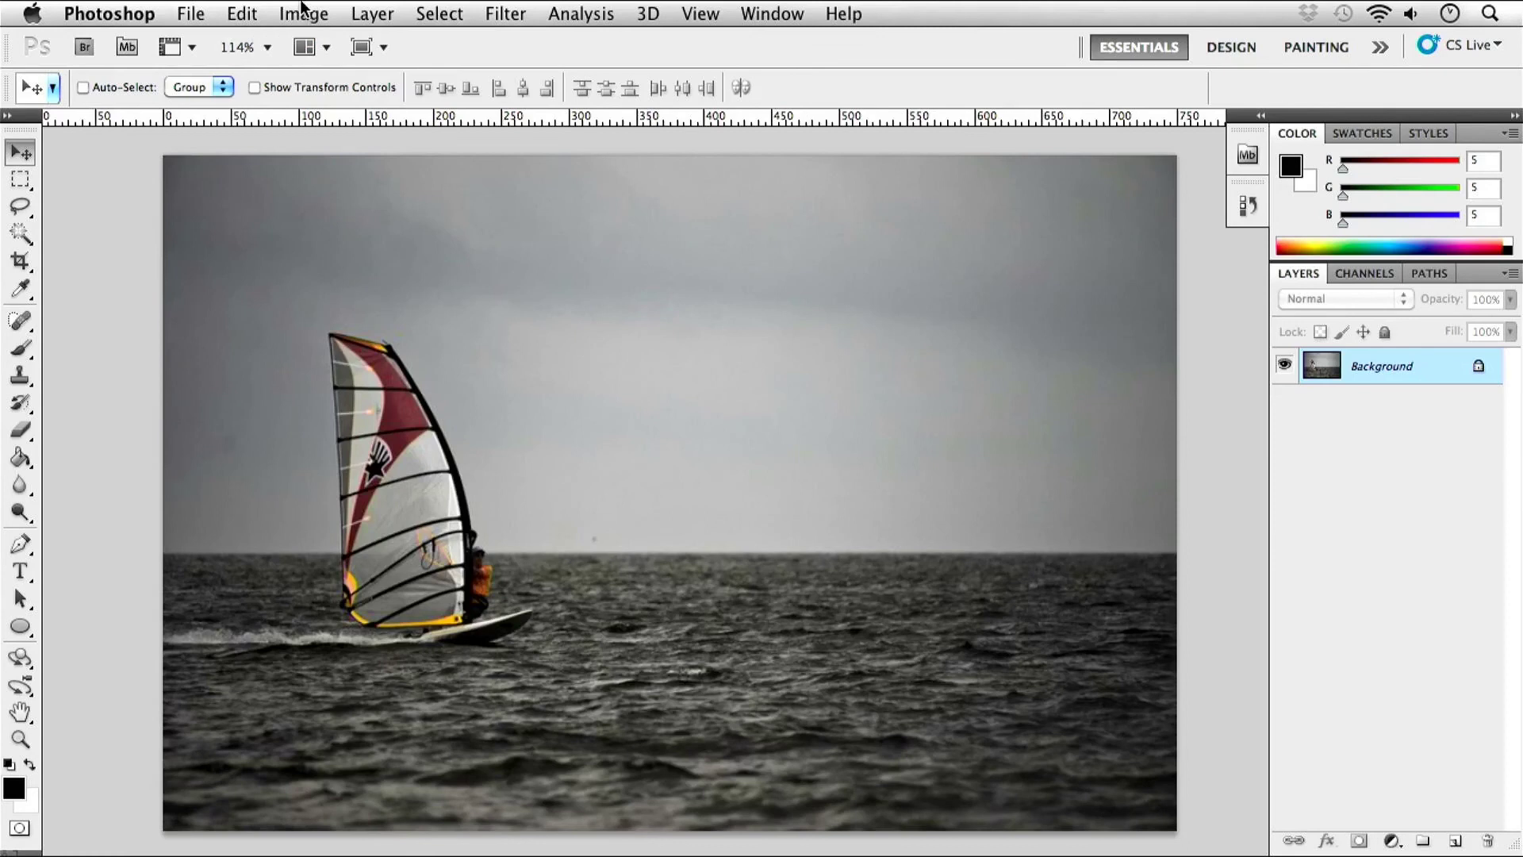
Start a Shadows/Highlights adjustment and try shadow amounts of 0%, 81% and 24%.
left_click(303, 11)
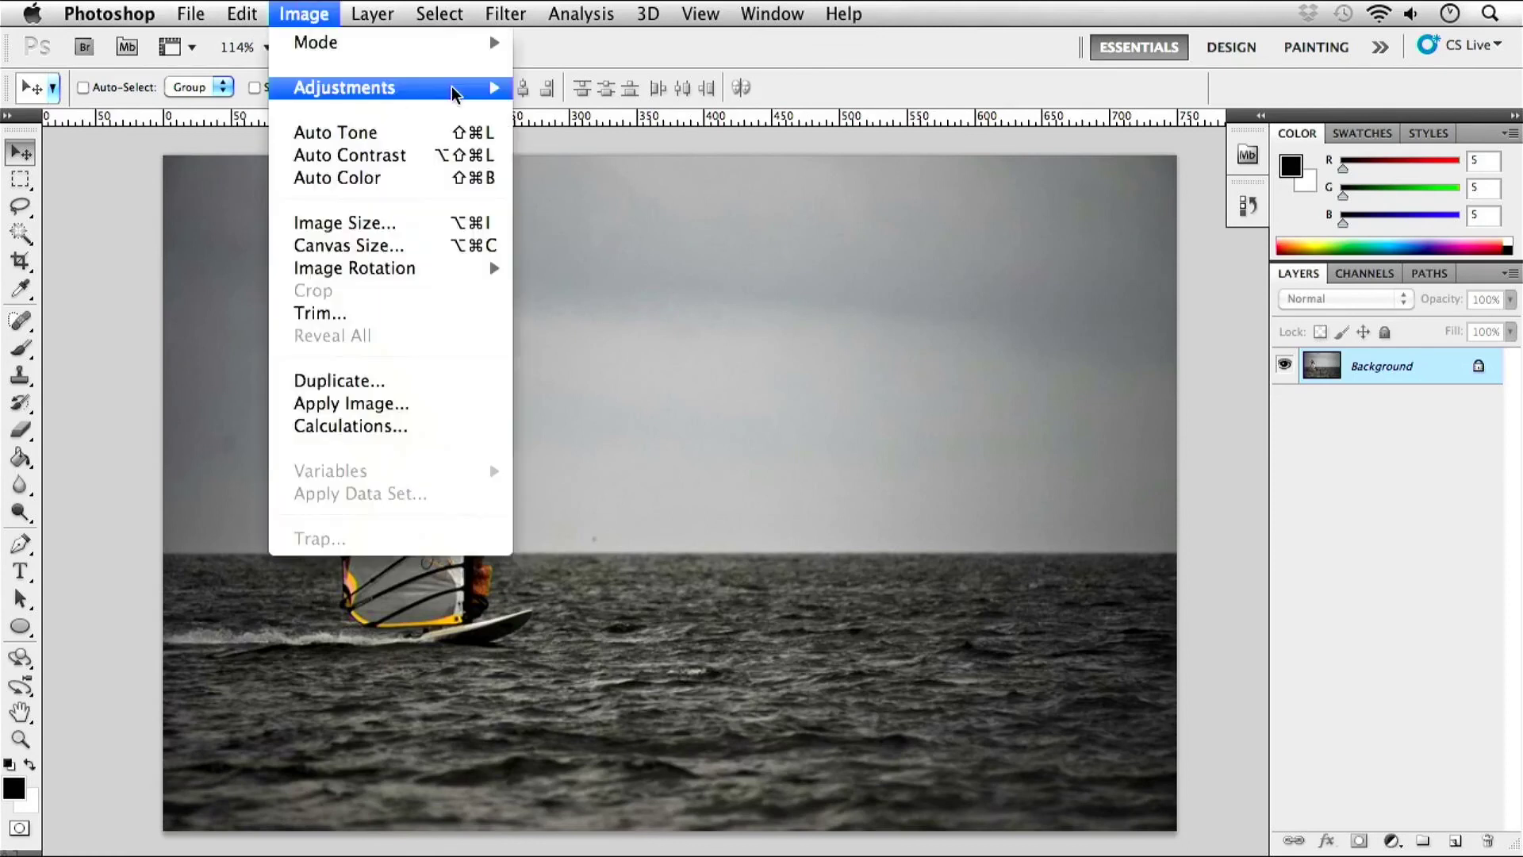
mouse_move(381, 87)
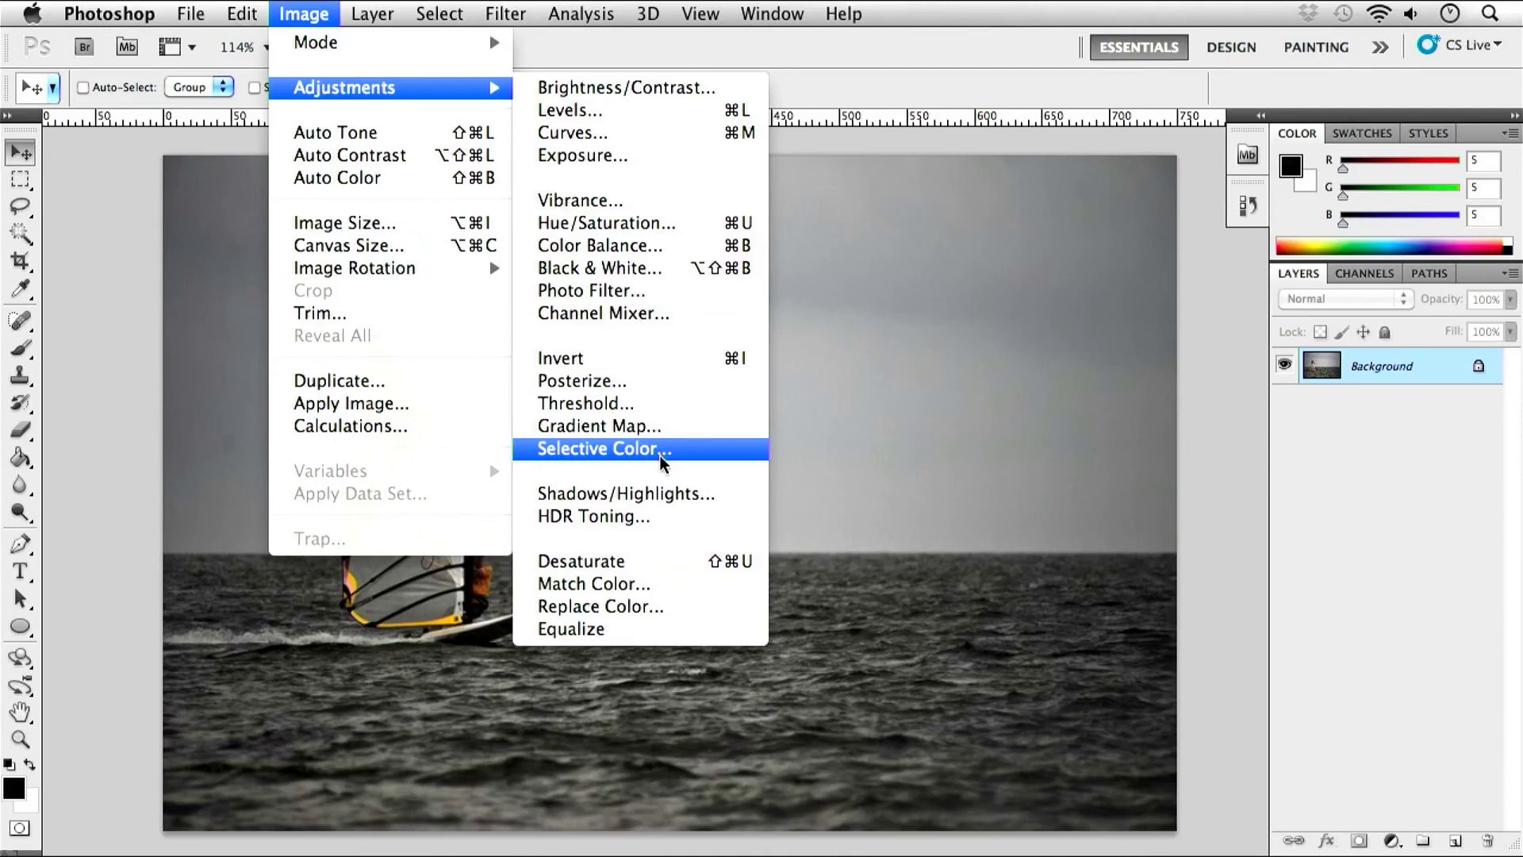
left_click(659, 492)
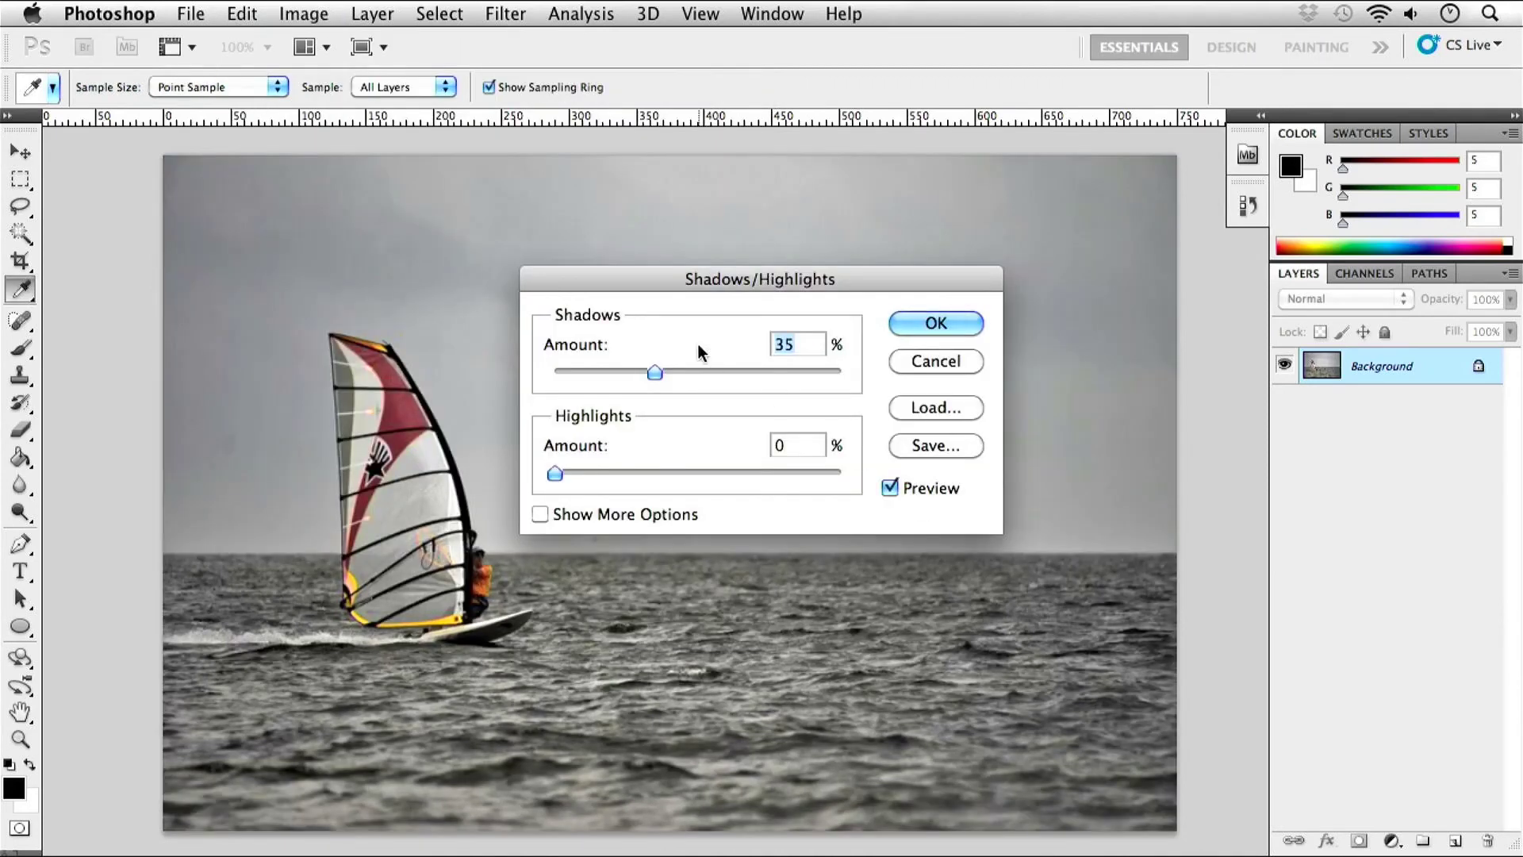
left_click_drag(687, 279, 1018, 289)
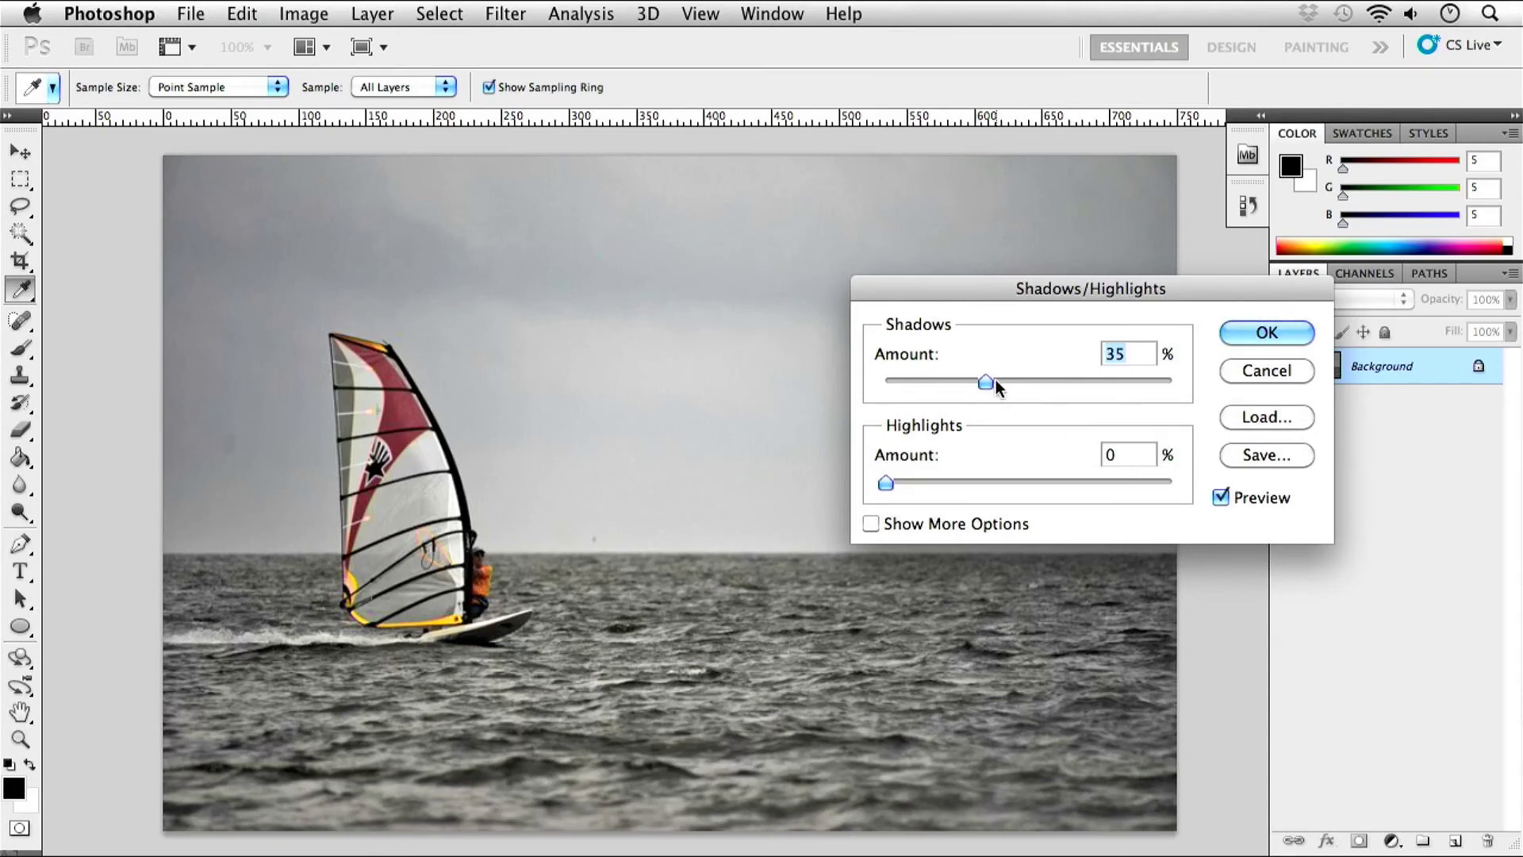
left_click_drag(987, 382, 872, 381)
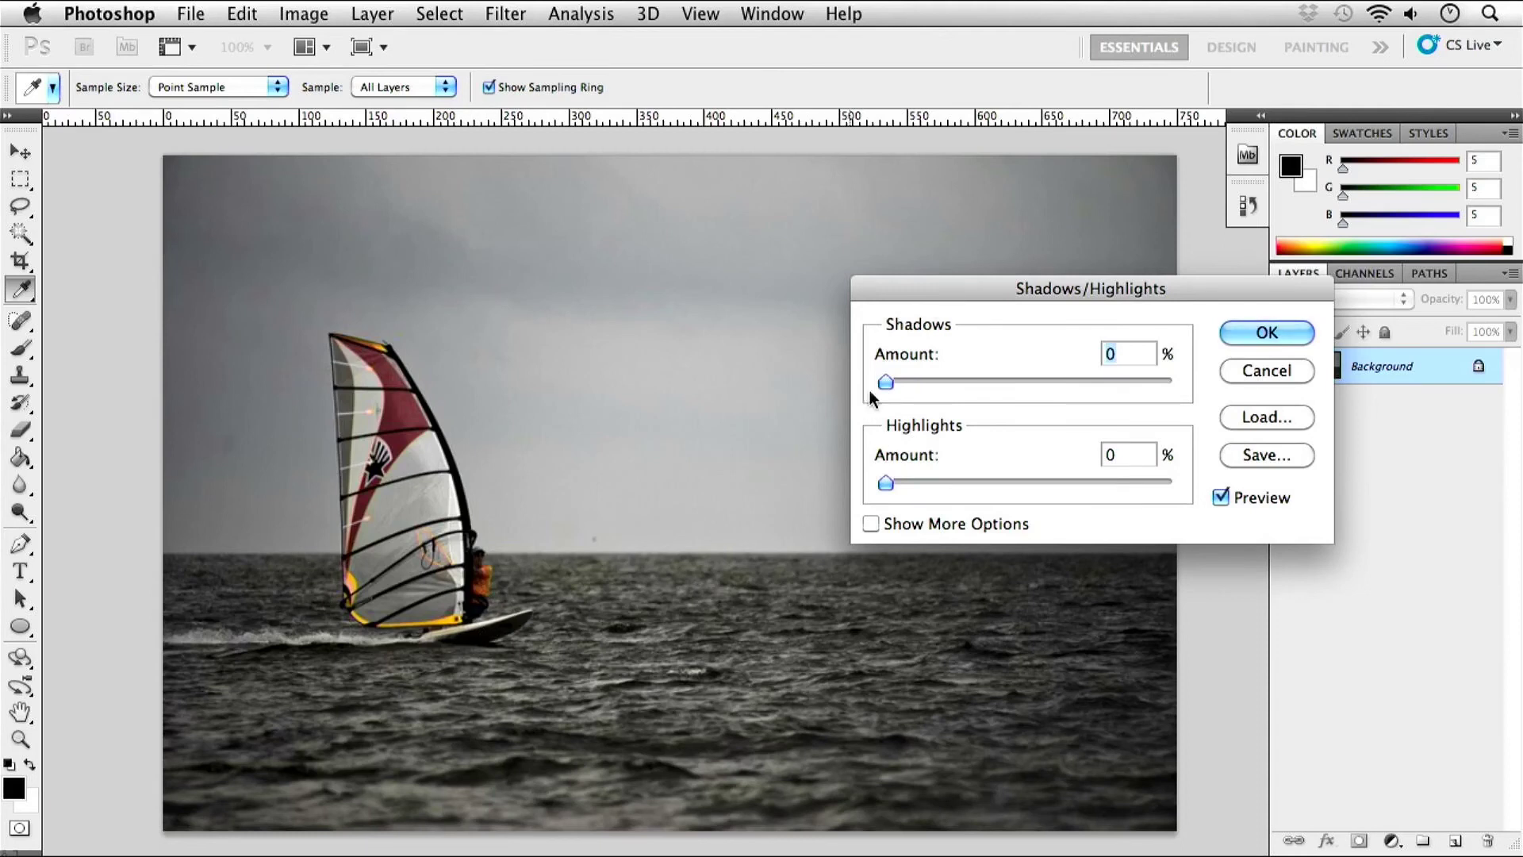
left_click_drag(889, 380, 1117, 384)
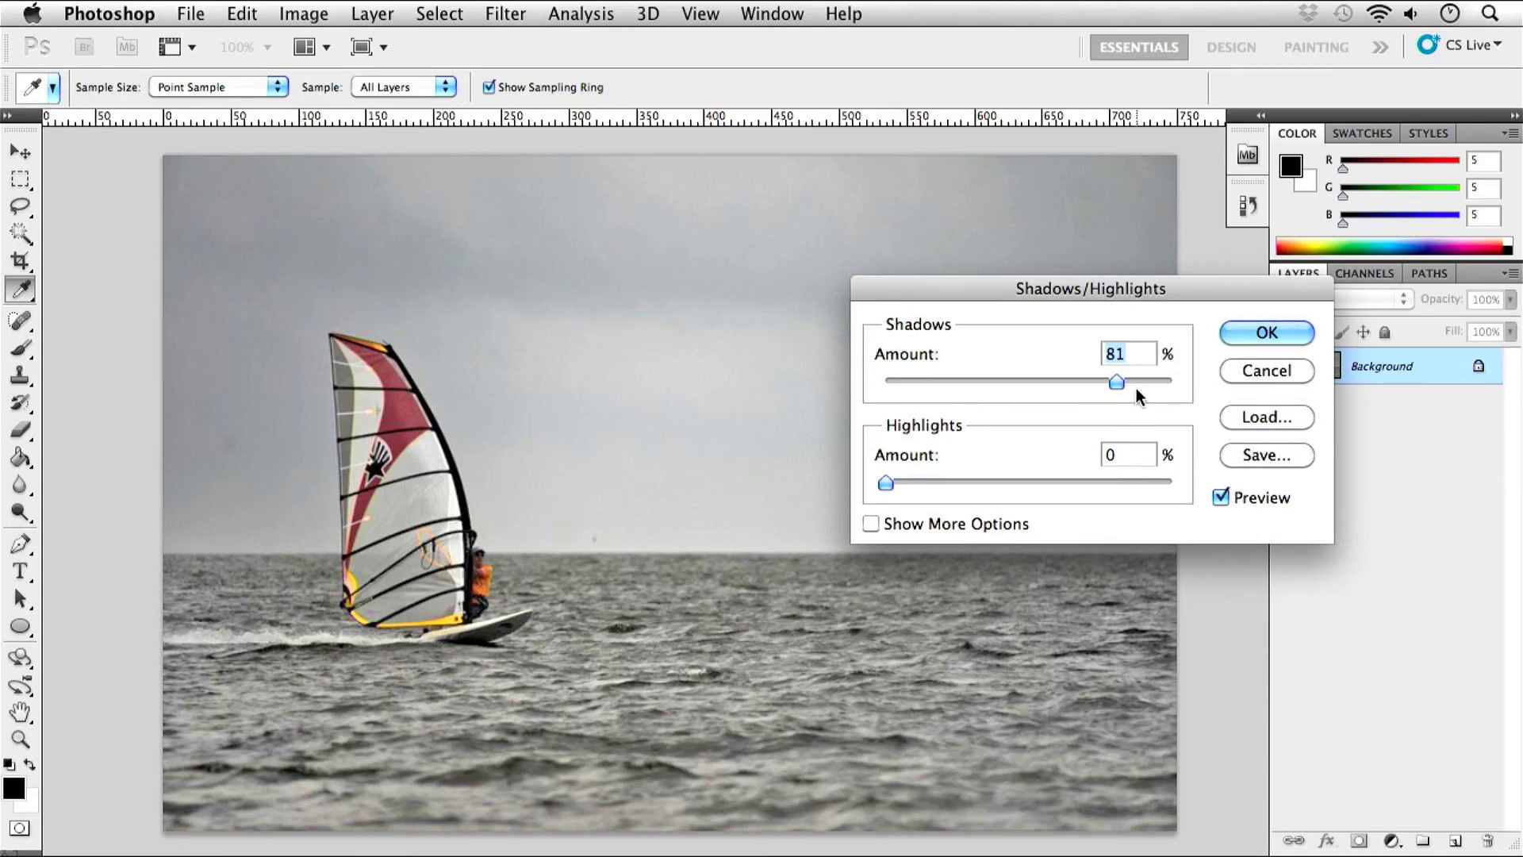
left_click_drag(1117, 382, 955, 374)
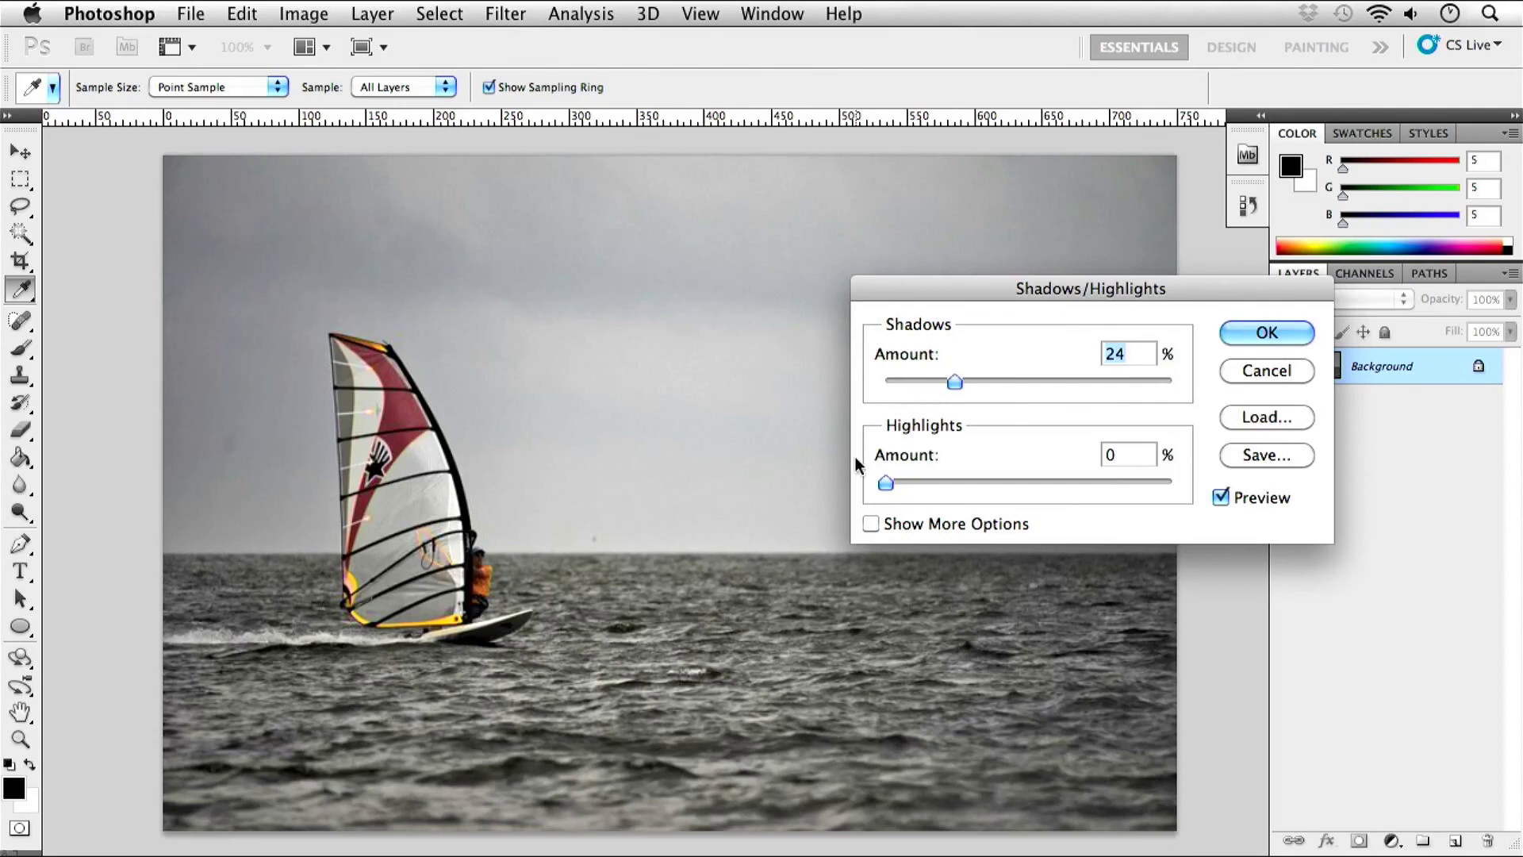
Try a highlights amount of 48% with shadows at 35%, and cancel the Shadows/Highlights adjustment.
left_click_drag(883, 483, 827, 450)
left_click_drag(886, 484, 1021, 492)
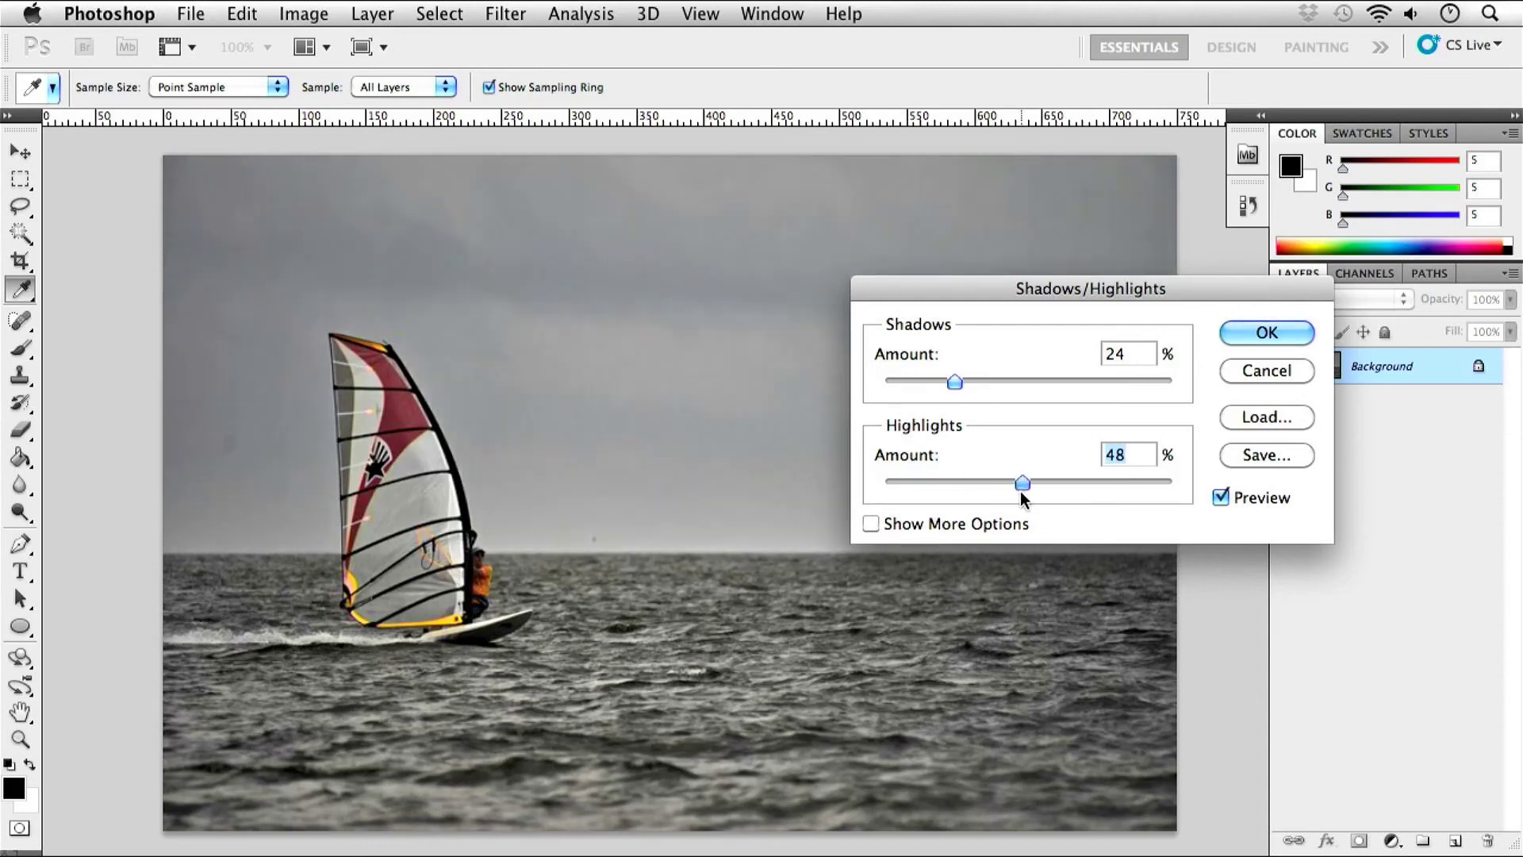
left_click_drag(953, 374, 988, 378)
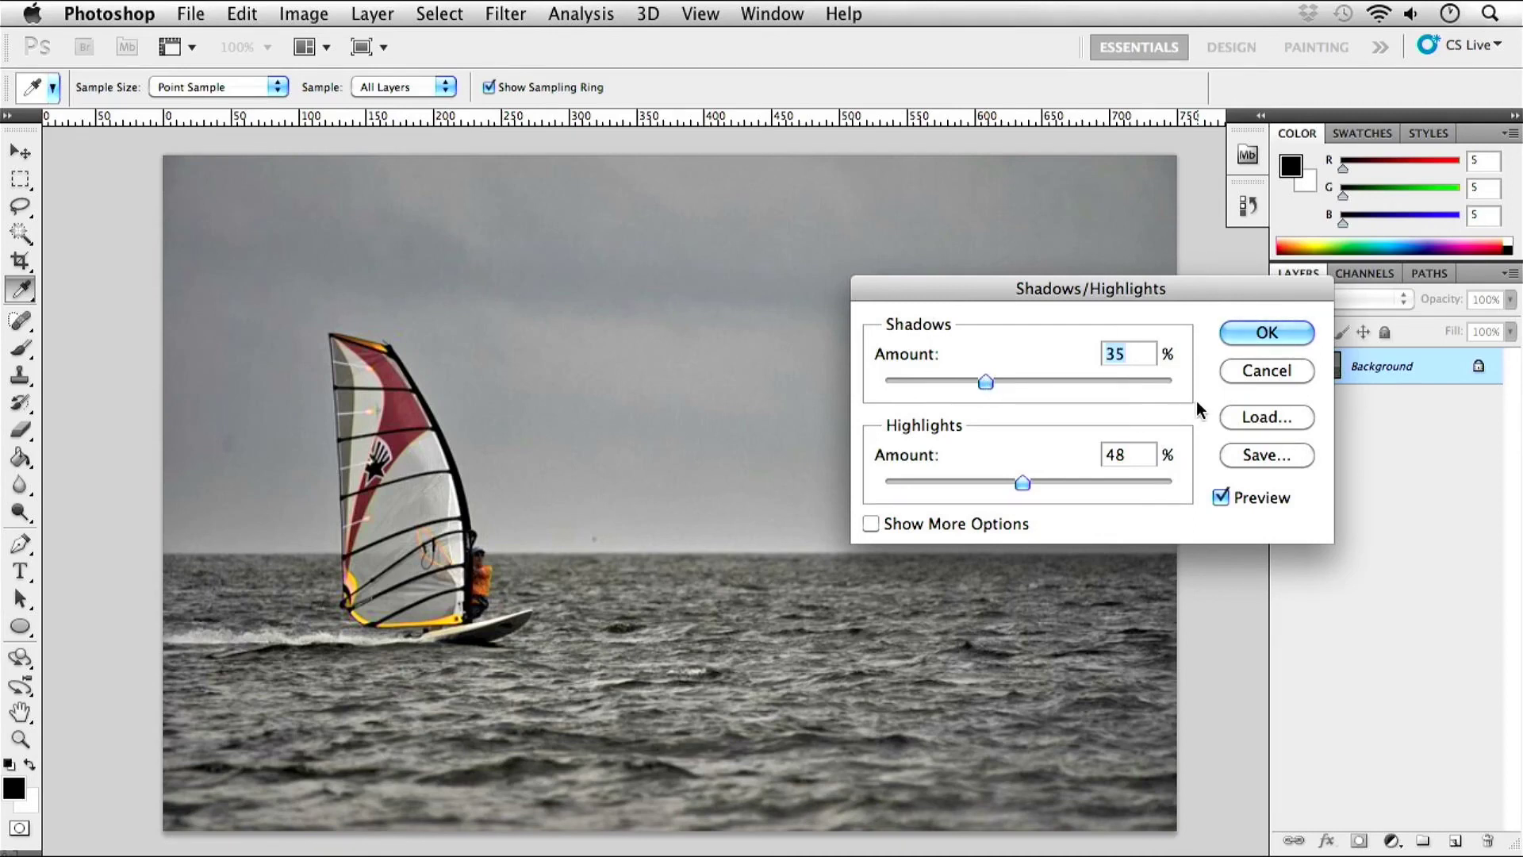
left_click(1266, 370)
key("v")
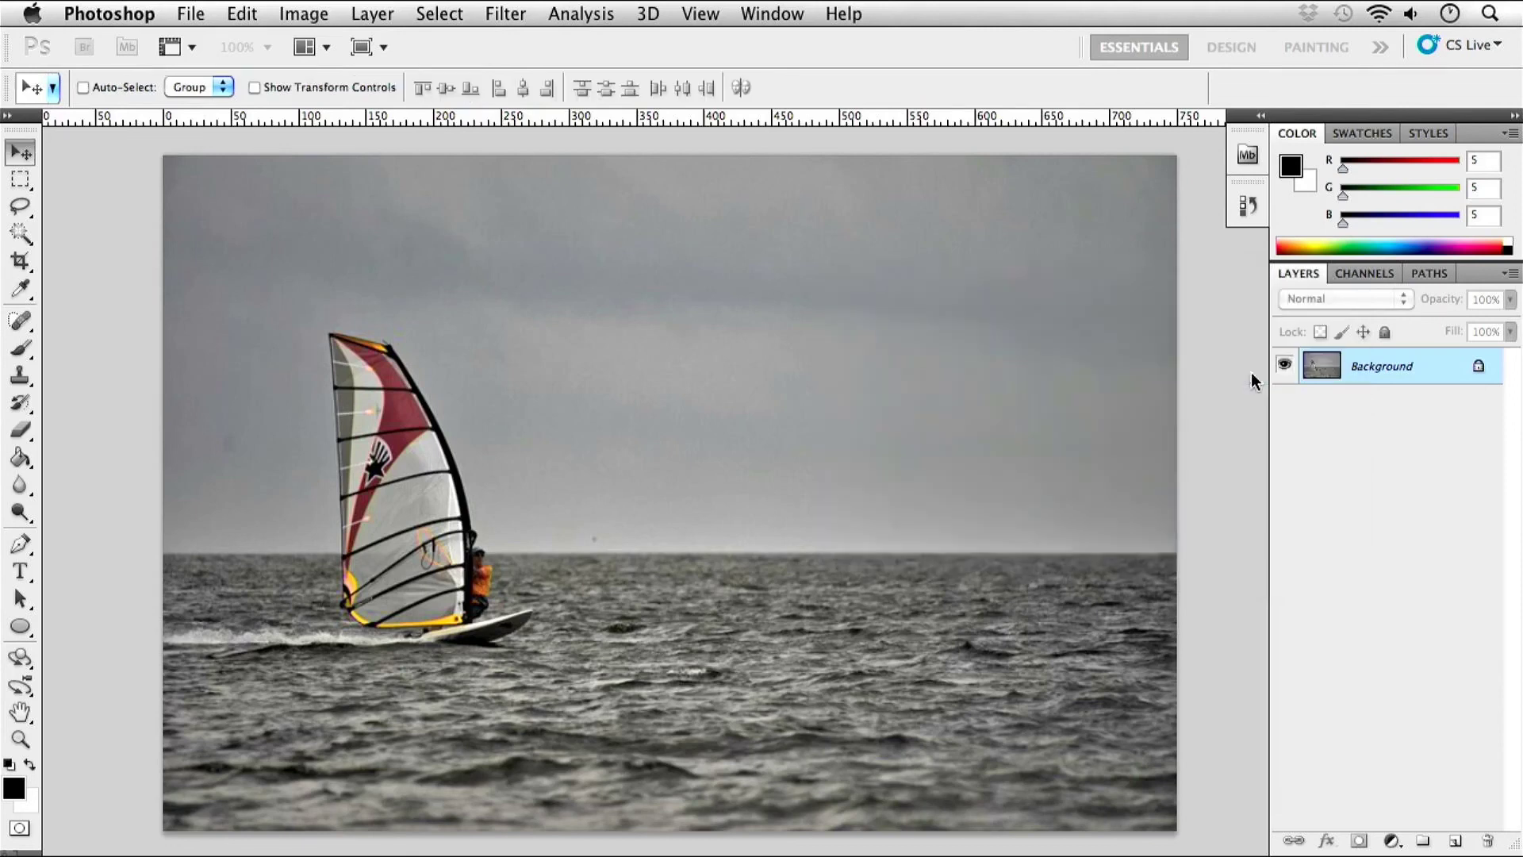
left_click(301, 13)
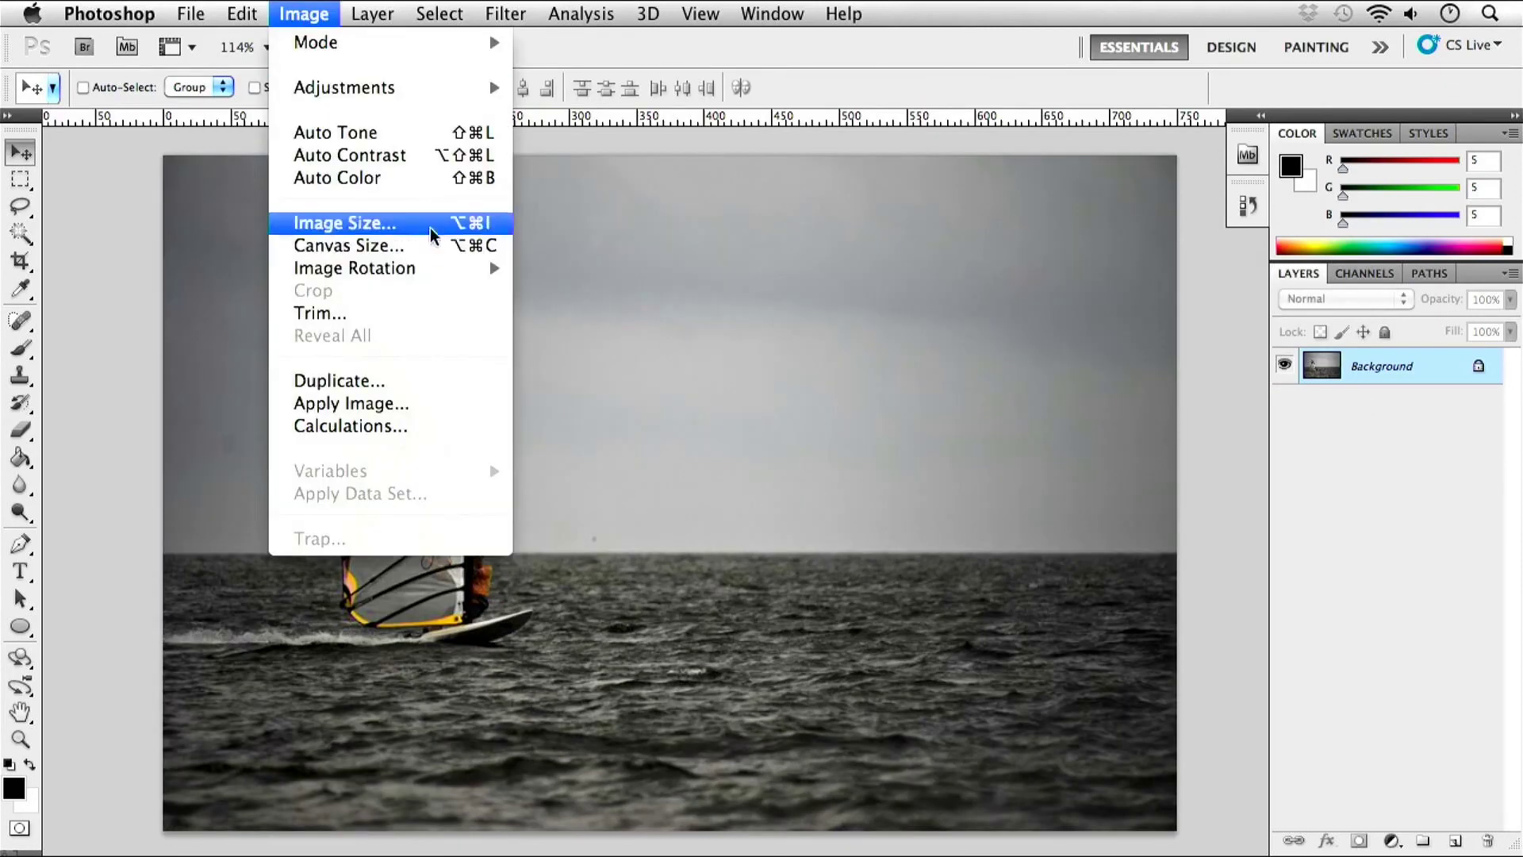
mouse_move(439, 95)
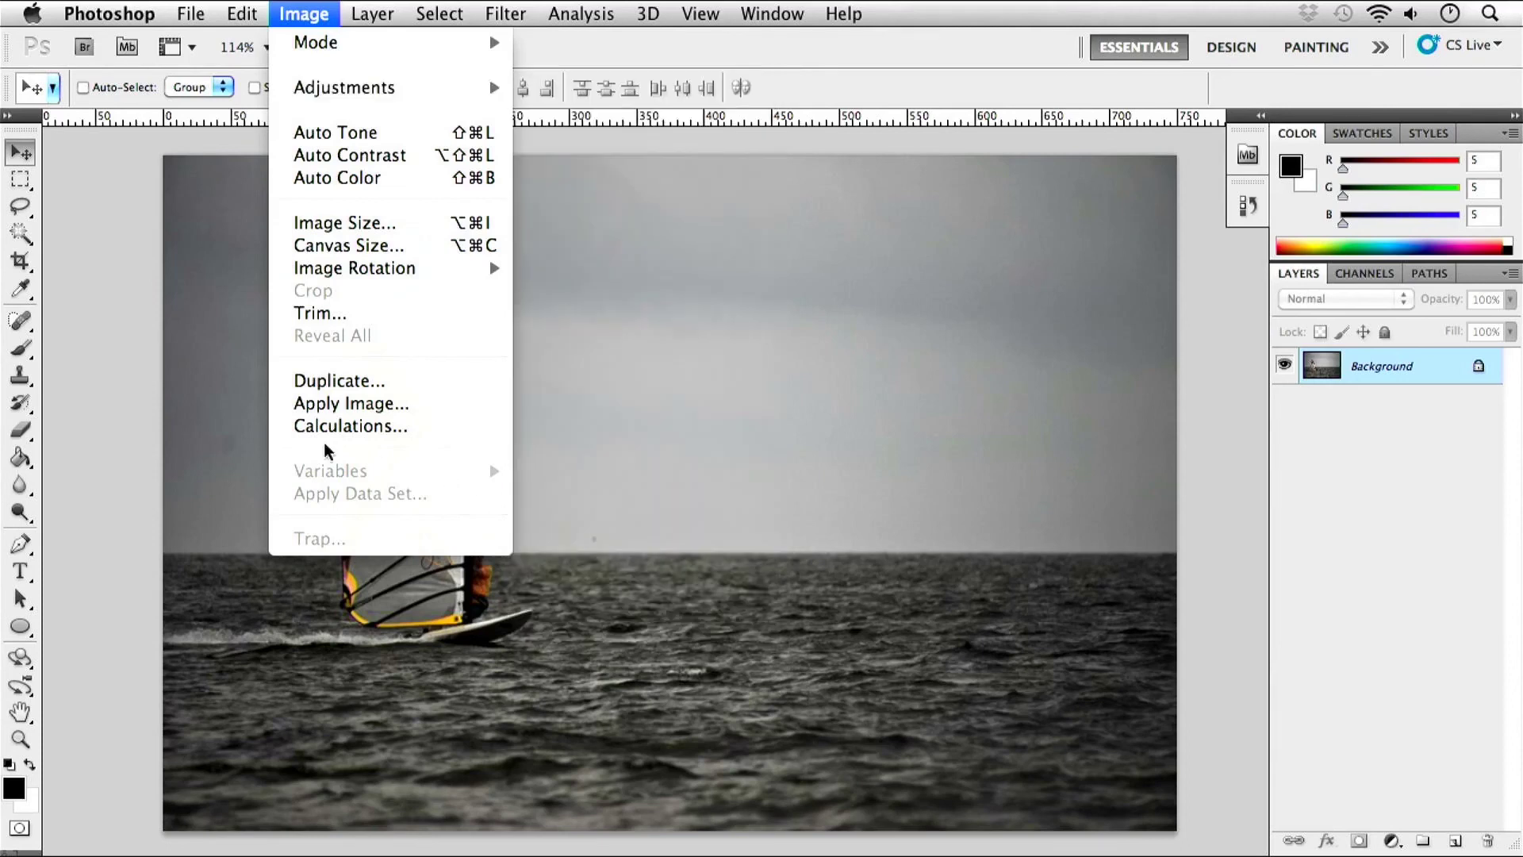
left_click(173, 382)
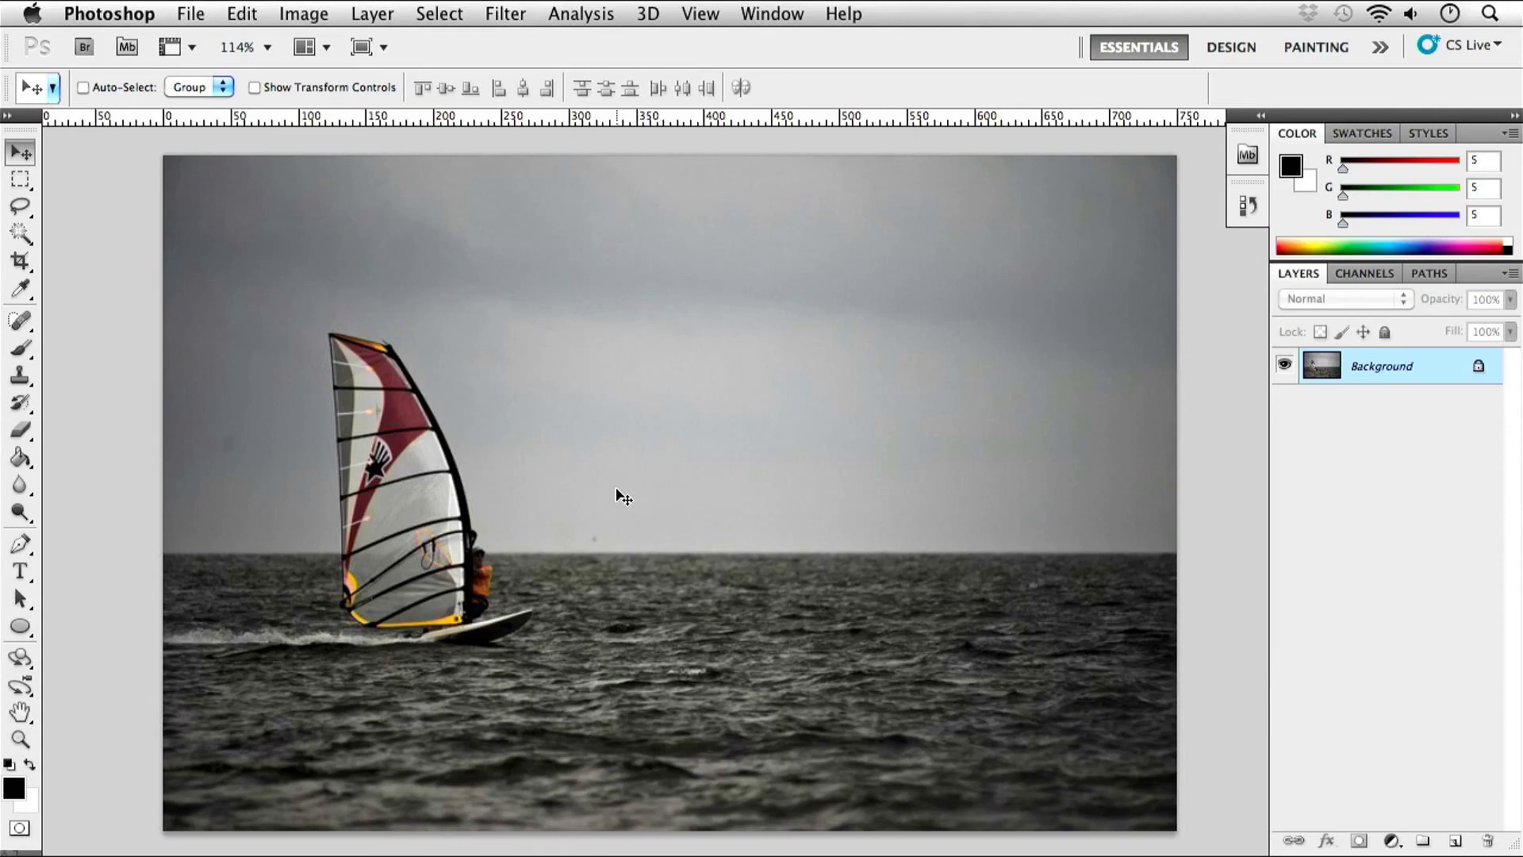
Open the list of image adjustments.
left_click(295, 15)
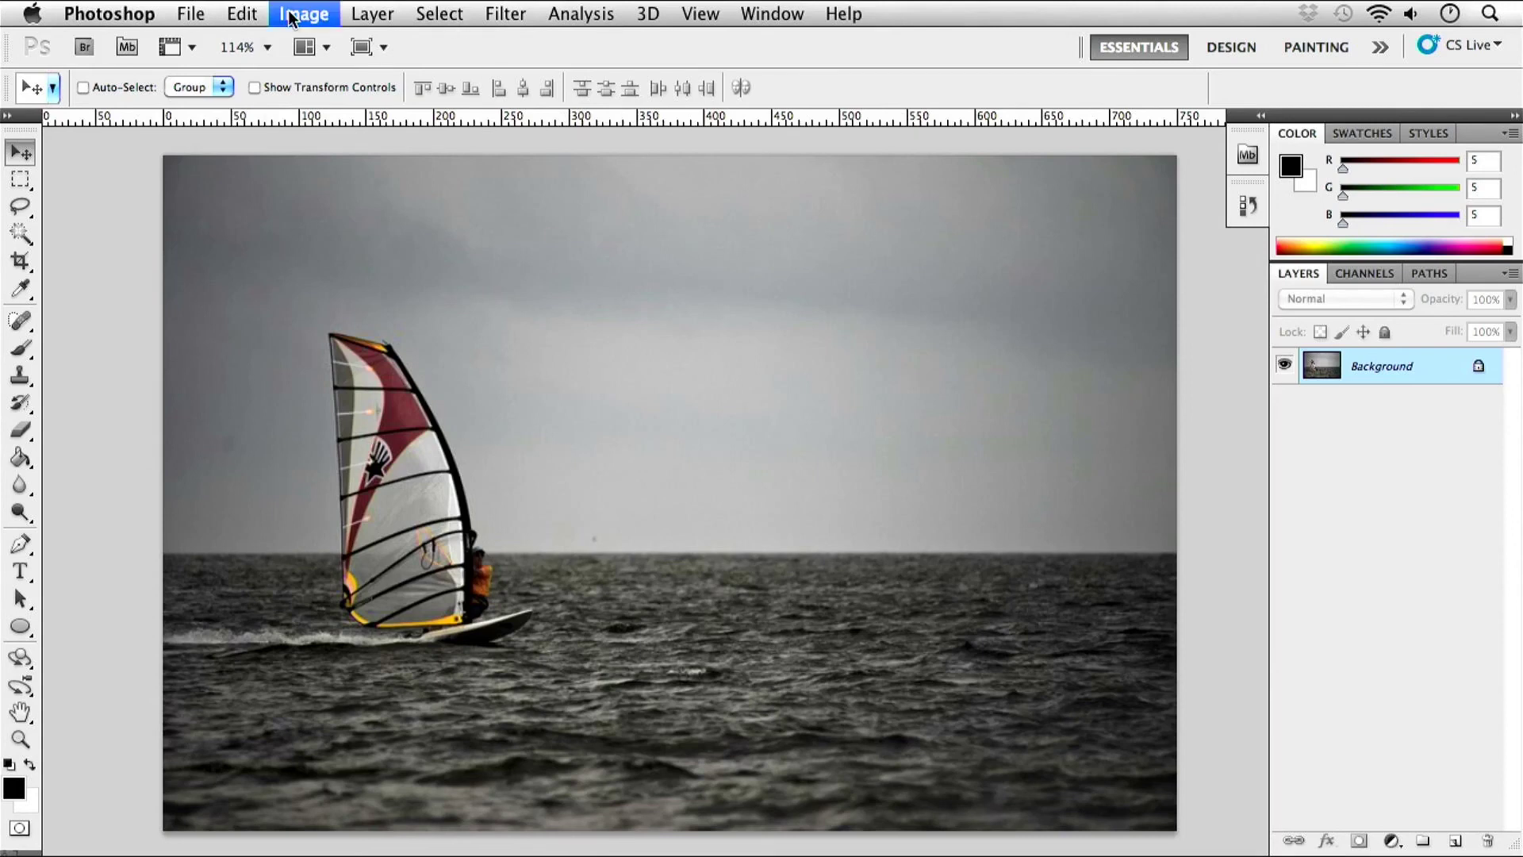
mouse_move(391, 94)
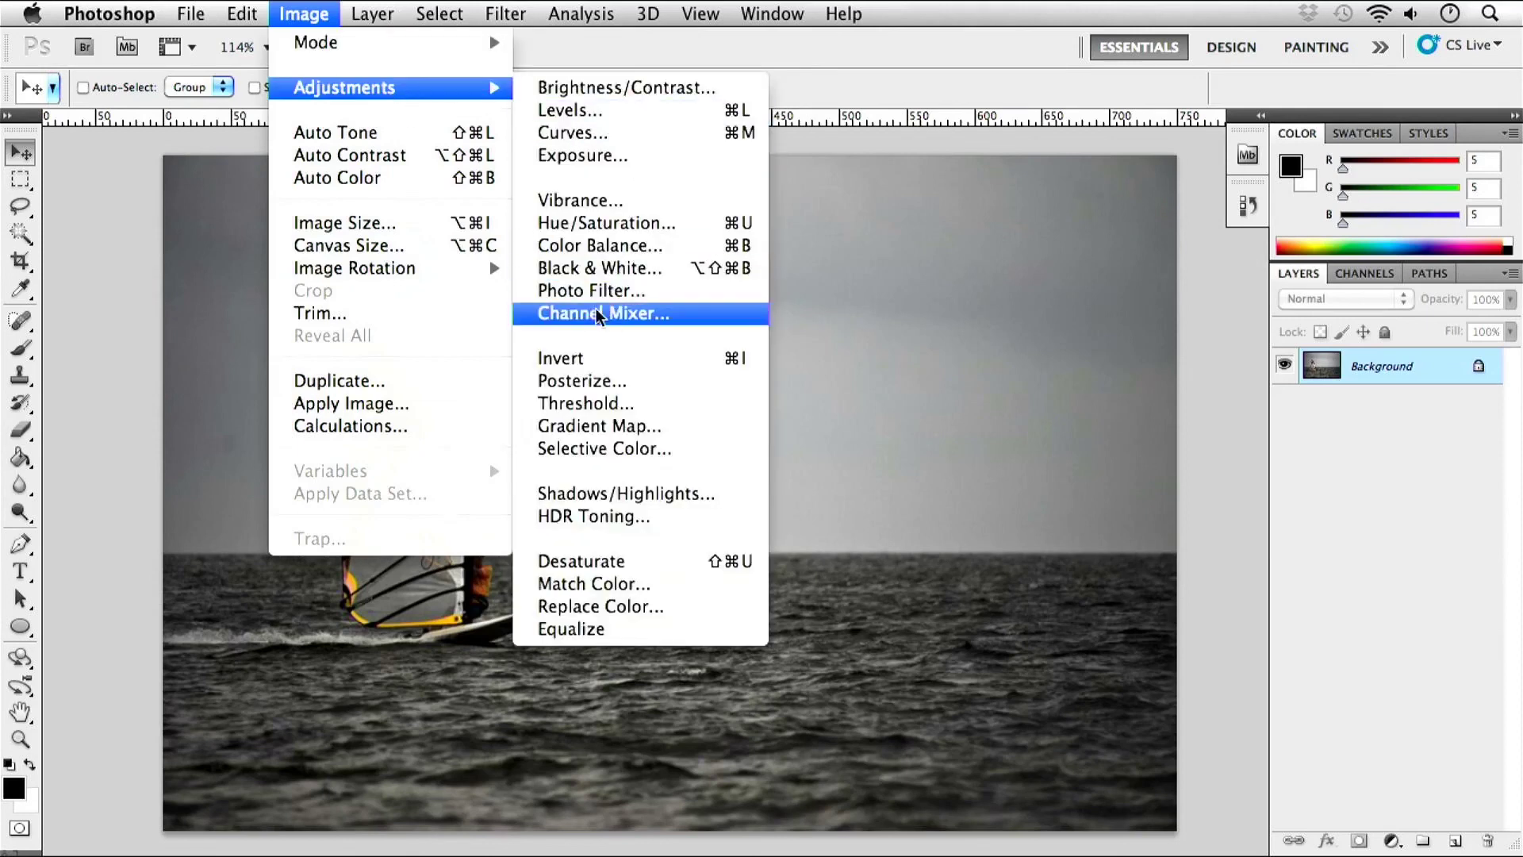